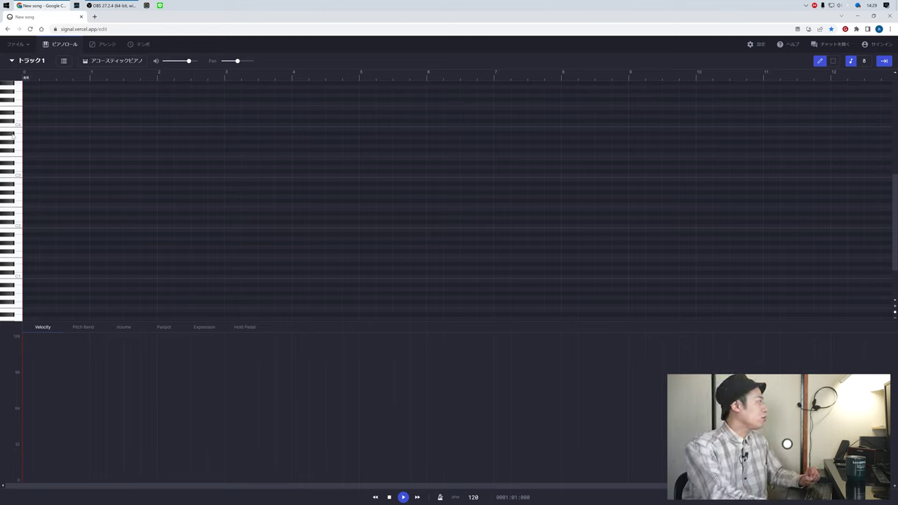
- Enter an eight-note descending C major scale from C4 to C3 across the first two measures and play it back
click(26, 125)
click(40, 129)
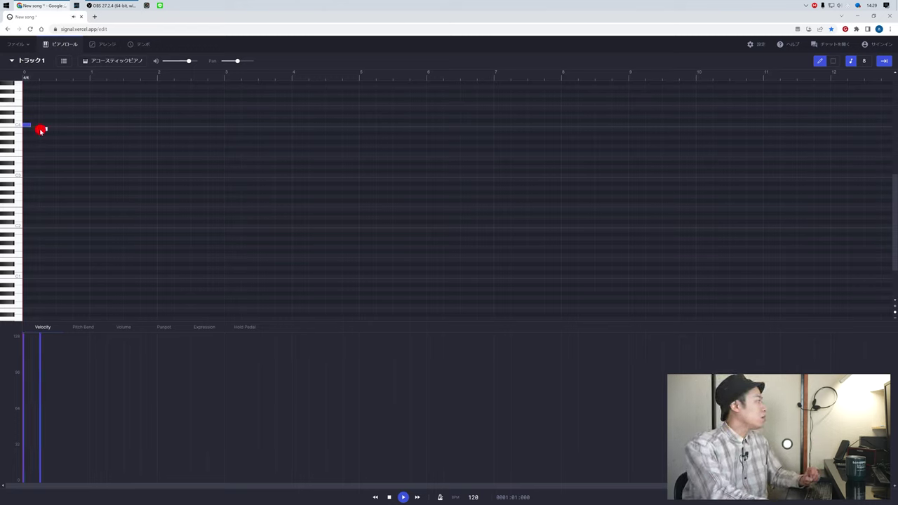
click(59, 137)
click(76, 146)
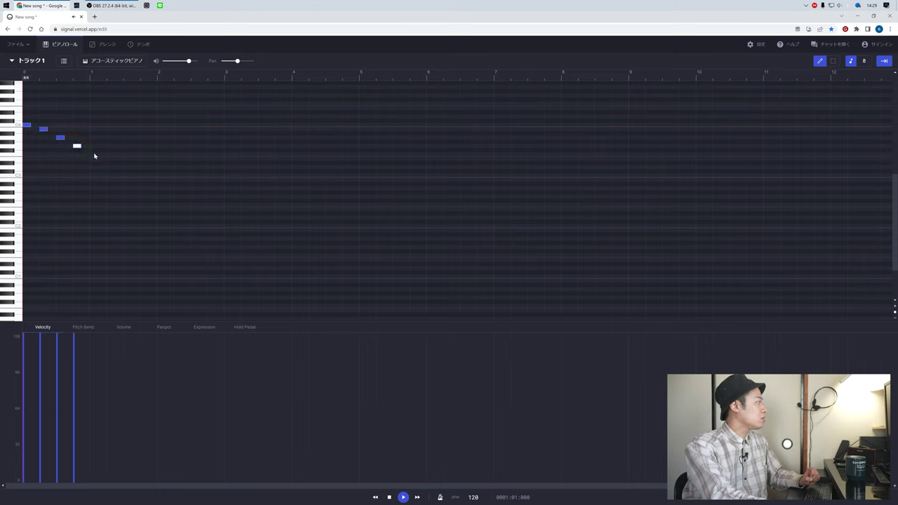
click(93, 154)
click(110, 158)
click(127, 167)
click(144, 175)
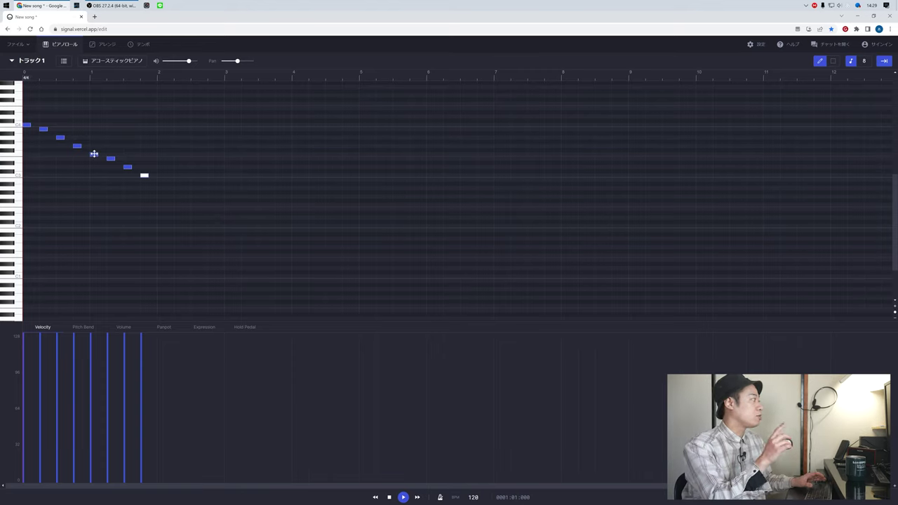
key(space)
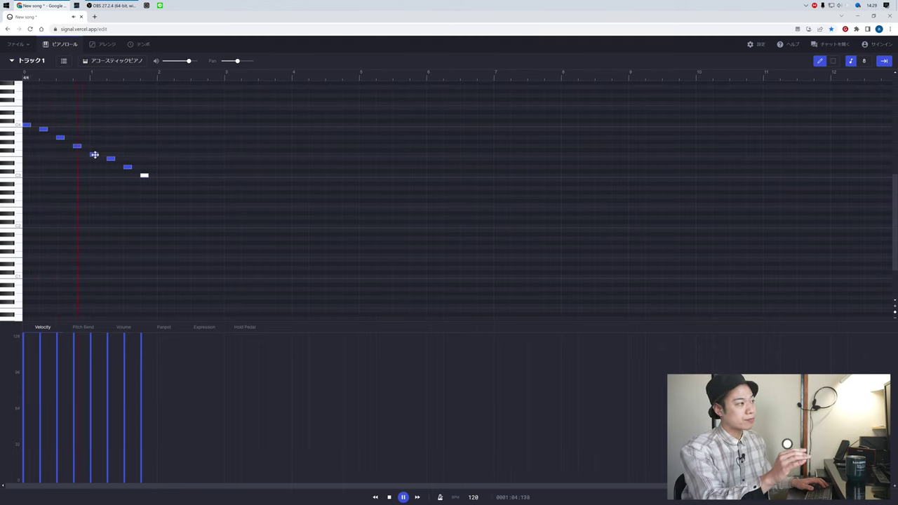
- Stack C3, E3 and G3 as a chord in the third measure and play it back
click(176, 175)
click(176, 162)
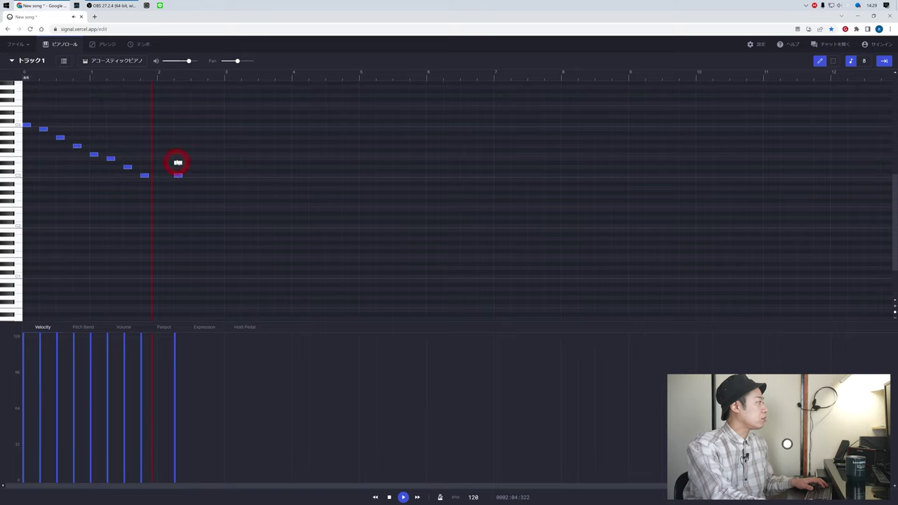
click(176, 146)
key(space)
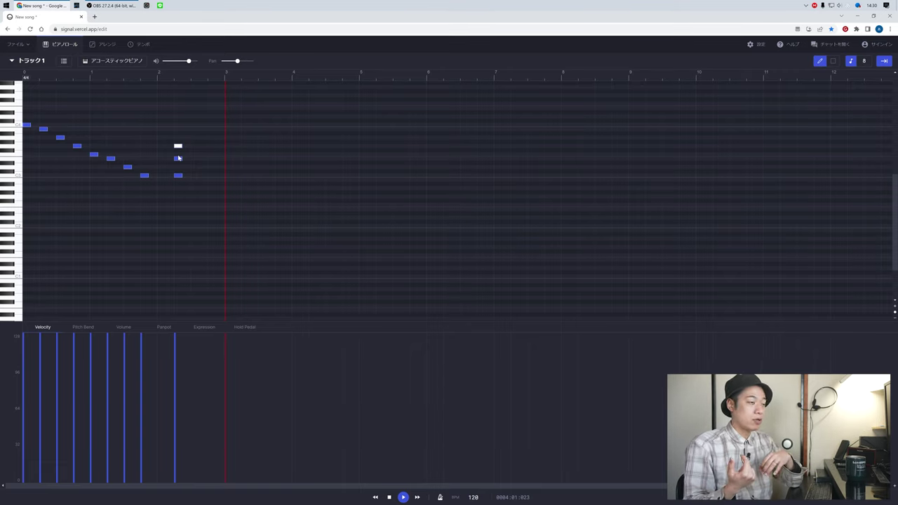
- Copy the editor's address, load it in a new tab, and close the original song tab, confirming the exit
click(183, 28)
key(ctrl+c)
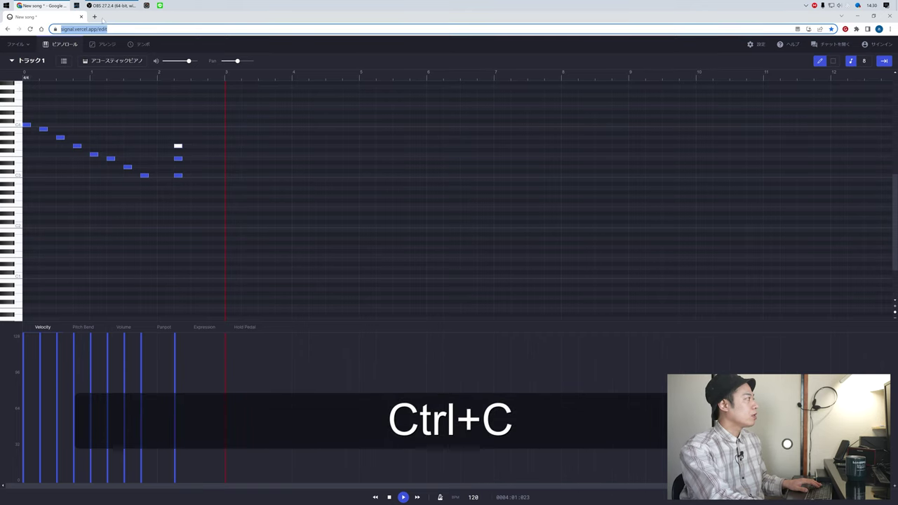
click(95, 16)
key(ctrl+v)
key(Return)
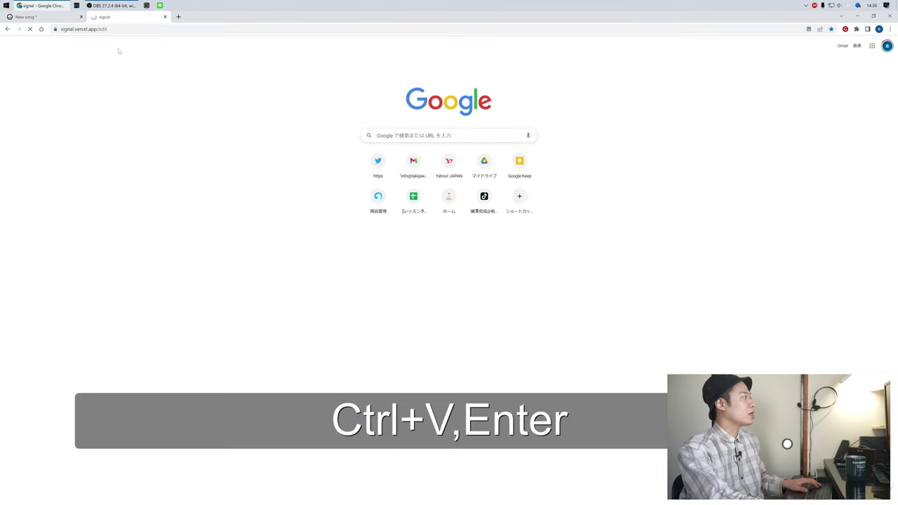
middle_click(64, 17)
click(457, 67)
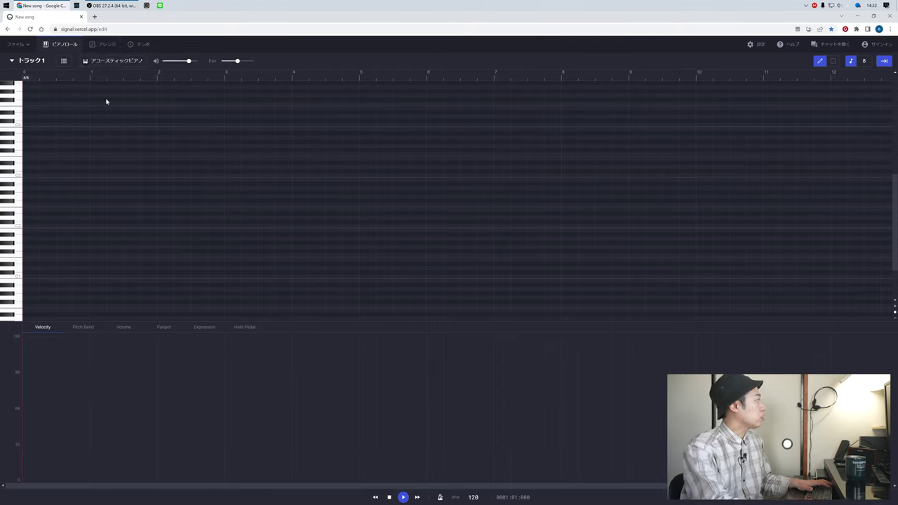
- Load signal.vercel.app/edit again in another tab from the copied address and close the earlier empty song
click(83, 29)
key(ctrl+c)
click(94, 16)
key(ctrl+v)
key(Return)
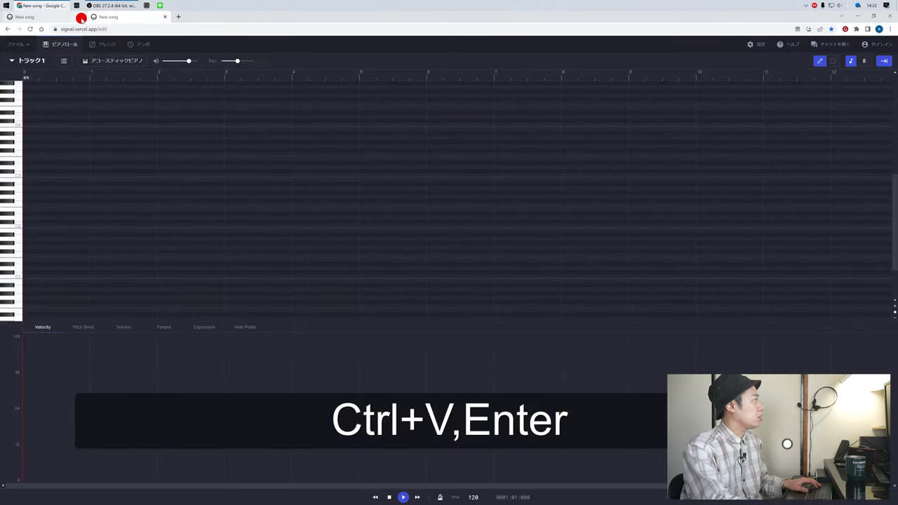
click(81, 16)
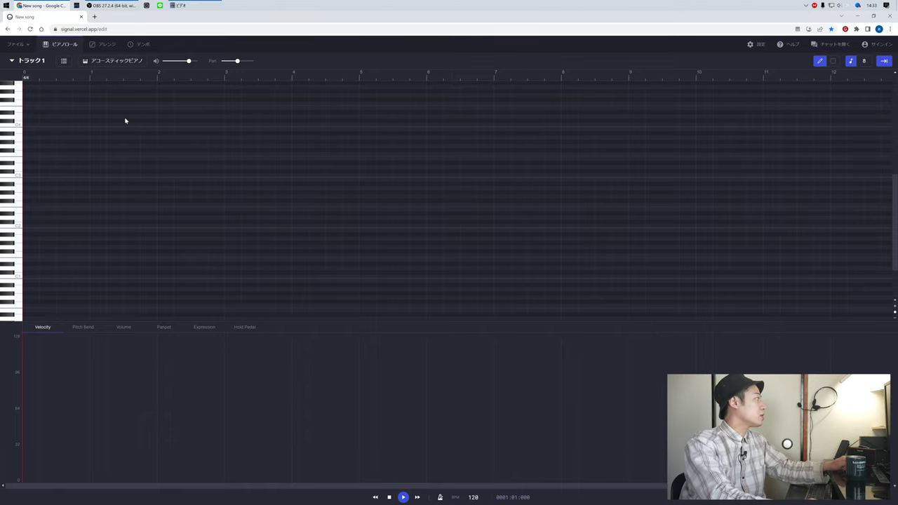
- Audition several presets in the ピアノ category and assign エレクトリックピアノ to track 1
click(114, 63)
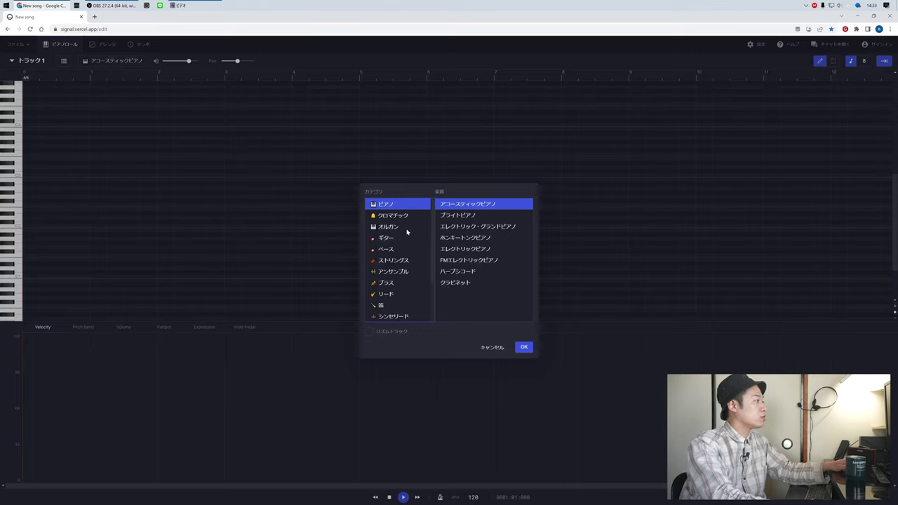
click(462, 238)
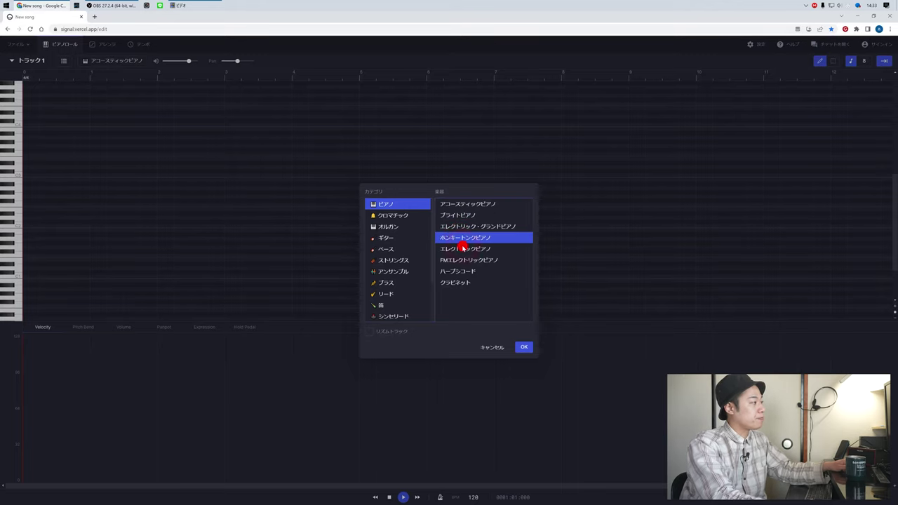
click(465, 226)
click(466, 215)
click(463, 237)
click(466, 249)
click(466, 266)
click(467, 250)
click(469, 261)
click(472, 249)
click(471, 238)
click(471, 250)
click(471, 237)
click(471, 249)
click(469, 238)
click(474, 249)
click(469, 238)
click(470, 249)
click(524, 348)
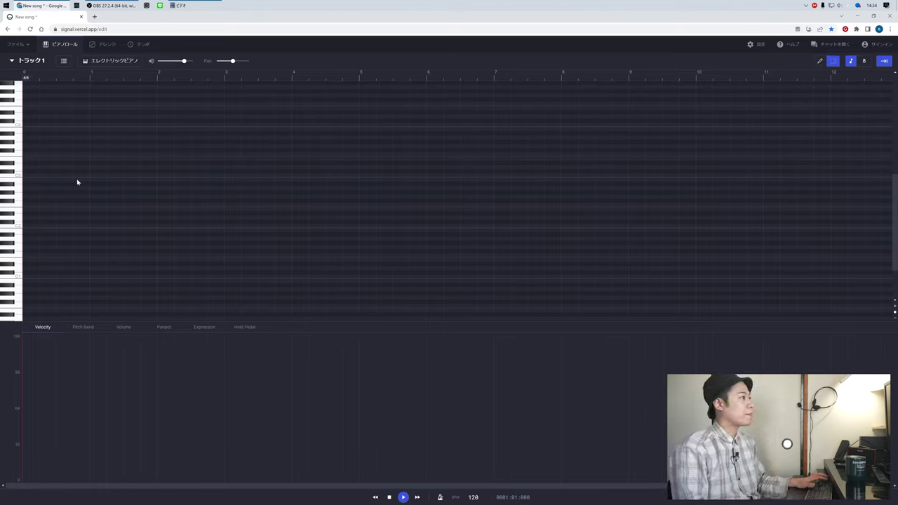
- Alternate between the selection and pencil tools, ending with the pencil active
key(2)
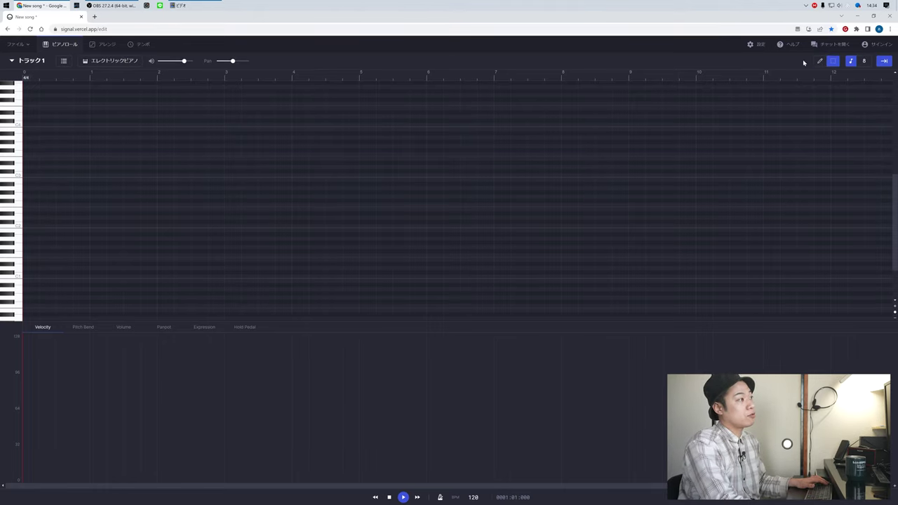
click(820, 65)
click(833, 64)
key(1)
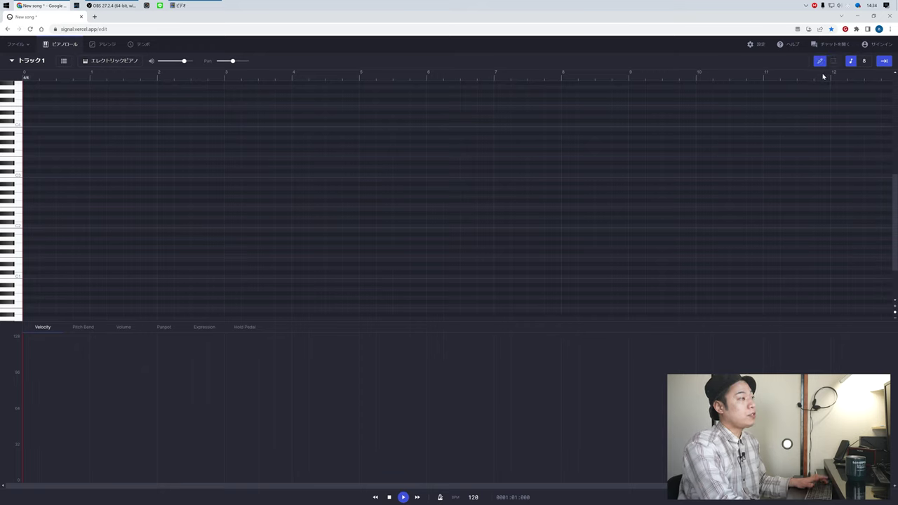
- Draw seven scattered short notes descending across the first three measures with the pencil tool
click(60, 188)
click(77, 196)
click(119, 217)
click(127, 226)
click(161, 234)
click(186, 239)
click(204, 239)
- Box-select the last five scattered notes with the selection tool and delete them
key(2)
drag(267, 143, 82, 274)
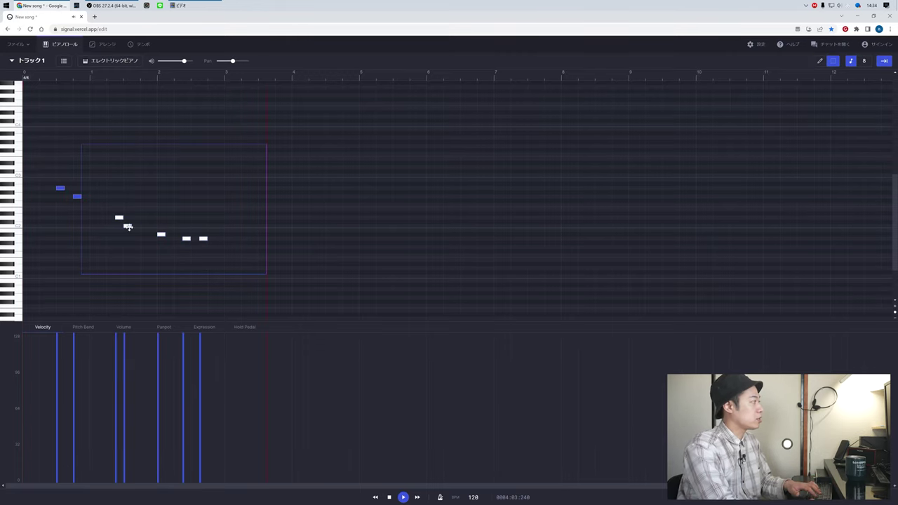
key(Delete)
- Box-select the two remaining notes in the first measure and delete them
click(99, 185)
mouse_move(64, 202)
mouse_down()
mouse_move(36, 216)
mouse_move(76, 198)
mouse_move(76, 214)
mouse_up()
click(98, 230)
click(153, 218)
drag(112, 166, 46, 245)
key(Delete)
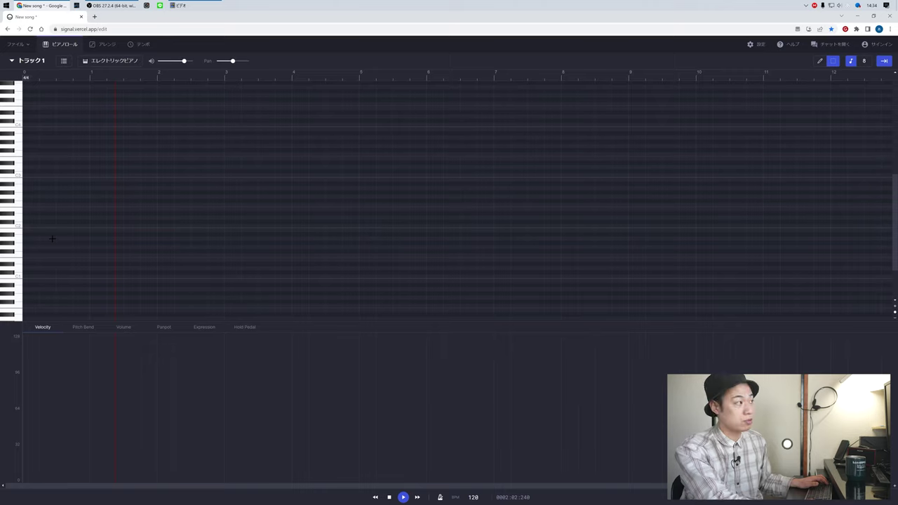
- Audition pitches on the piano keyboard and place a short C4 note at the song's start with the pencil tool
click(820, 60)
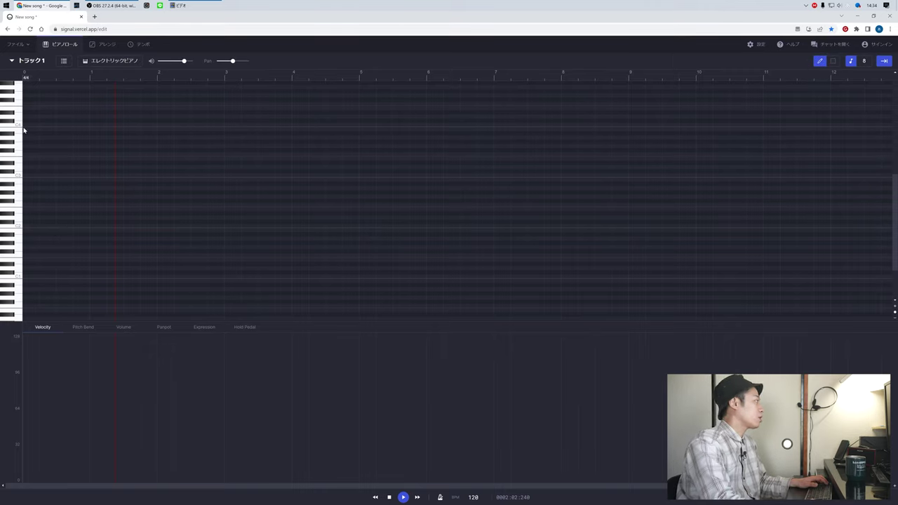
mouse_move(14, 189)
mouse_down()
mouse_move(19, 121)
mouse_move(16, 175)
mouse_up()
drag(21, 125, 20, 124)
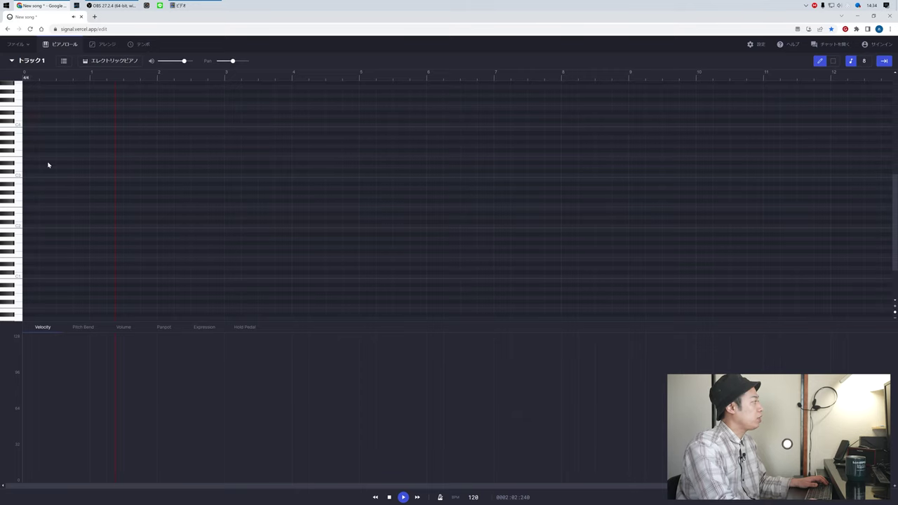
scroll(48, 165, up, 2)
drag(17, 177, 25, 177)
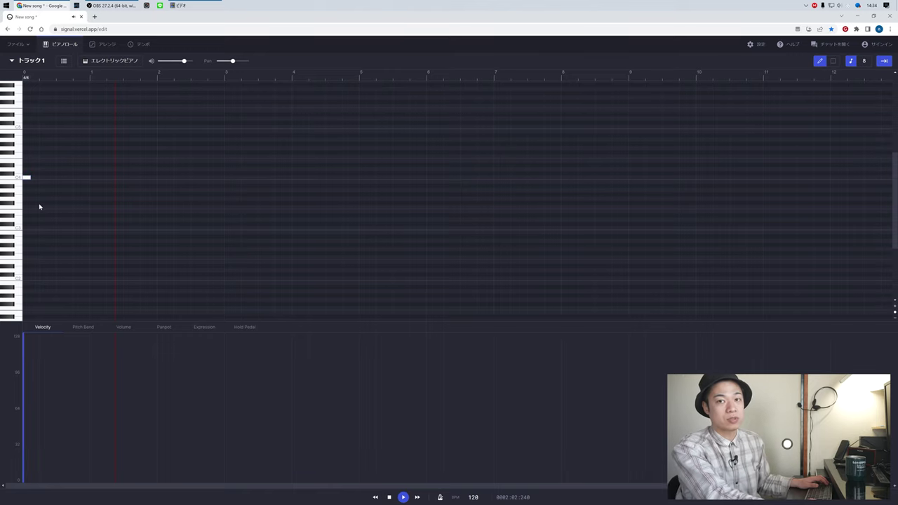
- Add a second short note just after and below the C4 note, and delete it again
mouse_move(49, 177)
mouse_down()
mouse_move(57, 184)
mouse_move(104, 170)
mouse_move(24, 180)
mouse_move(43, 185)
mouse_up()
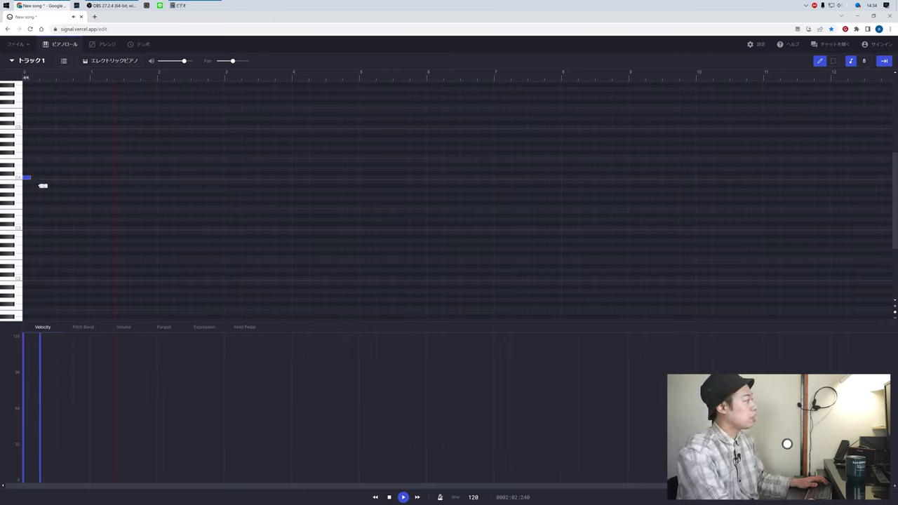
double_click(43, 185)
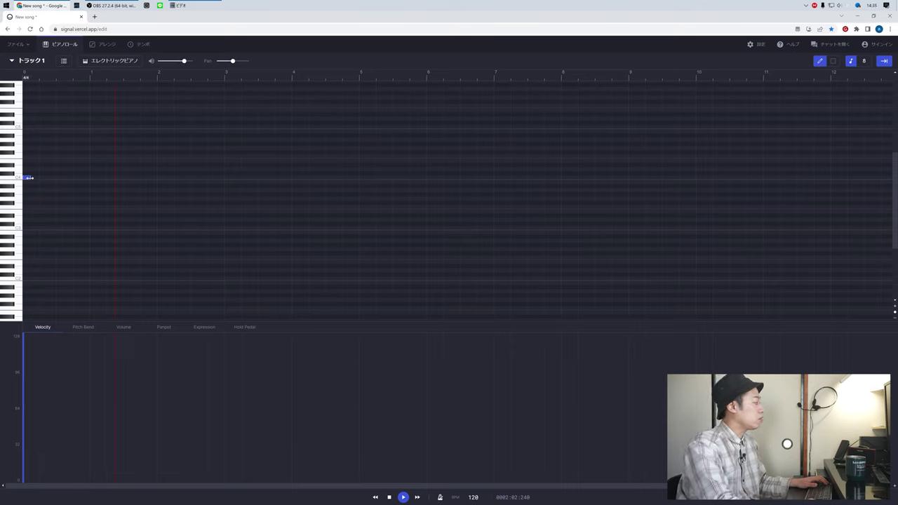
- Lengthen the C4 note to fill the whole first measure
drag(30, 178, 87, 223)
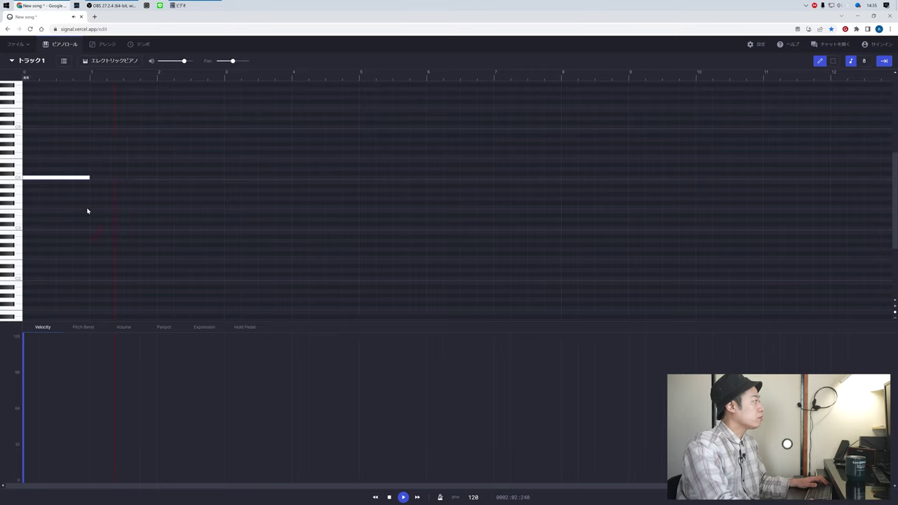
click(91, 73)
click(27, 77)
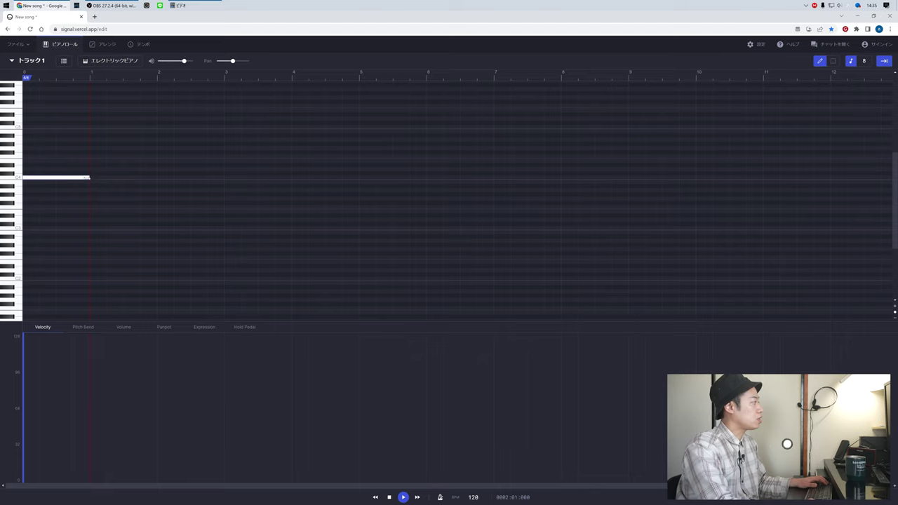
- Delete and re-enter the one-measure C4 note, and stack equally long E4 and G4 notes above it
double_click(49, 177)
click(27, 177)
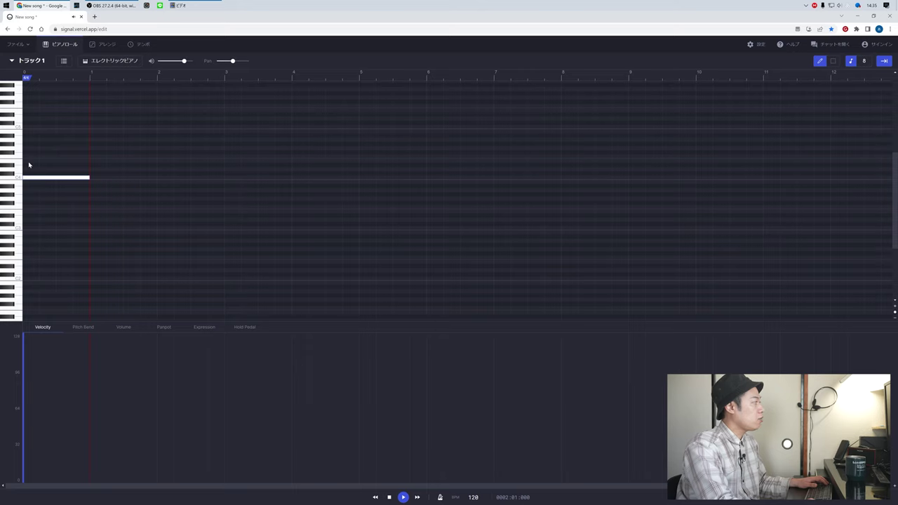
click(27, 162)
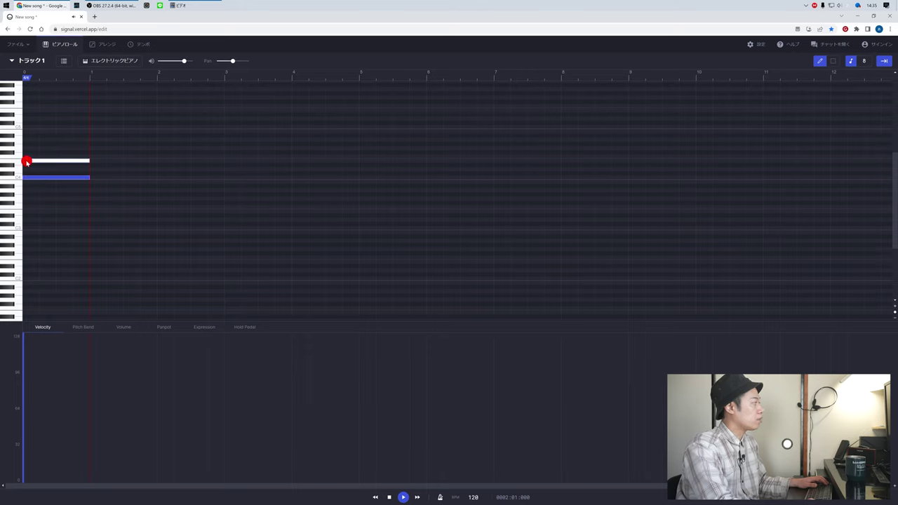
click(27, 148)
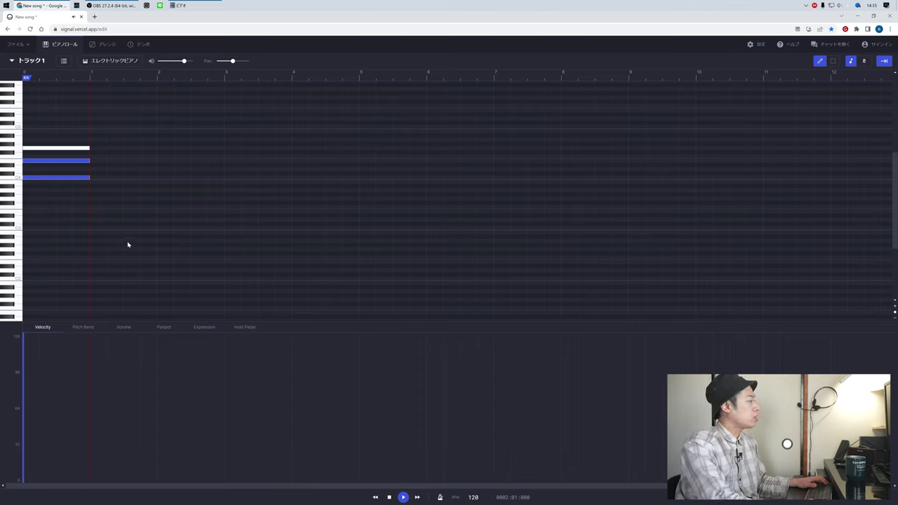
- Audition the chord's C4, E4 and G4 notes individually in the piano roll
drag(69, 161, 49, 149)
click(51, 177)
click(55, 161)
click(56, 149)
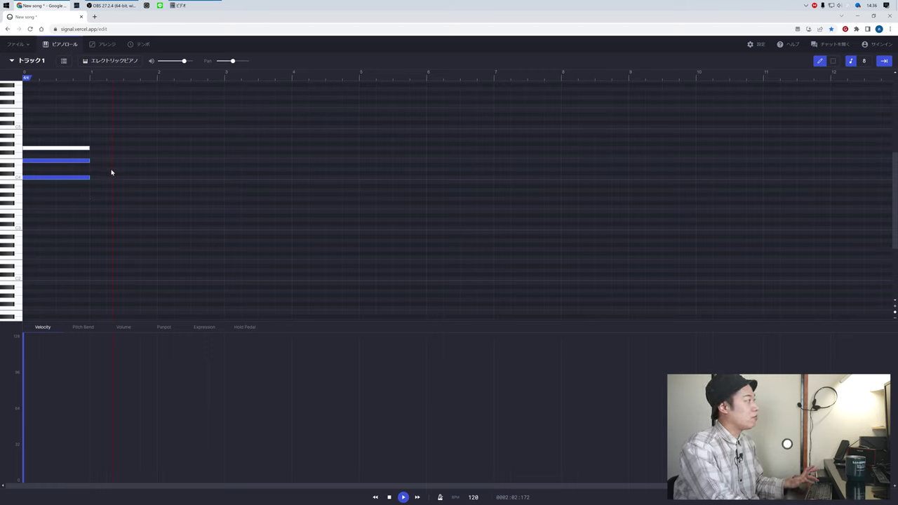
- Examine the C4–E4–G4 chord at different horizontal and vertical zoom levels of the piano roll
scroll(114, 171, up, 3)
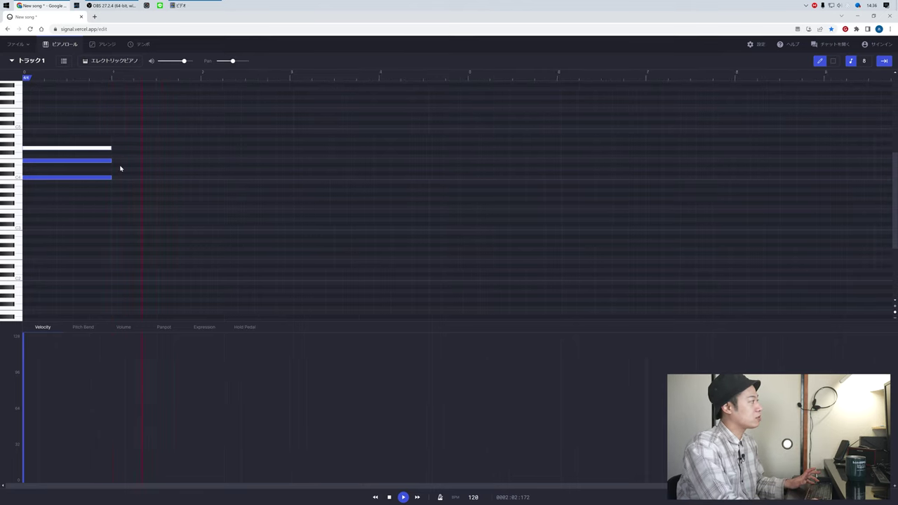
scroll(120, 170, up, 3)
scroll(120, 170, down, 8)
scroll(120, 171, up, 5)
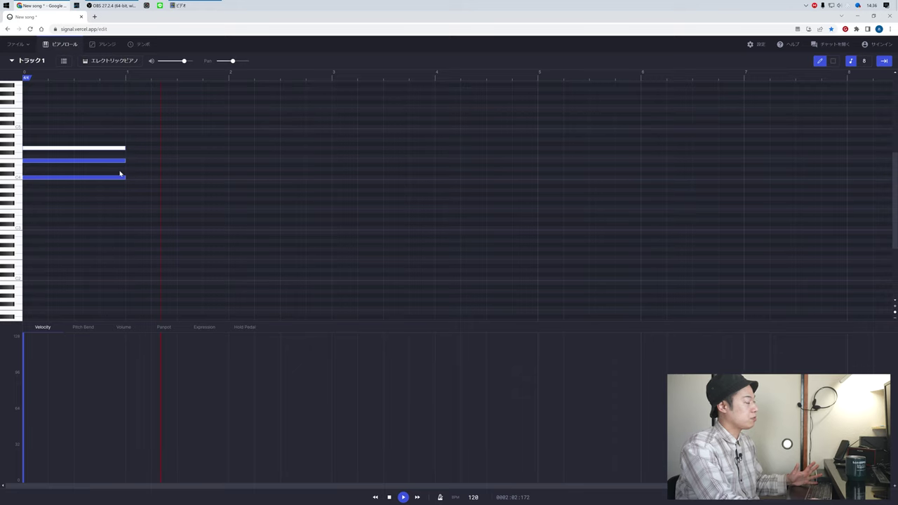
scroll(120, 173, up, 3)
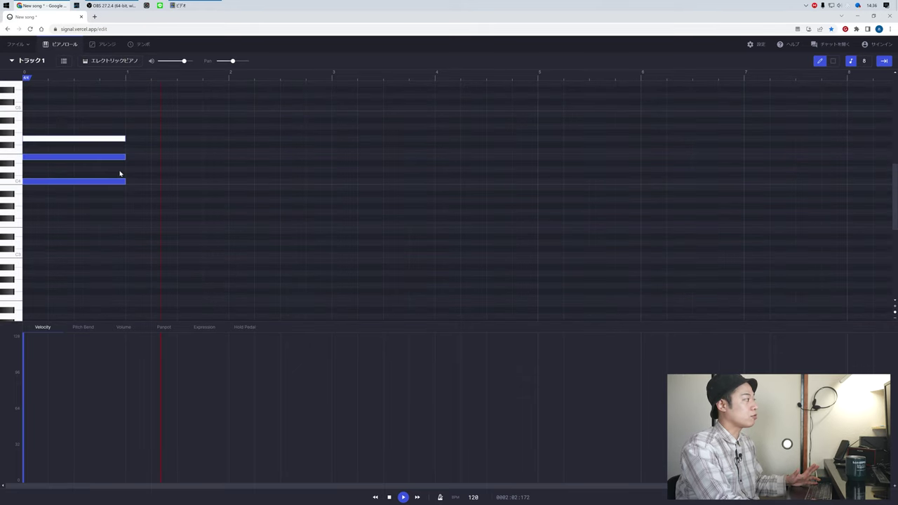
scroll(120, 173, down, 2)
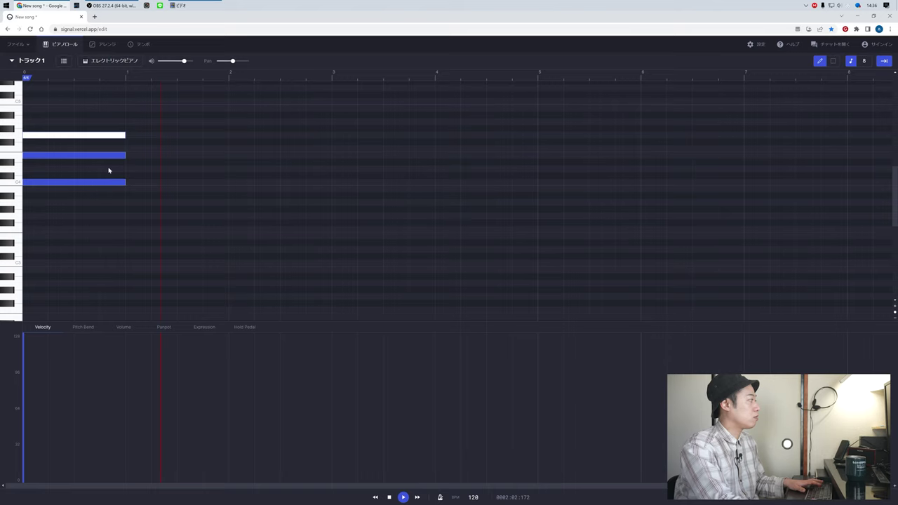
scroll(87, 195, up, 5)
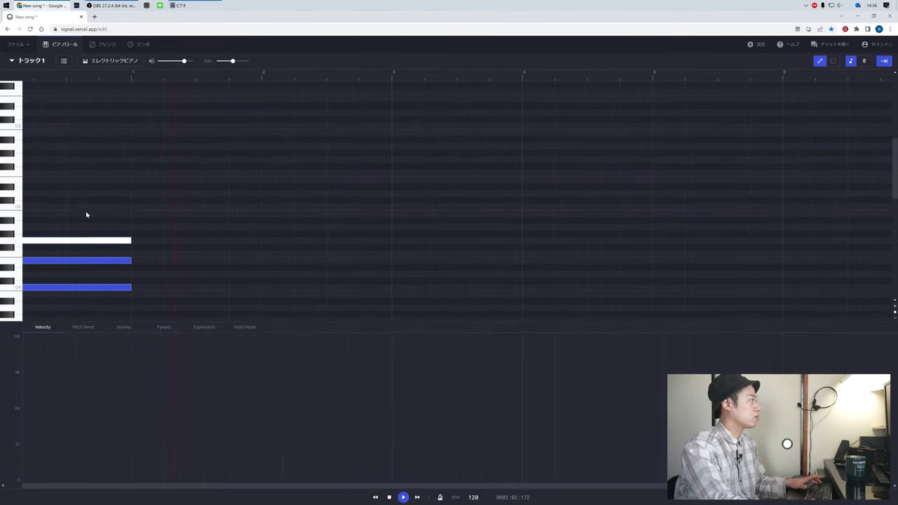
scroll(84, 224, down, 5)
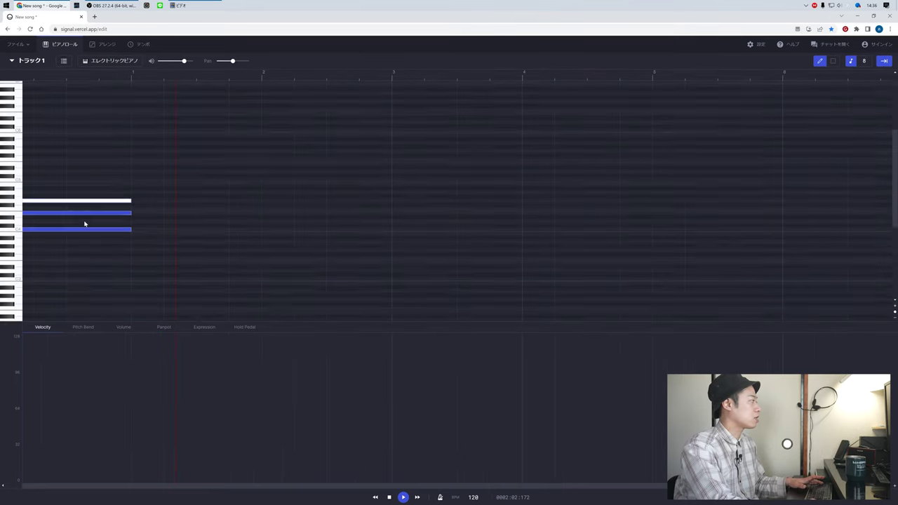
- Play back the one-measure C4–E4–G4 chord from the start of the song
scroll(84, 223, up, 2)
scroll(84, 224, down, 3)
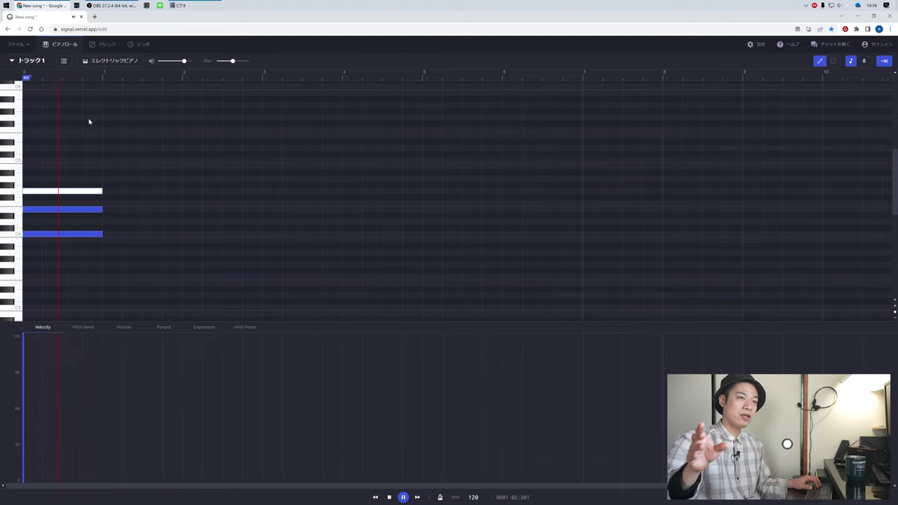
key(XF86AudioRaiseVolume)
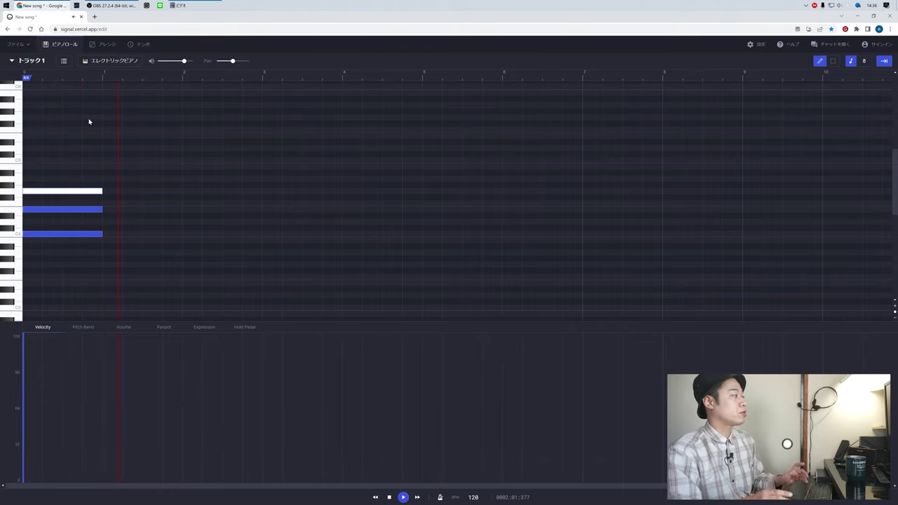
- Enter one-measure C4, E4 and G4 notes individually in the second and third measures, removing the stray note above the chord
click(93, 142)
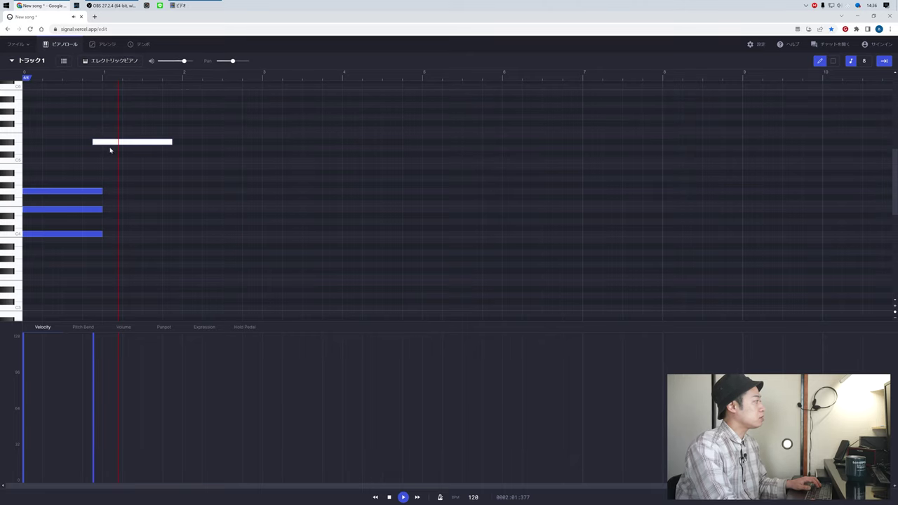
double_click(110, 142)
click(107, 233)
click(107, 209)
click(105, 191)
click(186, 196)
drag(187, 196, 187, 191)
click(187, 212)
click(186, 233)
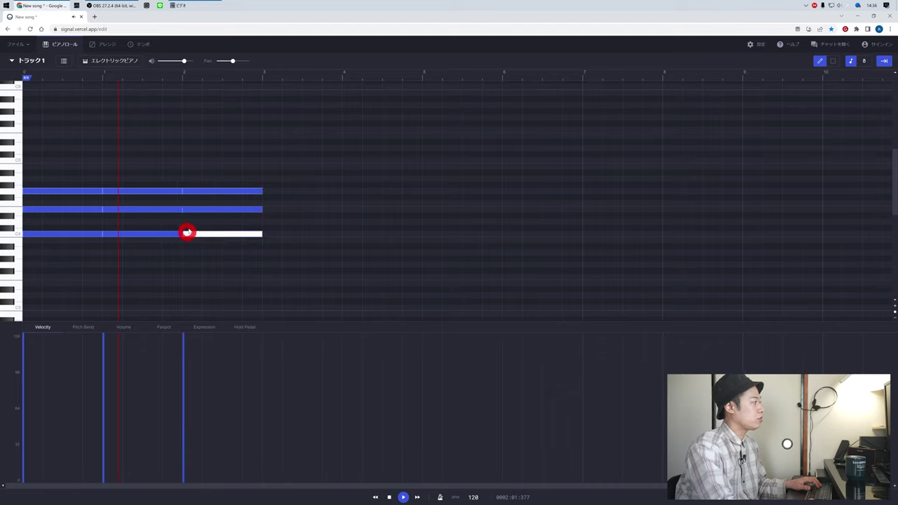
- Undo the individually entered chord notes in the second and third measures
key(ctrl+z)
key(ctrl+z)
key(ctrl+z)
key(ctrl+z)
key(ctrl+z)
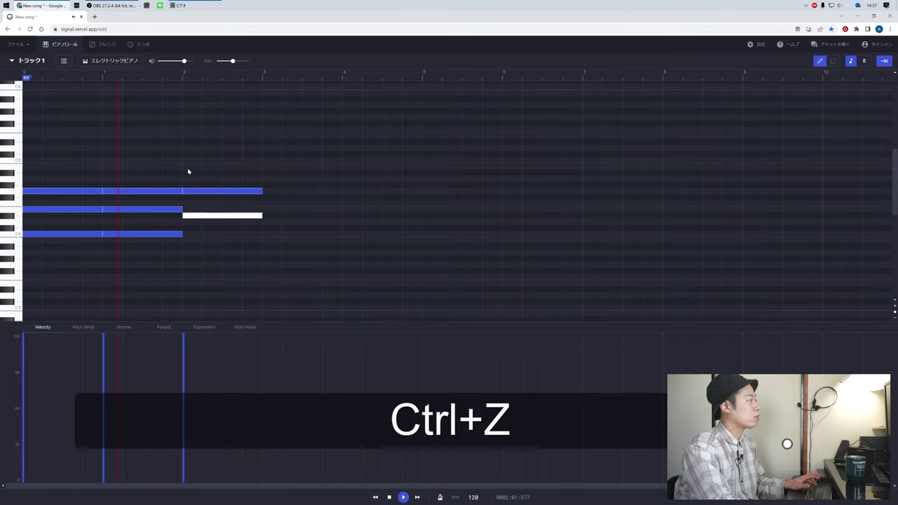
key(ctrl+z)
key(ctrl+z)
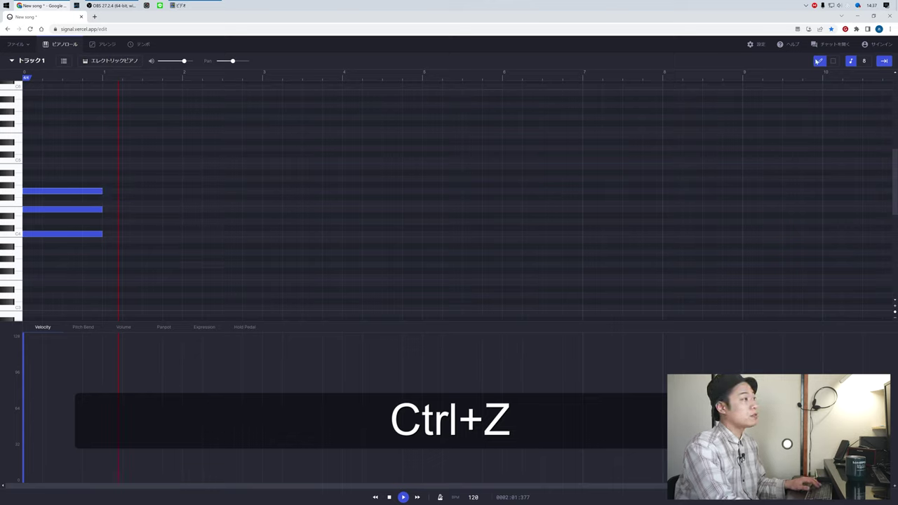
- Switch to the selection tool and draw a selection box around the three chord notes in the first measure
key(2)
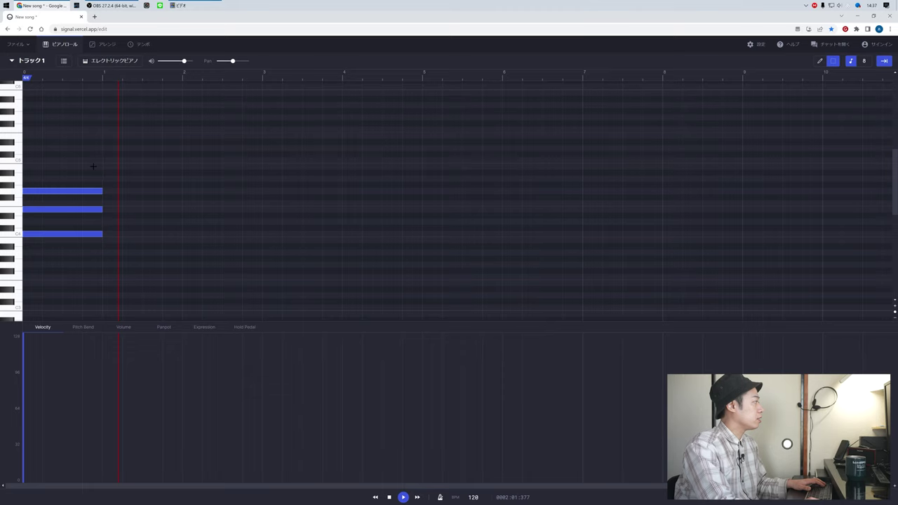
scroll(77, 222, down, 3)
scroll(77, 221, up, 3)
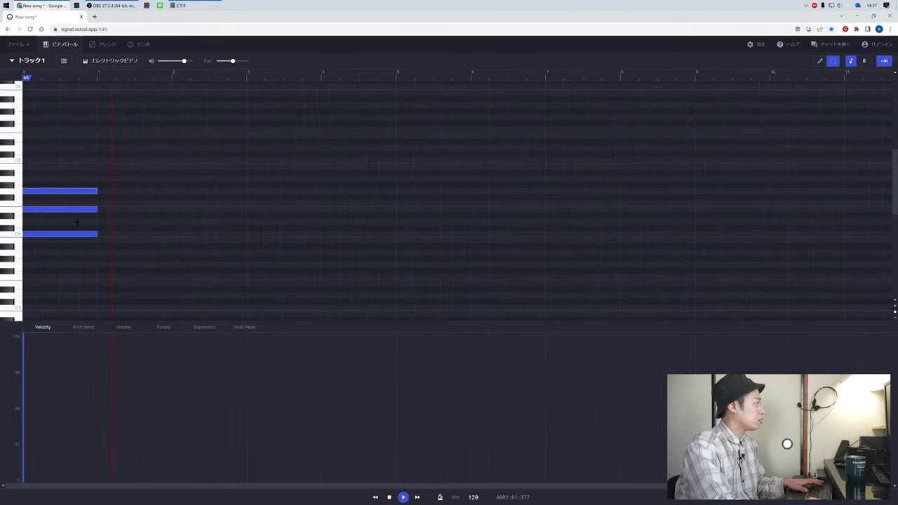
scroll(77, 222, up, 2)
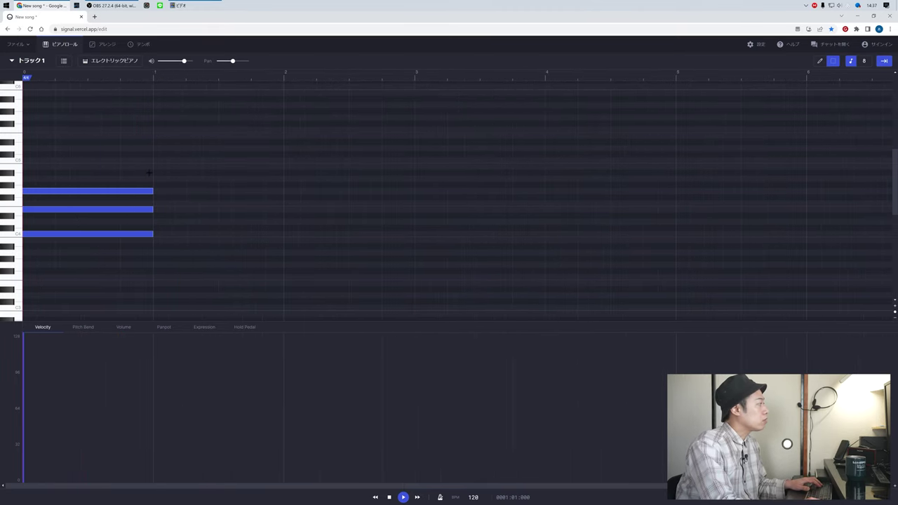
drag(151, 169, 21, 251)
click(47, 133)
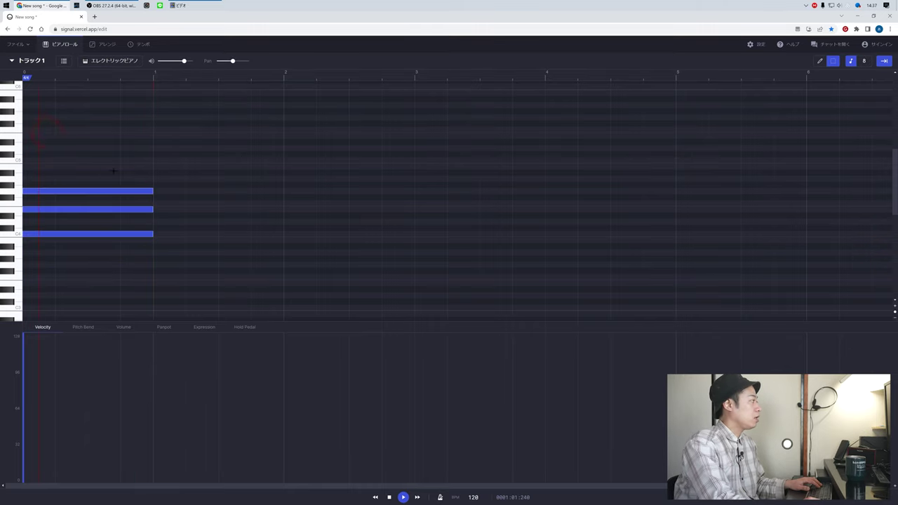
drag(24, 166, 147, 270)
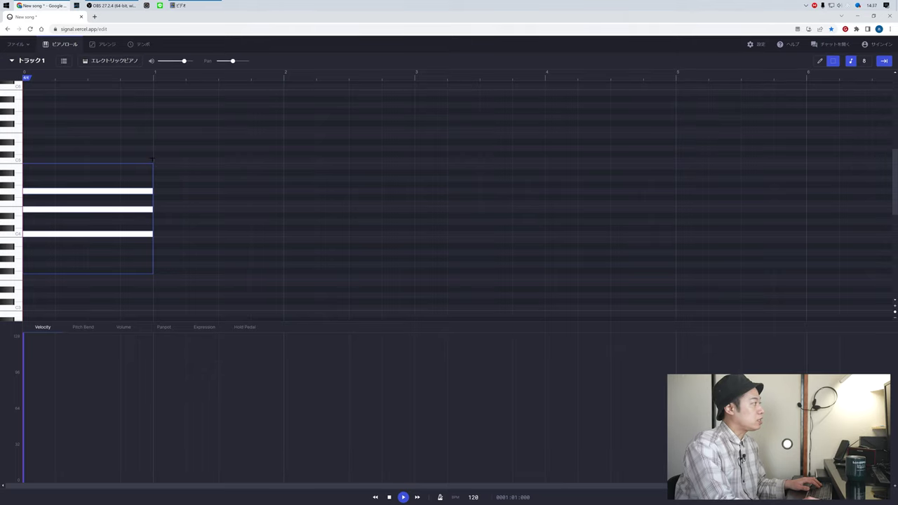
- Try selecting the chord notes with boxes that stop short of the first measure's end
click(154, 165)
drag(136, 158, 7, 286)
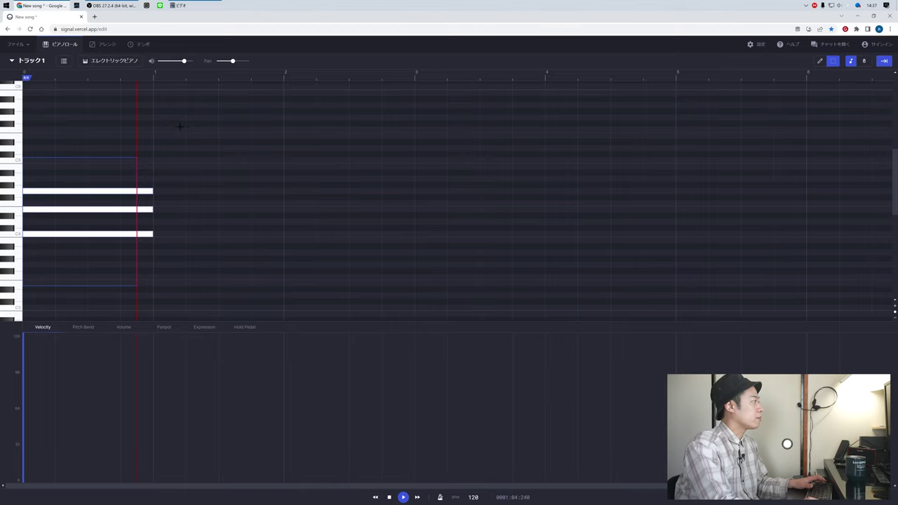
key(d)
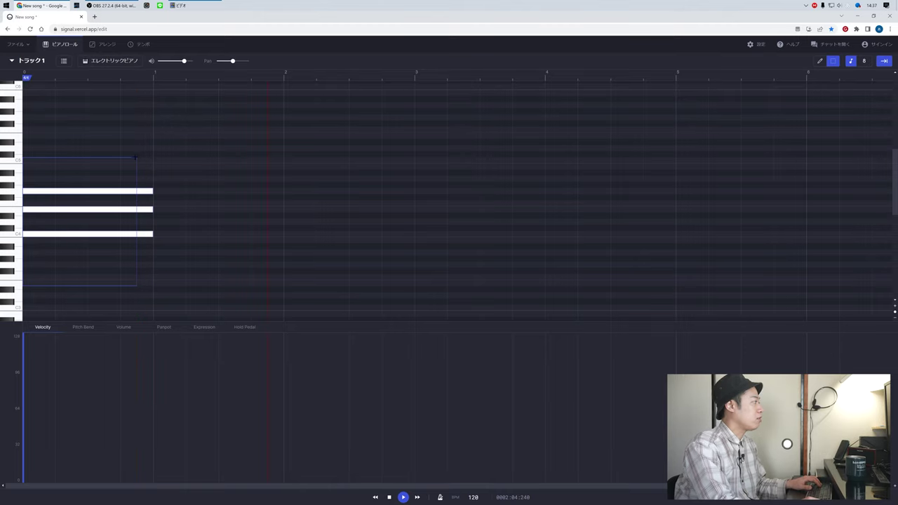
drag(120, 145, 6, 296)
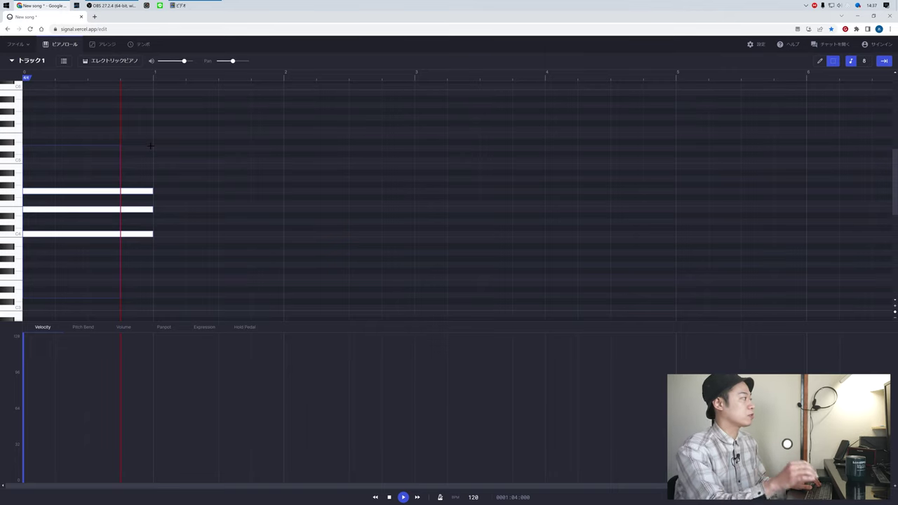
- Redraw the selection box around the C4, E4 and G4 notes so it spans exactly the whole first measure
drag(153, 145, 14, 274)
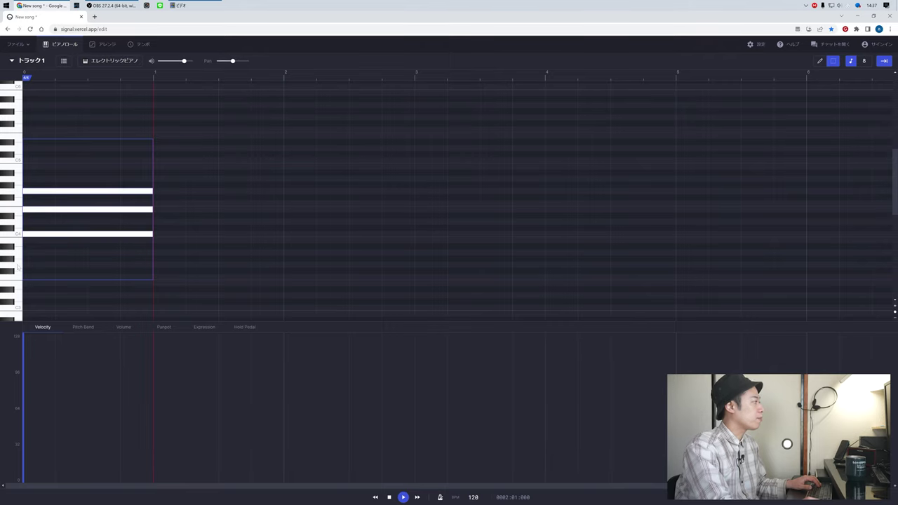
click(152, 169)
click(153, 147)
drag(153, 154, 14, 297)
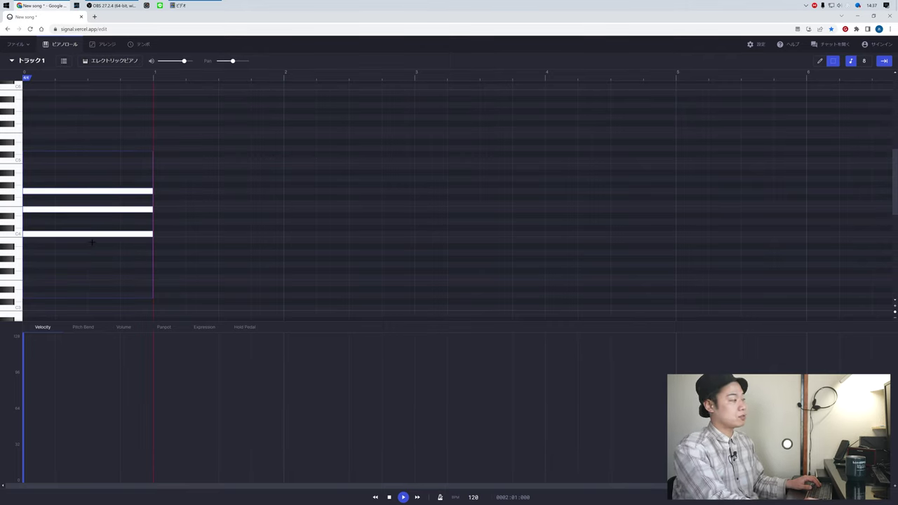
click(81, 141)
mouse_move(25, 160)
mouse_down()
mouse_move(150, 264)
mouse_move(151, 280)
mouse_move(23, 164)
mouse_up()
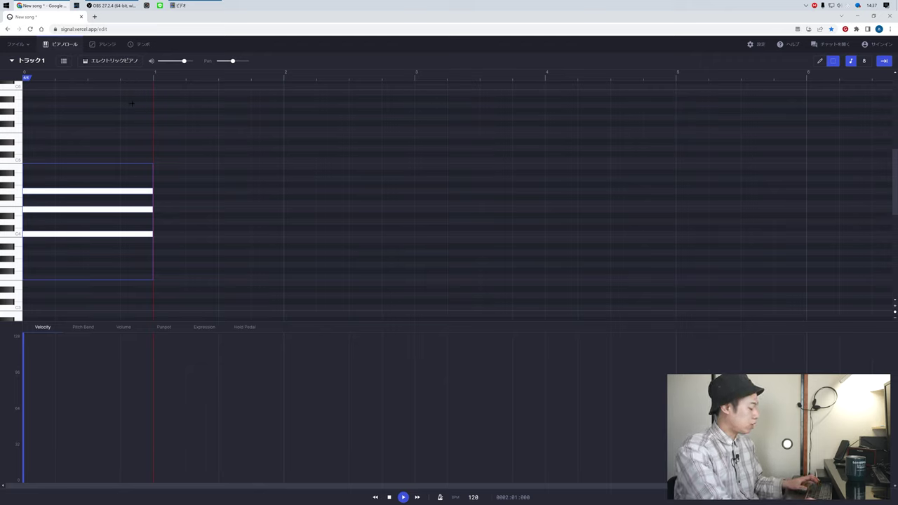
- Copy the selected chord and paste it at the starts of the second, third and fourth measures
key(ctrl+c)
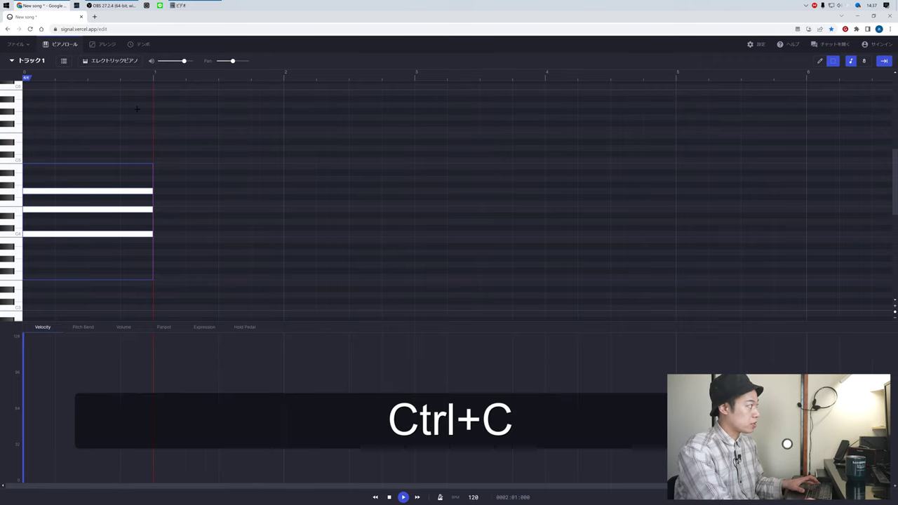
click(154, 80)
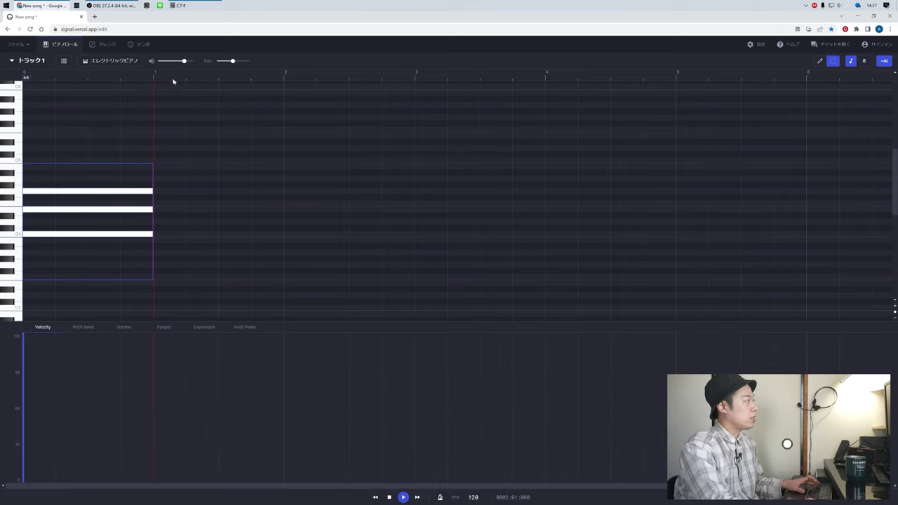
key(ctrl+v)
click(284, 78)
key(ctrl+v)
click(416, 78)
key(ctrl+v)
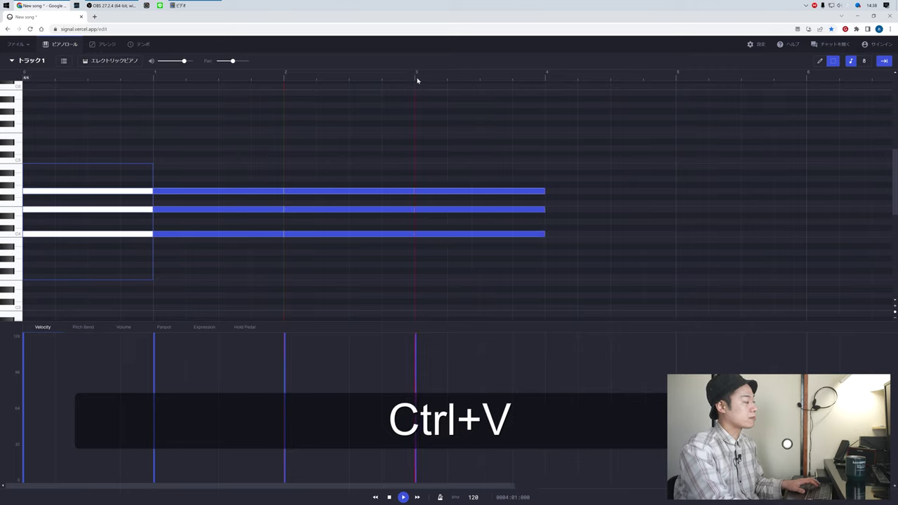
- Undo the three pasted chords and return the playhead to the start of the second measure
key(ctrl+z)
key(ctrl+z)
key(ctrl+z)
click(155, 79)
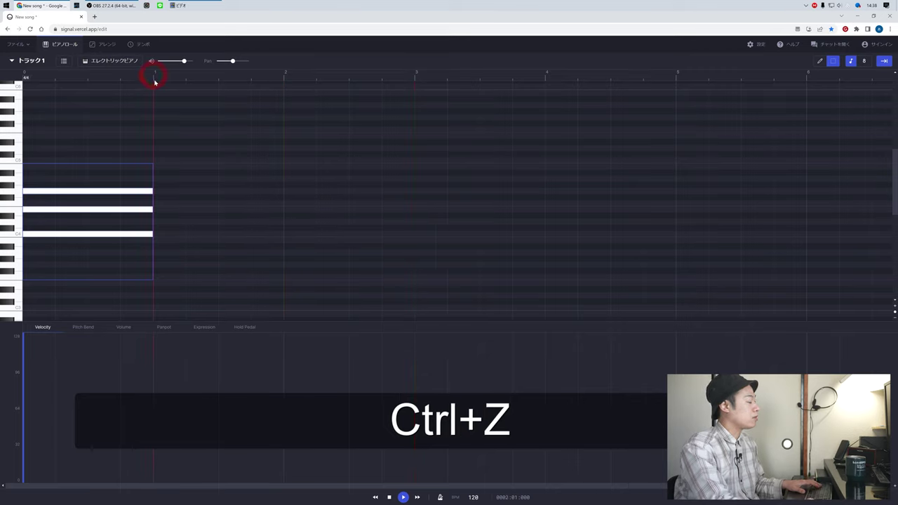
- Duplicate the selected chord back to back across the following measures, through the seventh measure, and clear the selection
key(ctrl+c)
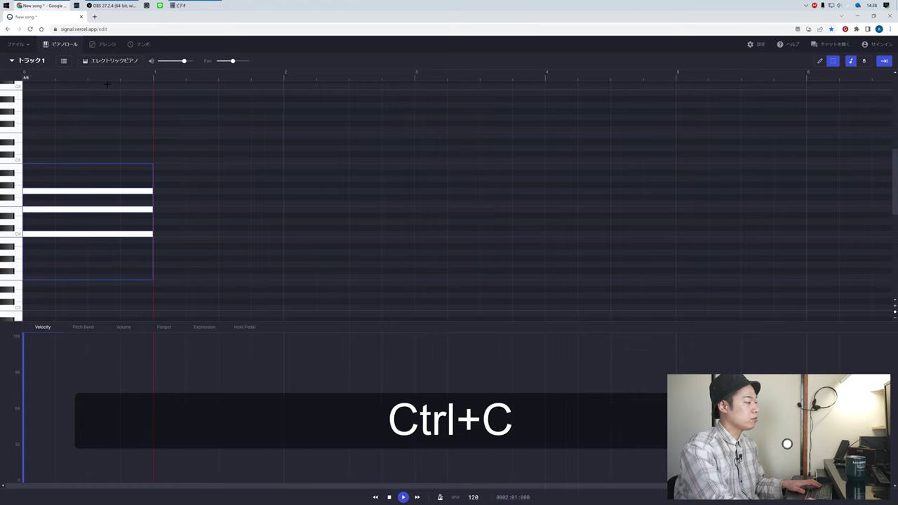
key(ctrl+d)
key(ctrl+d)
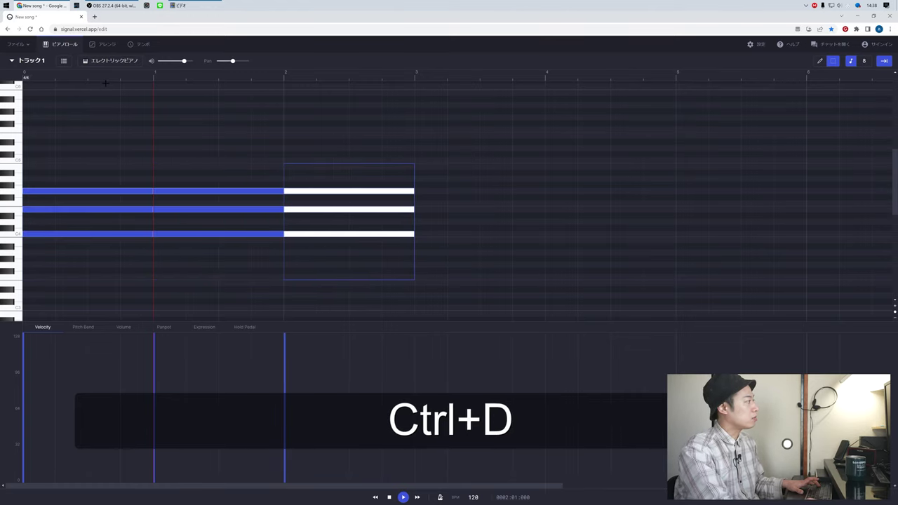
key(ctrl+d)
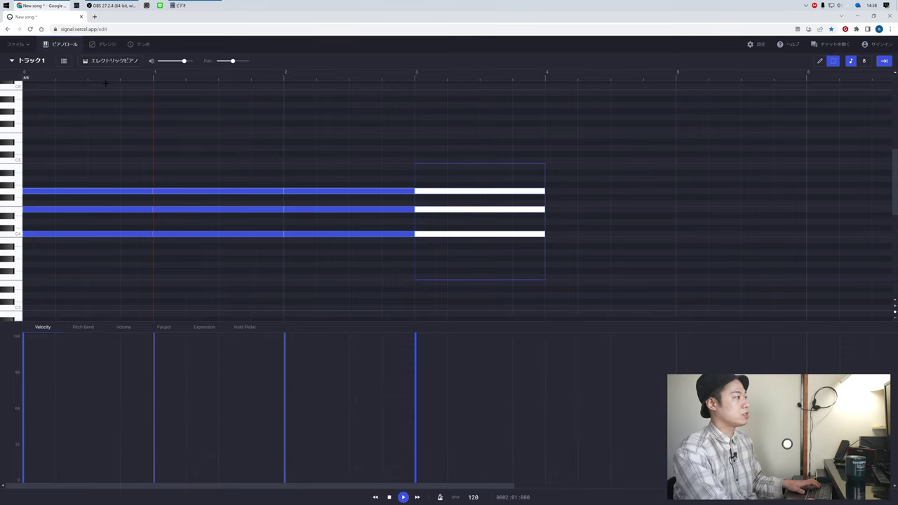
key(ctrl+d)
key(ctrl+d)
key(ctrl+d)
key(Escape)
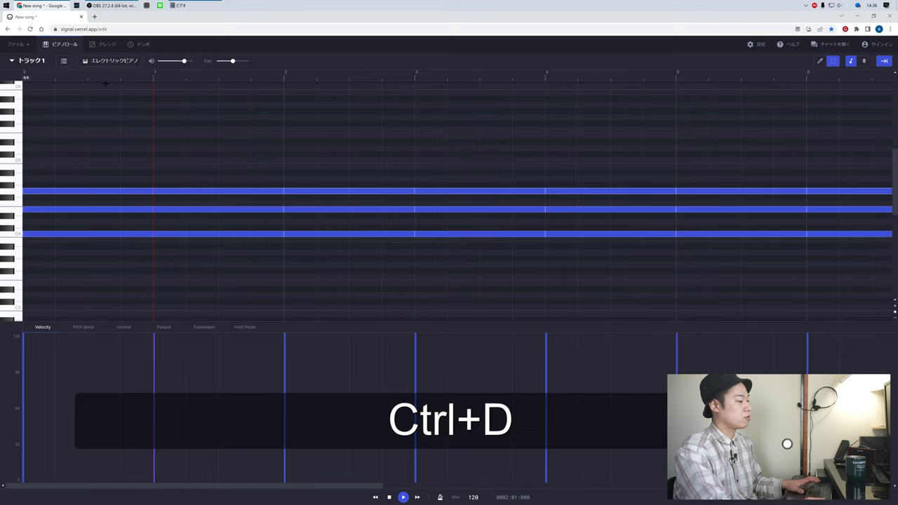
- Play back the repeated chords and set the song tempo to 150 BPM
key(ctrl+a)
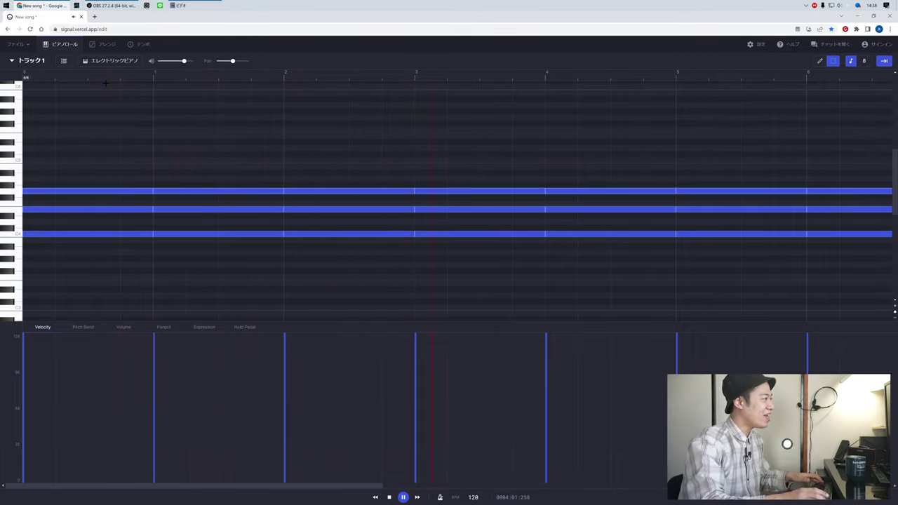
double_click(471, 499)
key(BackSpace)
text(150)
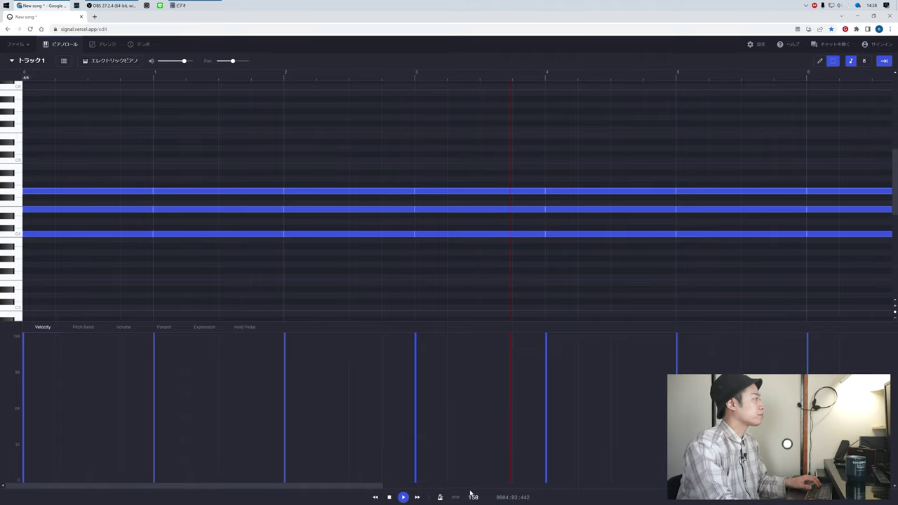
text(a)
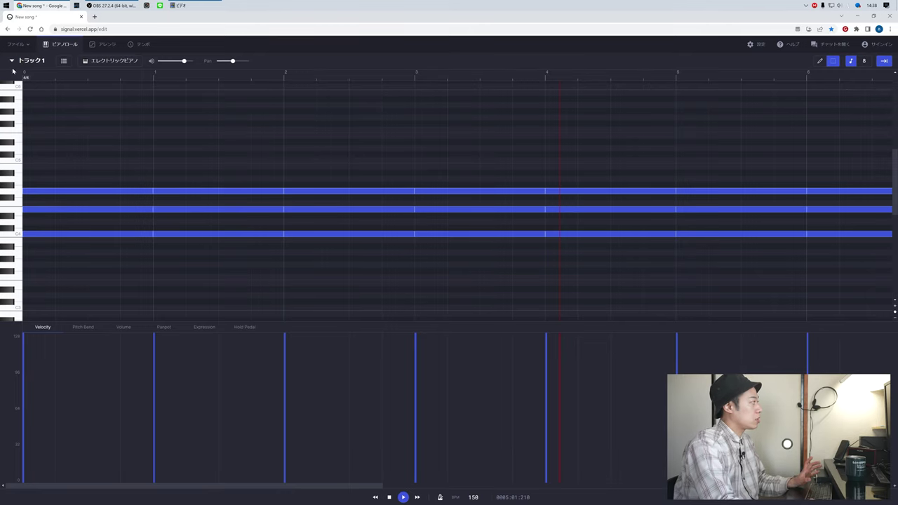
- Show the track list, add a second track and make it the active track
click(13, 63)
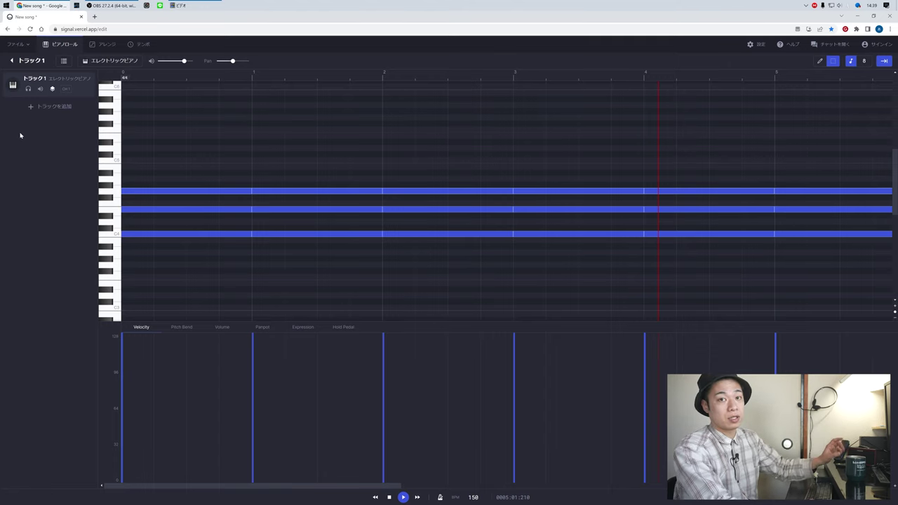
click(33, 106)
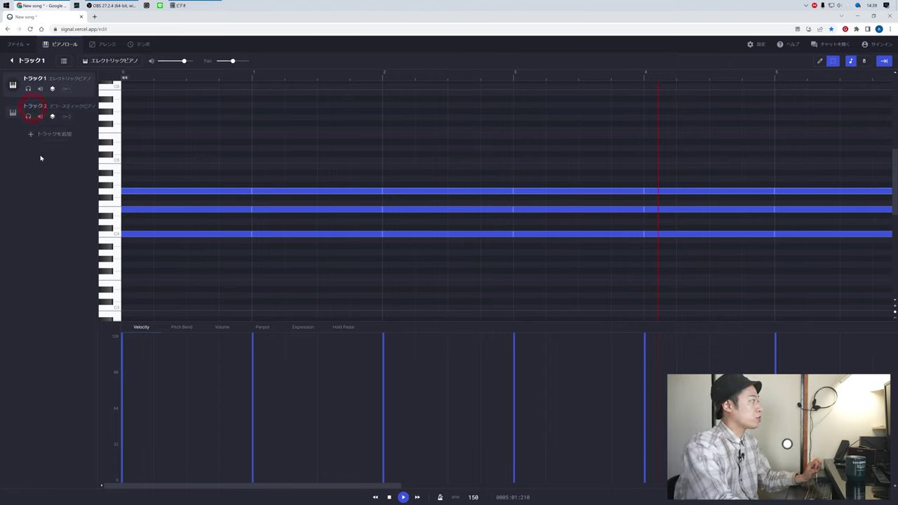
click(84, 122)
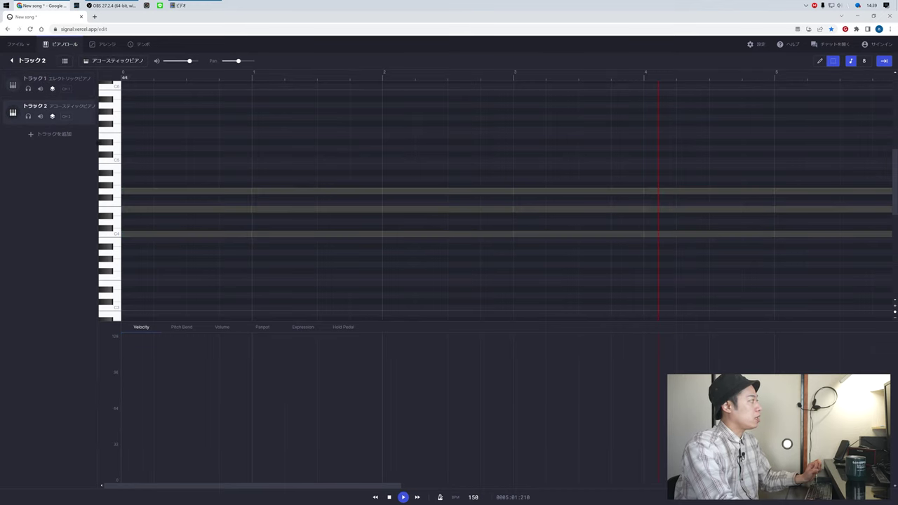
- Audition organ sounds for track 2 and assign it the reed organ (リードオルガン) from the organ category (オルガン)
click(101, 62)
click(395, 216)
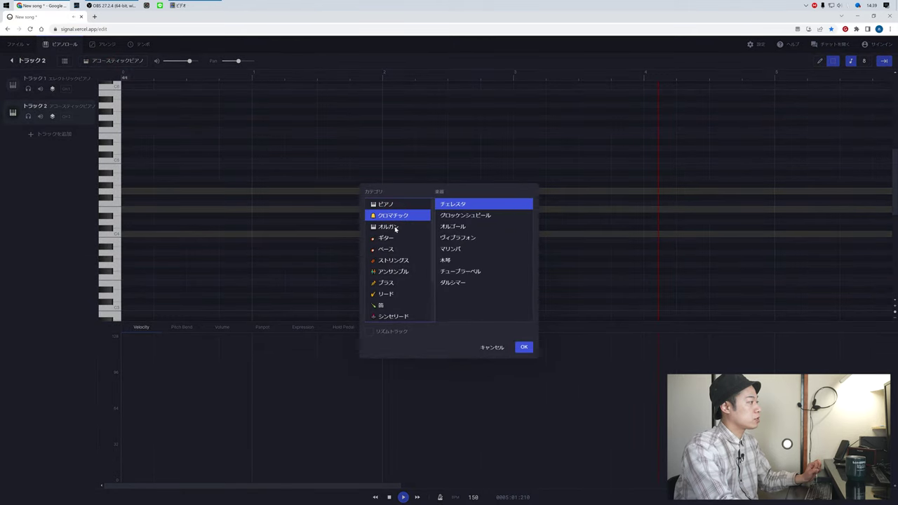
click(395, 228)
click(441, 249)
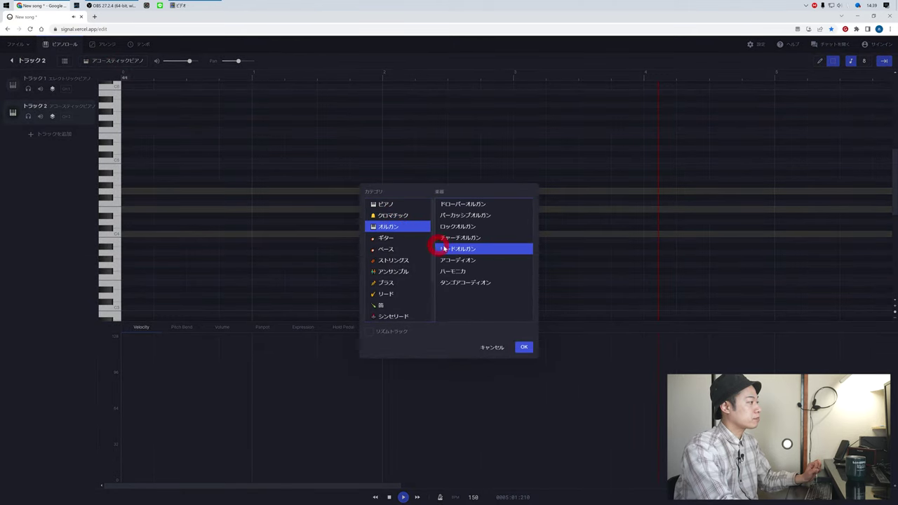
click(455, 259)
click(457, 248)
click(459, 237)
click(459, 250)
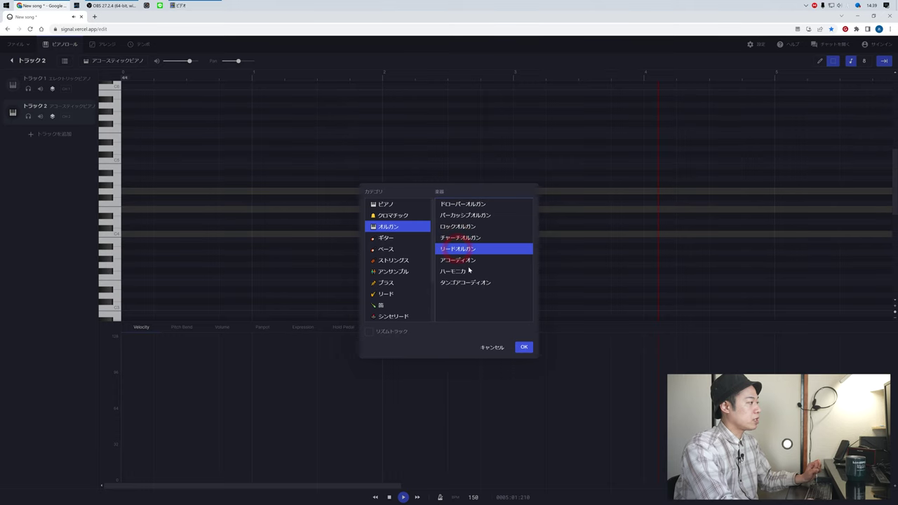
click(524, 348)
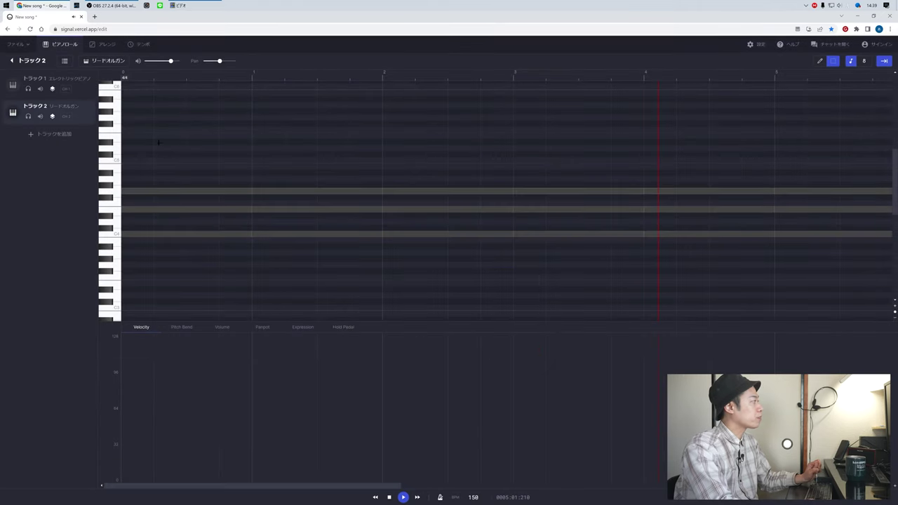
- Draw a C5 note at the very start of track 2 and shorten it to a quarter note
scroll(129, 143, up, 2)
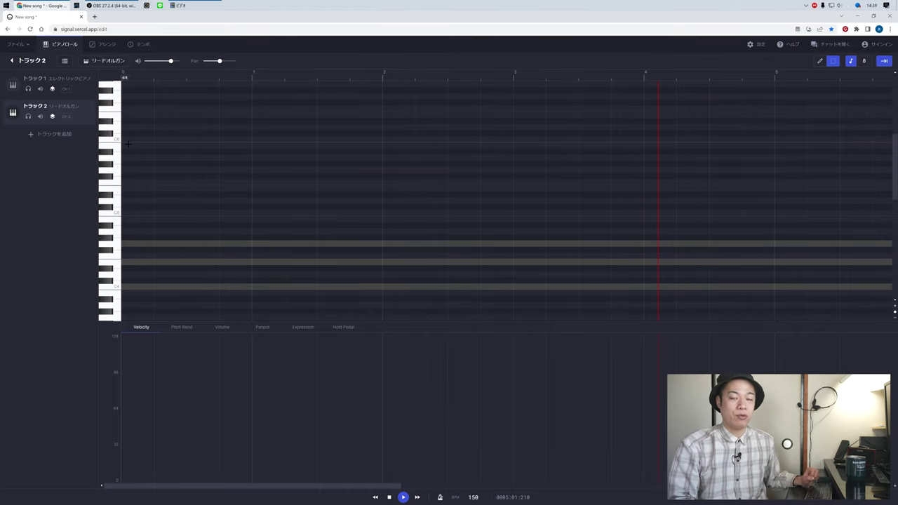
mouse_move(115, 214)
mouse_down()
mouse_move(113, 200)
mouse_move(115, 213)
mouse_up()
key(1)
click(125, 212)
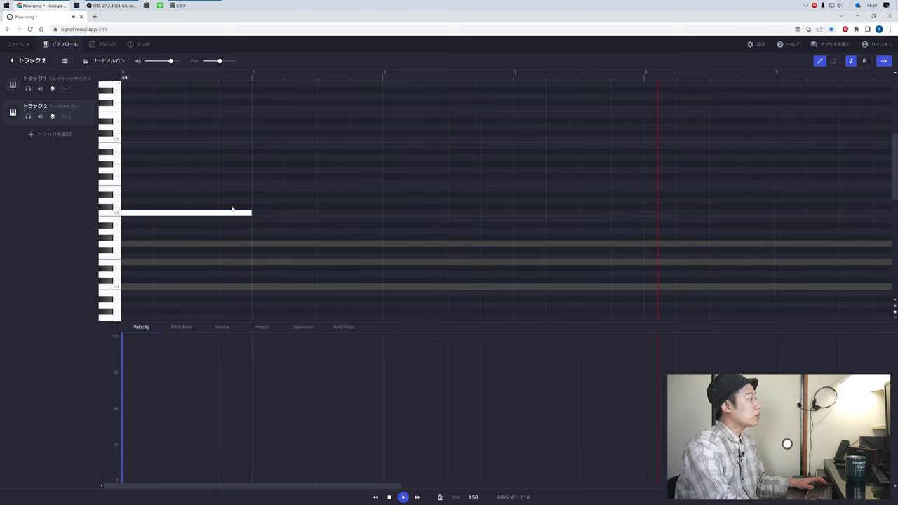
drag(251, 213, 153, 232)
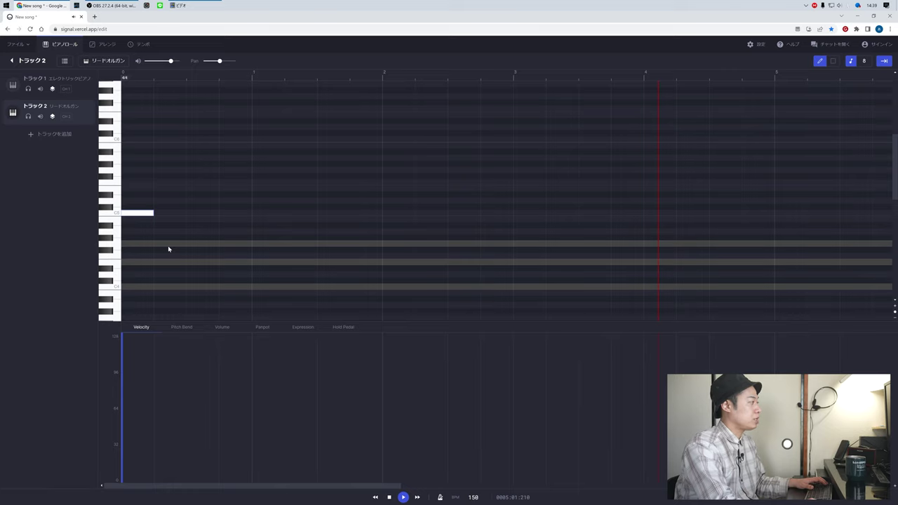
mouse_move(153, 213)
mouse_down()
mouse_move(228, 247)
mouse_move(159, 259)
mouse_up()
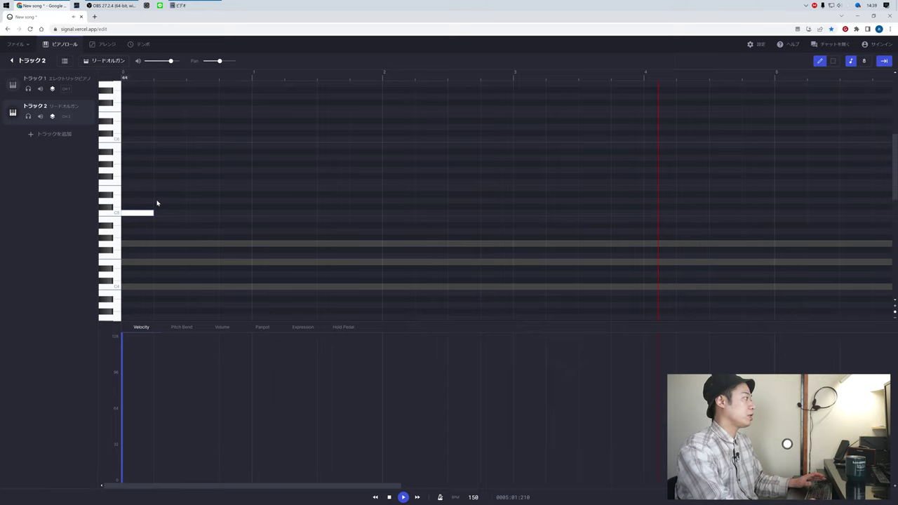
- Continue the melody with consecutive quarter notes D5, E5, F5, E5, D5 and C5
click(157, 200)
click(189, 188)
click(222, 182)
click(254, 188)
click(286, 201)
click(320, 213)
- Enter the second phrase from ruler mark 2 as quarter notes E5, F5, G5, A5, G5, F5 and E5
click(384, 188)
click(417, 183)
click(451, 170)
click(483, 158)
click(516, 170)
click(552, 182)
click(582, 188)
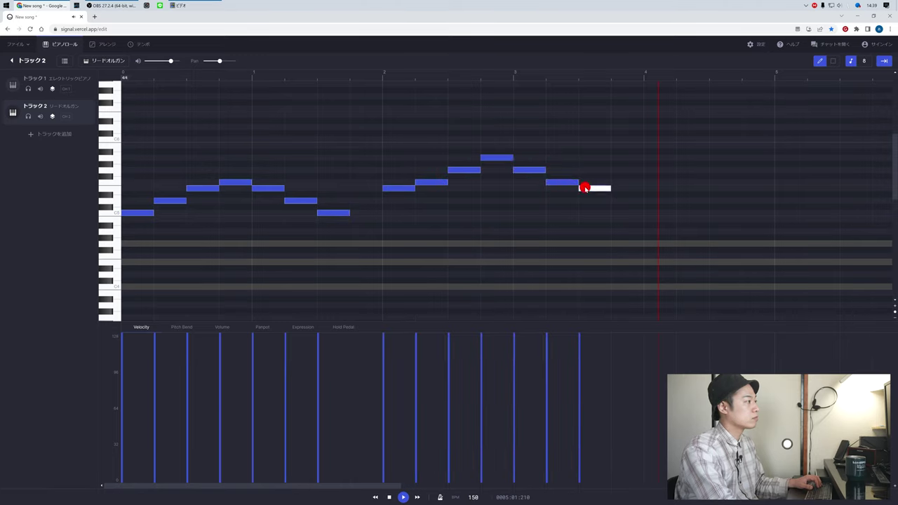
- Add four C5 quarter notes spaced half a measure apart, starting at ruler mark 4
click(654, 213)
click(716, 212)
click(782, 213)
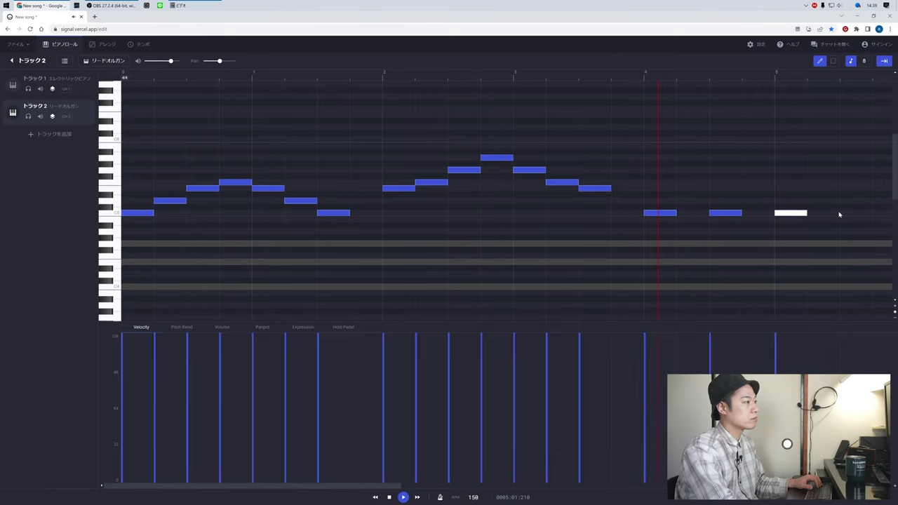
- Rewind the song and play back the melody entered up to the four separate C5 notes
key(space)
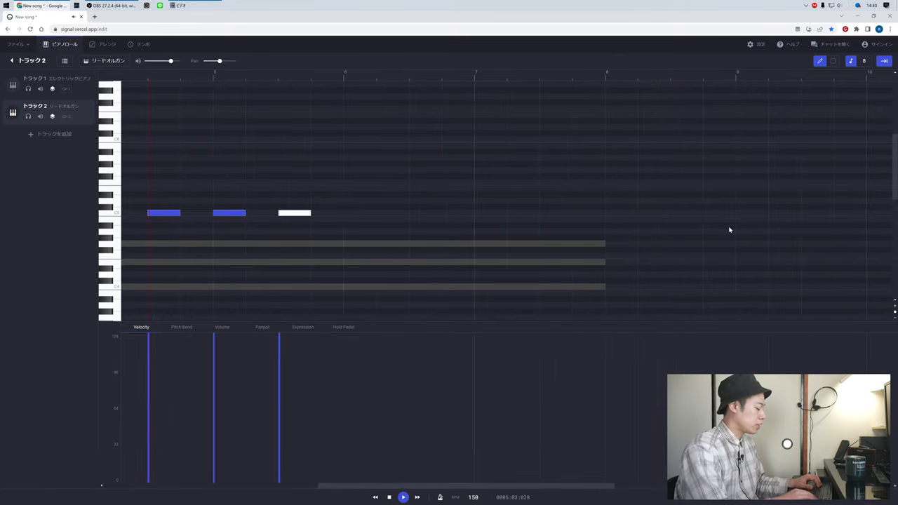
key(a)
key(a)
key(a)
key(a)
key(a)
key(space)
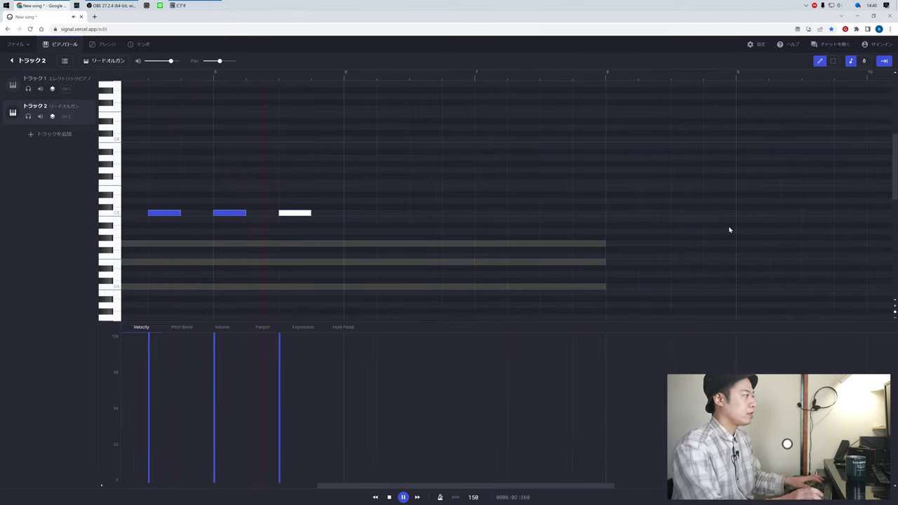
key(space)
- Place a C5 note at ruler mark 6 and shorten it to an eighth note
click(345, 214)
double_click(345, 214)
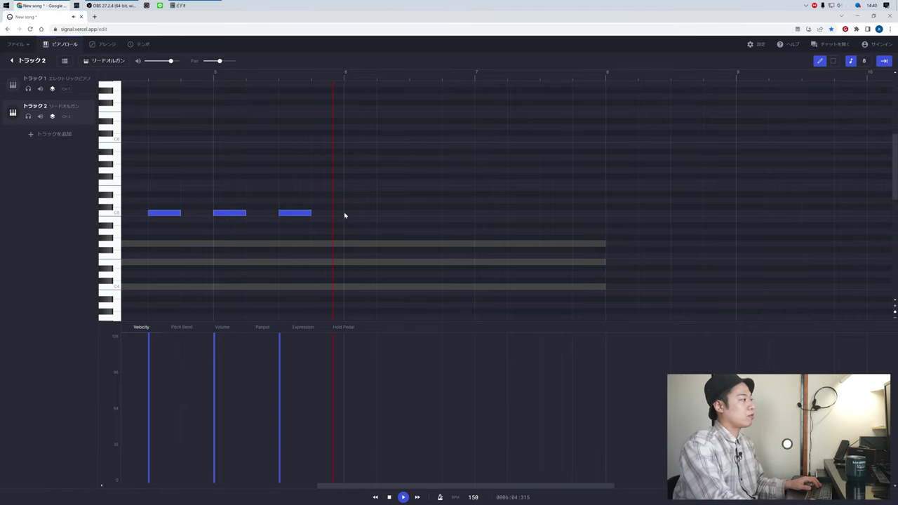
click(344, 214)
double_click(351, 213)
click(351, 213)
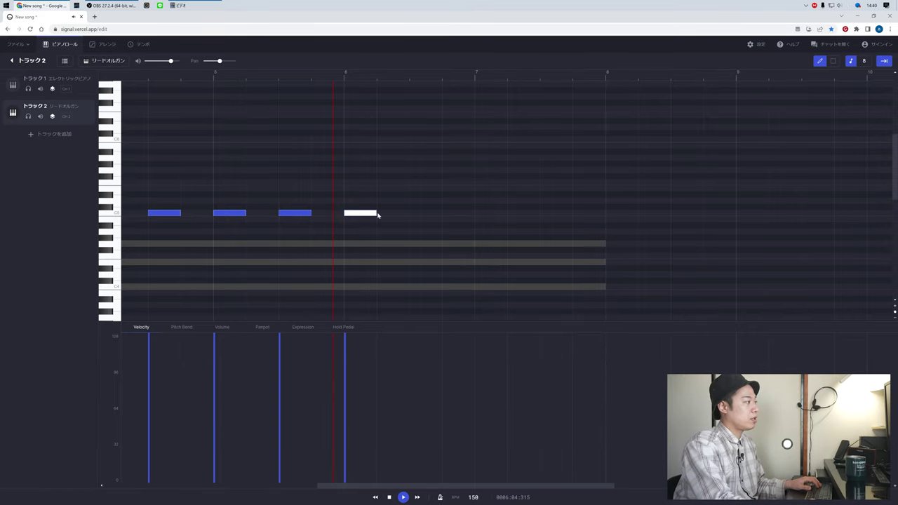
drag(378, 213, 344, 226)
- Complete the eighth-note run with a second C5, then pairs of D5, E5 and F5, removing misplaced notes
click(367, 212)
click(381, 202)
click(398, 197)
double_click(403, 195)
click(399, 200)
click(415, 188)
click(433, 188)
click(451, 179)
double_click(451, 178)
click(452, 183)
click(467, 183)
- Finish the phrase from ruler mark 7 with quarter notes E5, D5 and C5
click(483, 188)
click(499, 188)
double_click(499, 189)
drag(484, 188, 507, 190)
click(511, 200)
click(543, 212)
- Add a C6 quarter note directly after the final C5, replacing the first misplaced attempt
key(space)
click(572, 139)
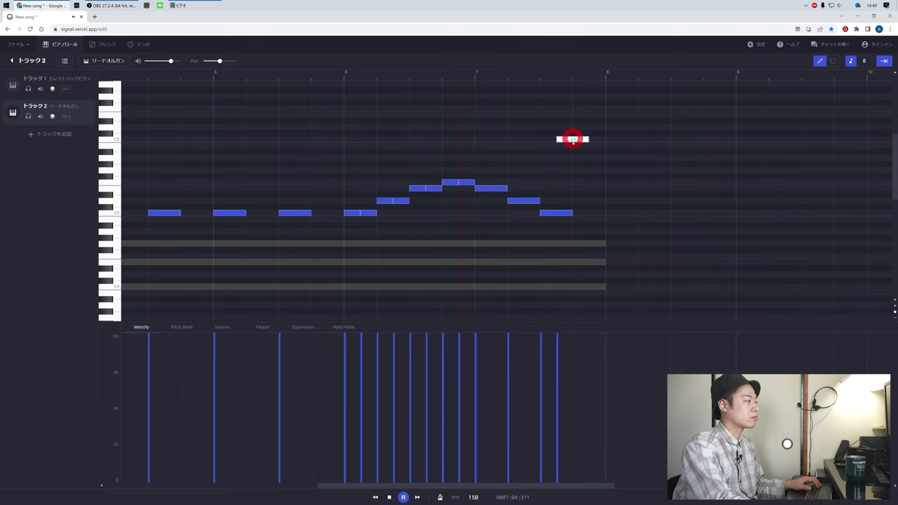
right_click(575, 140)
click(577, 140)
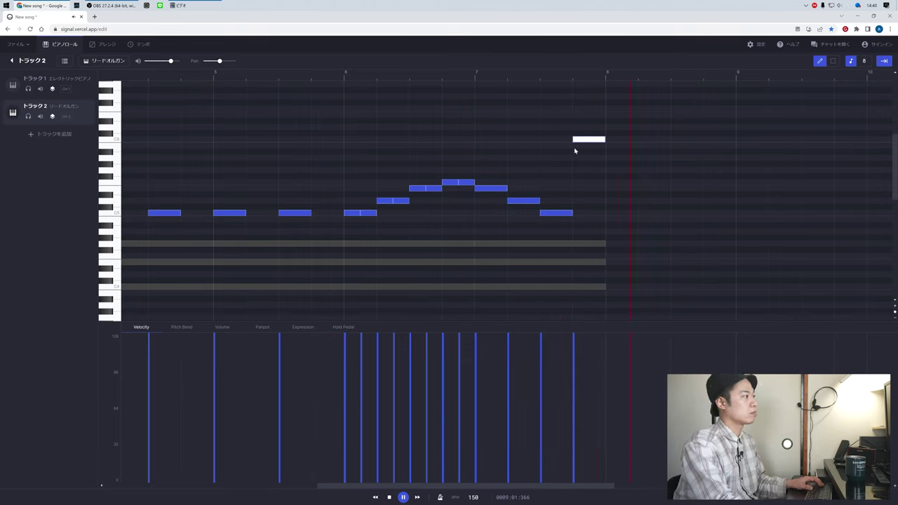
- Play back the completed melody together with the chords, and stop after the final C6
key(a)
key(a)
key(a)
key(a)
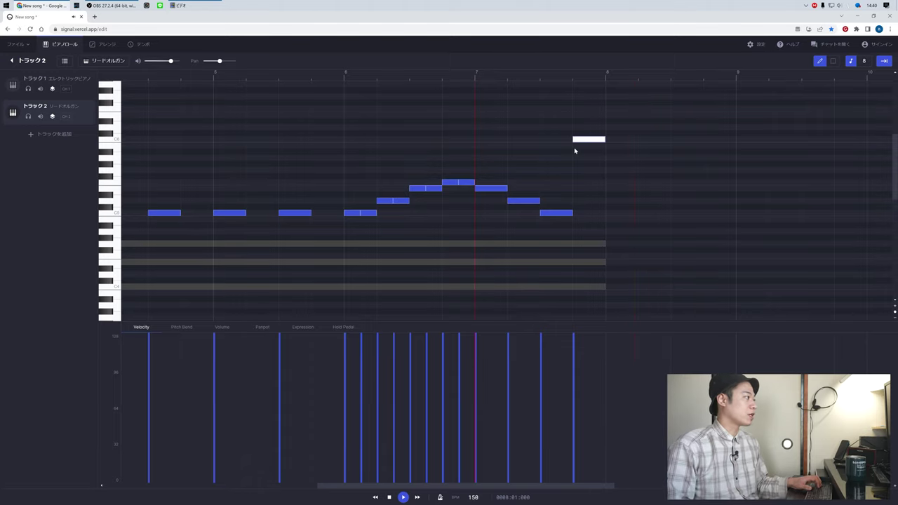
key(Return)
key(space)
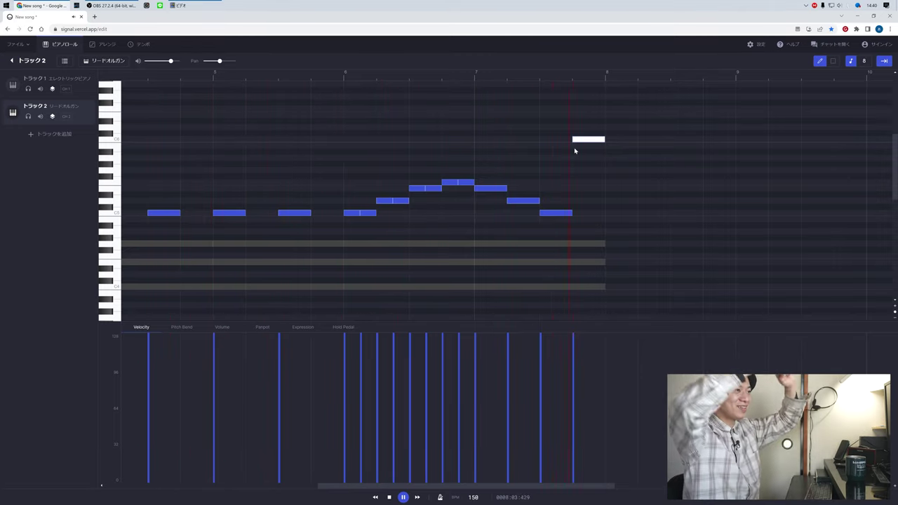
key(space)
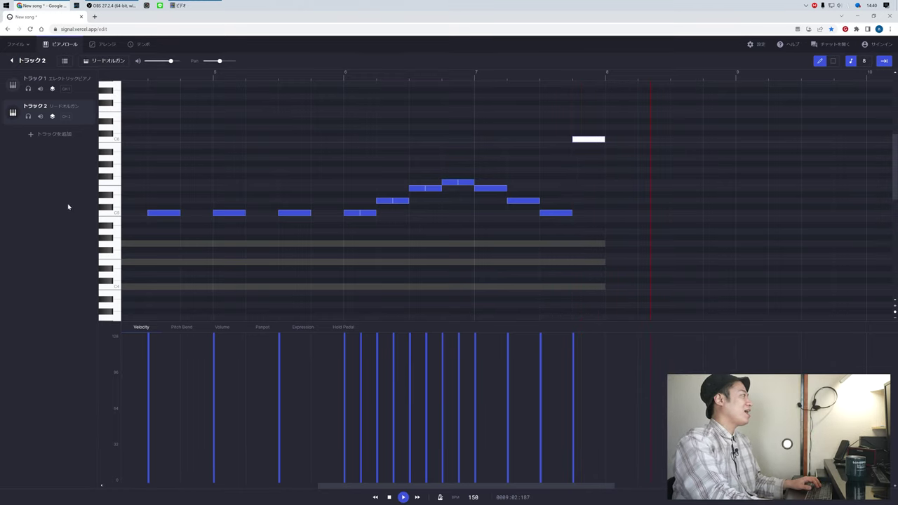
- Add a third track and open its instrument selection
click(30, 136)
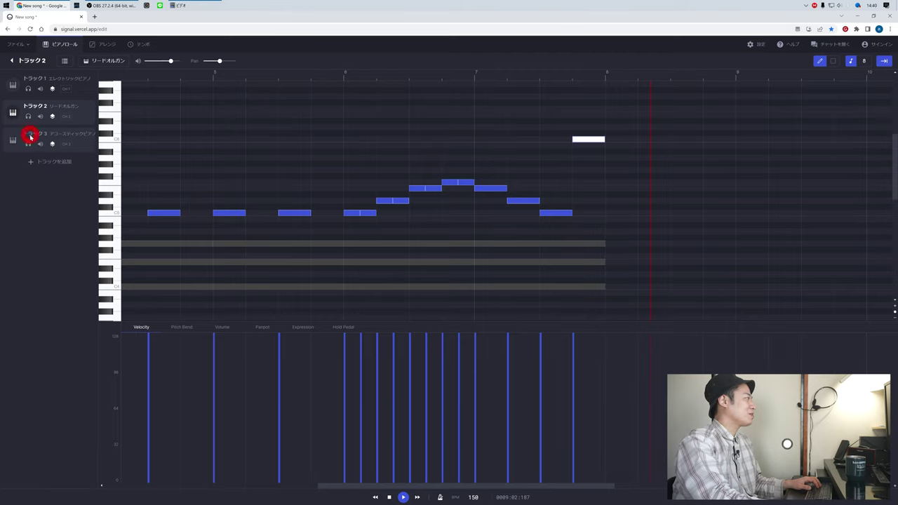
click(83, 147)
click(106, 61)
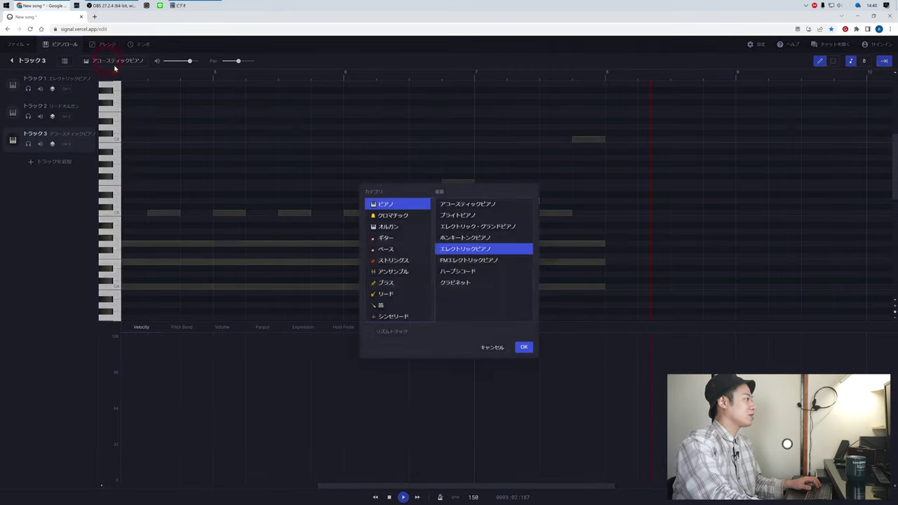
- Audition the chromatic (クロマチック) instruments and assign the music box (オルゴール) to track 3
click(393, 216)
click(457, 217)
click(457, 227)
click(457, 238)
click(457, 226)
click(456, 238)
click(457, 249)
click(456, 261)
click(455, 272)
click(455, 283)
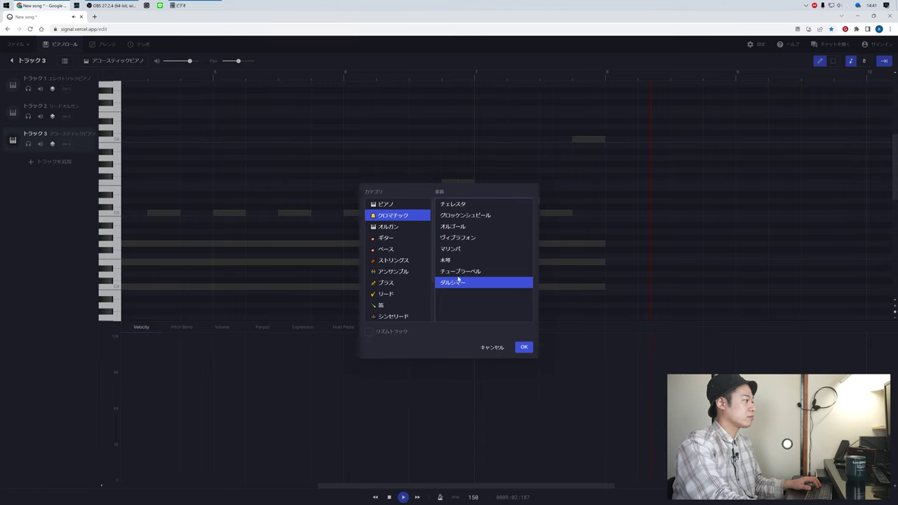
click(457, 275)
click(462, 228)
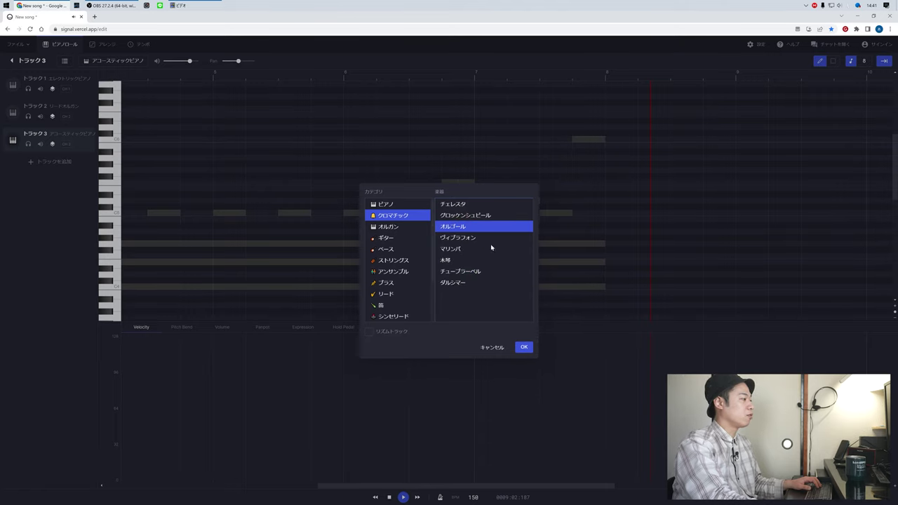
click(523, 346)
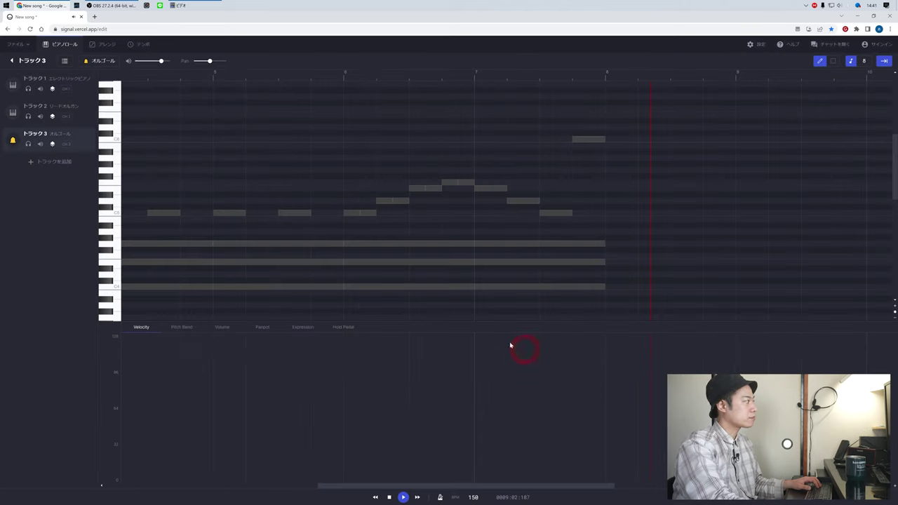
- Select all of the melody notes on track 2 and copy them
click(80, 121)
scroll(353, 179, up, 2)
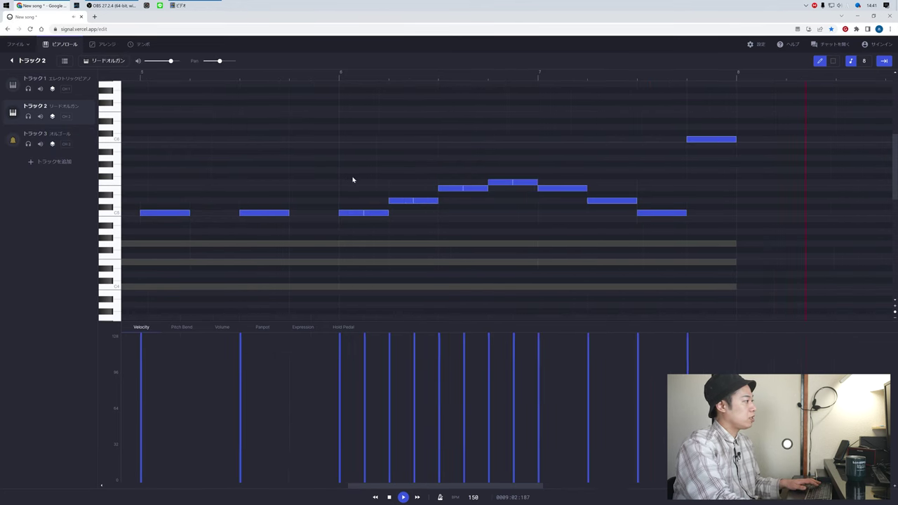
scroll(353, 181, down, 3)
scroll(353, 180, down, 3)
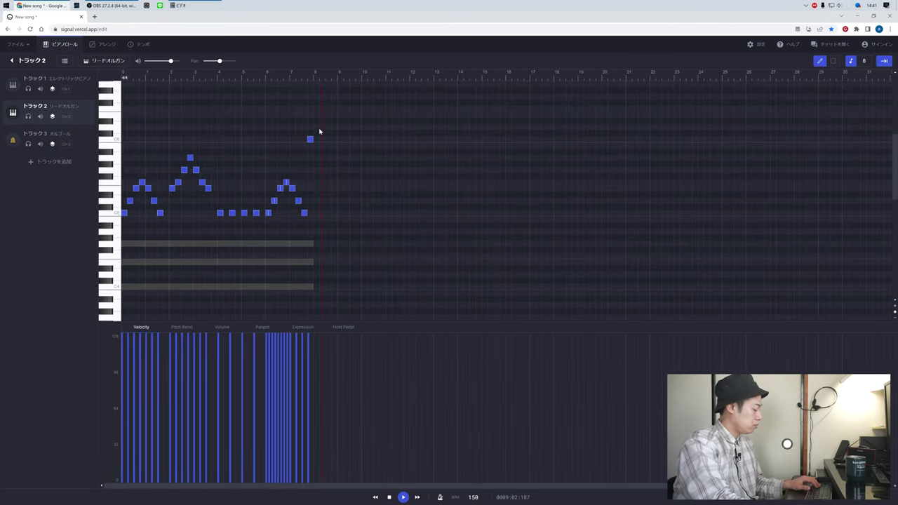
key(2)
drag(321, 126, 141, 265)
drag(123, 232, 122, 223)
click(344, 205)
click(311, 134)
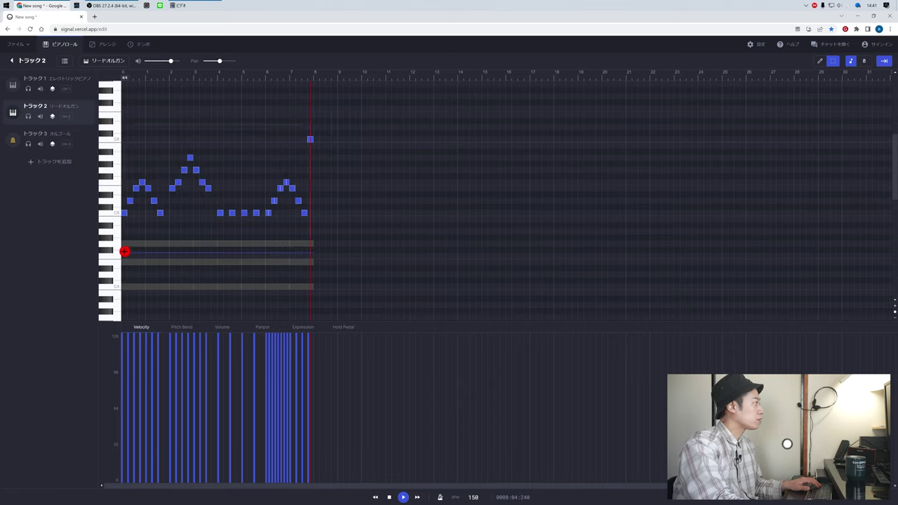
key(ctrl+a)
key(ctrl+c)
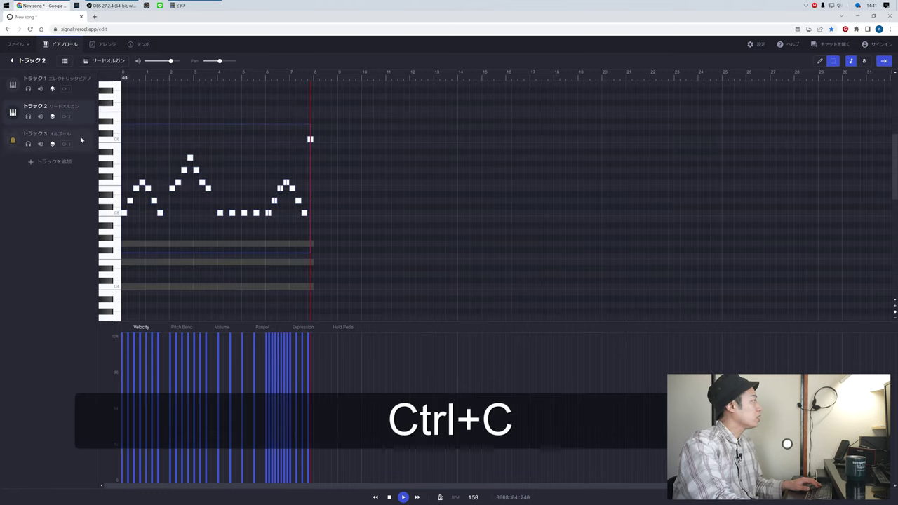
- Paste the copied melody at the start of track 3 and play back the song
click(83, 143)
click(134, 75)
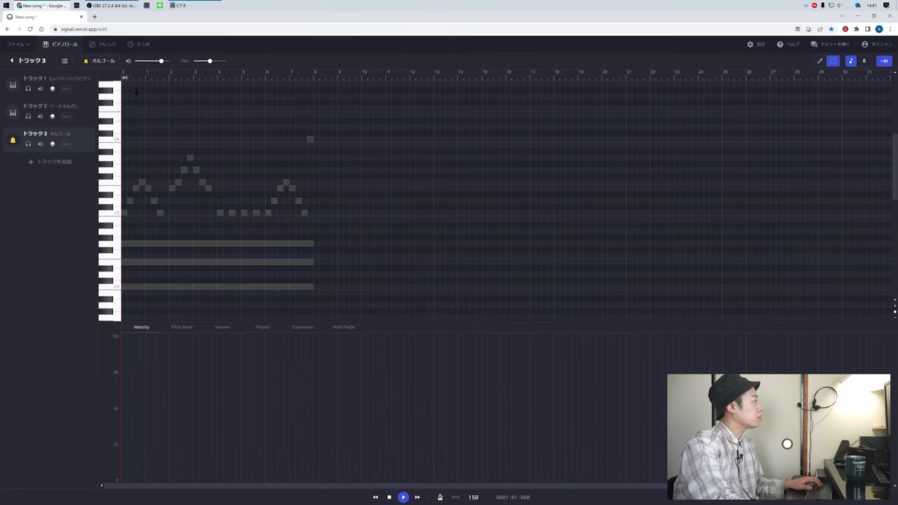
key(ctrl+v)
key(space)
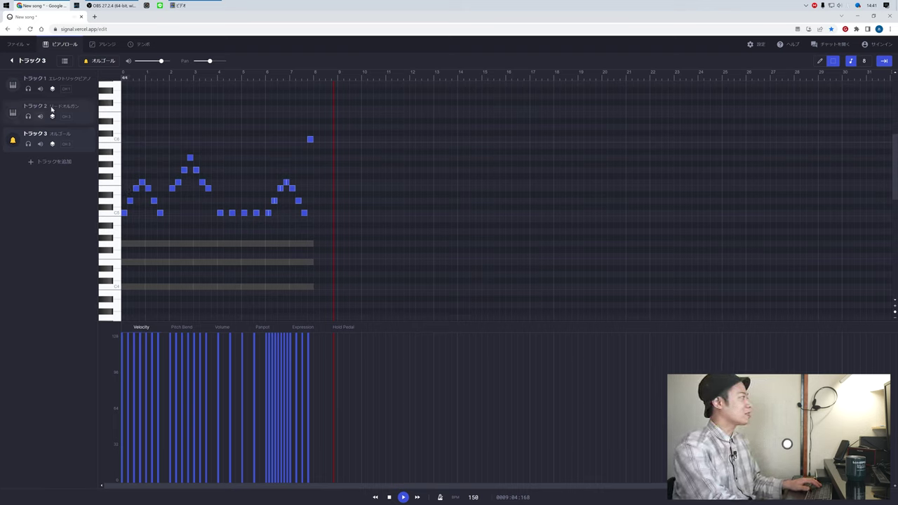
click(83, 91)
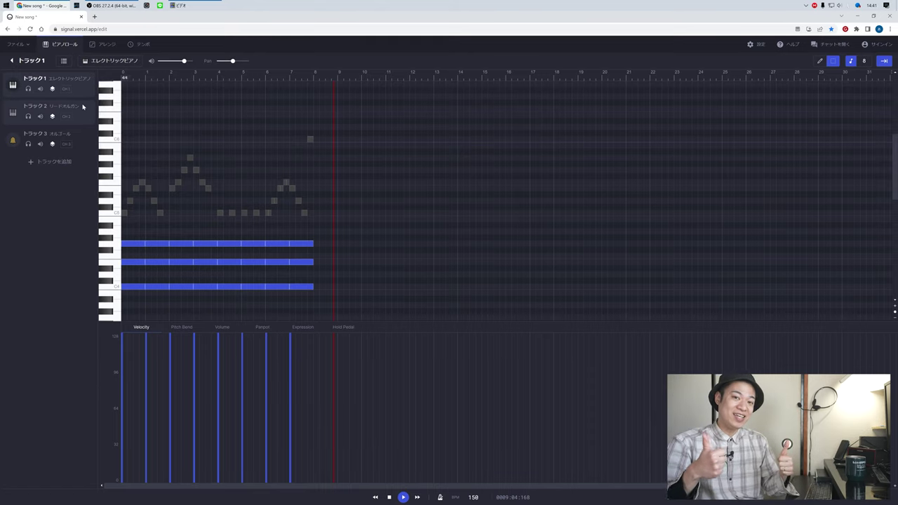
- Add a fourth track, make it active and set it as a rhythm track (リズムトラック)
click(32, 162)
click(81, 174)
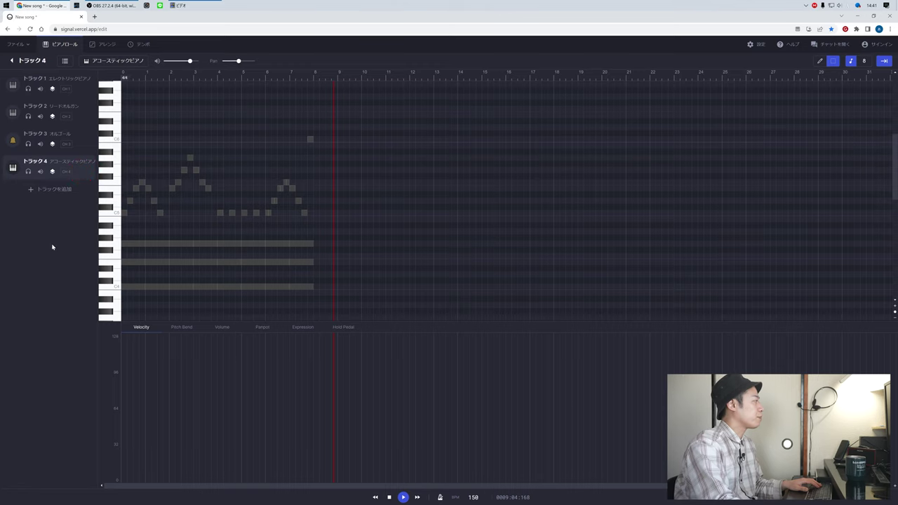
click(102, 61)
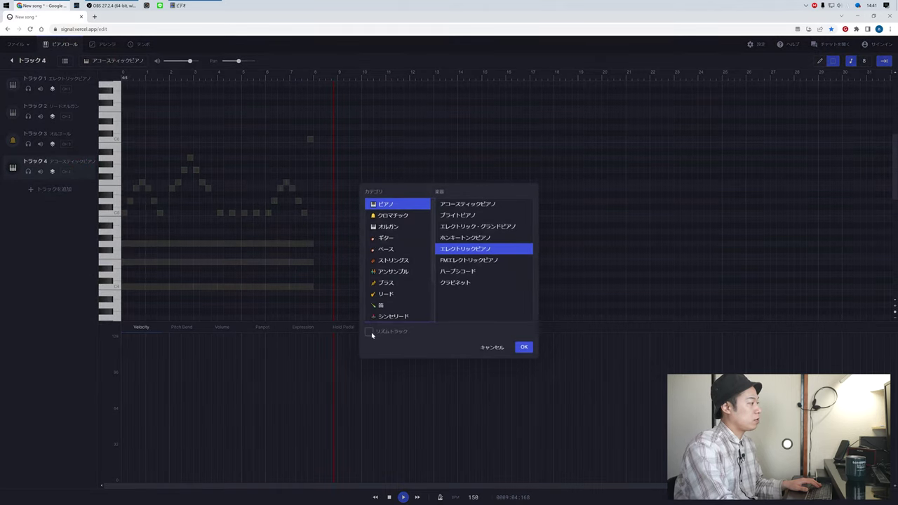
click(370, 332)
click(525, 348)
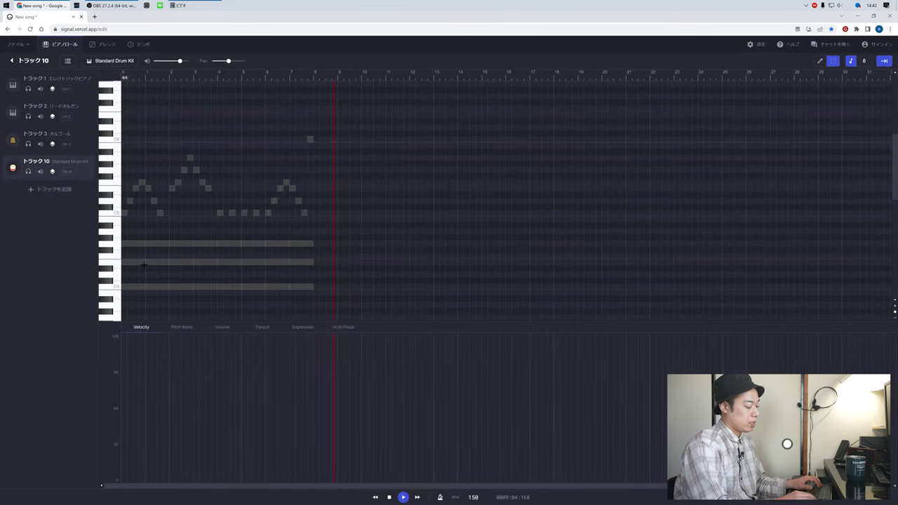
- Move the playhead back to the start of the song
key(a)
key(a)
key(a)
key(a)
key(a)
key(a)
key(a)
key(a)
key(a)
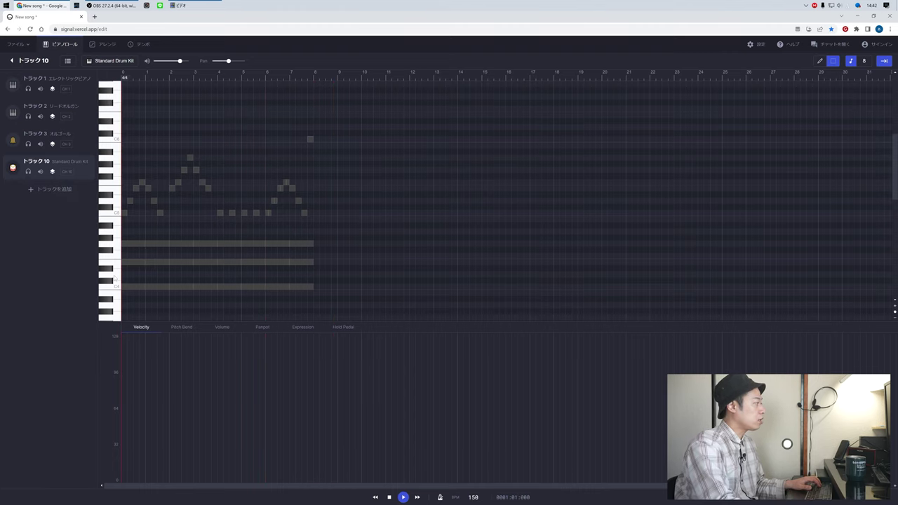
- Hide the track list so the drum track's piano roll fills the full width
scroll(116, 279, down, 5)
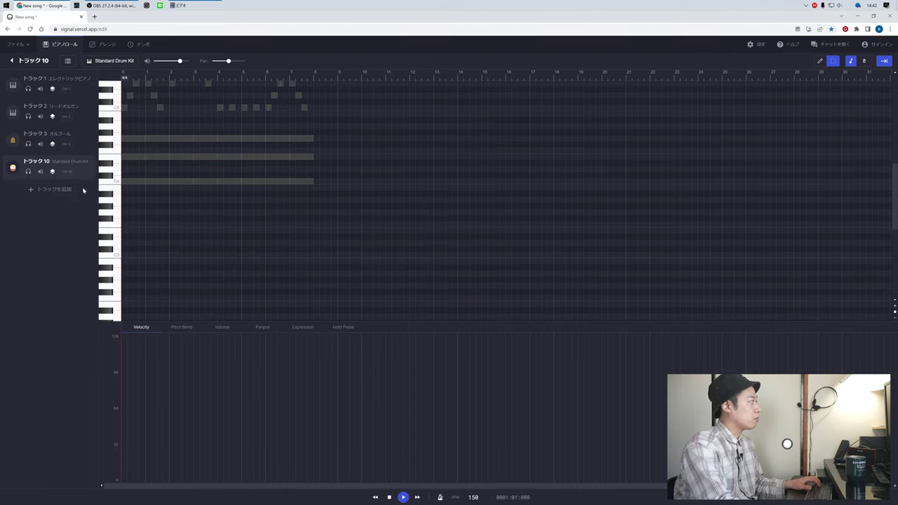
click(12, 60)
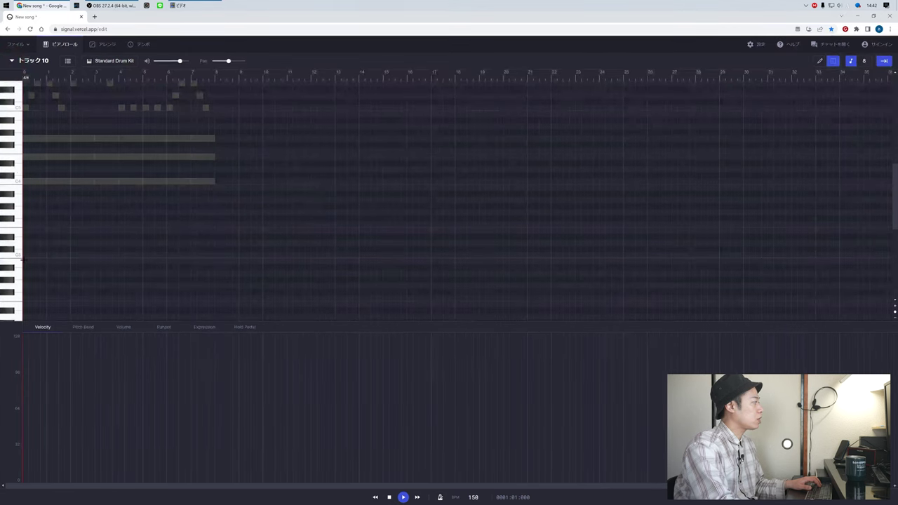
scroll(14, 284, down, 5)
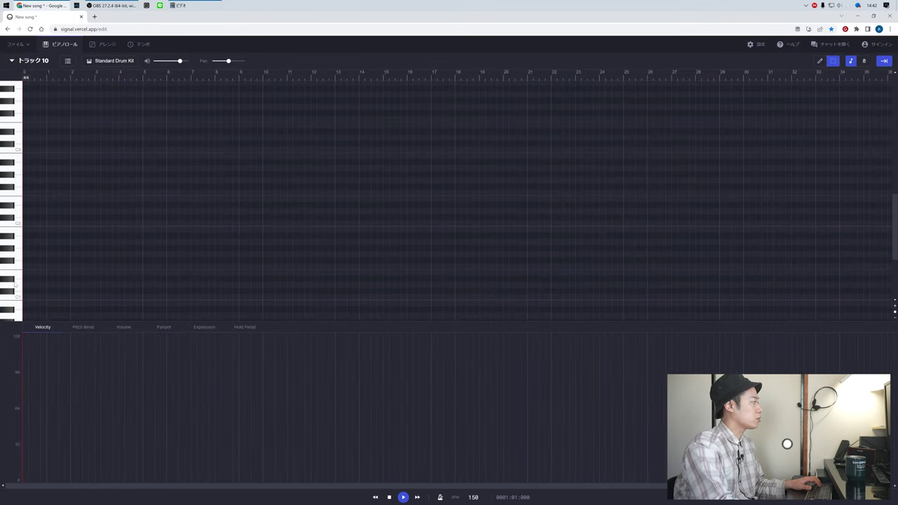
- Audition the Standard Drum Kit sounds one key at a time, from C2 up into the octave above C3
drag(19, 226, 10, 184)
click(17, 225)
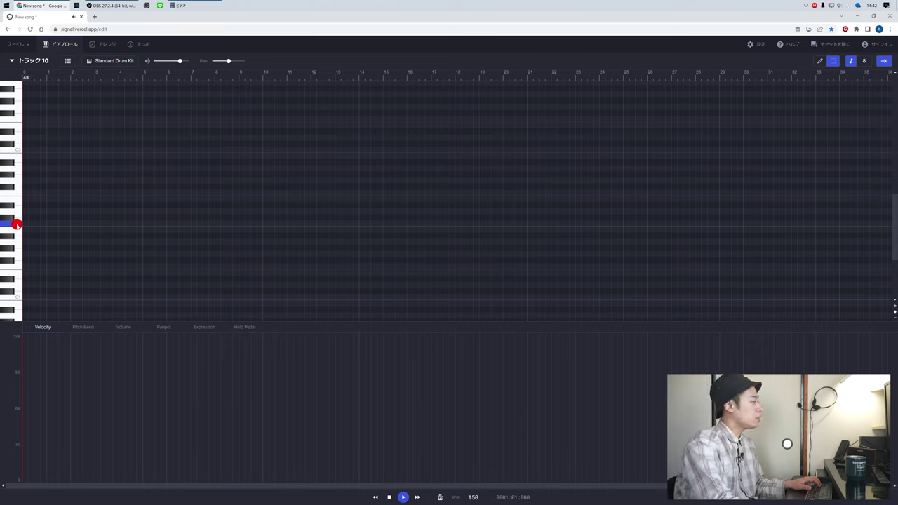
click(16, 223)
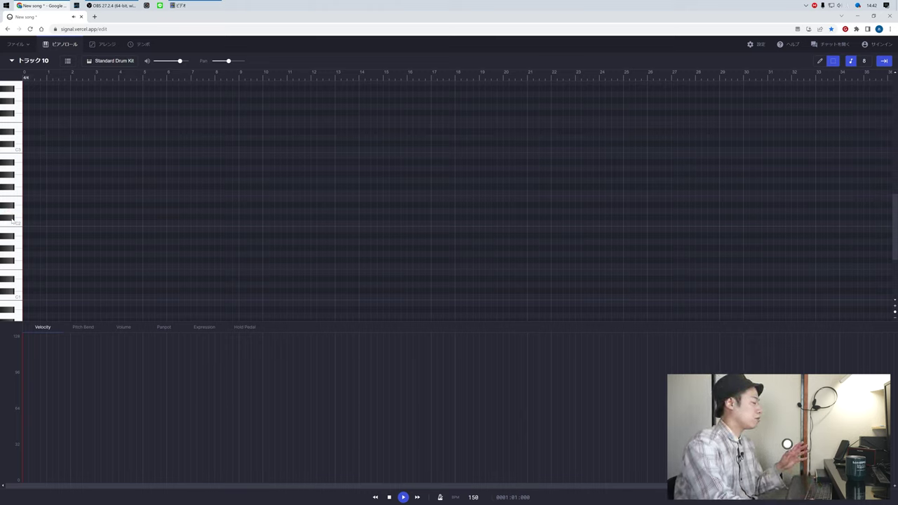
click(12, 212)
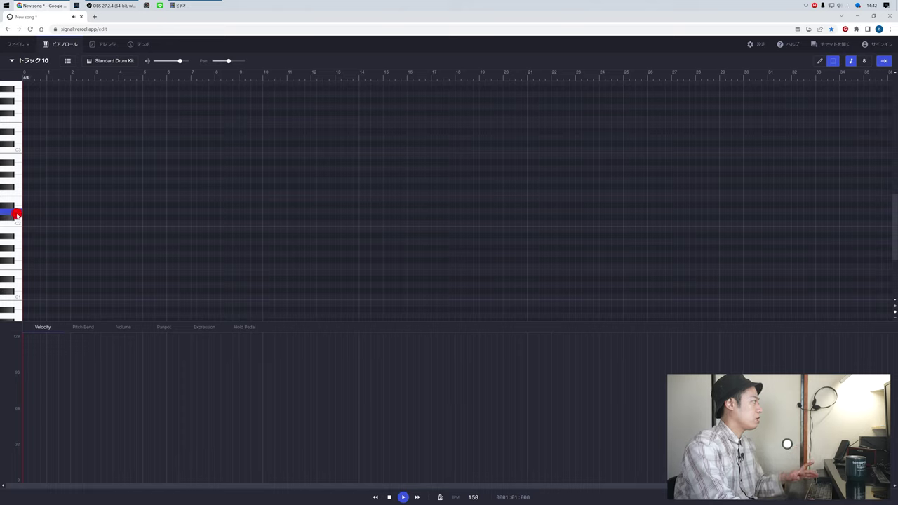
click(16, 201)
click(16, 193)
click(13, 188)
drag(11, 188, 12, 181)
click(10, 176)
click(10, 170)
click(11, 162)
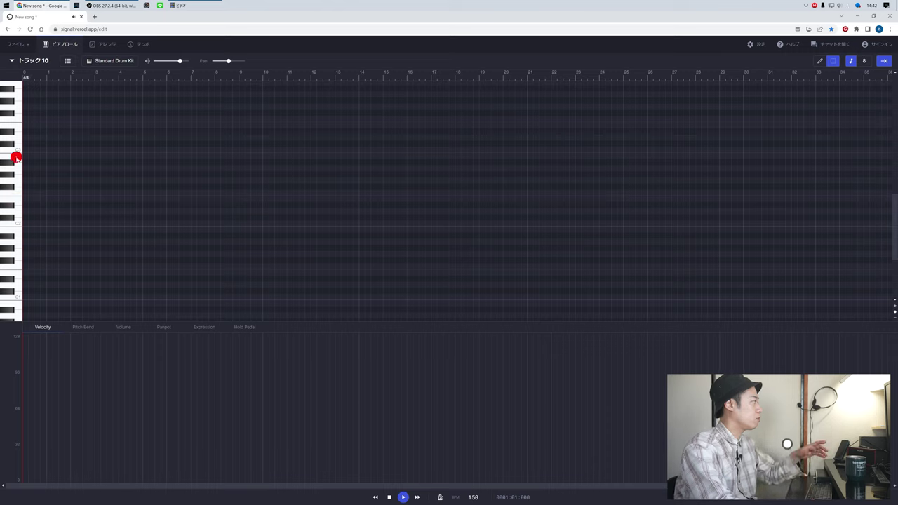
click(15, 151)
click(8, 145)
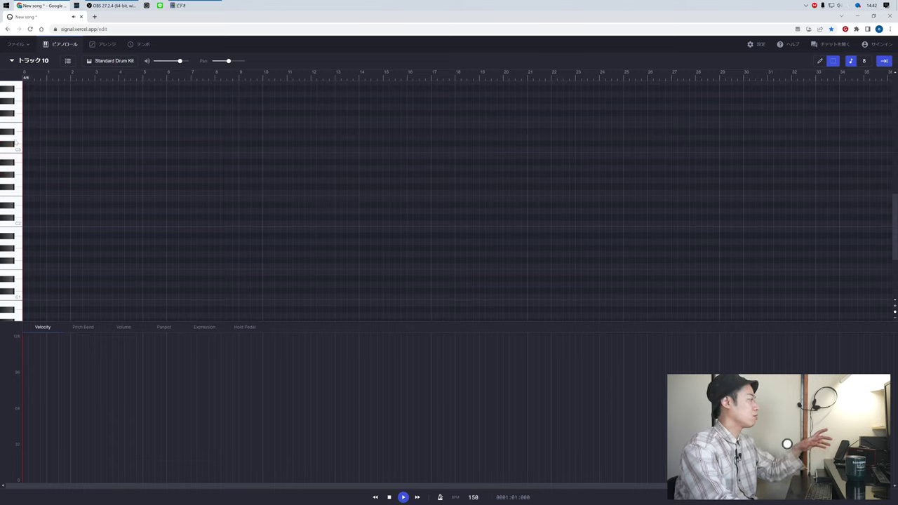
click(15, 141)
click(14, 135)
click(10, 132)
click(13, 127)
click(15, 120)
click(9, 116)
click(10, 104)
click(9, 101)
click(10, 94)
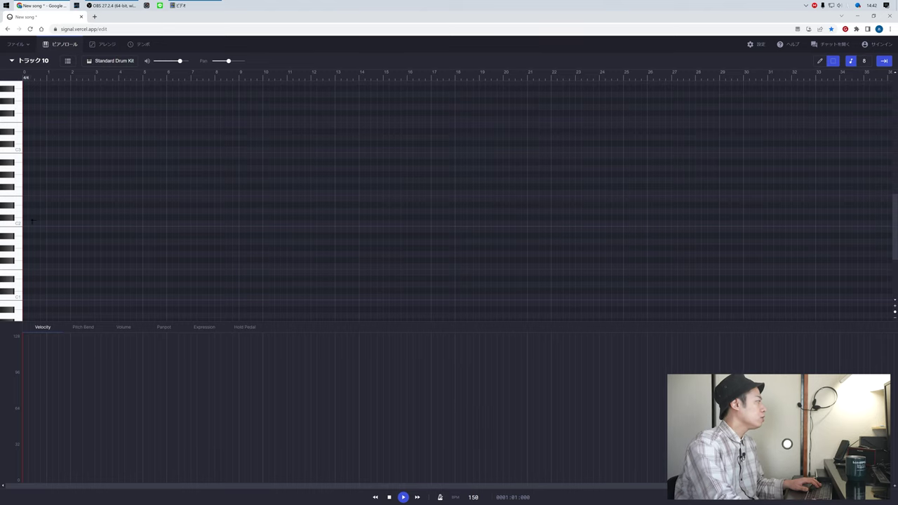
- Audition the drum sounds on C2 and E2 repeatedly to compare them
scroll(57, 232, up, 11)
scroll(58, 234, down, 2)
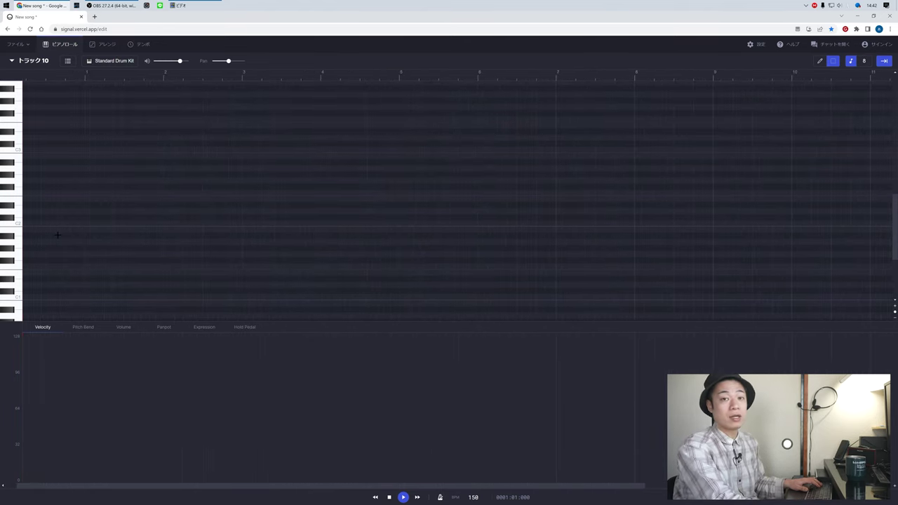
scroll(59, 233, down, 8)
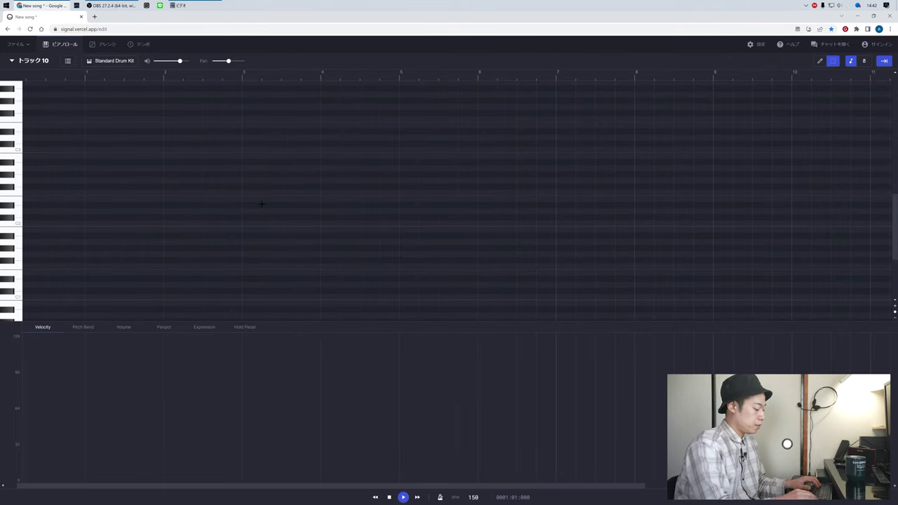
key(space)
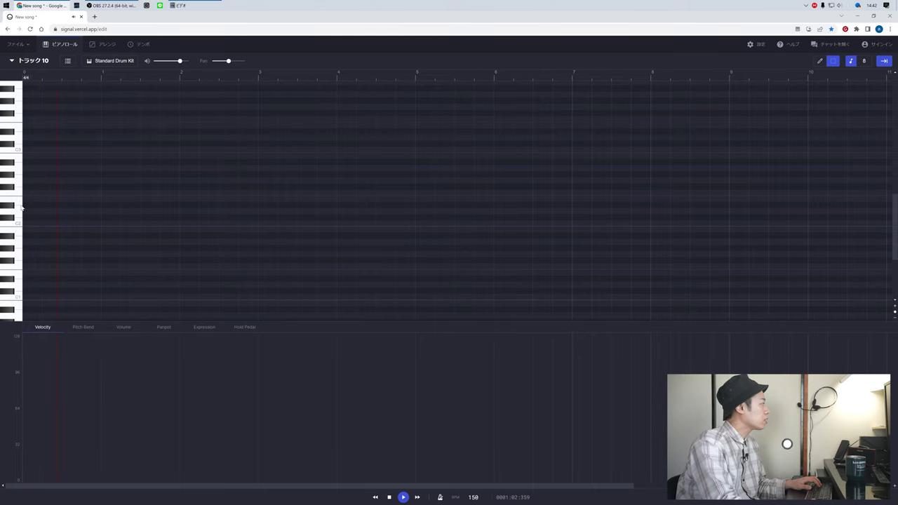
click(18, 202)
click(18, 203)
click(19, 223)
click(19, 223)
click(19, 223)
click(17, 203)
click(18, 201)
click(17, 200)
click(17, 201)
click(24, 200)
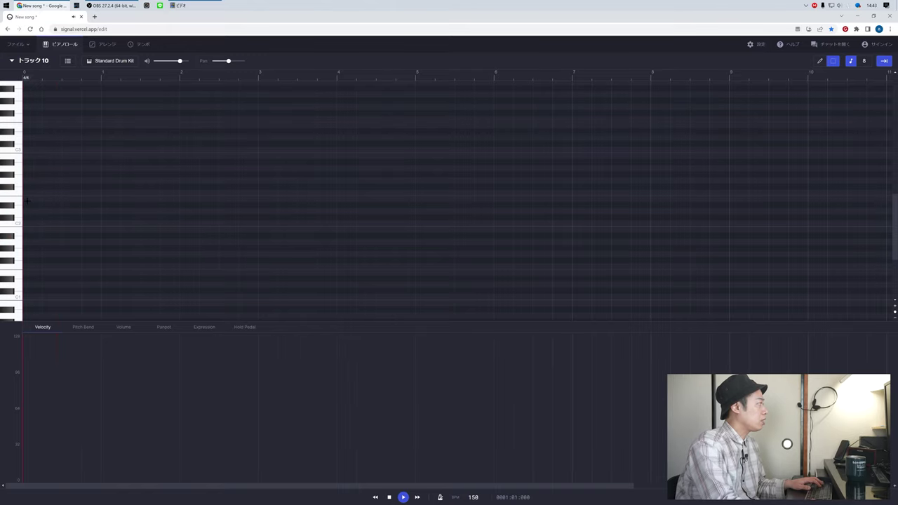
- Draw eight evenly spaced eighth-note hits on E2 across the first measure of the drum track
scroll(28, 202, down, 1)
scroll(28, 202, up, 3)
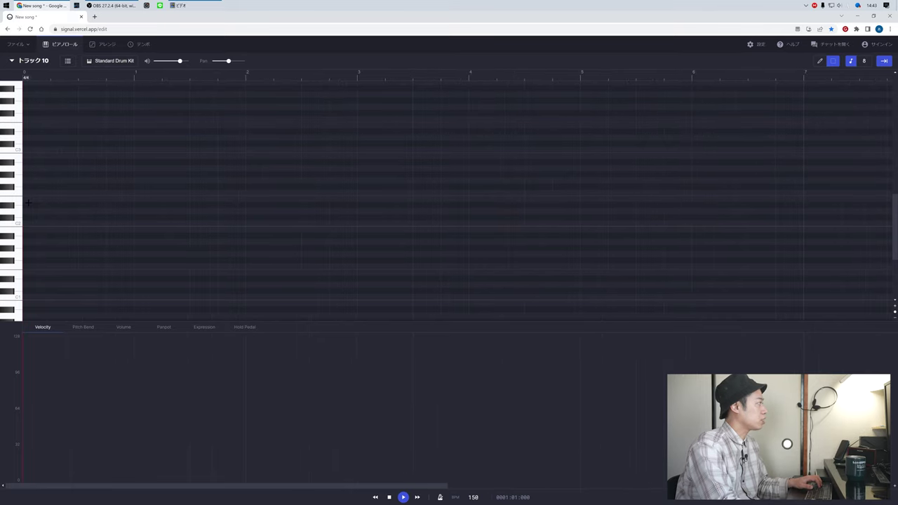
key(1)
click(23, 200)
click(50, 200)
click(36, 200)
drag(41, 204, 64, 200)
click(78, 200)
click(92, 200)
click(109, 201)
click(120, 200)
click(36, 200)
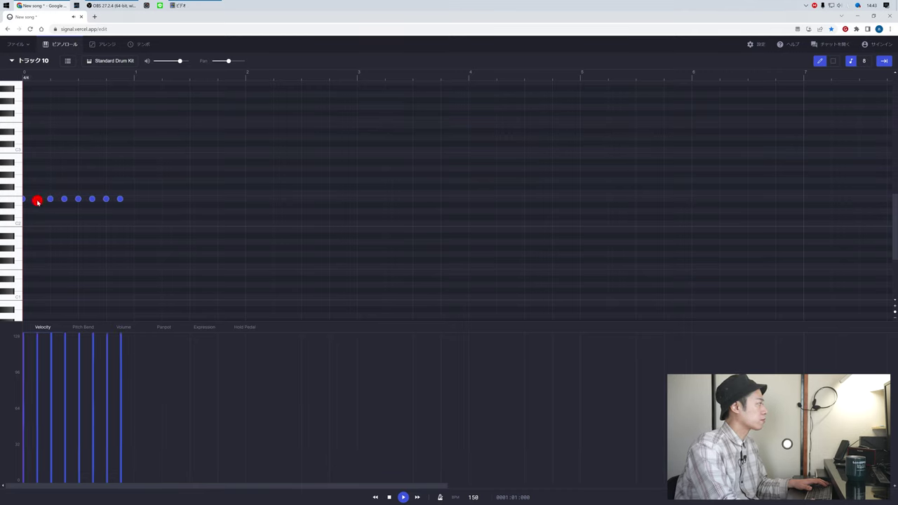
- Place an extra E2 hit at the start of the second measure and delete it
drag(136, 201, 32, 204)
click(136, 200)
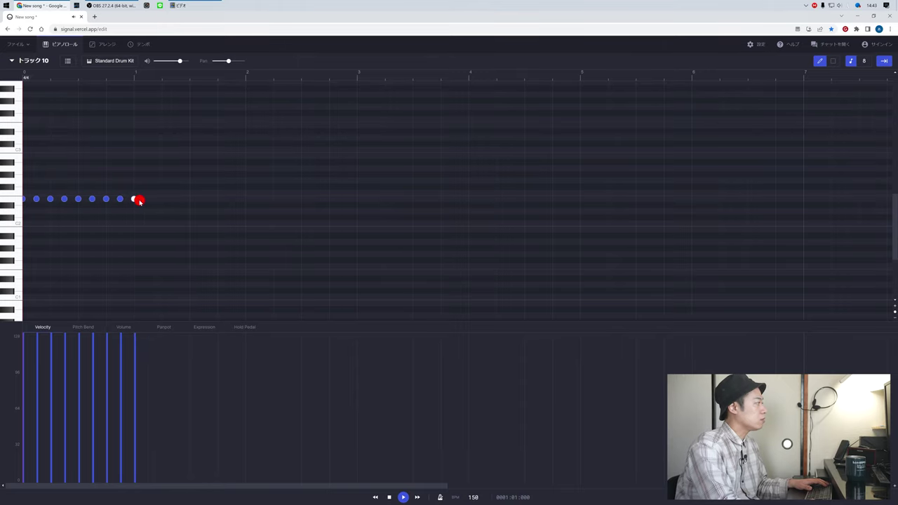
double_click(134, 198)
mouse_move(134, 200)
mouse_down()
mouse_move(104, 200)
mouse_move(134, 199)
mouse_up()
double_click(134, 199)
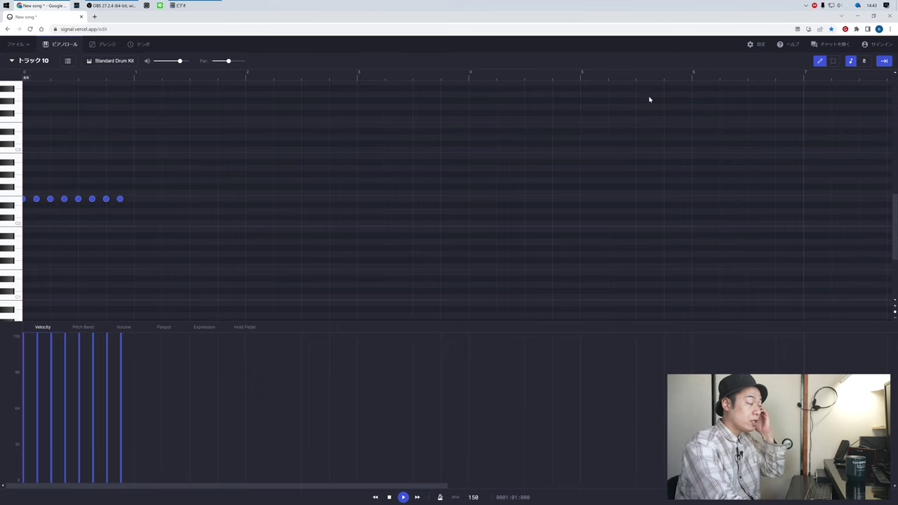
- Set the grid quantization to 16 and add E2 hits between the existing ones to fill the first measure with sixteenth notes
scroll(153, 225, up, 3)
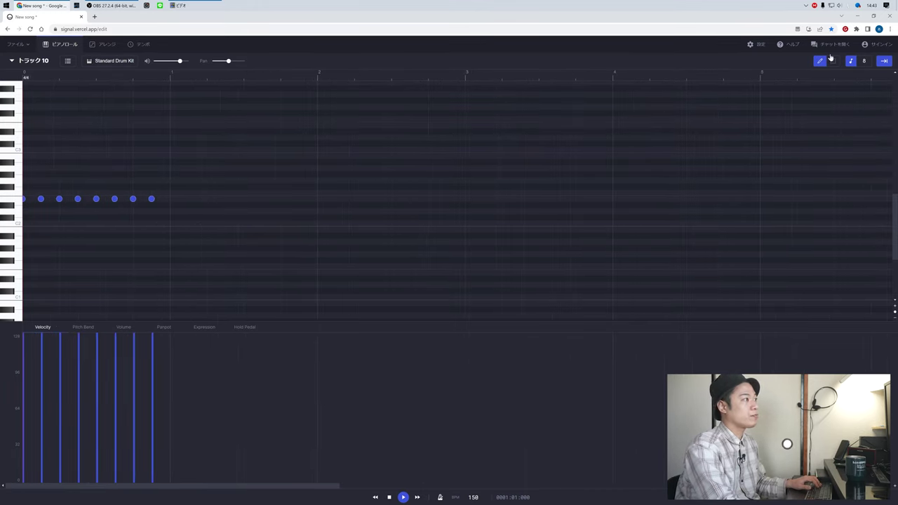
click(865, 62)
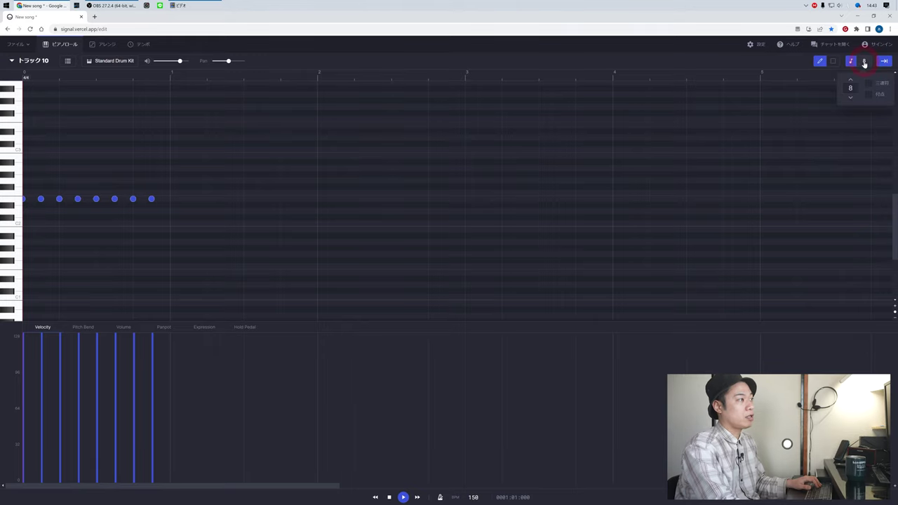
click(852, 79)
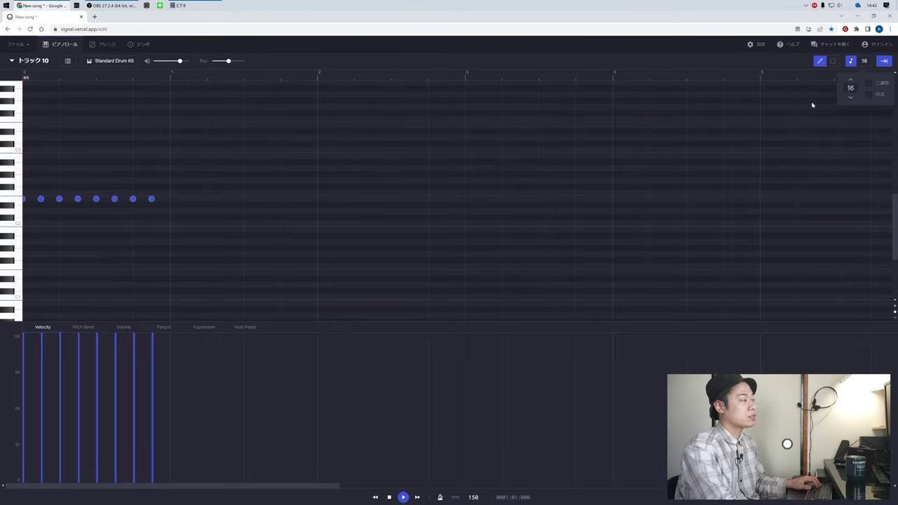
drag(169, 202, 42, 204)
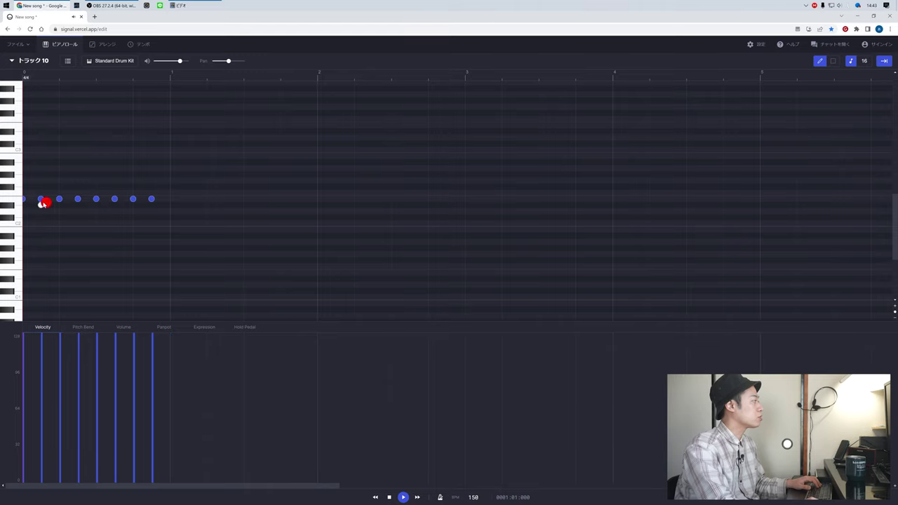
click(31, 200)
click(49, 199)
click(68, 200)
click(87, 199)
click(105, 199)
click(124, 200)
click(143, 200)
click(161, 199)
- Lower the velocities of the first eight E2 hits, alternating between about 32 and 24
click(41, 328)
drag(23, 389, 28, 449)
click(24, 445)
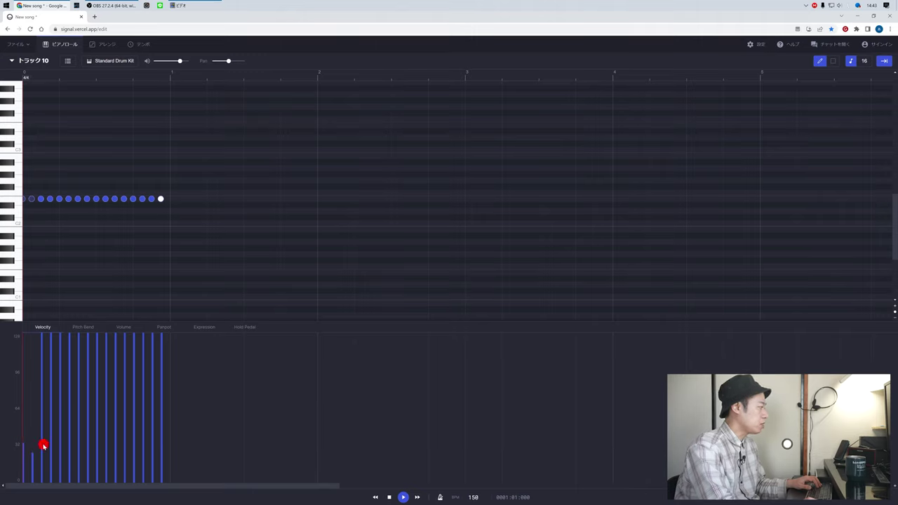
click(40, 443)
click(52, 455)
click(61, 447)
click(70, 452)
click(79, 445)
click(89, 456)
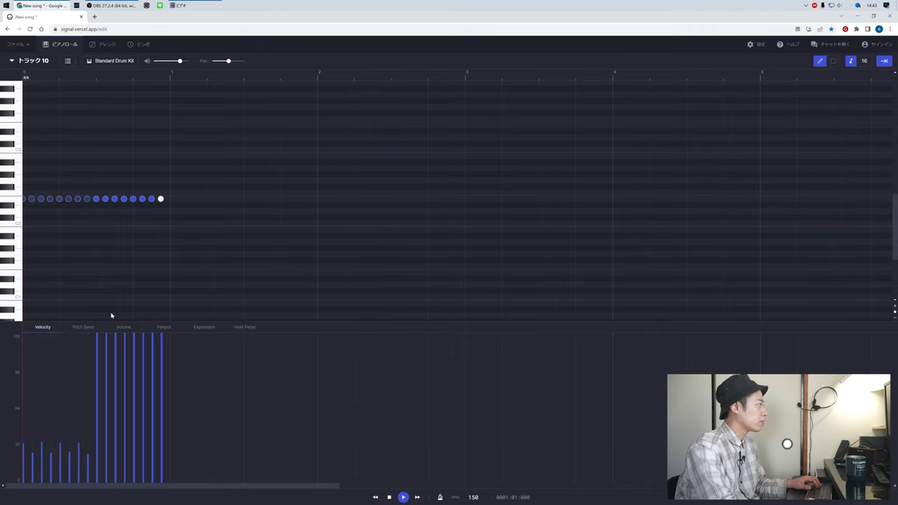
key(2)
mouse_move(188, 160)
mouse_down()
mouse_move(134, 213)
mouse_move(92, 236)
mouse_up()
key(Delete)
key(ctrl+z)
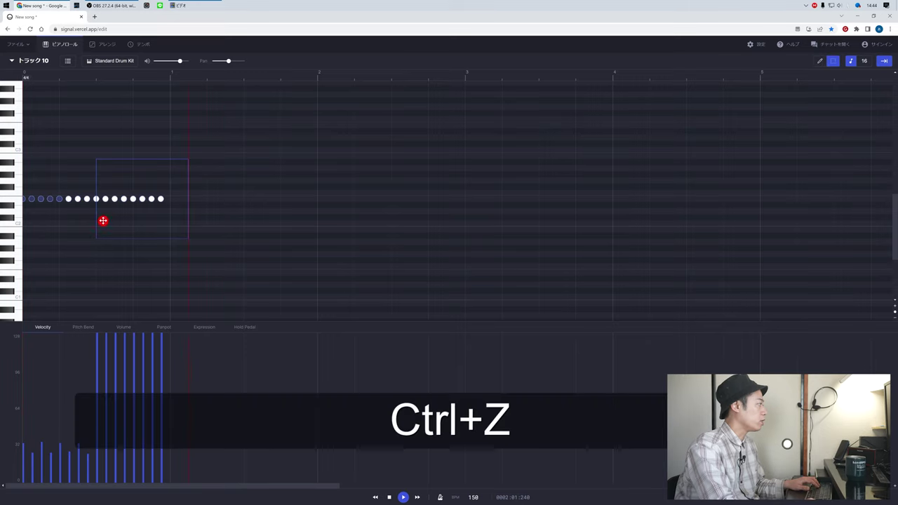
key(1)
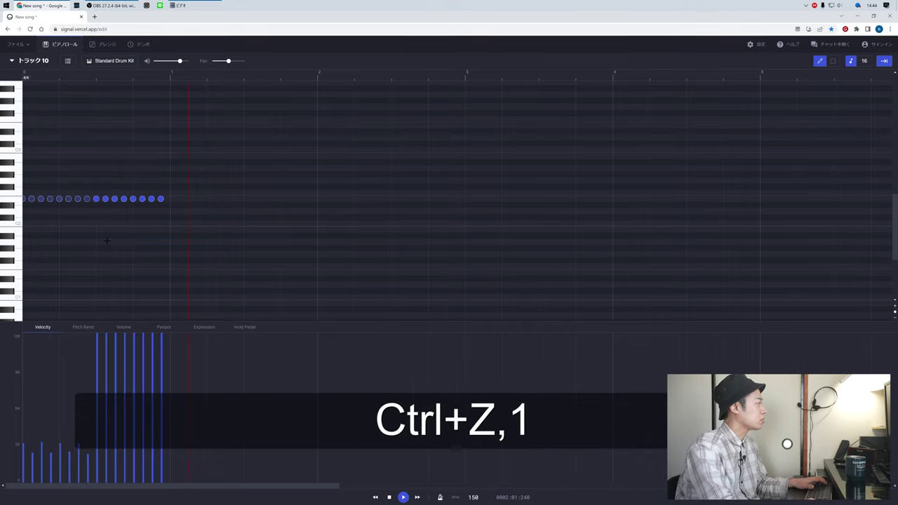
- Delete the last eight full-velocity E2 hits in the second half of the first measure
double_click(96, 198)
double_click(106, 198)
double_click(115, 199)
double_click(124, 198)
double_click(133, 198)
double_click(142, 198)
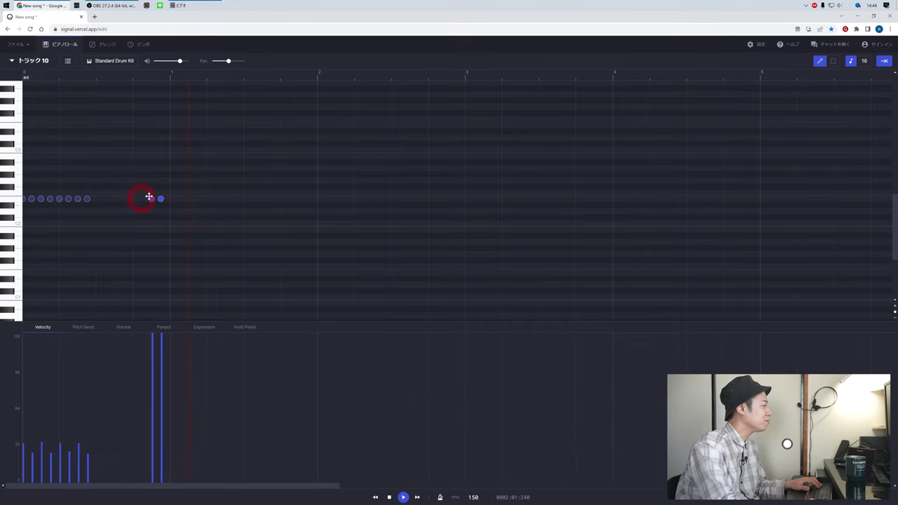
double_click(150, 198)
double_click(161, 198)
- Copy the first eight softened E2 hits, paste them at beat 3 of the first measure and play back the pattern
key(2)
drag(106, 178, 14, 237)
key(ctrl+c)
click(99, 76)
key(ctrl+v)
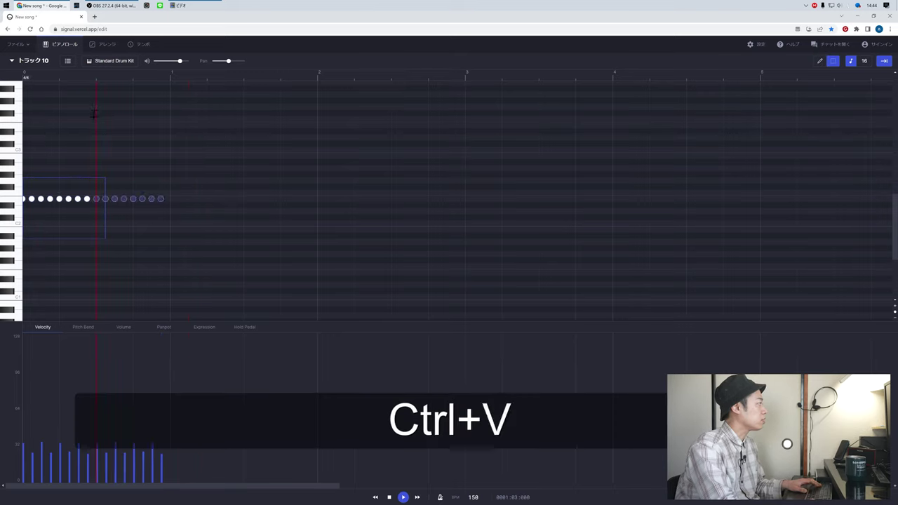
click(111, 223)
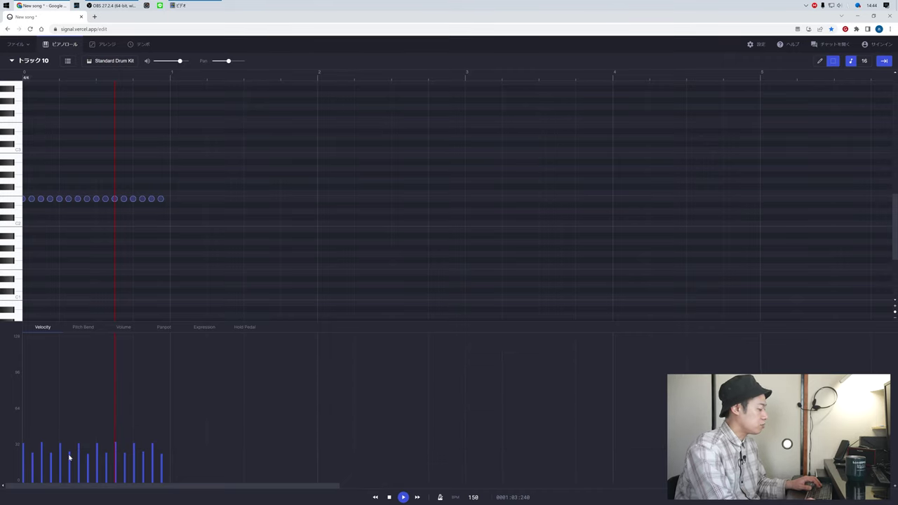
key(space)
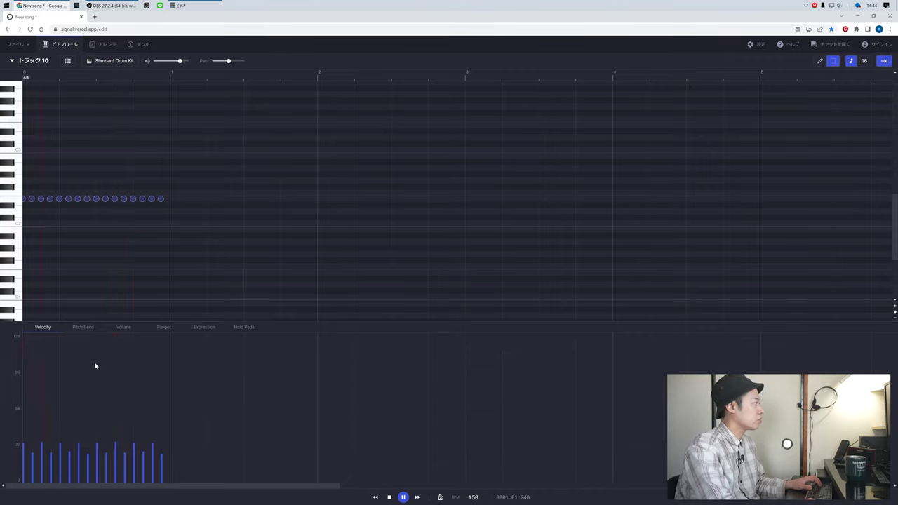
key(space)
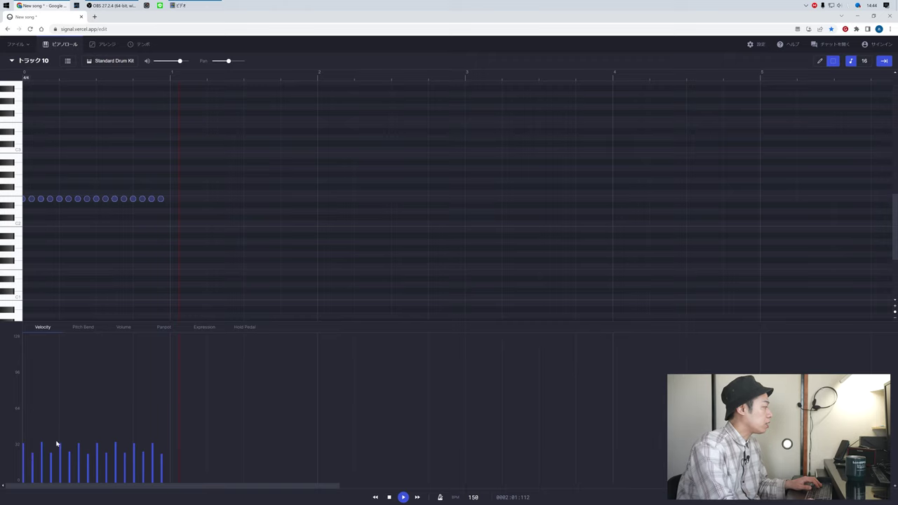
- Try to raise the velocity of the E2 hit on beat 2
drag(60, 353, 60, 342)
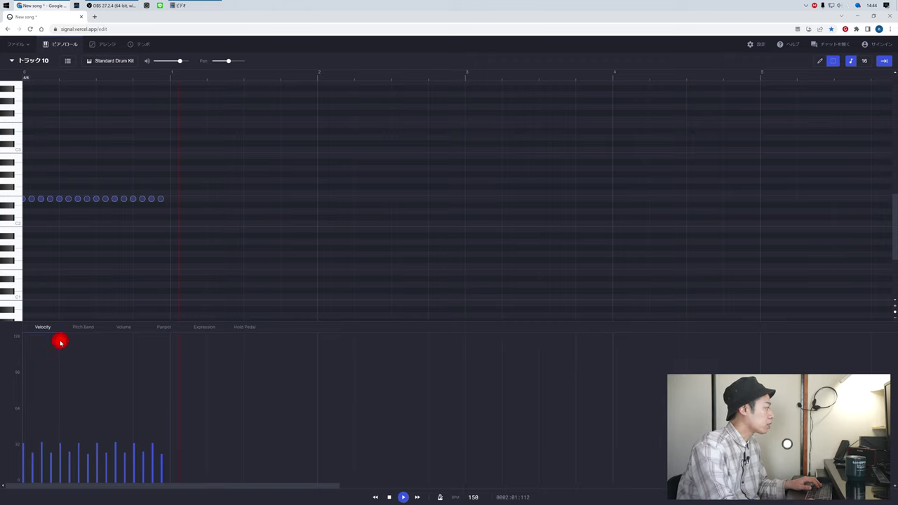
key(1)
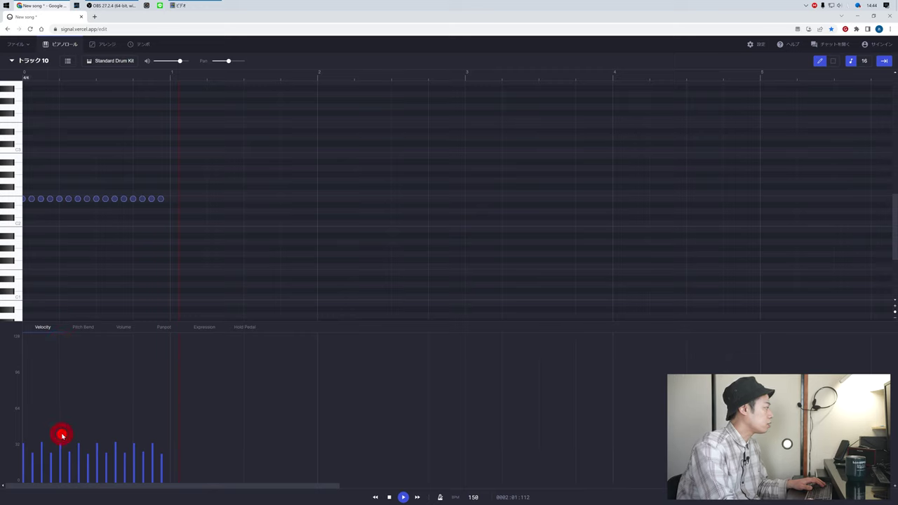
drag(58, 357, 69, 333)
double_click(69, 261)
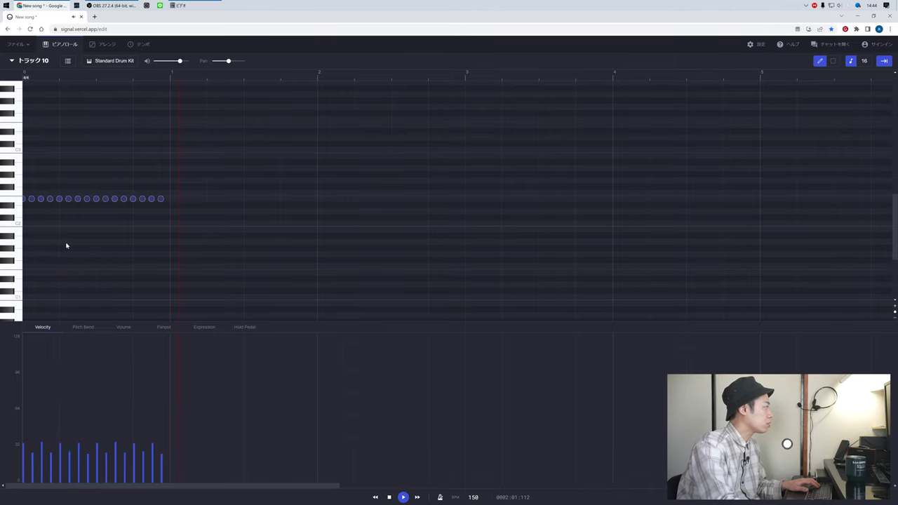
- Accent the fifth and thirteenth E2 hits, on beats 2 and 4, at full velocity and play back the pattern
click(59, 199)
click(133, 198)
click(133, 398)
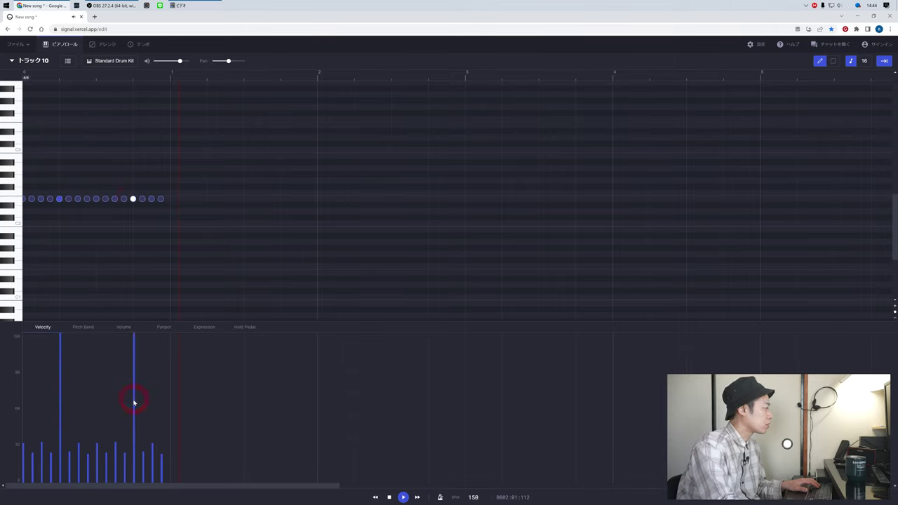
key(space)
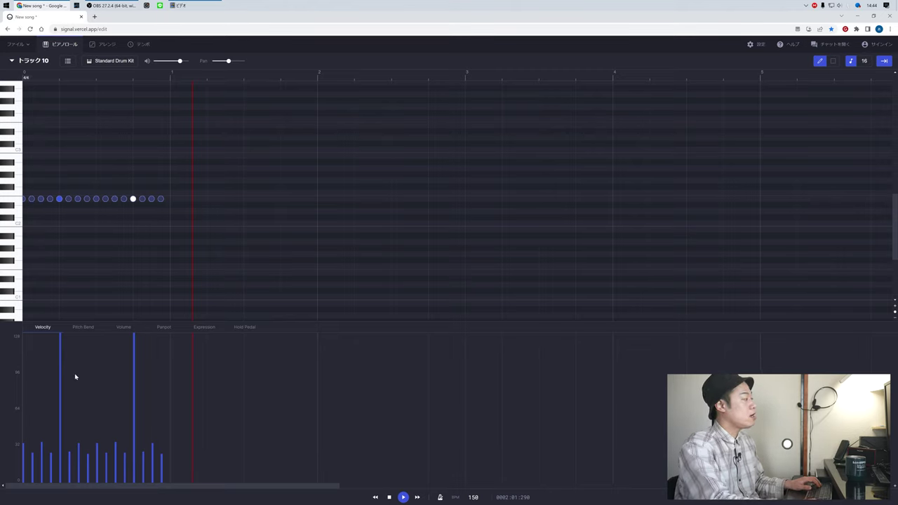
- Add C2 kick hits on all four beats of the first measure and play back the pattern
key(space)
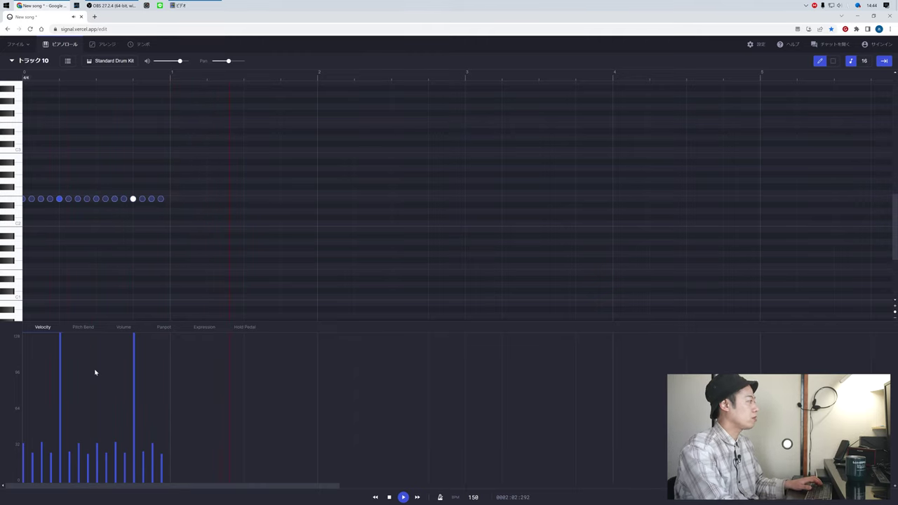
key(space)
click(24, 223)
click(19, 224)
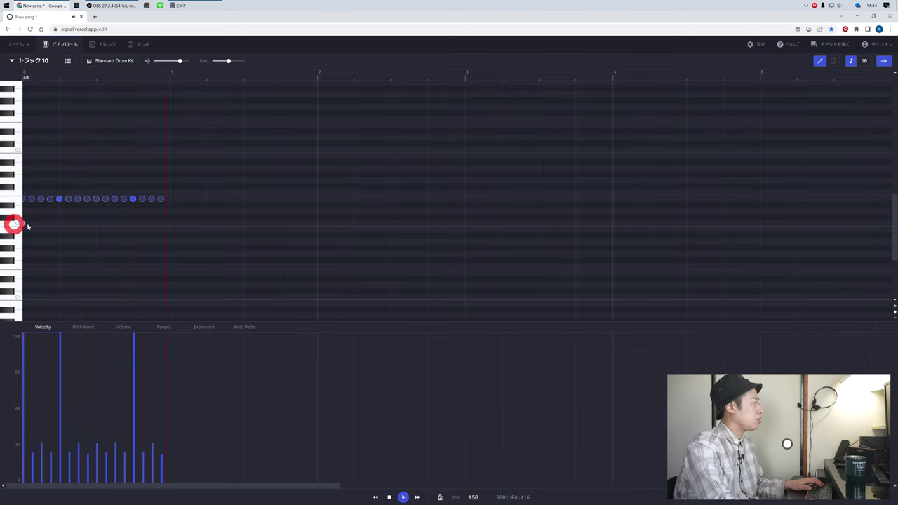
click(96, 223)
click(132, 223)
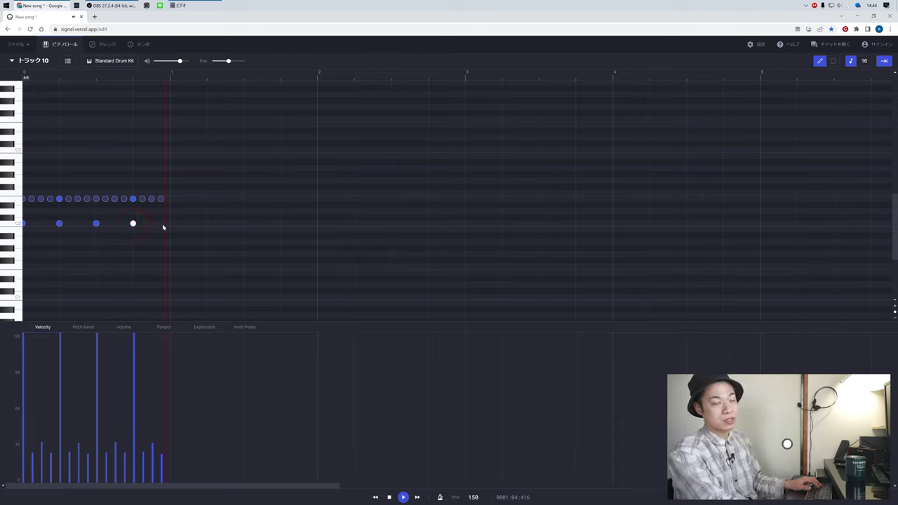
key(space)
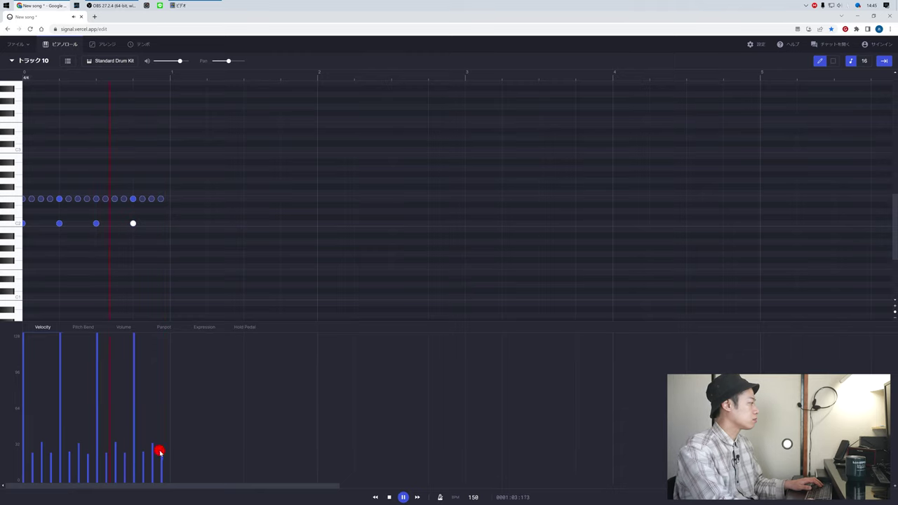
key(space)
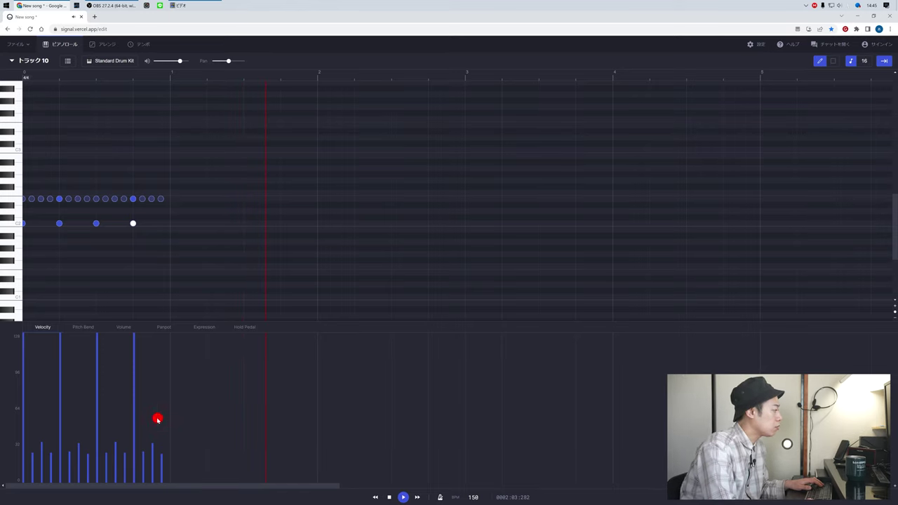
click(156, 415)
click(155, 423)
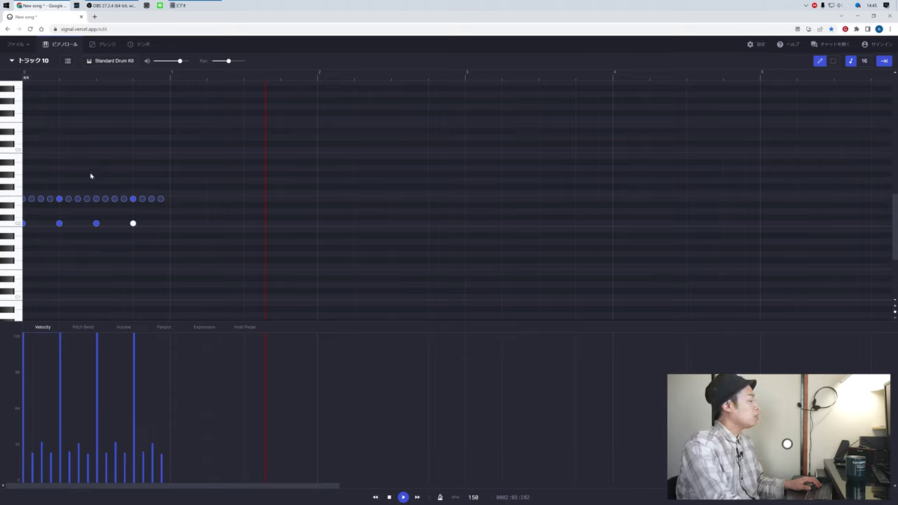
- Duplicate the first measure's E2 and C2 drum hits repeatedly through the end of the eighth measure and play from the start
key(2)
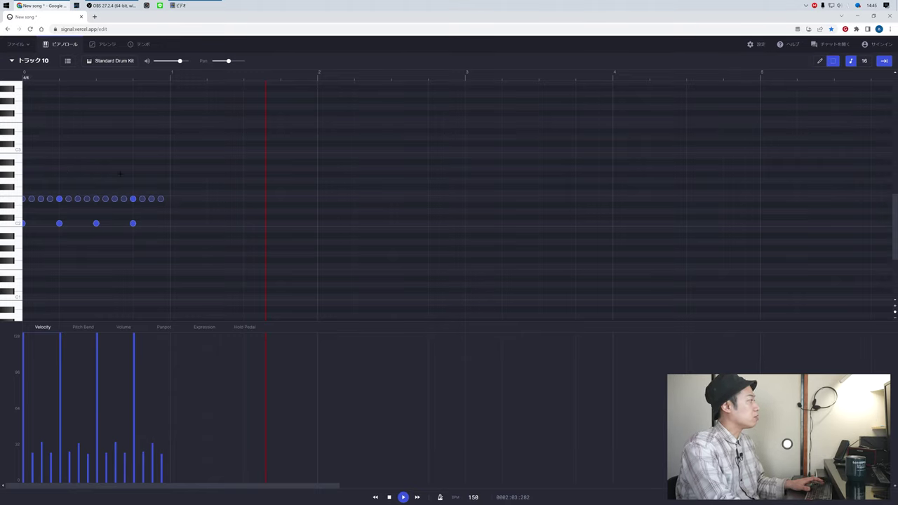
drag(168, 167, 25, 244)
key(ctrl+c)
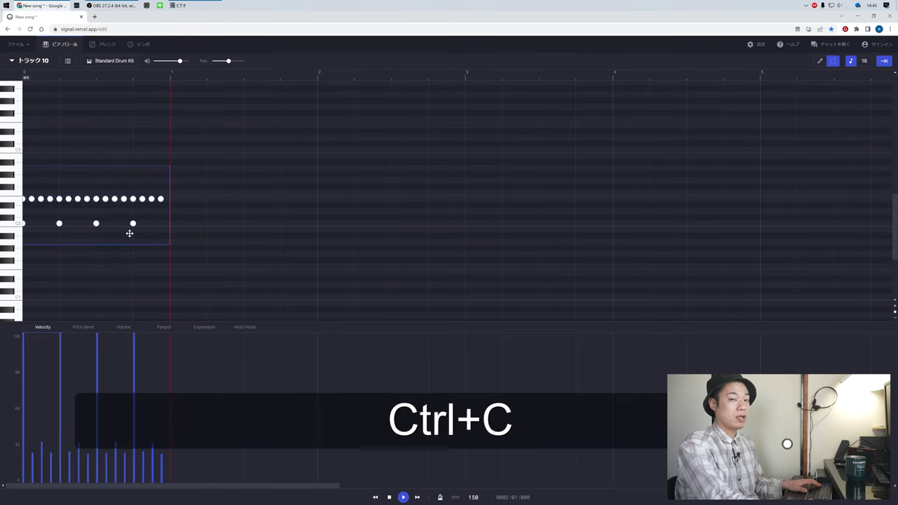
key(ctrl+d)
key(ctrl+d)
key(ctrl+d)
key(ctrl+d)
key(ctrl+d)
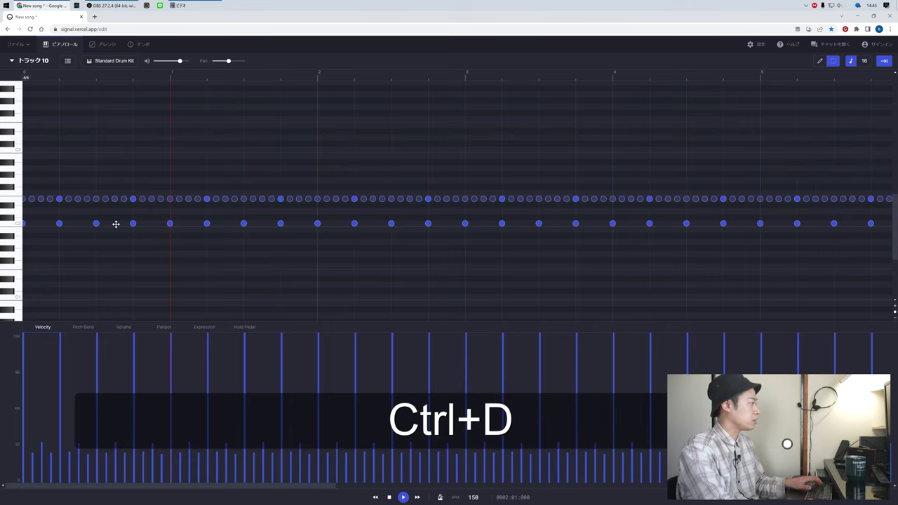
key(a)
key(space)
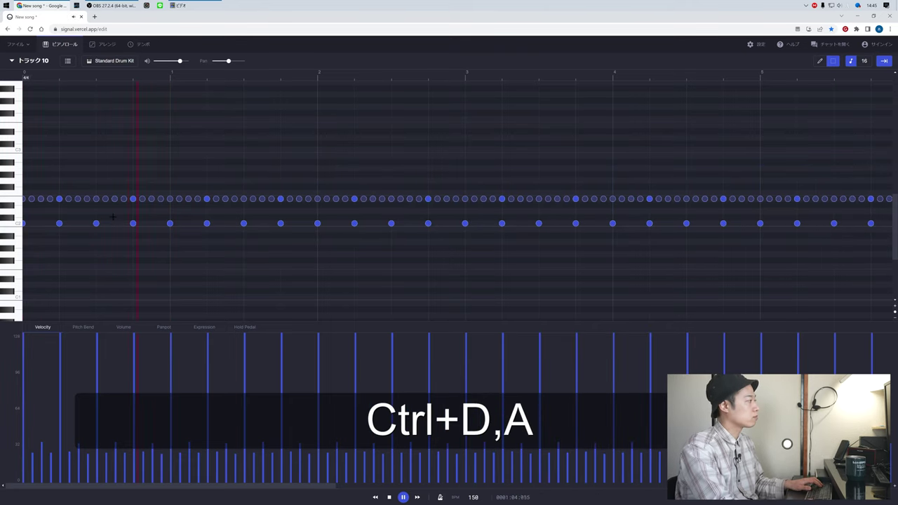
- Add extra off-beat C2 kicks after beat 4 in the second measure, and just before and after beat 4 in the fourth
click(296, 224)
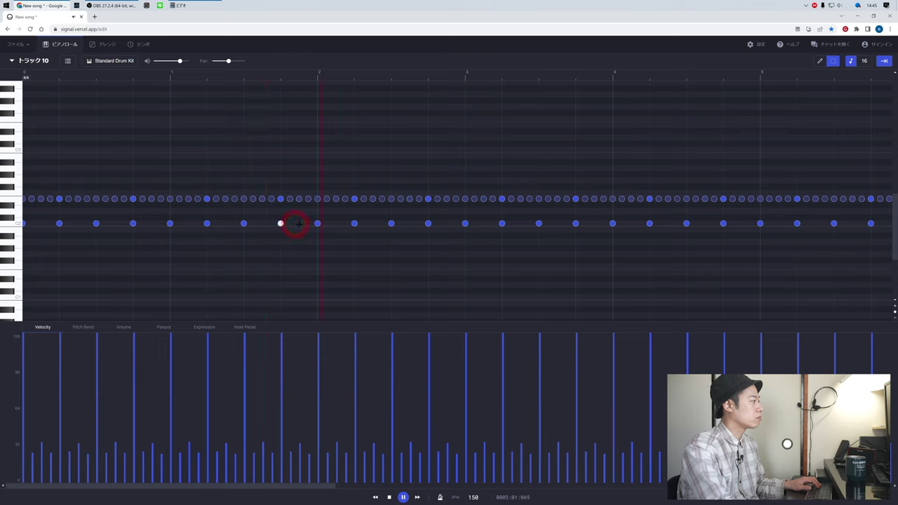
key(1)
click(300, 224)
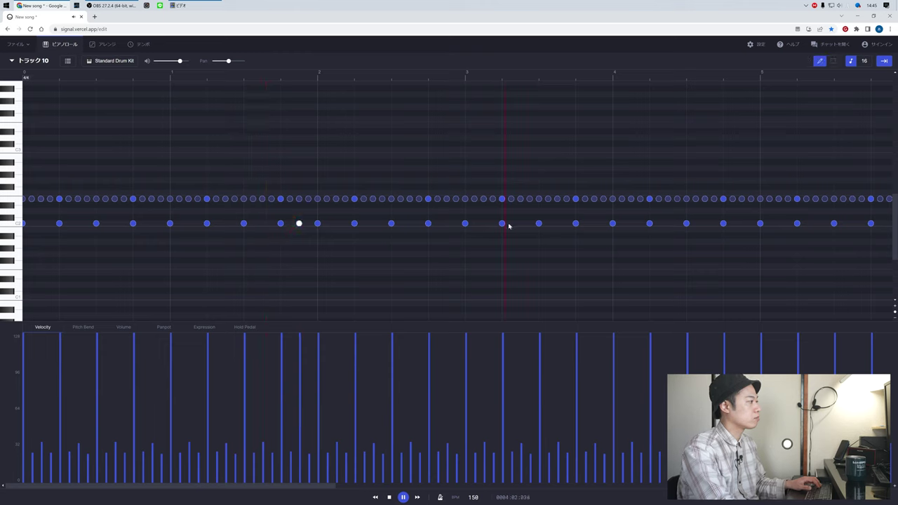
click(568, 224)
click(595, 225)
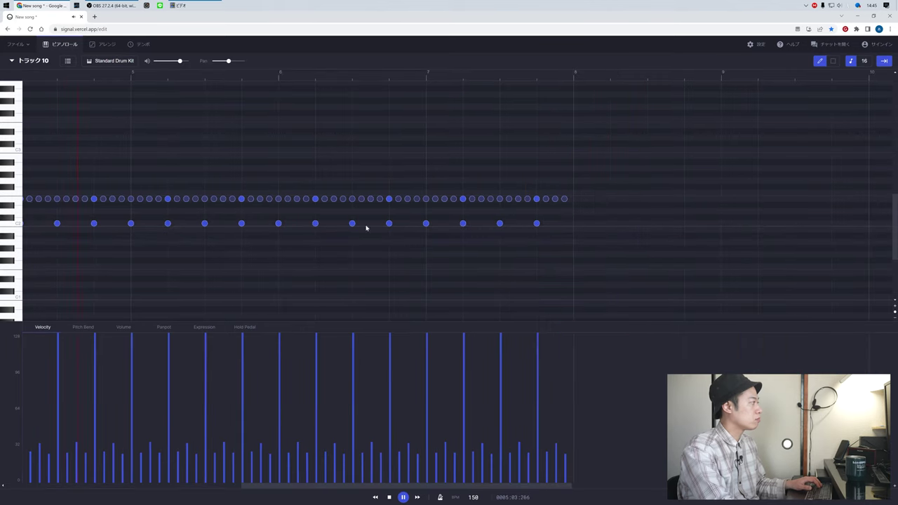
- Put a full-velocity E2 hit on the sixth measure's last sixteenth and add C2 kicks ending measure seven and off-beat early in measure eight
click(270, 198)
click(418, 224)
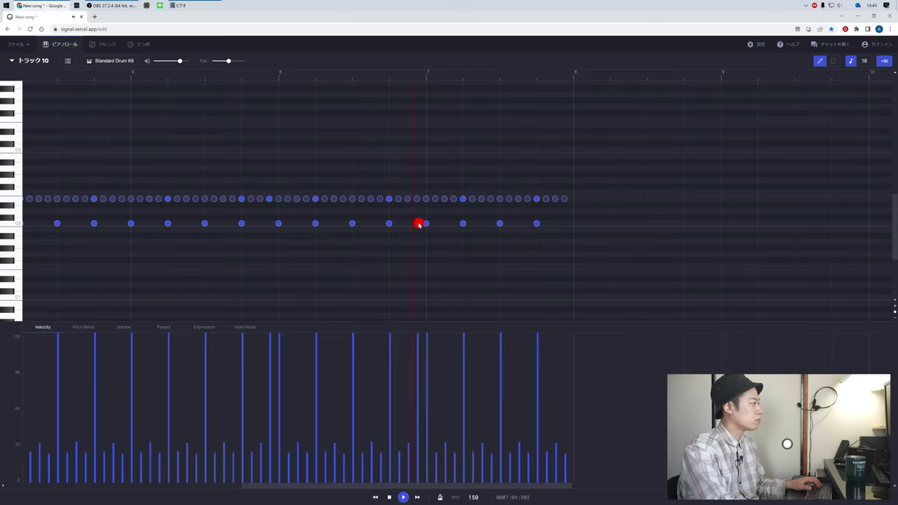
click(446, 224)
click(481, 223)
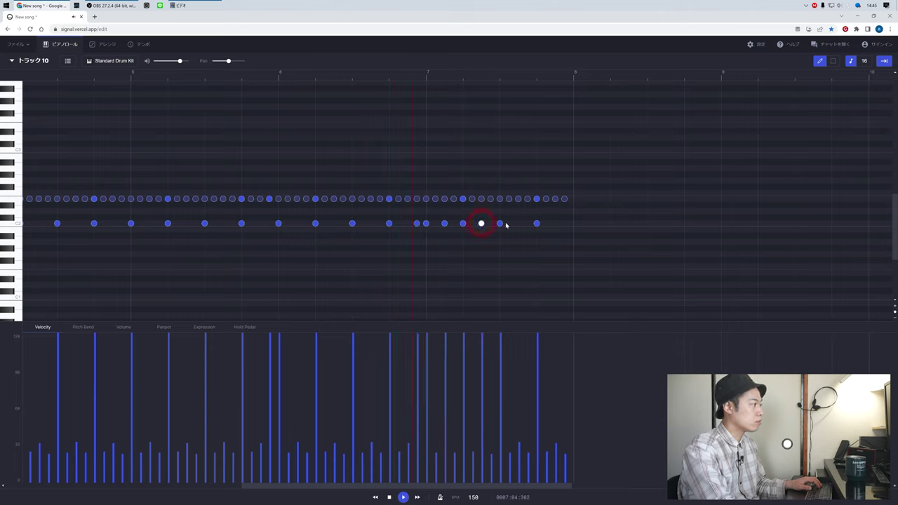
- Replace the two softened E2 hits just before beat 4 of the eighth measure with full-velocity ones
click(519, 200)
double_click(519, 199)
double_click(528, 199)
click(518, 212)
double_click(518, 212)
click(519, 199)
click(528, 199)
- Delete the E2 hits from beat 4 of the eighth measure onward and add a C#3 crash on that beat
double_click(536, 199)
double_click(547, 198)
double_click(555, 198)
double_click(564, 198)
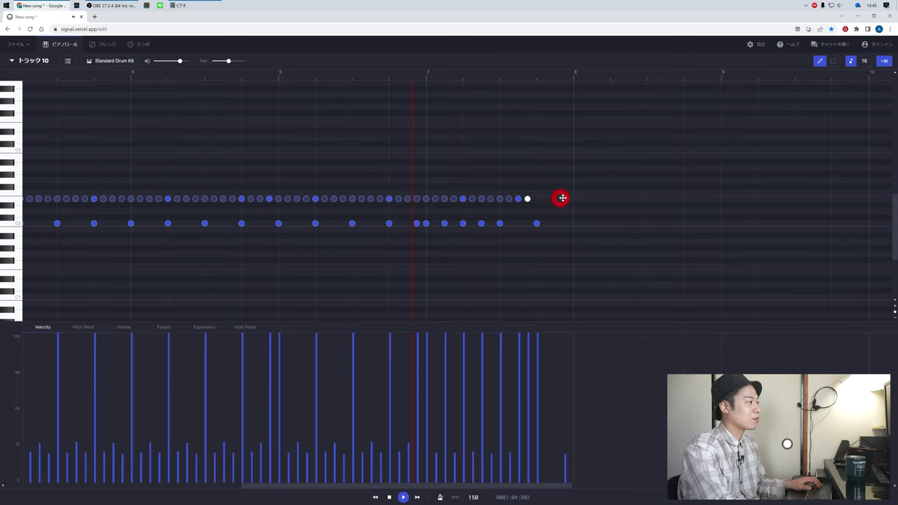
click(538, 143)
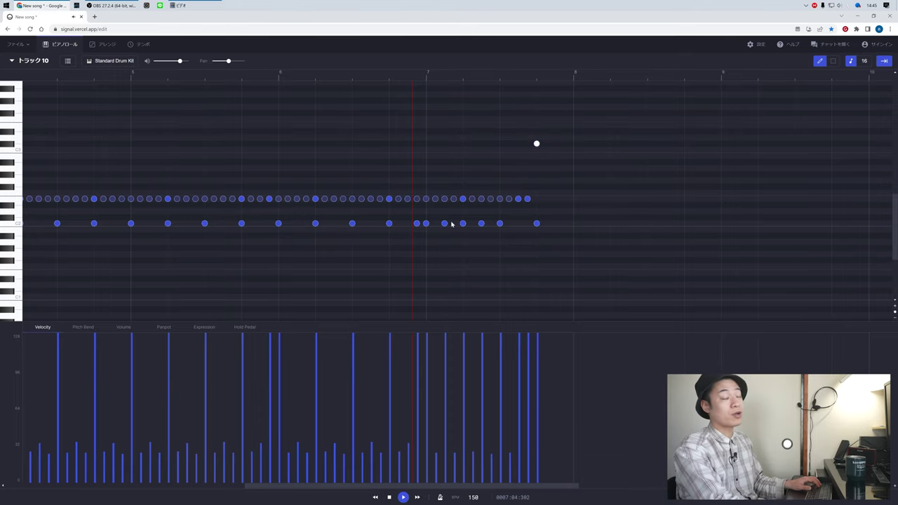
- Replace the E2 hit at the very start of the song with a C#3 crash and play the song through
scroll(433, 229, left, 1)
key(Return)
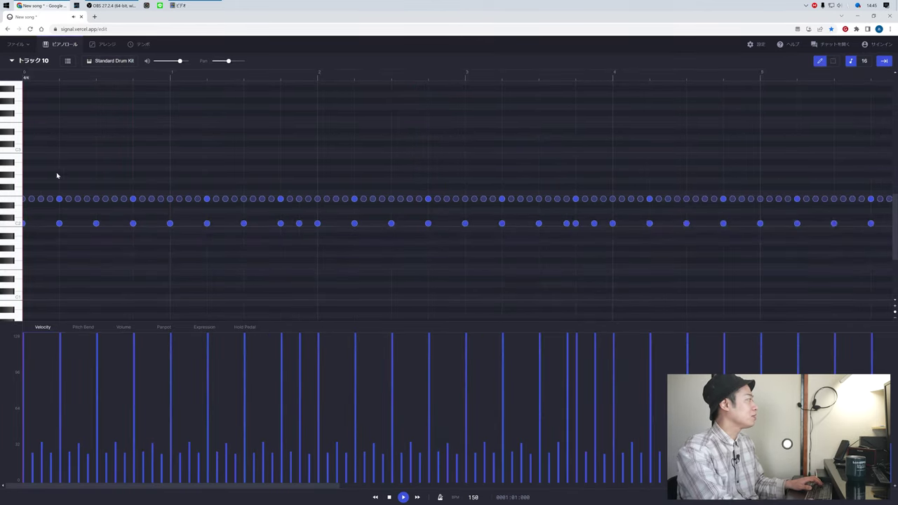
click(25, 144)
double_click(25, 199)
key(space)
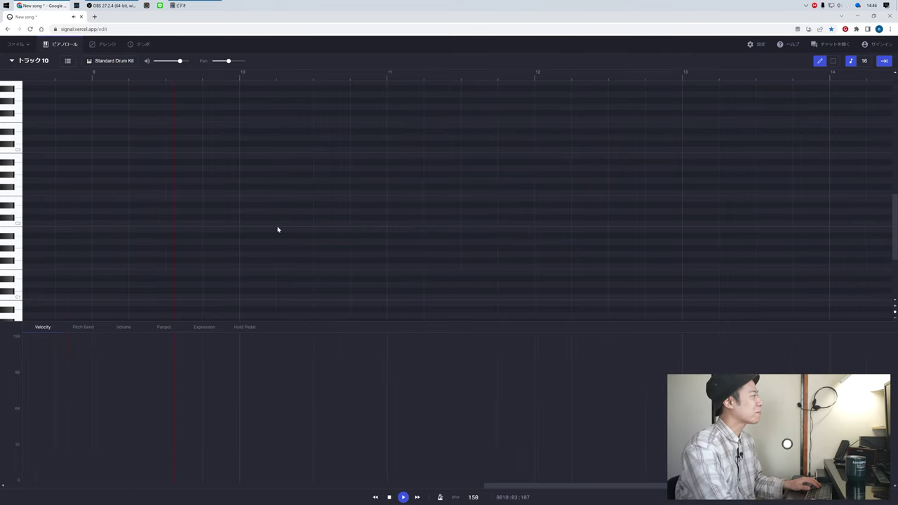
key(Return)
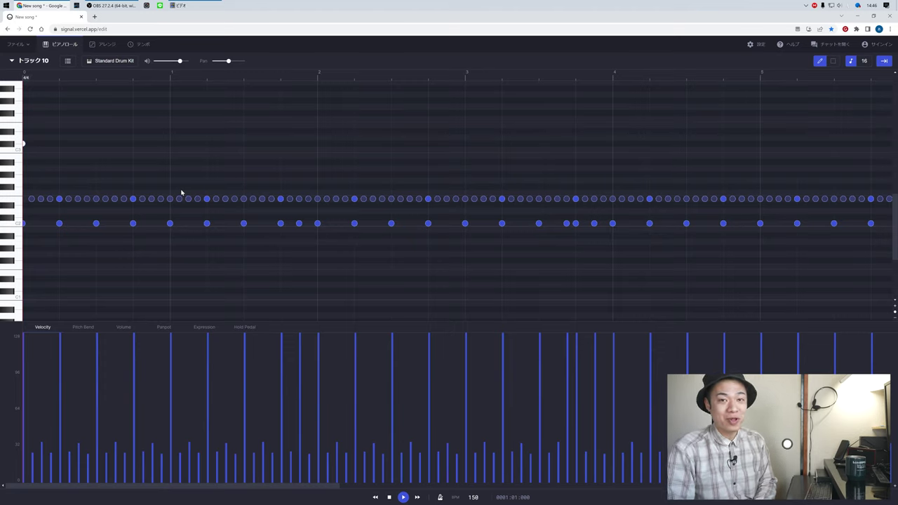
- Save the song to the desktop as a MIDI file named THEカエル
click(17, 43)
click(28, 103)
key(Zenkaku_Hankaku)
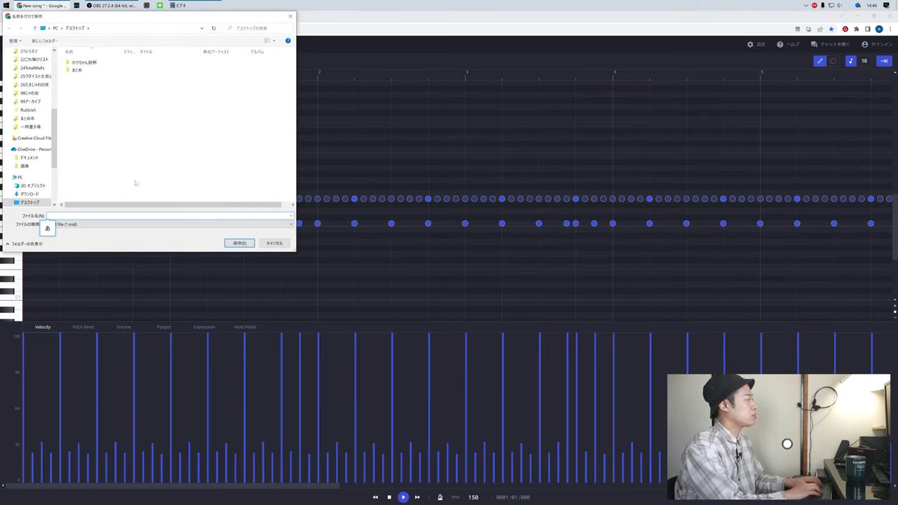
text(TJEkae)
key(Return)
key(Return)
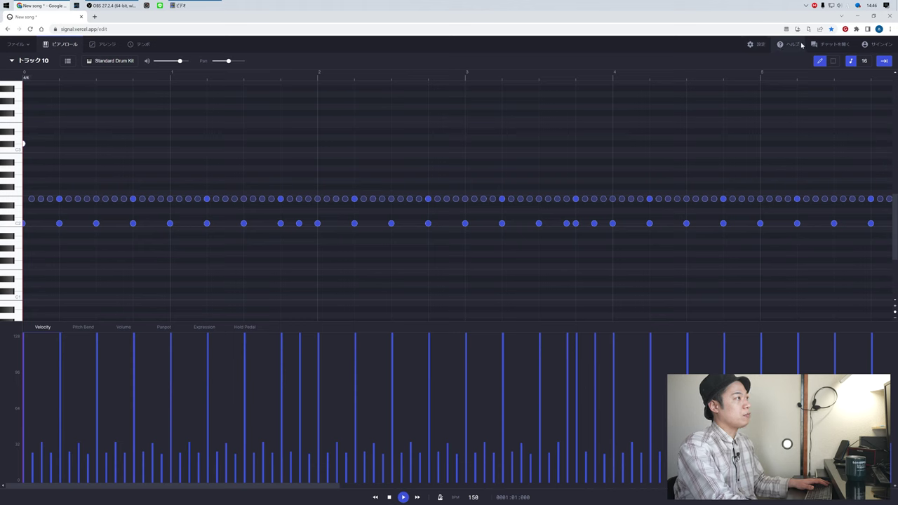
- Review the keyboard shortcut list in the help and close it
click(787, 44)
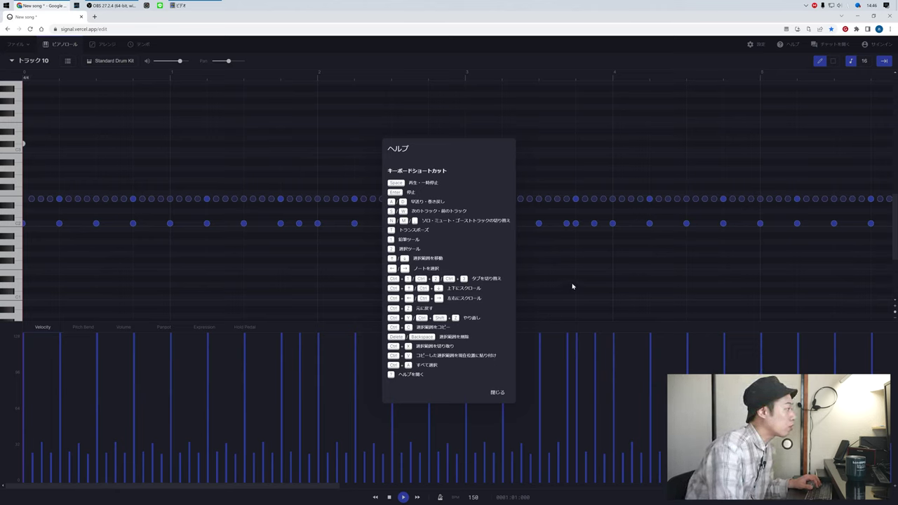
click(499, 394)
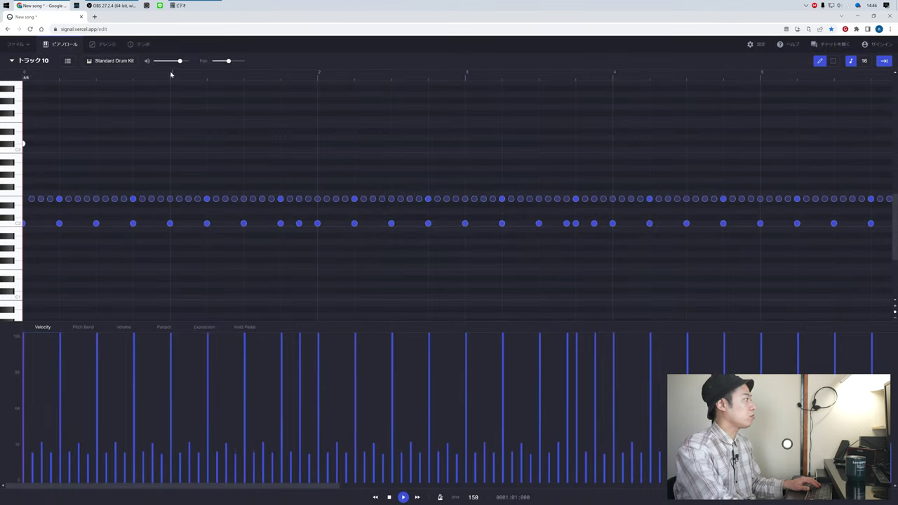
- Set a loop range over the second measure, play it with looping on, and play past it with looping off
click(171, 79)
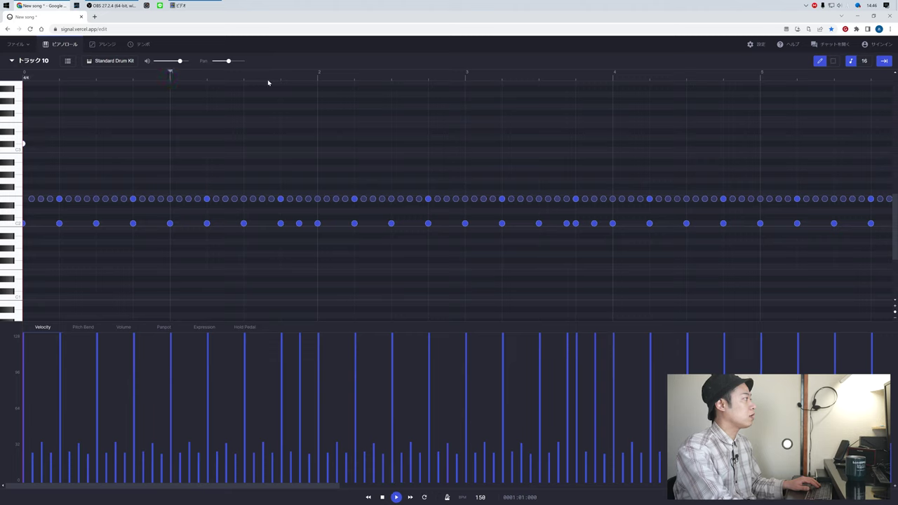
click(317, 78)
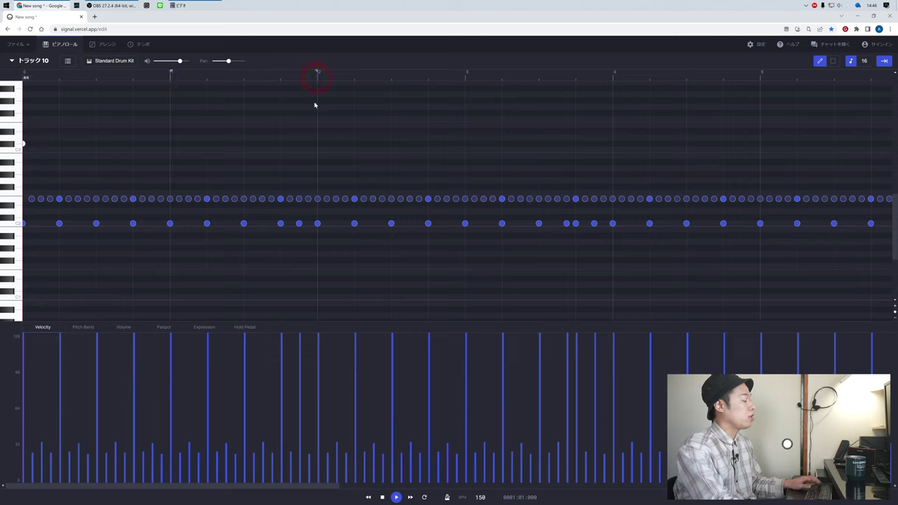
click(425, 497)
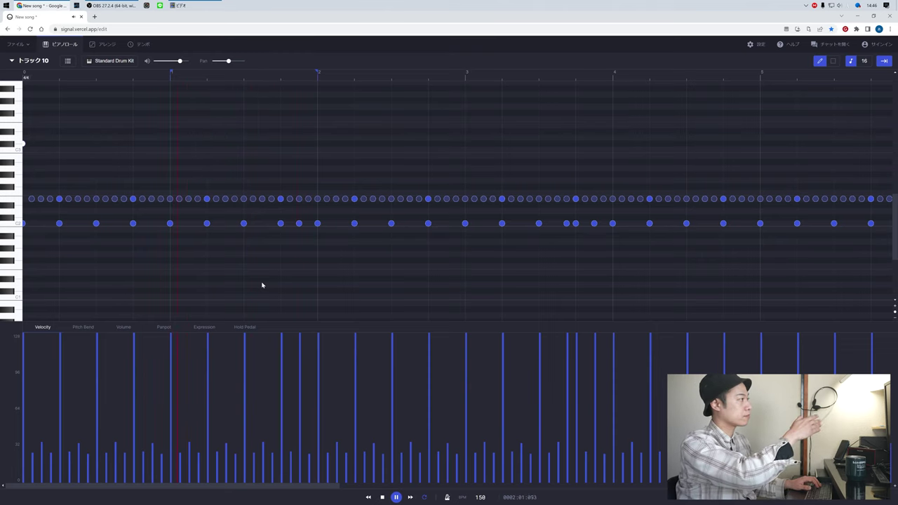
key(space)
click(425, 498)
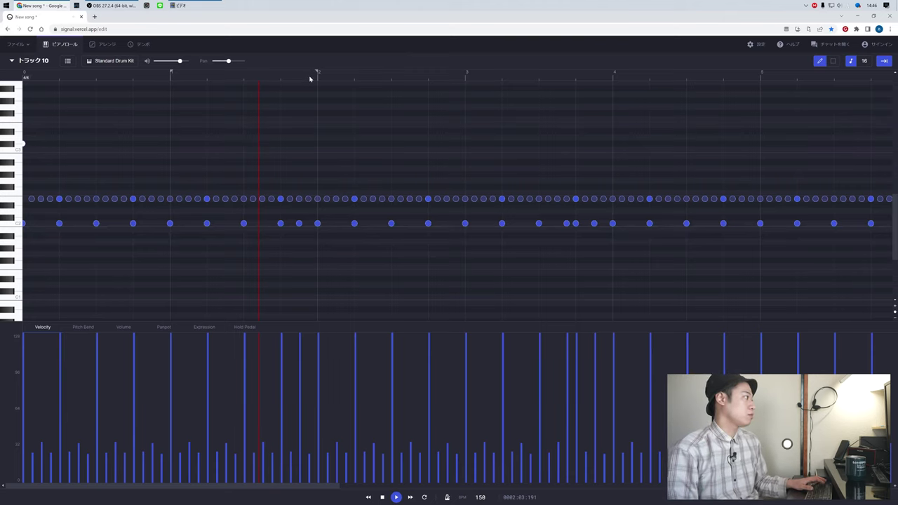
key(space)
- Save the song again over the existing THEカエル.mid file on the desktop
click(17, 43)
click(38, 103)
click(87, 78)
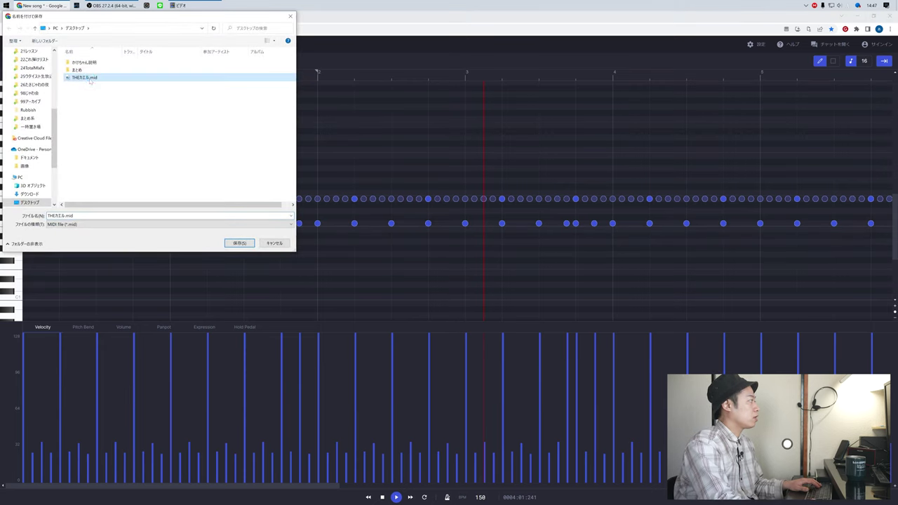
key(Return)
click(463, 265)
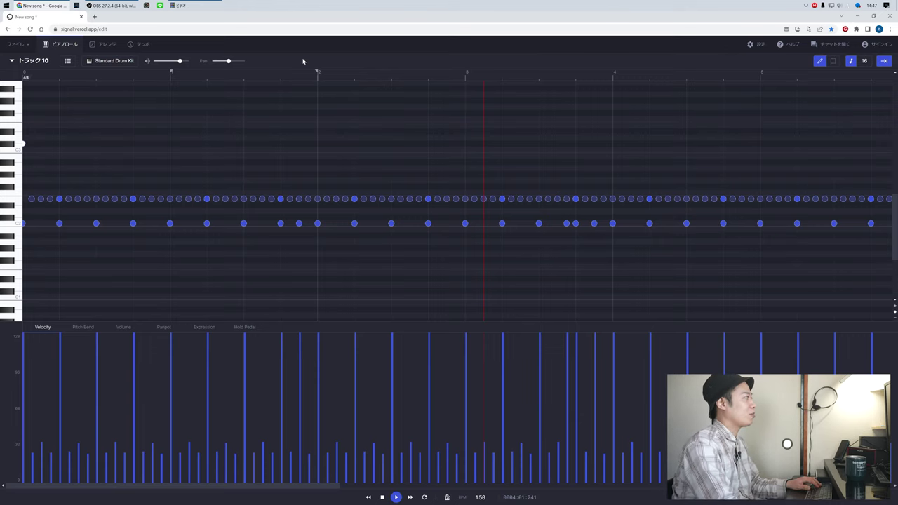
- Create a new empty song and show its track list
click(27, 45)
click(32, 62)
click(484, 68)
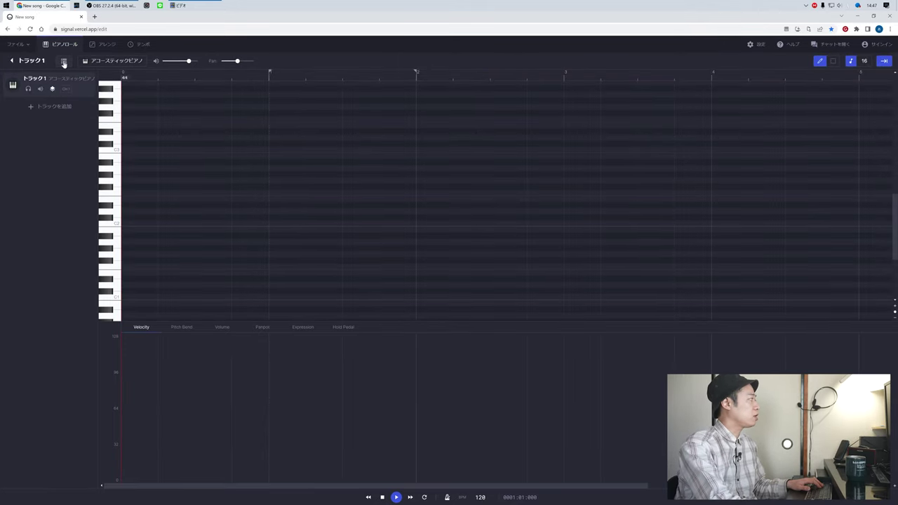
click(12, 63)
click(13, 63)
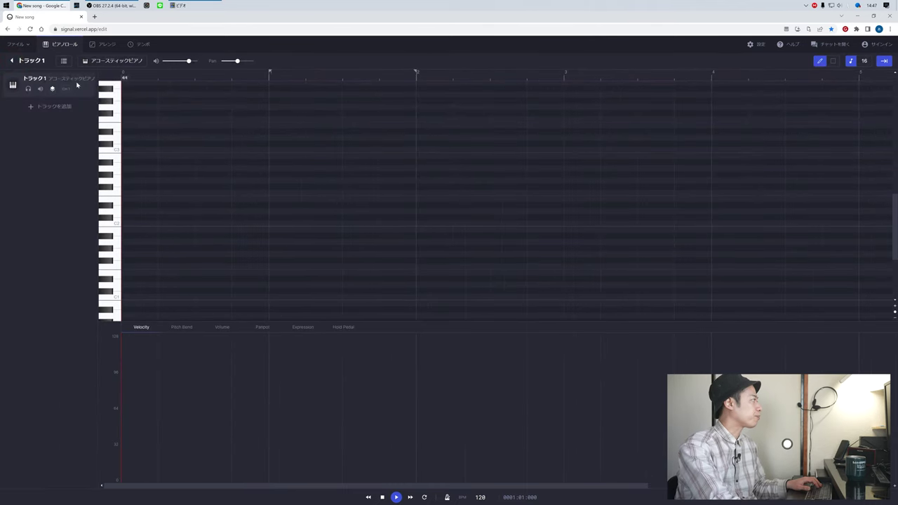
- Open the instrument choices for track 1 and browse the ギター, ストリングス and ブラス categories
click(101, 60)
click(387, 236)
click(389, 260)
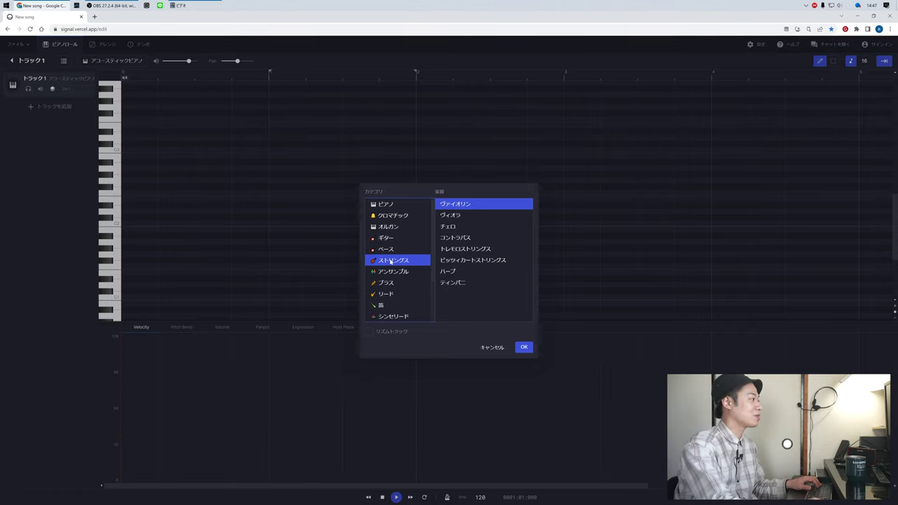
click(394, 284)
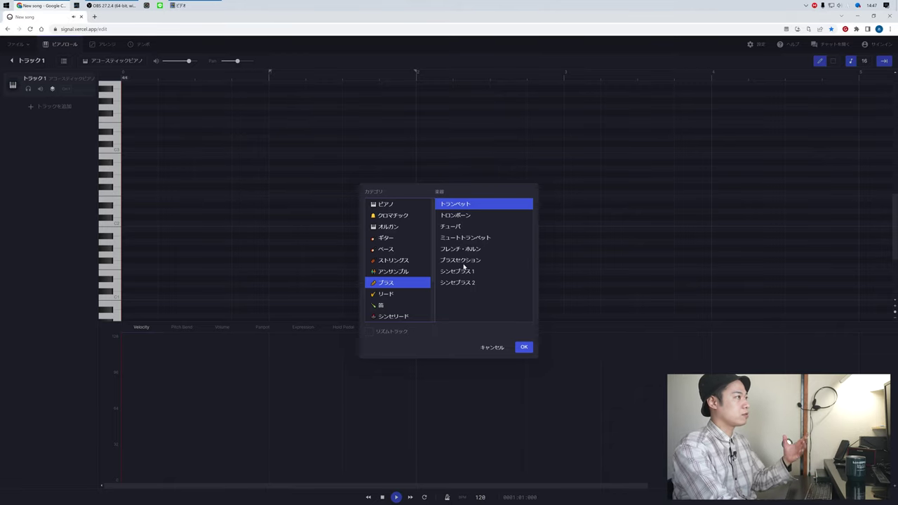
- Compare the ブラス instruments and assign ブラスセクション to track 1
click(466, 227)
click(471, 251)
click(470, 270)
click(465, 261)
click(469, 272)
click(465, 260)
click(453, 282)
click(461, 260)
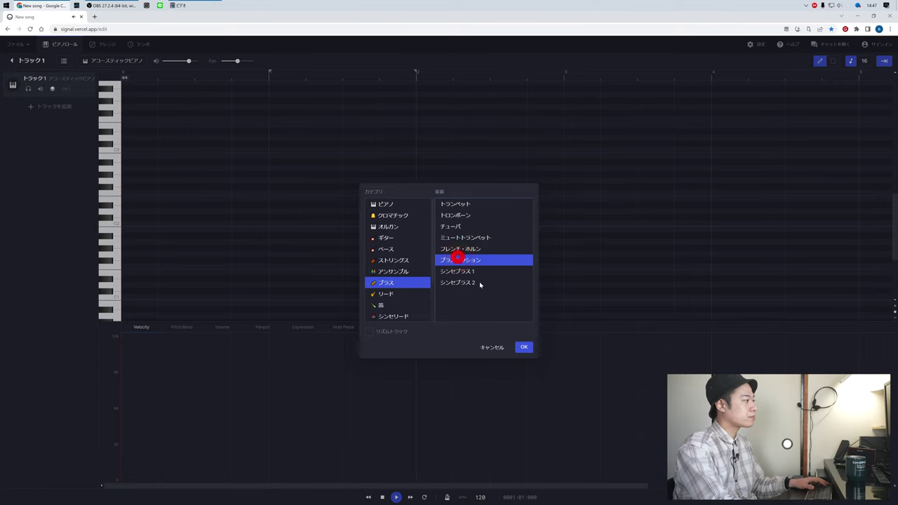
click(524, 347)
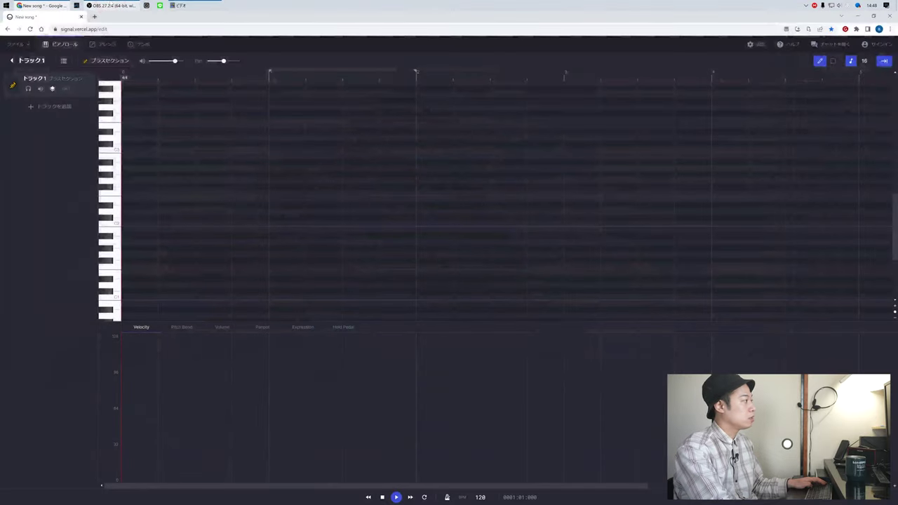
click(76, 91)
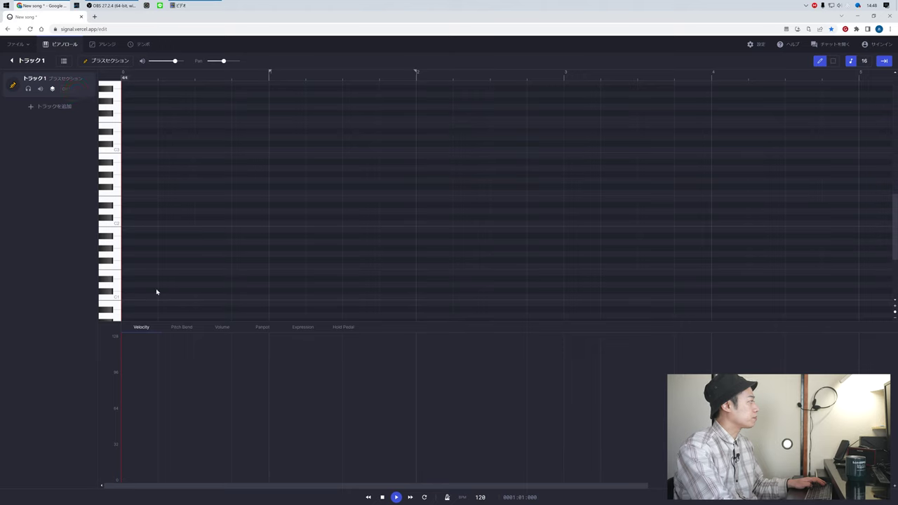
drag(163, 300, 164, 151)
scroll(164, 150, up, 5)
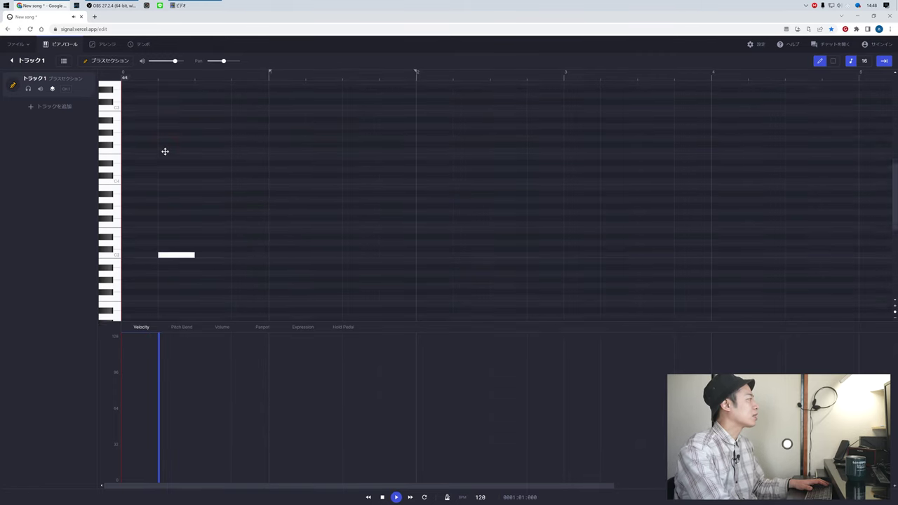
scroll(166, 185, down, 2)
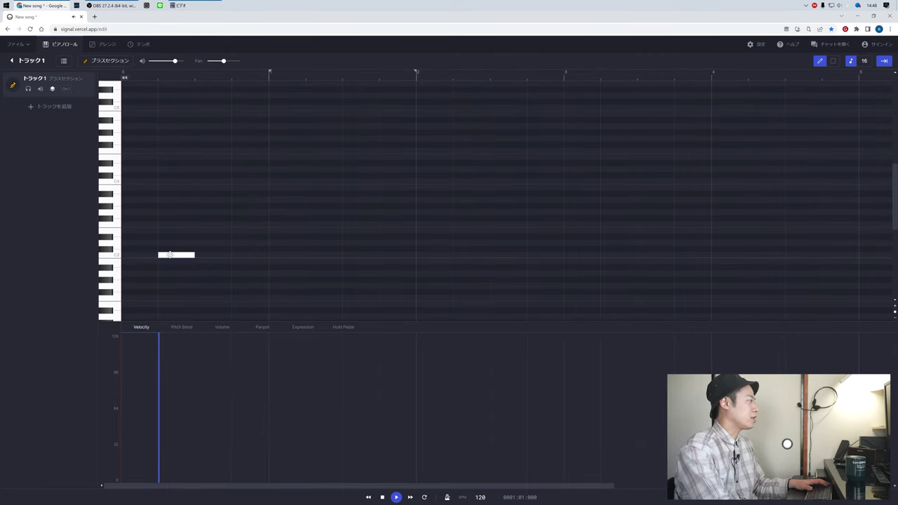
double_click(169, 255)
- Draw the opening motif from beat 2 of measure 1: one-beat C4, E4 and F4, followed by a G4 filling measure 2
click(161, 182)
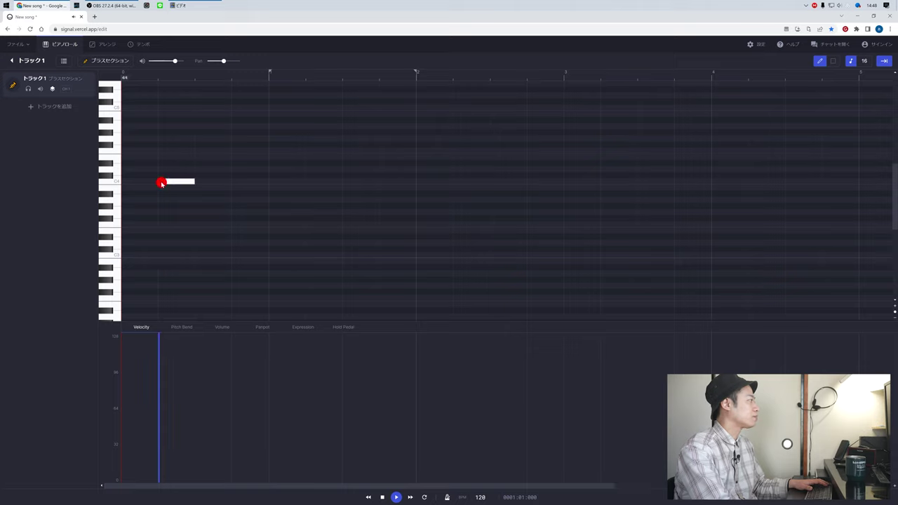
click(197, 156)
click(235, 150)
drag(269, 139, 414, 155)
- Copy the four-note motif and paste it at beat 2 of measure 3 and beat 2 of measure 5
key(2)
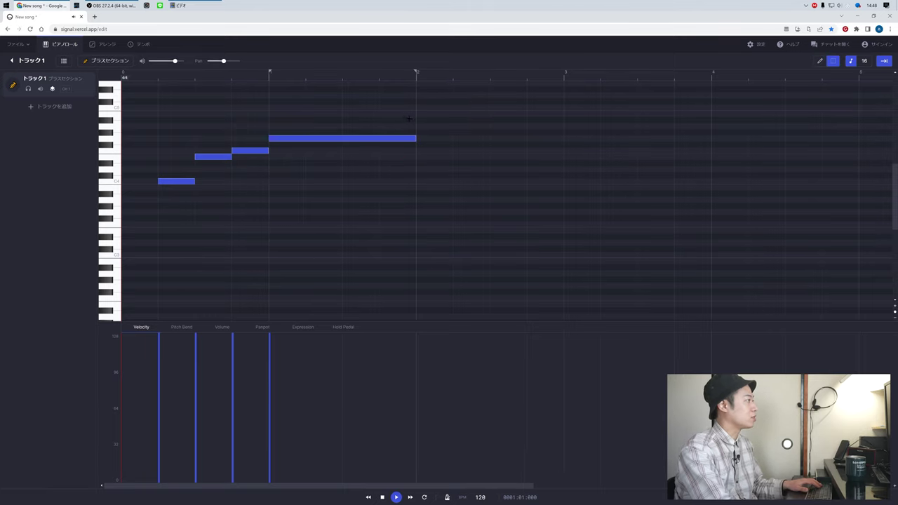
drag(414, 121, 158, 213)
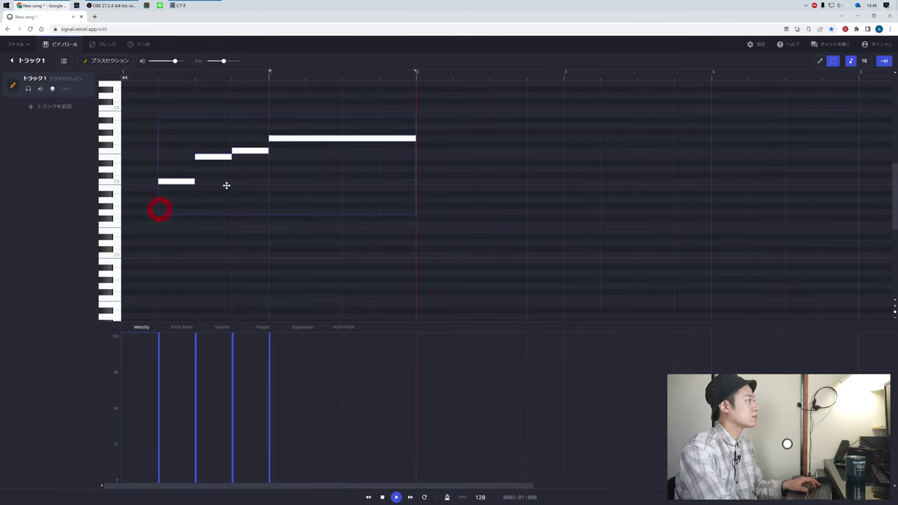
key(ctrl+c)
click(452, 77)
key(ctrl+v)
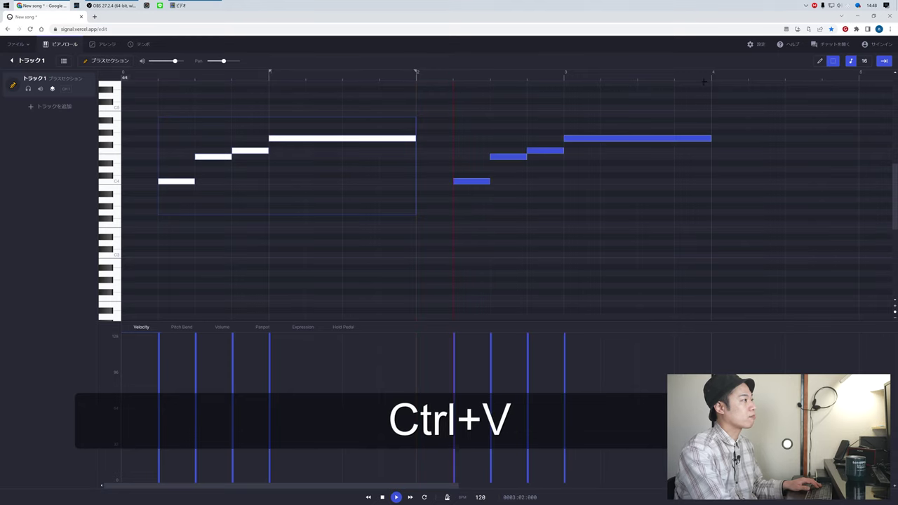
click(748, 78)
key(ctrl+v)
scroll(673, 172, right, 2)
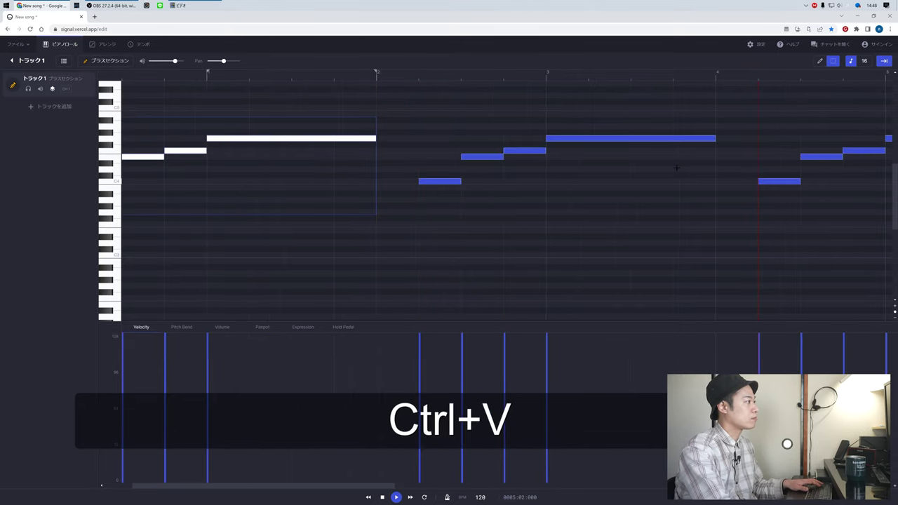
scroll(673, 172, down, 3)
scroll(673, 172, down, 2)
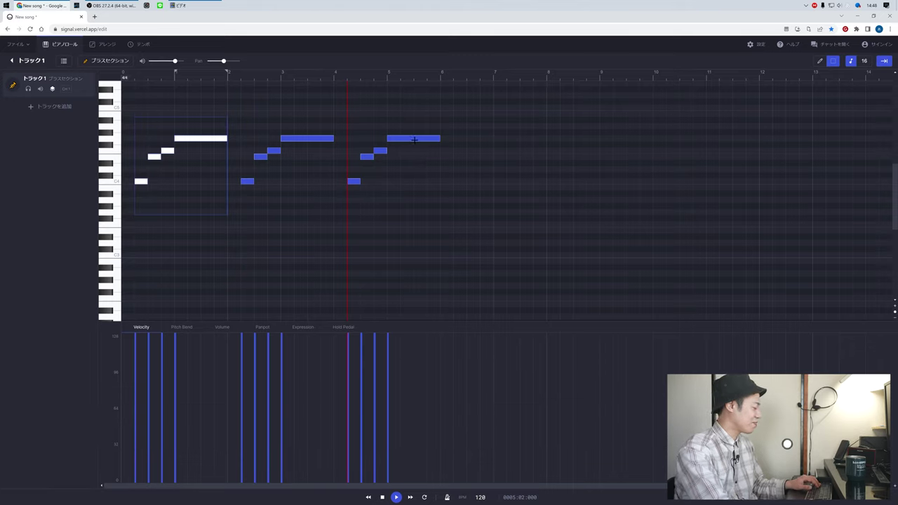
- Shorten the third phrase's last G4 to two beats and continue the melody with E4, C4, E4, D4 and a one-beat E4
key(1)
click(427, 137)
drag(427, 137, 413, 153)
click(414, 157)
click(445, 182)
click(475, 157)
drag(474, 156, 468, 156)
click(497, 168)
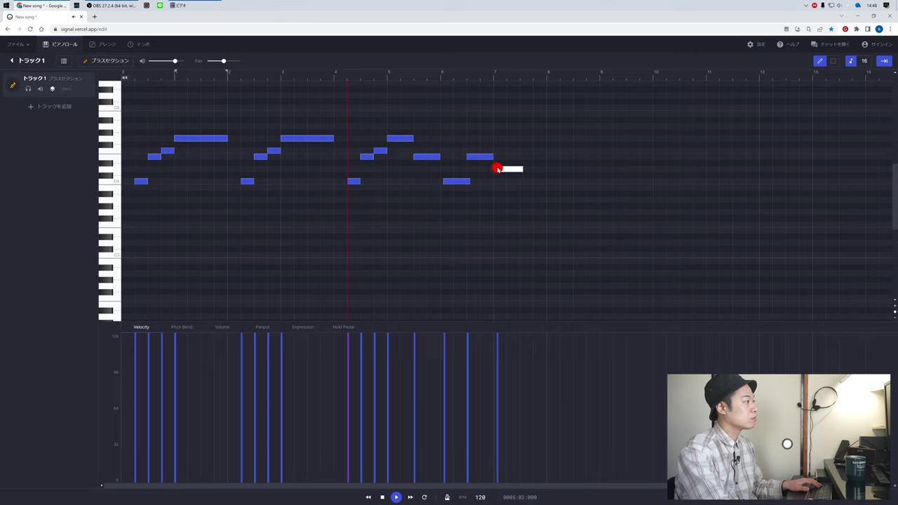
click(380, 150)
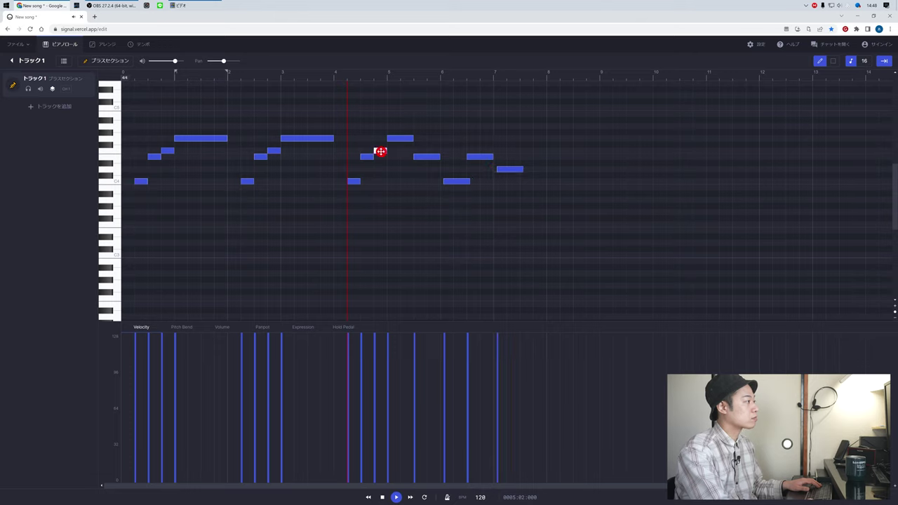
drag(511, 168, 558, 158)
click(379, 151)
- Set the note grid to 4 and add one-beat E4, D4 and C4 notes after the last E4
click(859, 63)
click(850, 99)
click(767, 65)
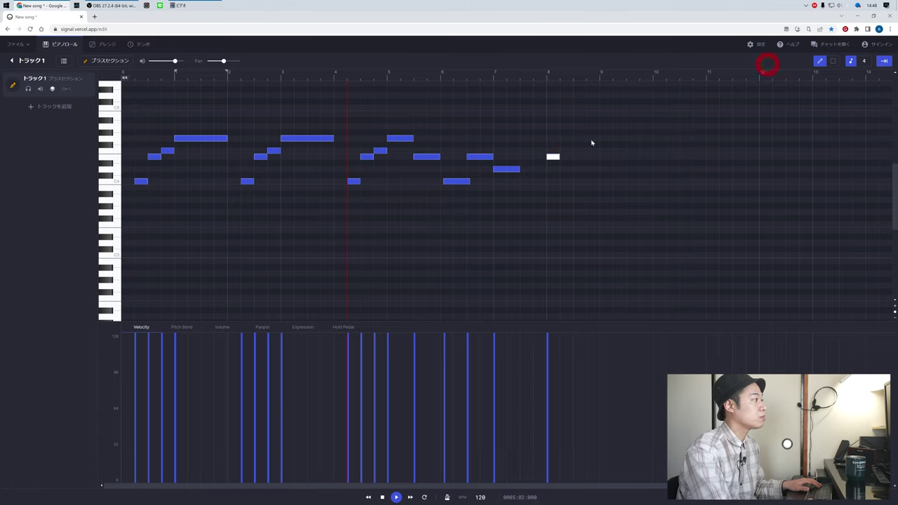
click(563, 156)
click(577, 169)
click(591, 181)
- Select the last four notes and shift them one beat later
key(2)
drag(599, 142, 544, 196)
drag(552, 159, 566, 159)
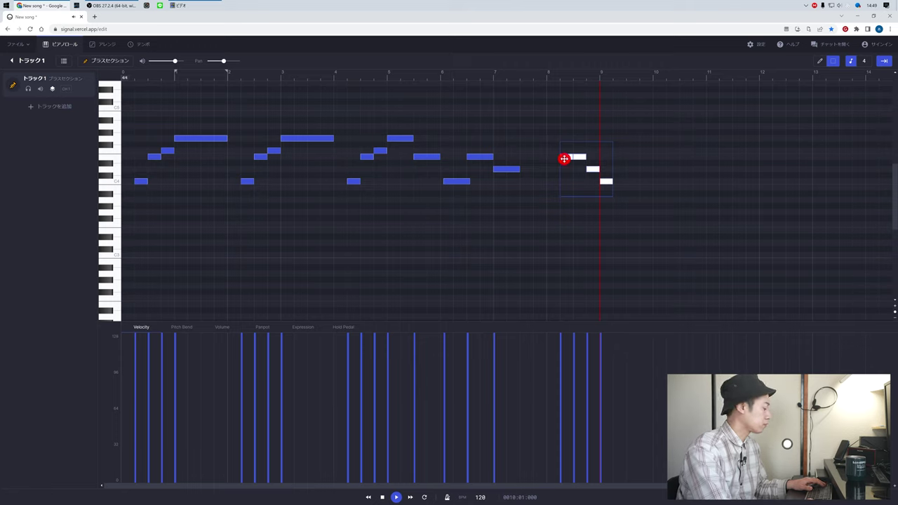
- Extend the last C4 to three beats and continue with C4, E4, G4 and a three-beat F4
key(1)
mouse_move(615, 182)
mouse_down()
mouse_move(676, 181)
mouse_move(651, 182)
mouse_move(658, 157)
mouse_move(679, 157)
mouse_up()
click(686, 138)
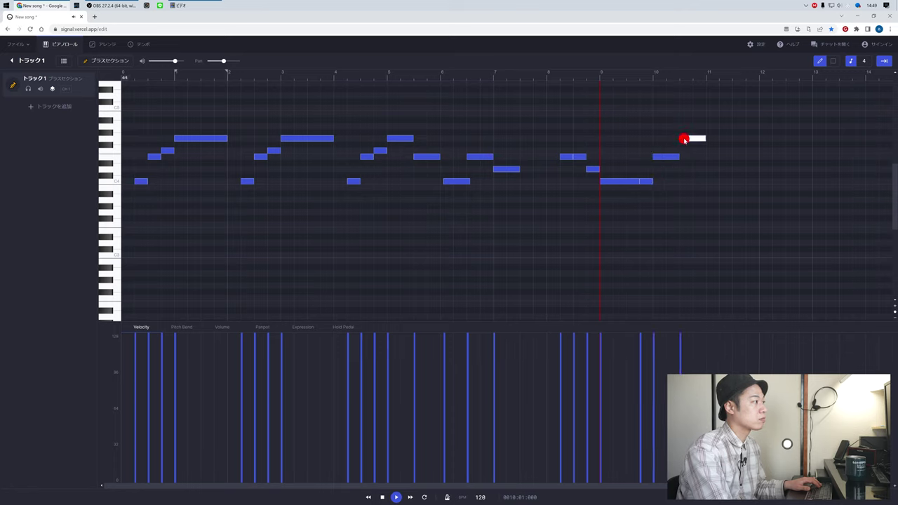
click(723, 150)
drag(746, 150, 760, 151)
- Add E4, F4, G4, E4 and C4 from beat 3 of measure 13, and fill the gap before the three-beat F4 with a G4
click(790, 157)
drag(825, 157, 799, 156)
click(805, 151)
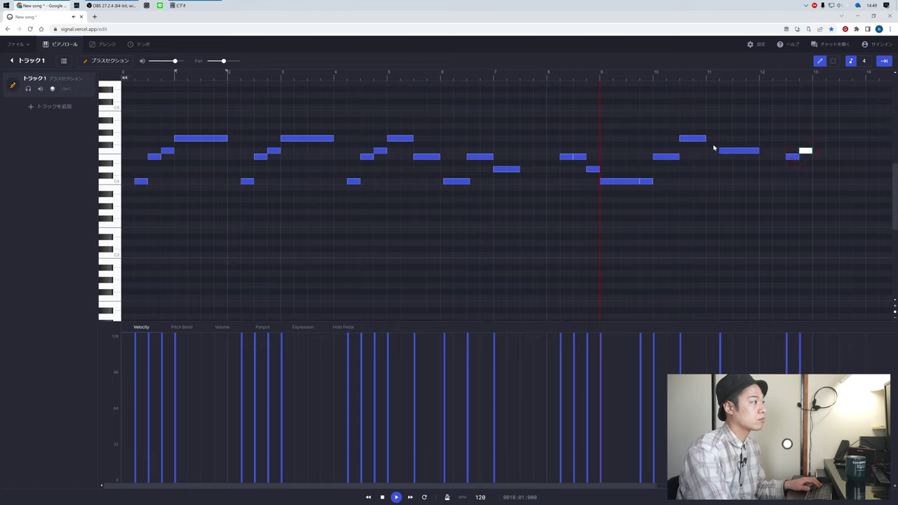
click(712, 139)
click(818, 138)
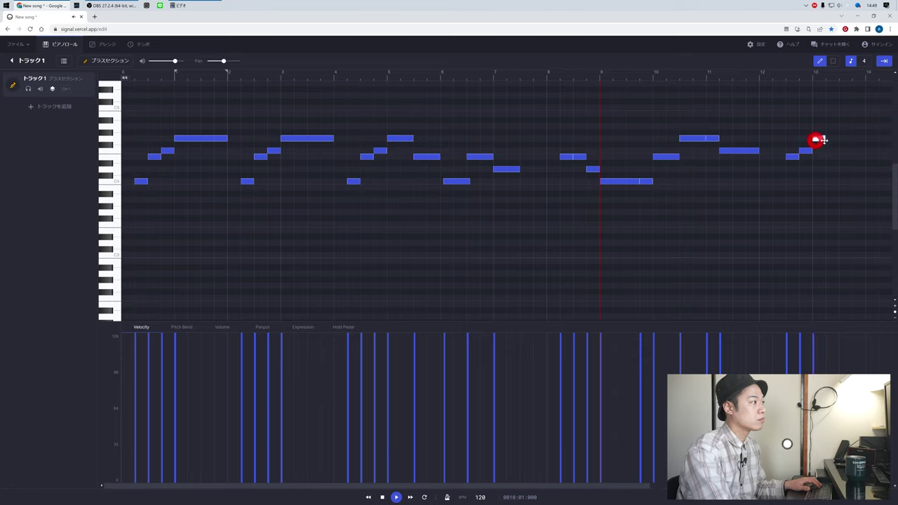
drag(825, 139, 836, 140)
click(842, 157)
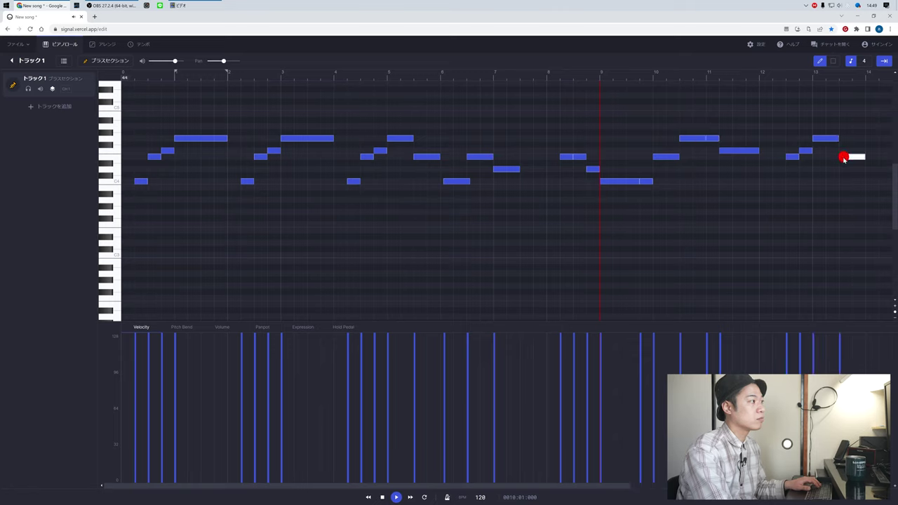
click(868, 181)
- Finish the melody with a two-beat D4 and a three-beat C4 after the last C4
key(2)
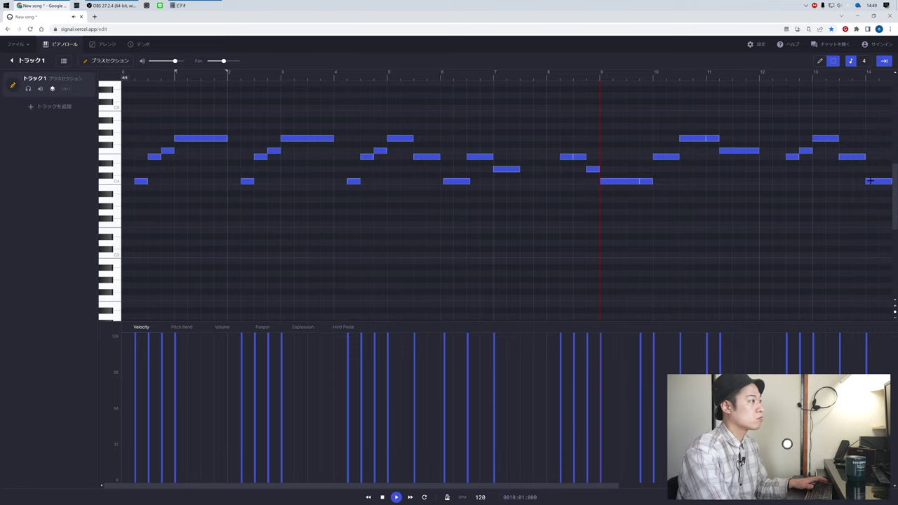
key(d)
key(d)
scroll(776, 181, right, 8)
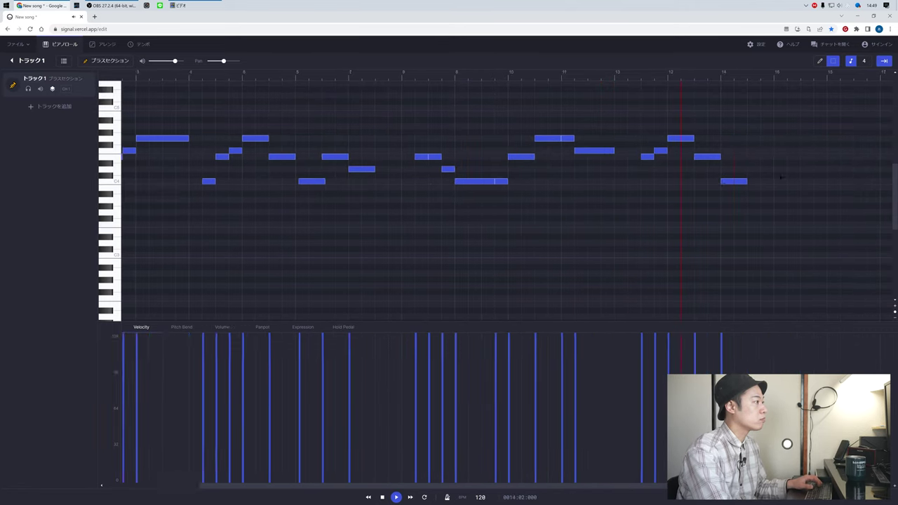
key(1)
click(697, 169)
click(729, 183)
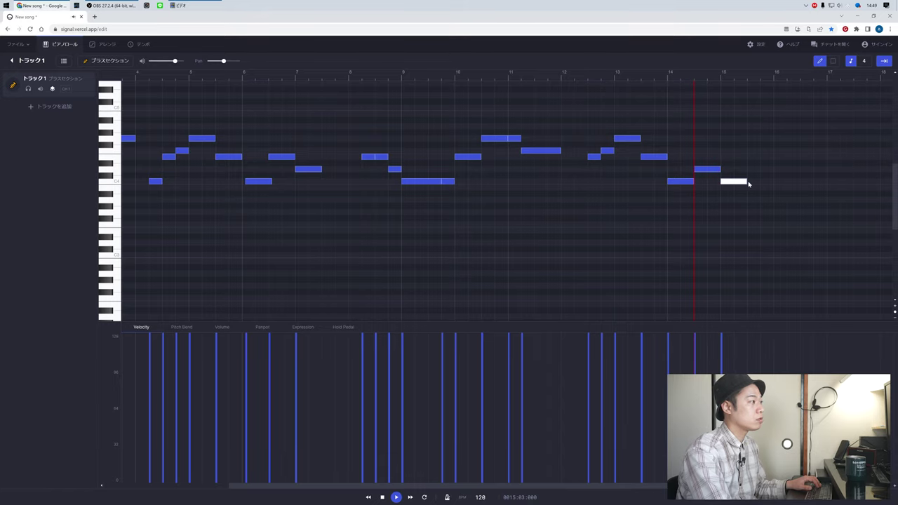
drag(748, 183, 759, 184)
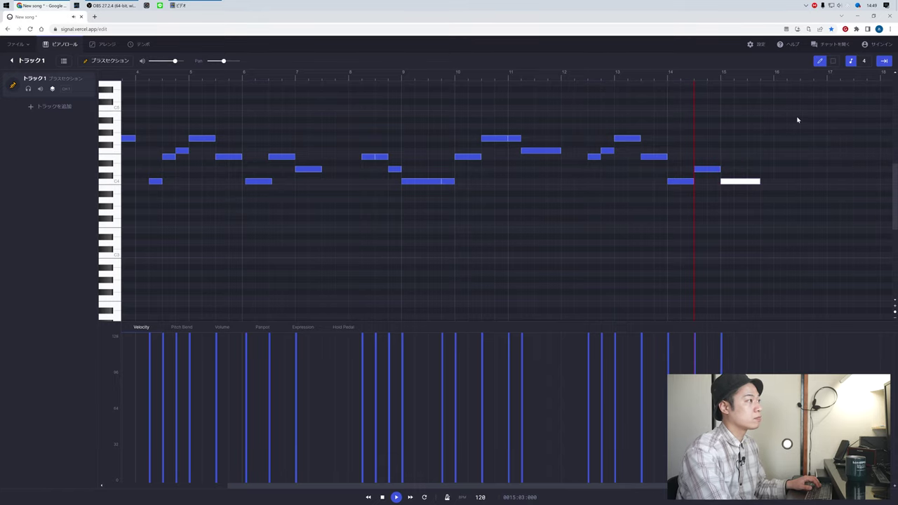
- Return to the start of the song and play the melody
scroll(772, 135, right, 5)
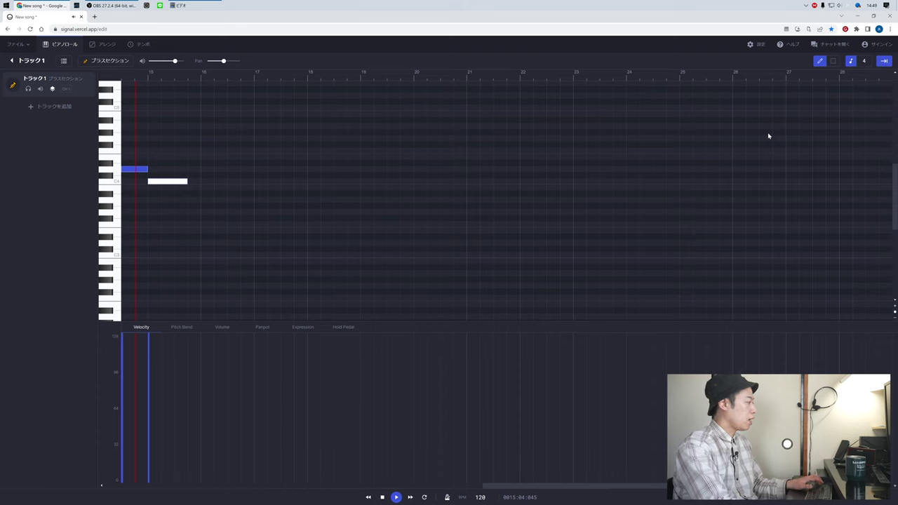
scroll(770, 136, left, 1)
key(a)
key(a)
key(a)
key(a)
key(a)
key(a)
key(a)
key(a)
key(a)
key(a)
key(a)
key(a)
key(a)
key(space)
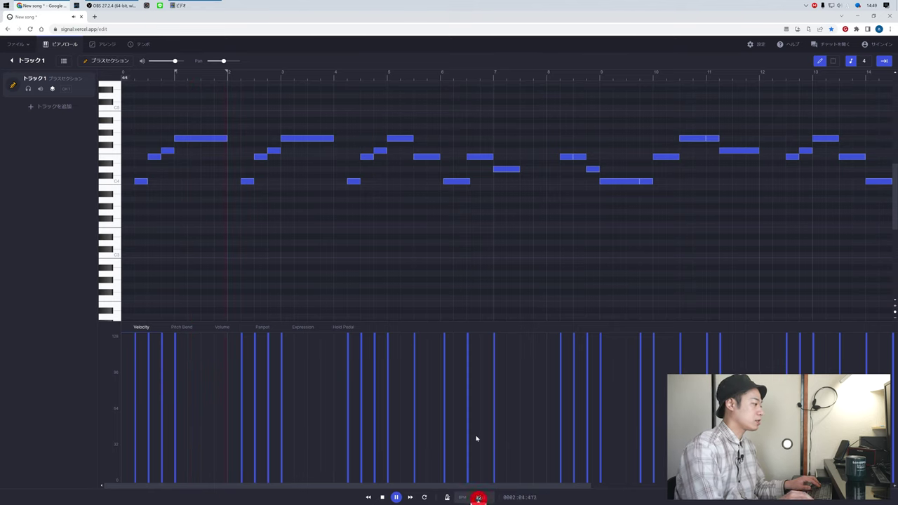
- Set the tempo to 180 BPM and add a second track
key(ctrl+a)
text(180)
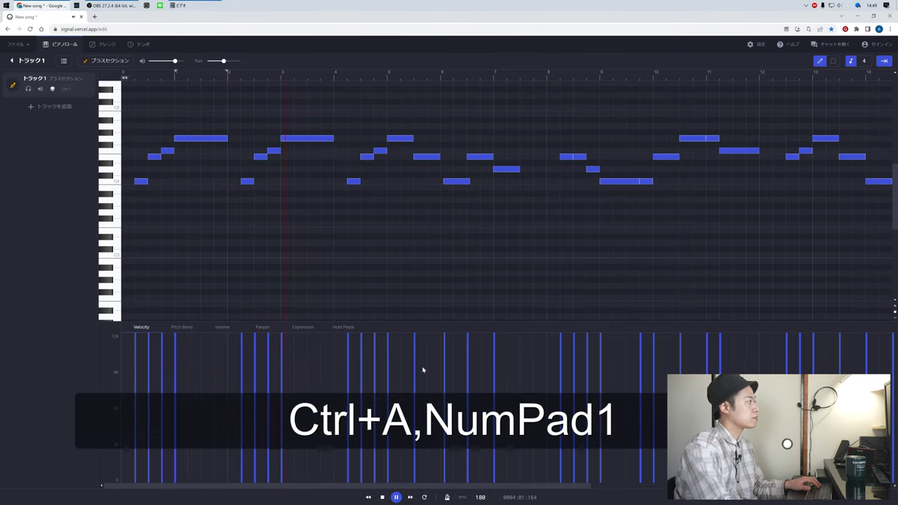
click(35, 106)
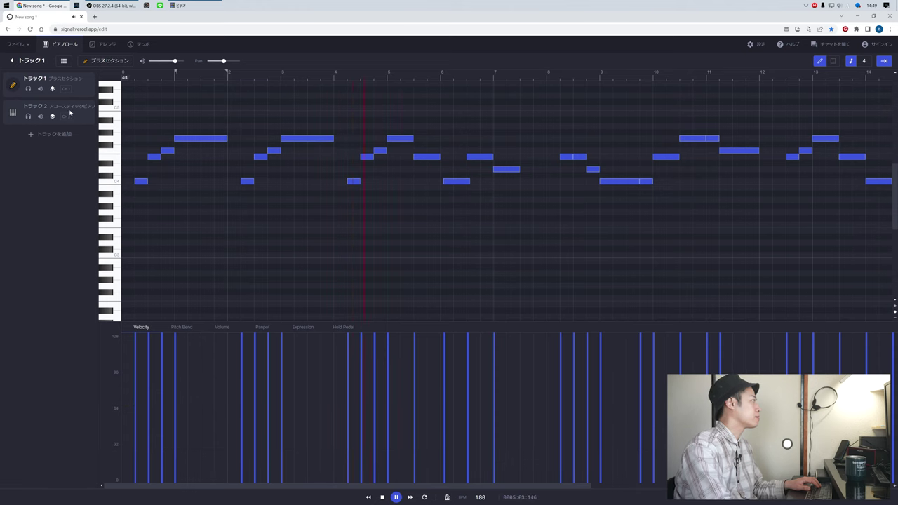
- Change track 1 into a rhythm track and try to undo the change
click(102, 61)
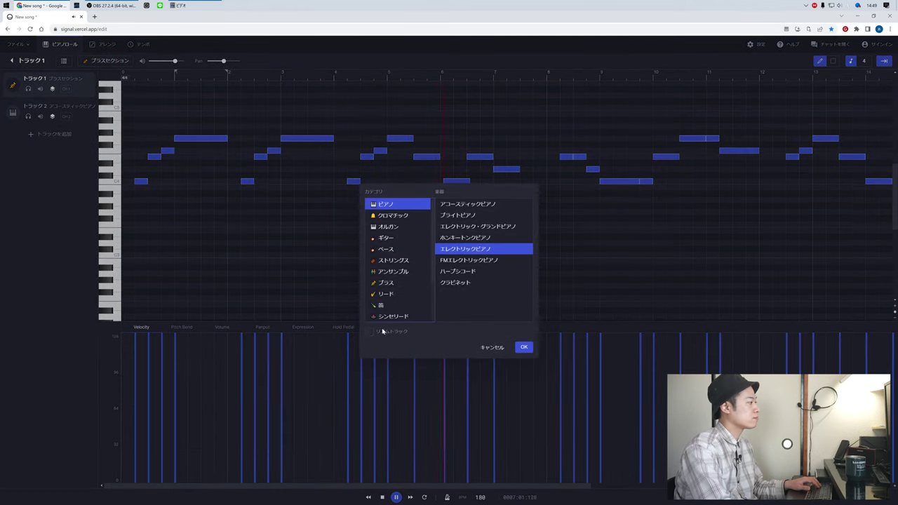
click(381, 331)
click(523, 347)
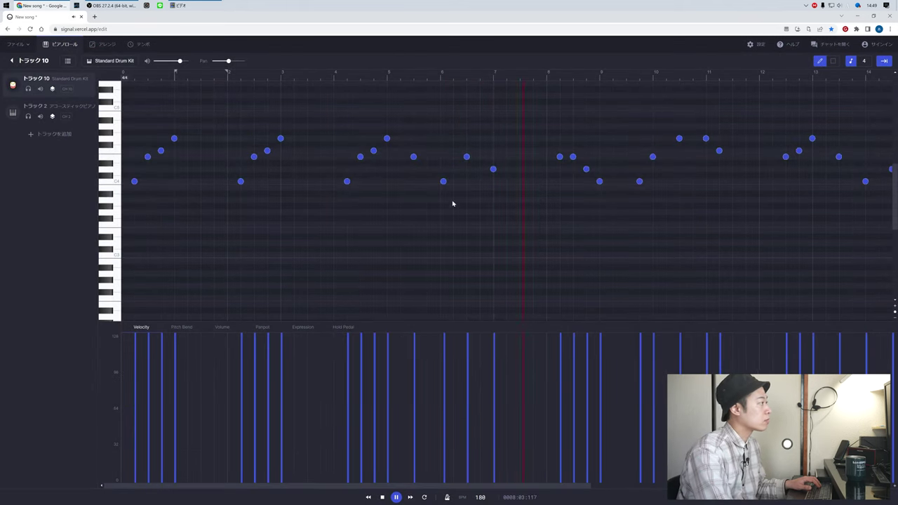
key(ctrl+z)
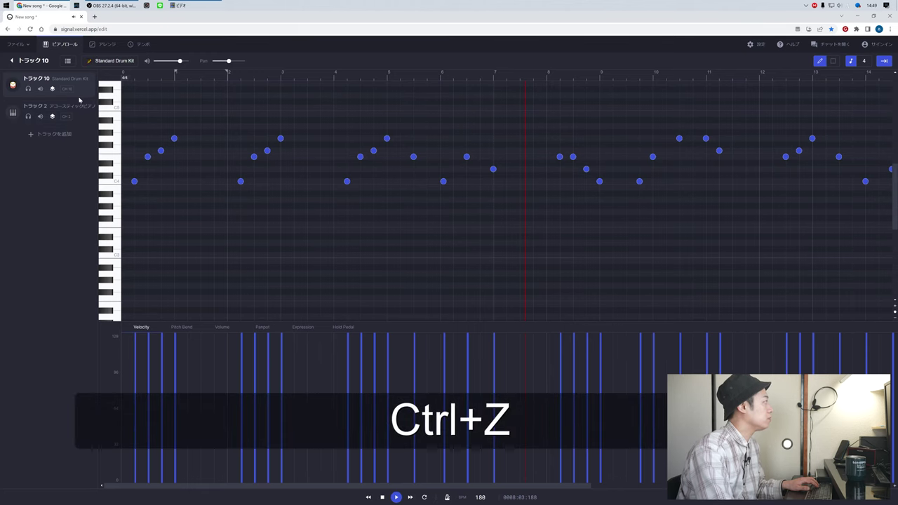
- Assign the ブラスセクション instrument from the ブラス category to the melody track again
click(107, 61)
click(398, 218)
click(397, 237)
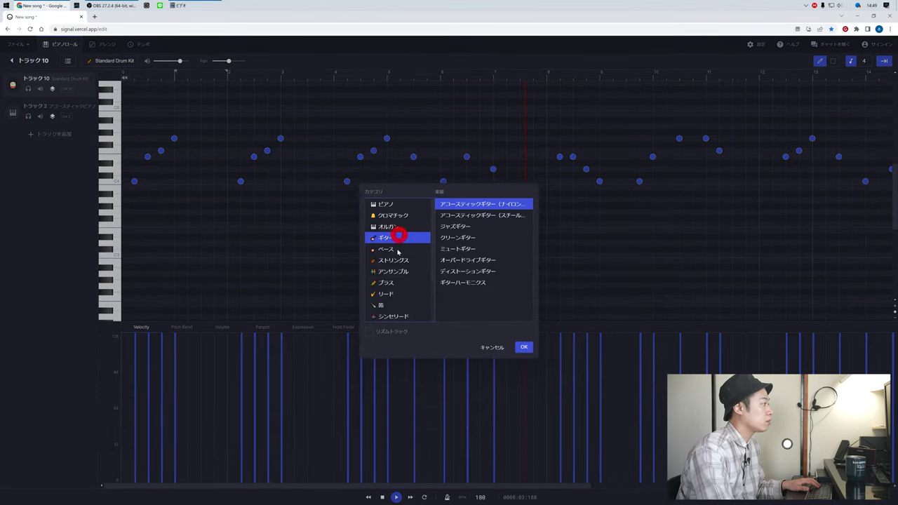
click(397, 248)
click(397, 260)
click(406, 284)
click(407, 294)
click(401, 282)
click(455, 250)
click(458, 260)
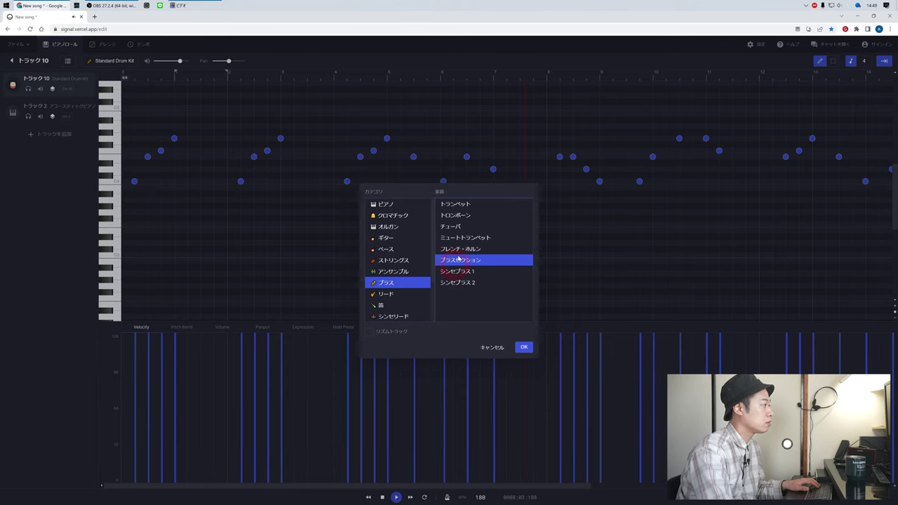
click(526, 347)
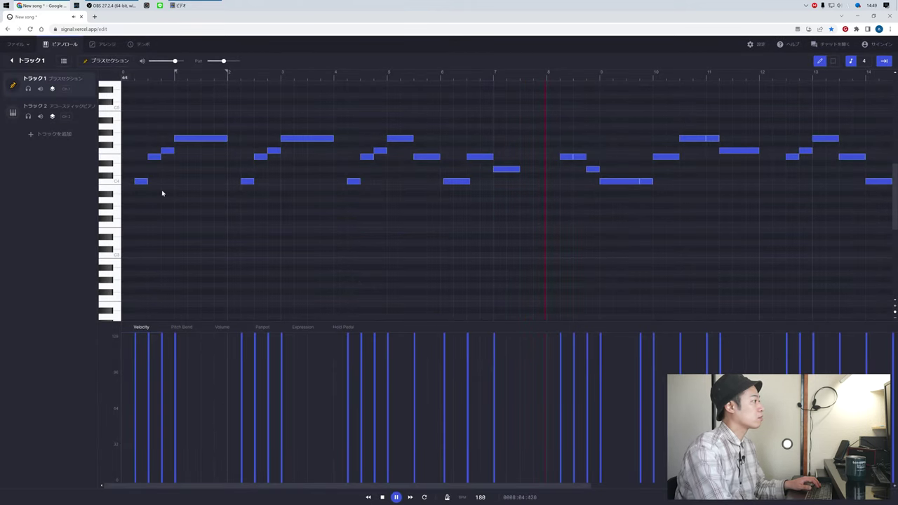
- Turn track 2 into a rhythm track with the Standard Drum Kit
click(76, 112)
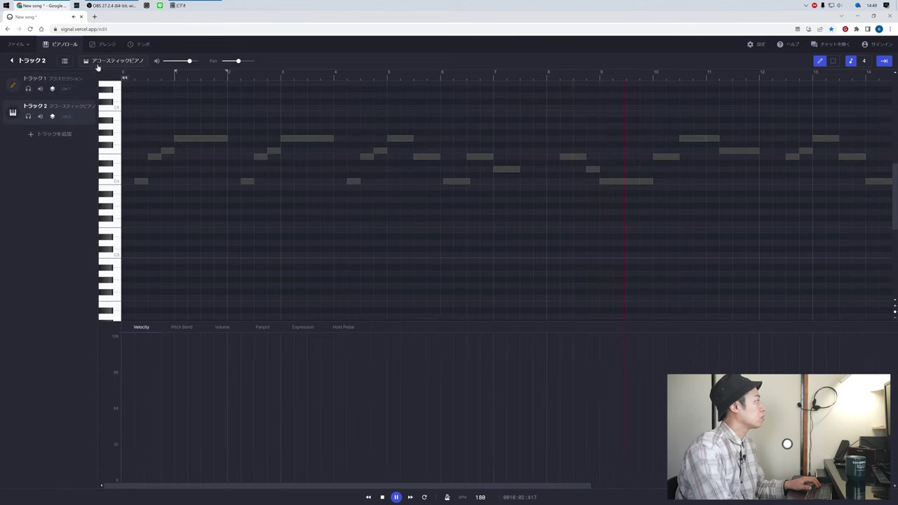
click(103, 62)
click(386, 334)
click(523, 347)
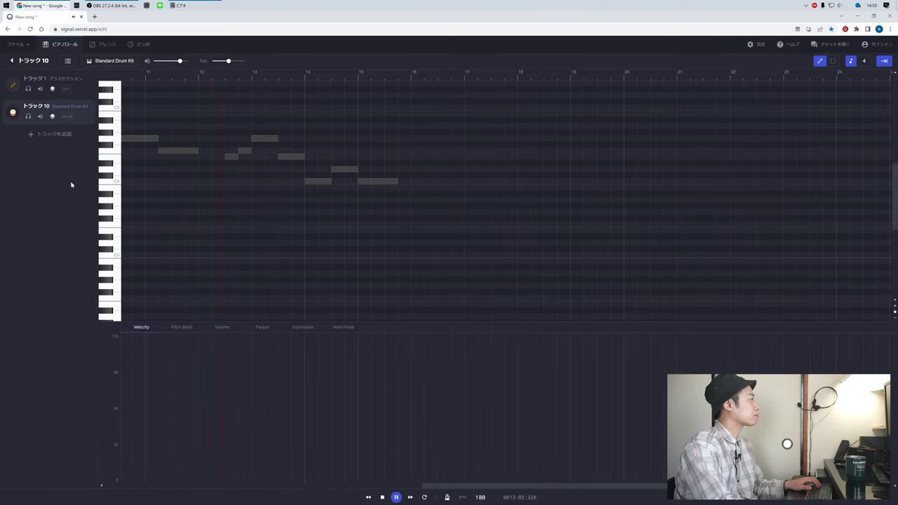
- Play the brass melody back from the start of the song and set the playhead to the first measure's fourth beat
key(space)
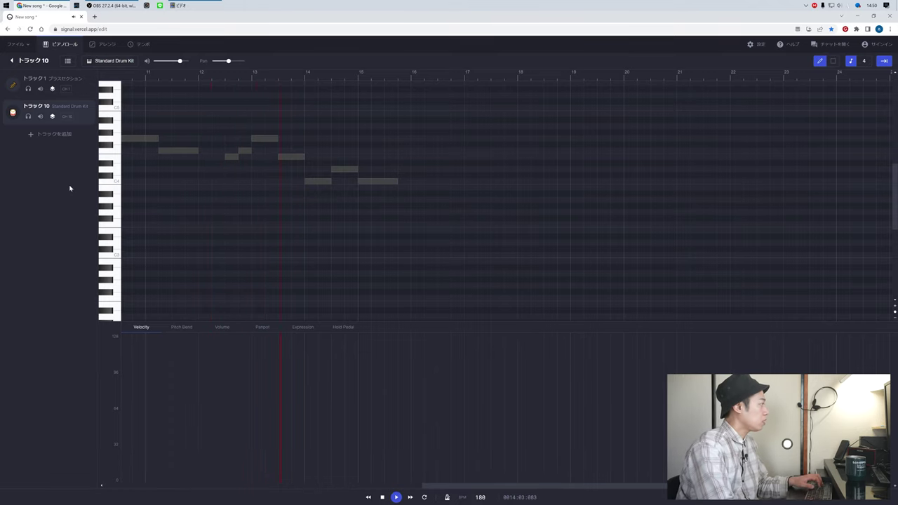
key(a)
key(a)
key(a)
key(a)
key(a)
key(a)
key(a)
key(a)
key(a)
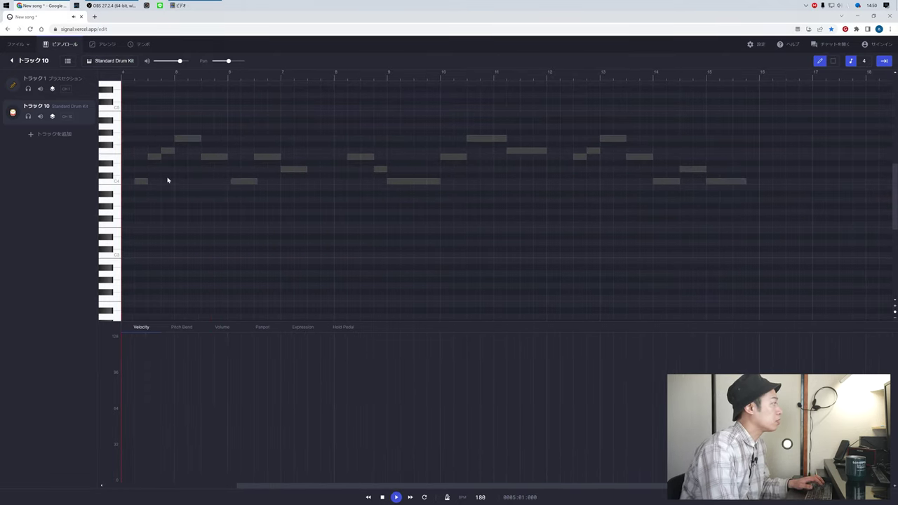
key(Left)
key(Left)
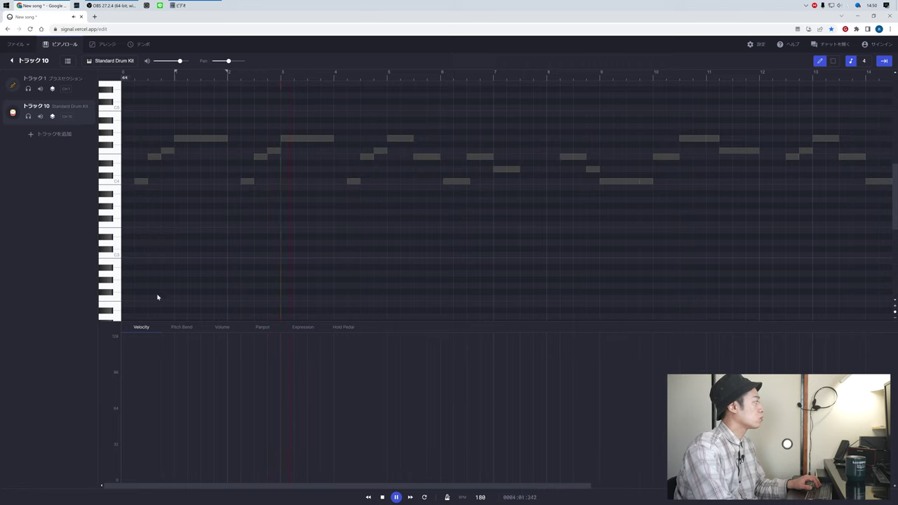
key(space)
click(160, 78)
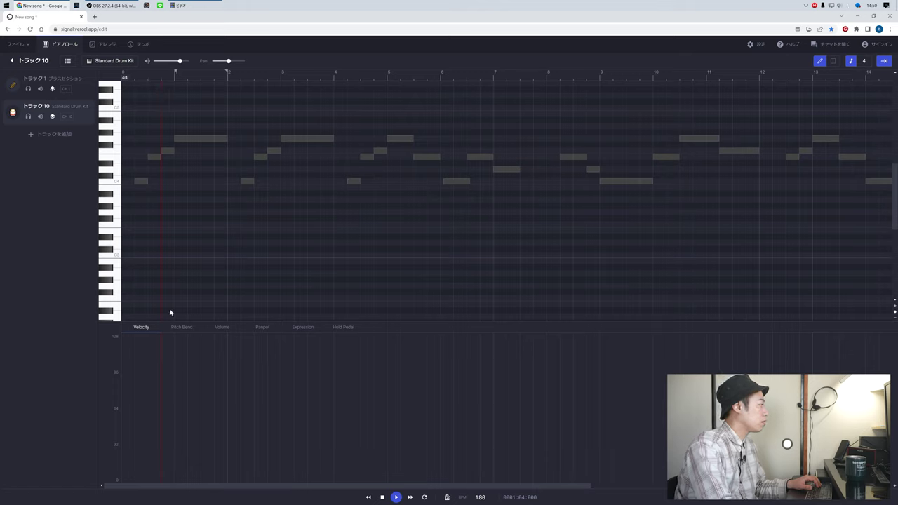
- Place an A#2 drum hit at ruler mark 1 and F#2 hits on the next two beats
click(108, 217)
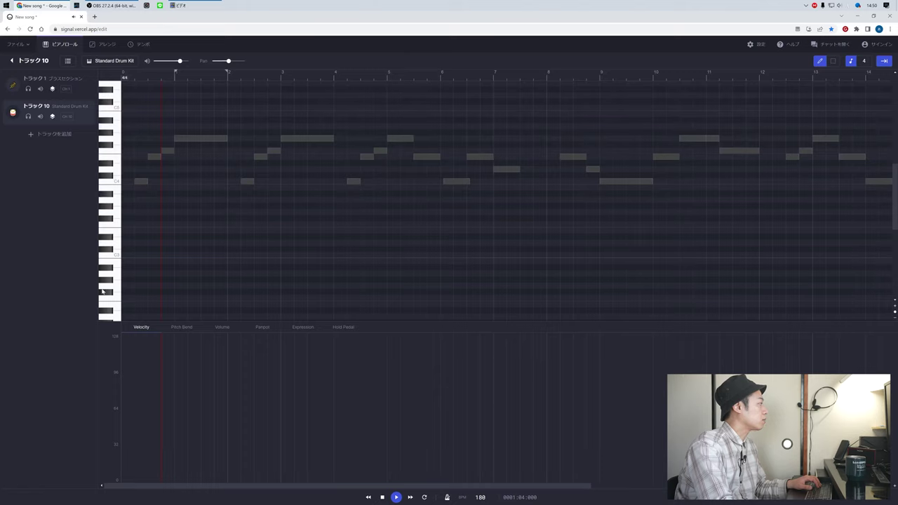
key(2)
key(1)
click(174, 268)
click(187, 292)
click(201, 294)
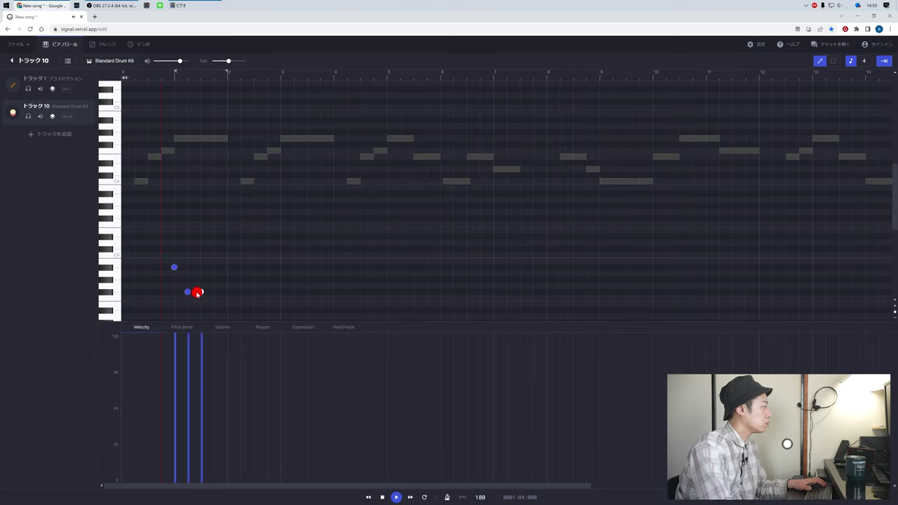
- Set the grid to 8 with triplets and complete a one-bar swing pattern of A#2 and F#2 drum hits
click(857, 61)
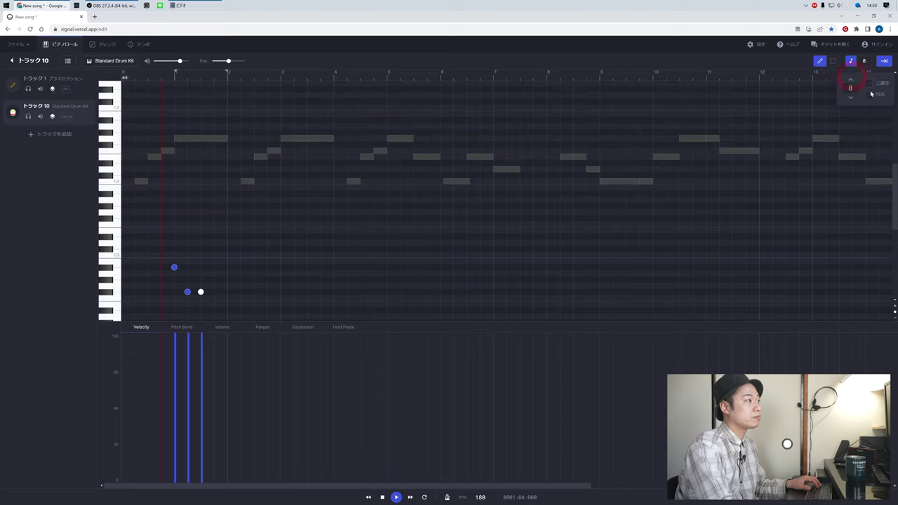
click(868, 85)
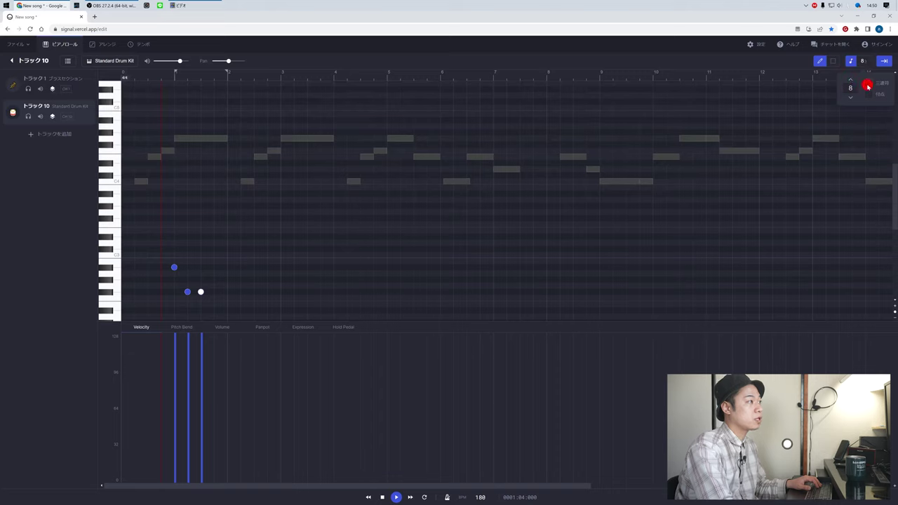
click(194, 297)
drag(201, 292, 200, 268)
click(195, 298)
click(214, 292)
click(223, 292)
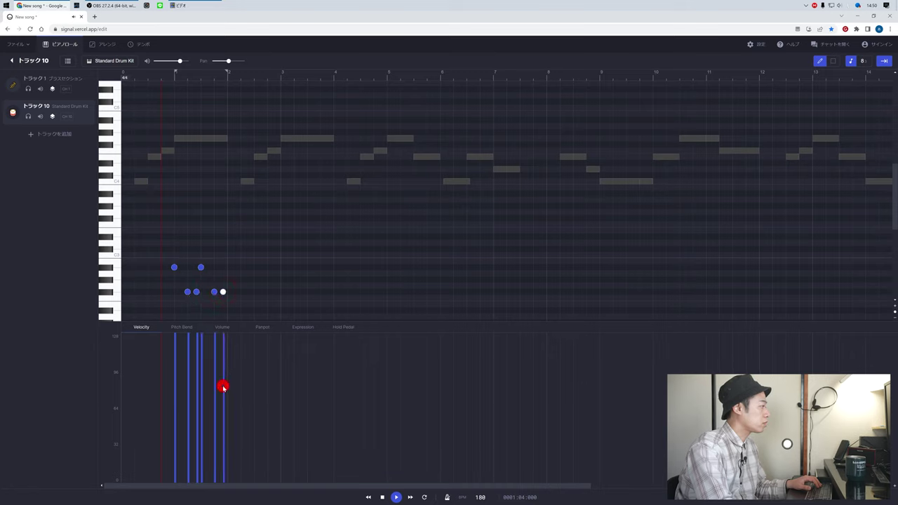
- Try to adjust the velocities of individual drum hits, also using the selection mode and disabling grid snapping
mouse_move(225, 385)
mouse_down()
mouse_move(186, 372)
mouse_move(196, 398)
mouse_up()
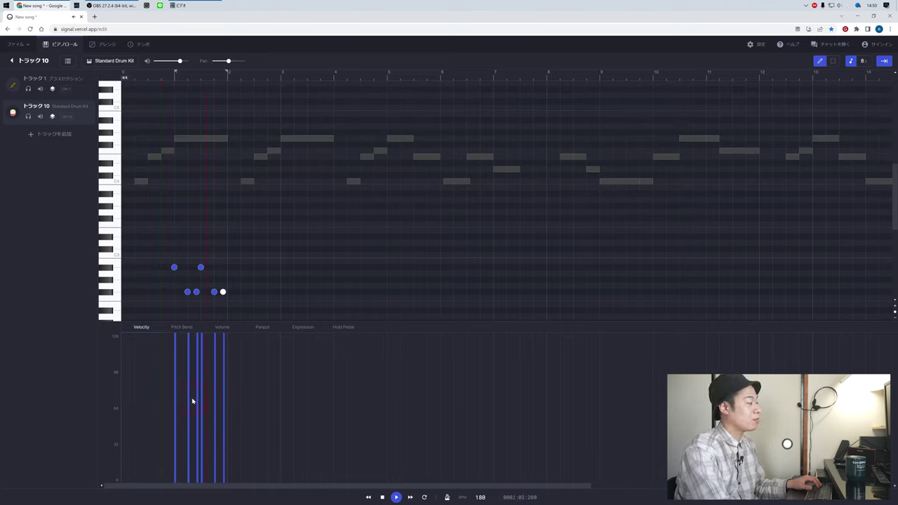
click(185, 404)
click(237, 407)
click(341, 393)
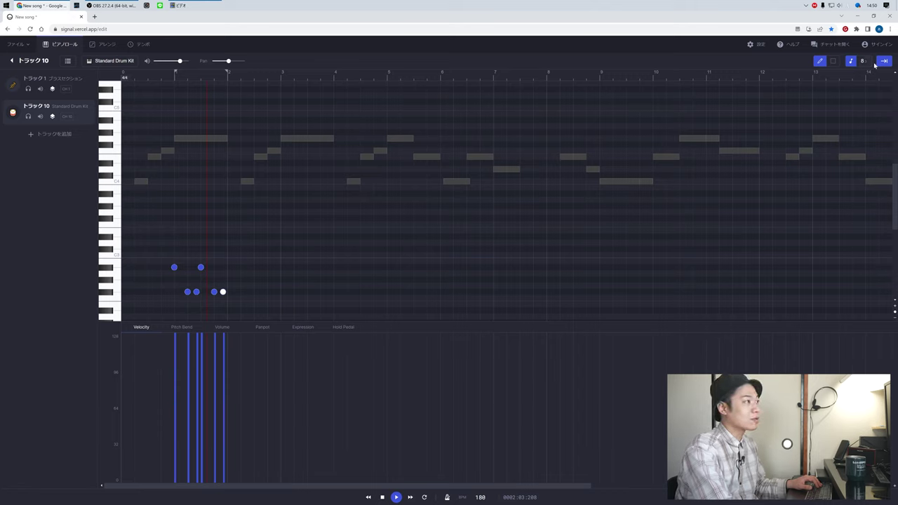
click(833, 60)
click(199, 392)
click(183, 397)
drag(170, 393, 240, 403)
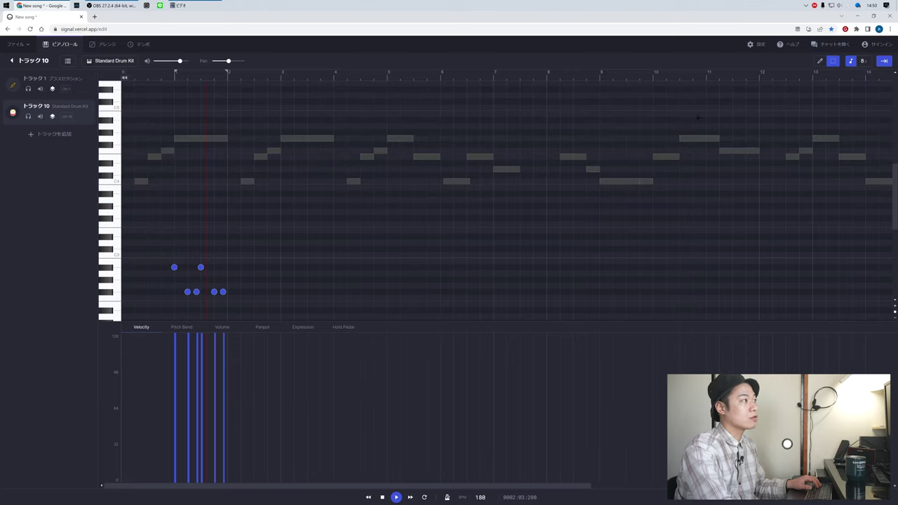
click(851, 62)
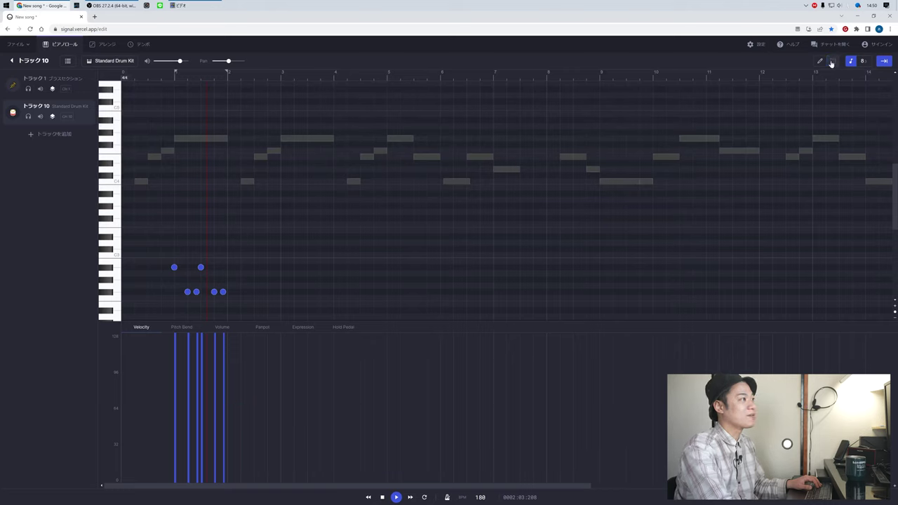
mouse_move(181, 407)
mouse_down()
mouse_move(203, 423)
mouse_move(180, 412)
mouse_move(201, 417)
mouse_move(193, 417)
mouse_up()
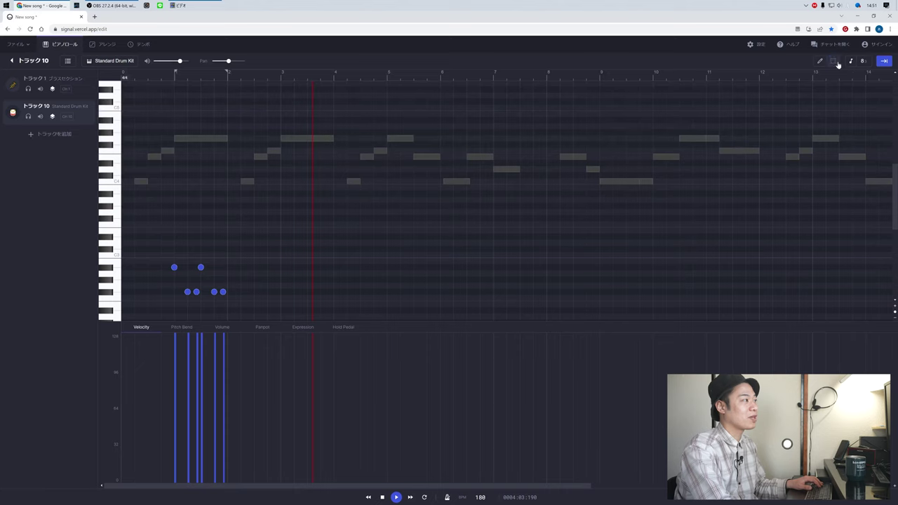
- Delete the Standard Drum Kit track and add a new track below the brass melody
right_click(78, 123)
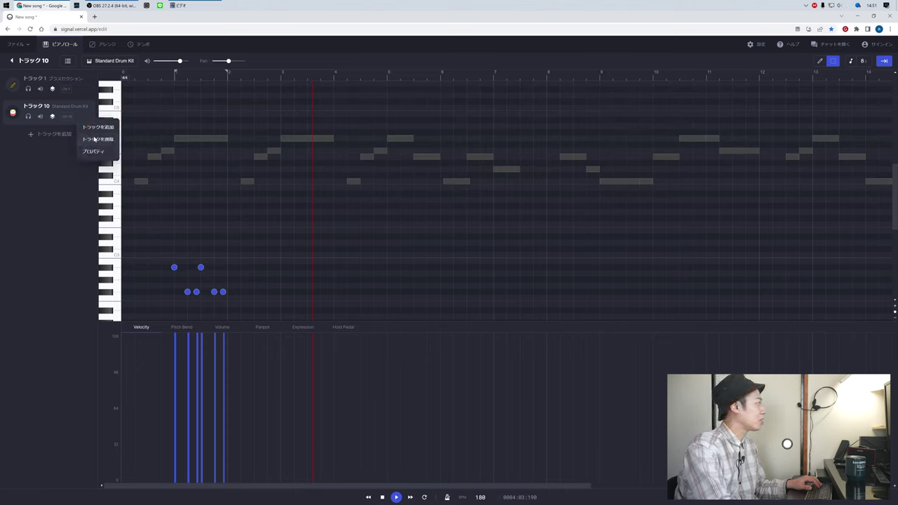
click(91, 137)
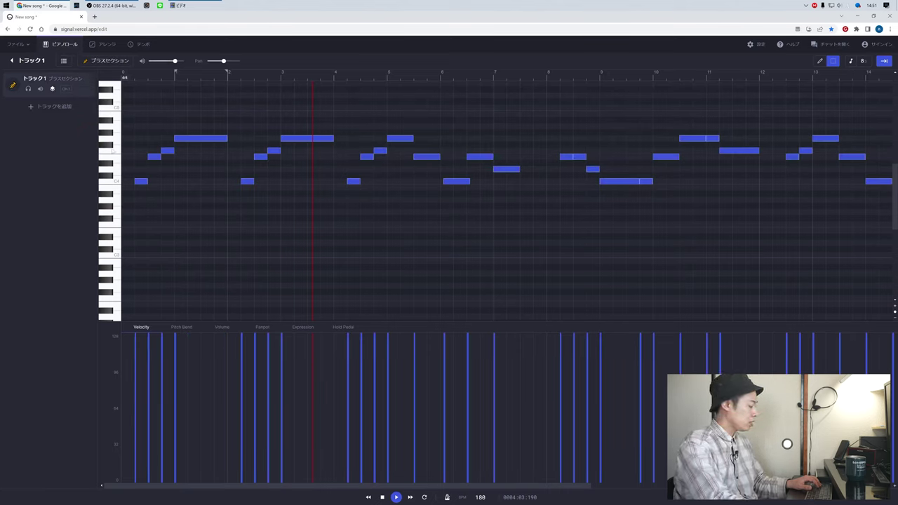
click(50, 106)
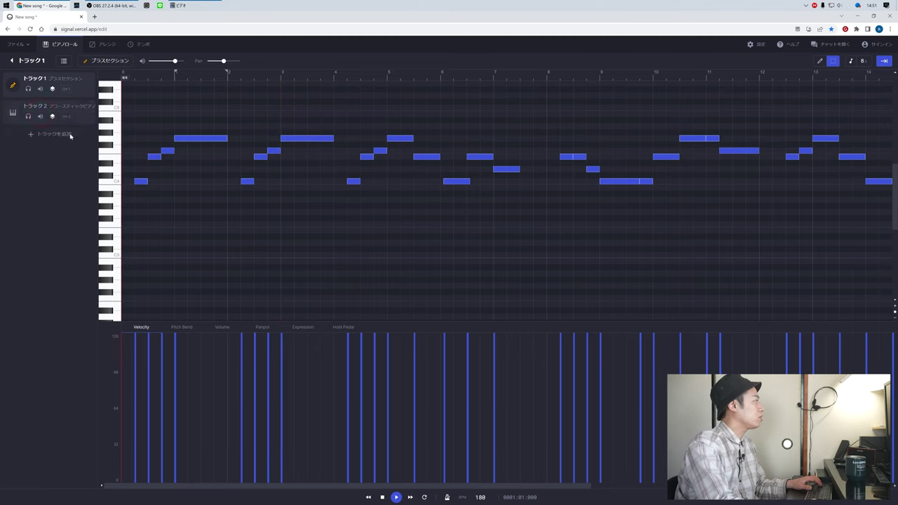
- Assign the アコースティックベース instrument from the ベース category to track 2
click(86, 115)
click(109, 61)
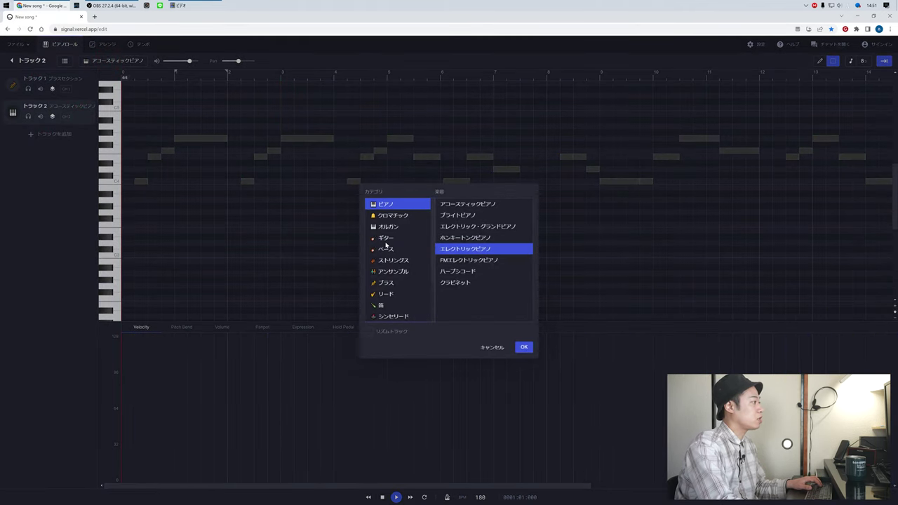
click(386, 248)
click(469, 205)
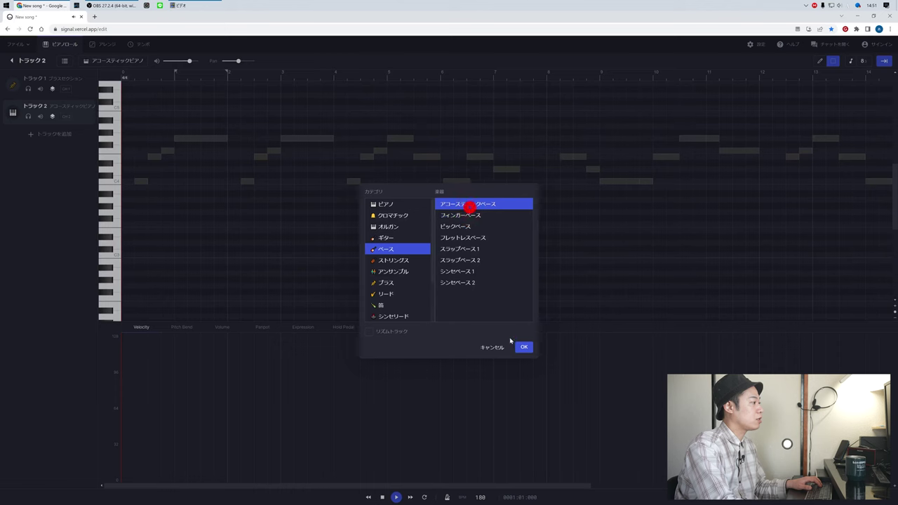
click(524, 347)
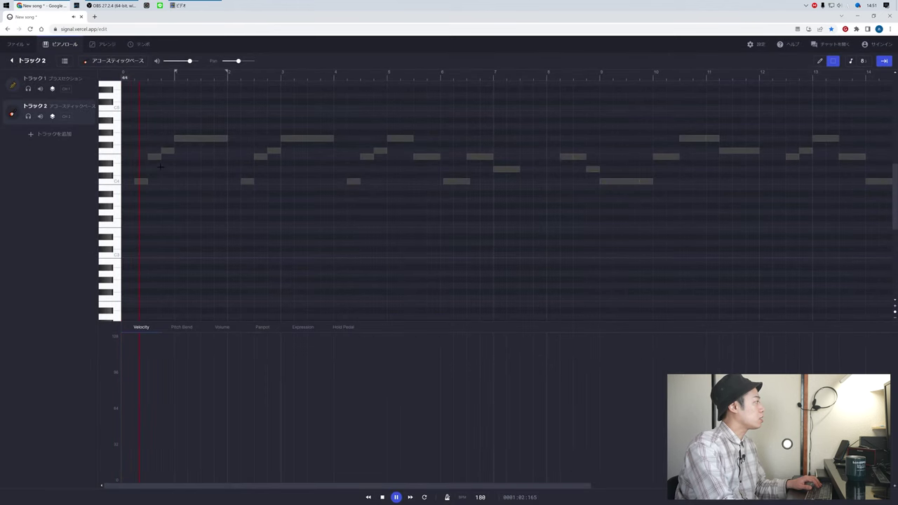
- Audition the bass keys, enter the first bass note on C2 at ruler mark 1, and enable grid snapping
drag(115, 184, 115, 317)
scroll(114, 317, down, 2)
click(117, 279)
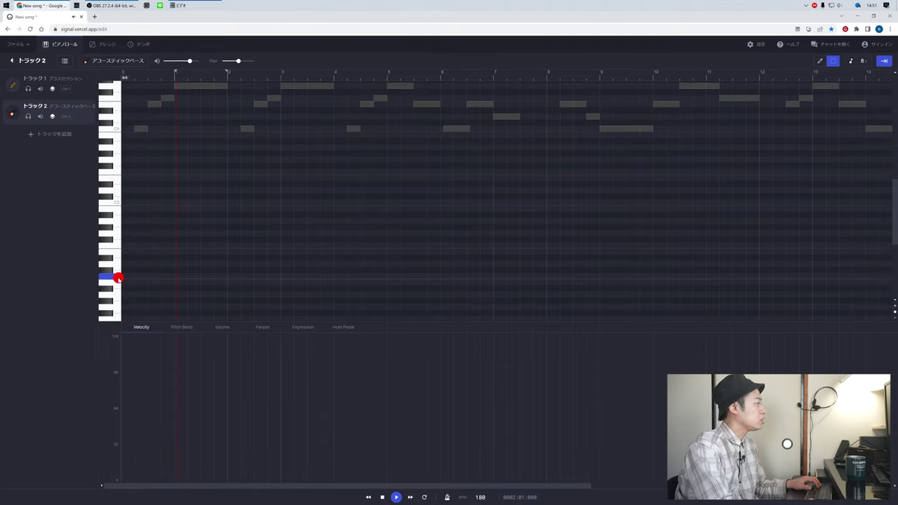
key(1)
click(180, 276)
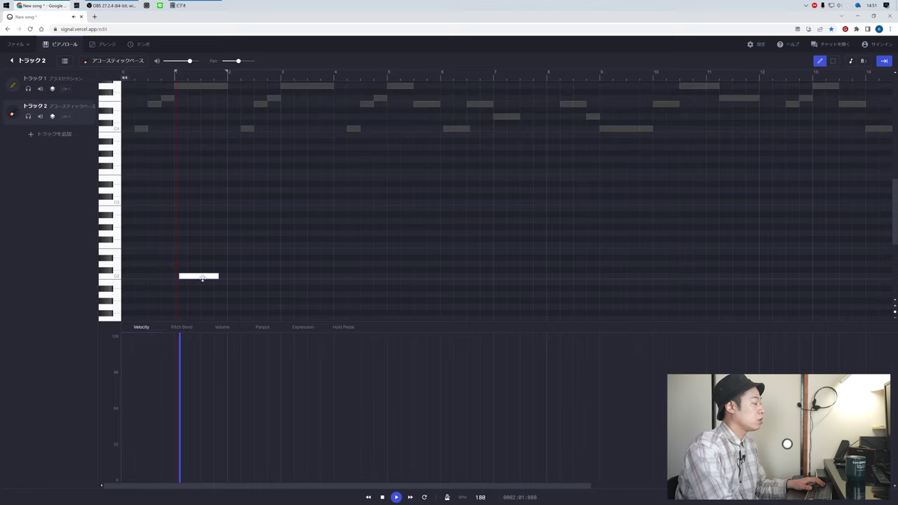
mouse_move(192, 274)
mouse_down()
mouse_move(184, 275)
mouse_move(206, 276)
mouse_move(188, 288)
mouse_up()
click(850, 62)
- Continue the bass line with one-beat notes on B1, A1 and C#2
click(190, 282)
click(203, 294)
click(220, 269)
drag(219, 269, 215, 270)
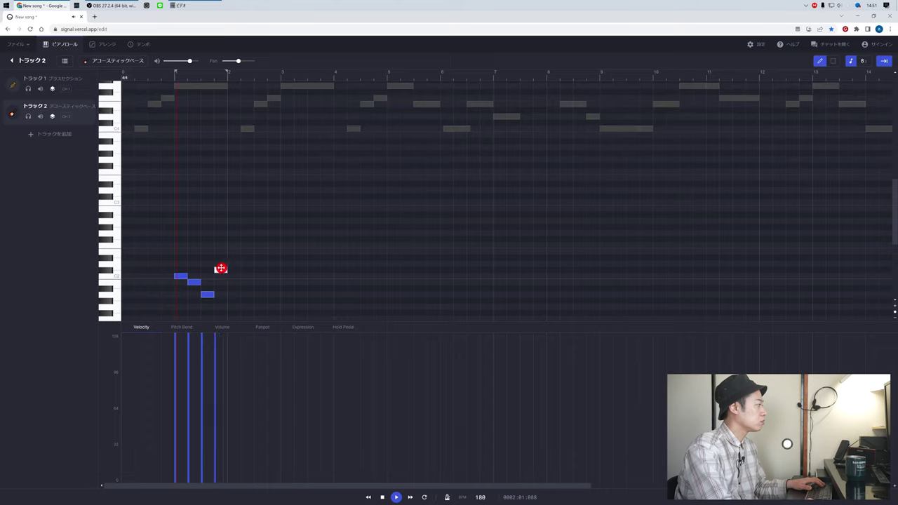
- Add D2, A1, G1, a shortened D2 and a short closing G1 to the bass line's second bar, then listen to it
click(229, 264)
click(242, 294)
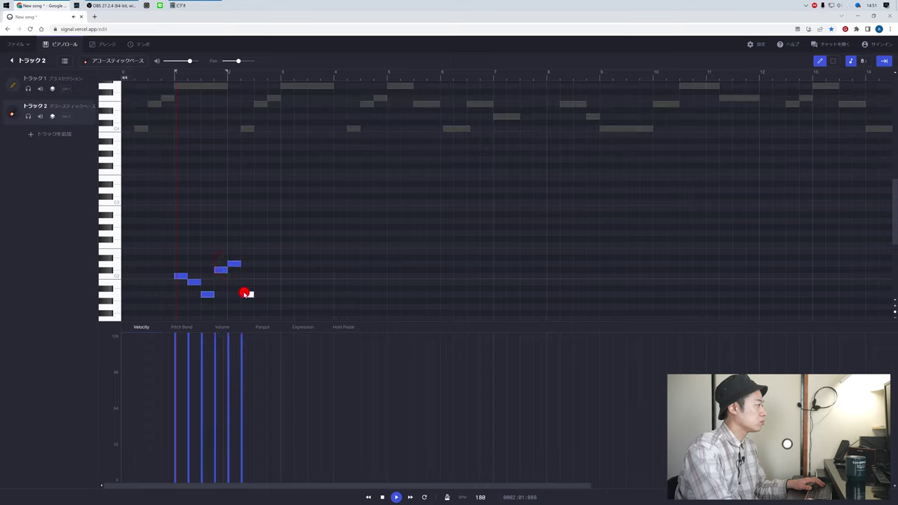
click(258, 307)
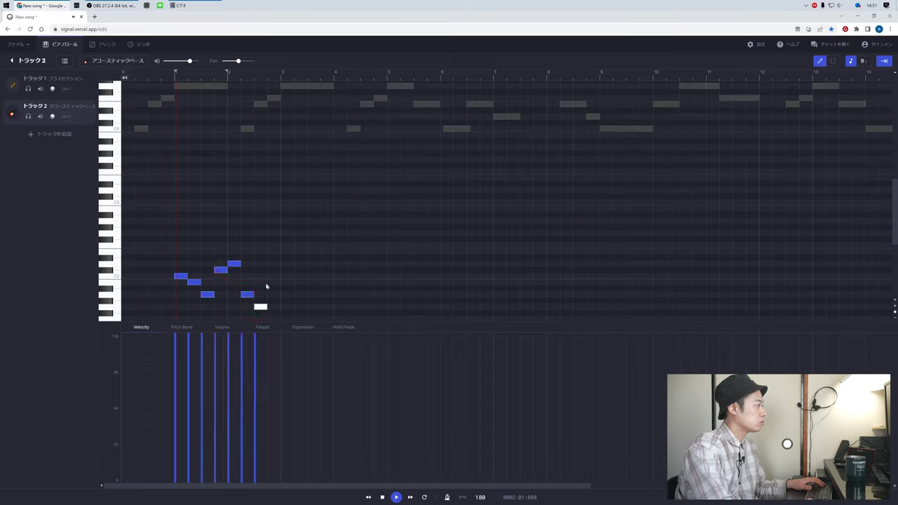
drag(270, 276, 271, 265)
click(277, 306)
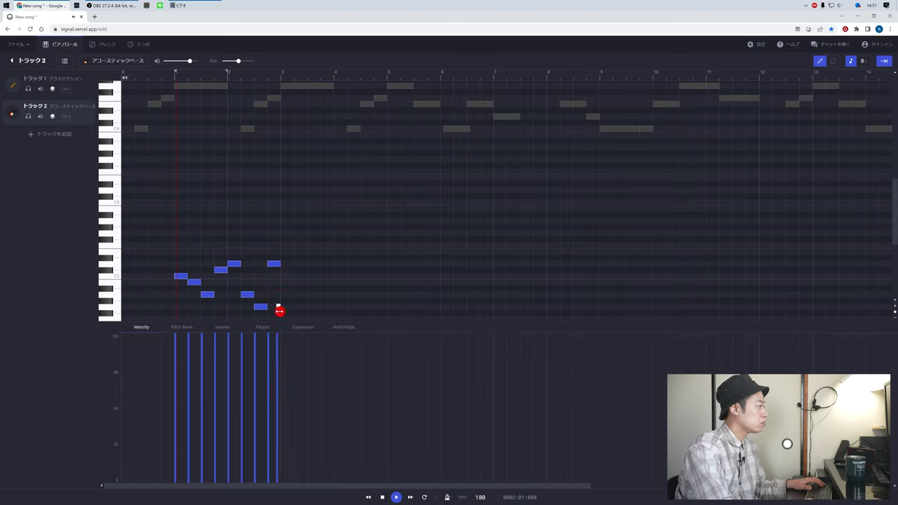
drag(279, 264, 276, 265)
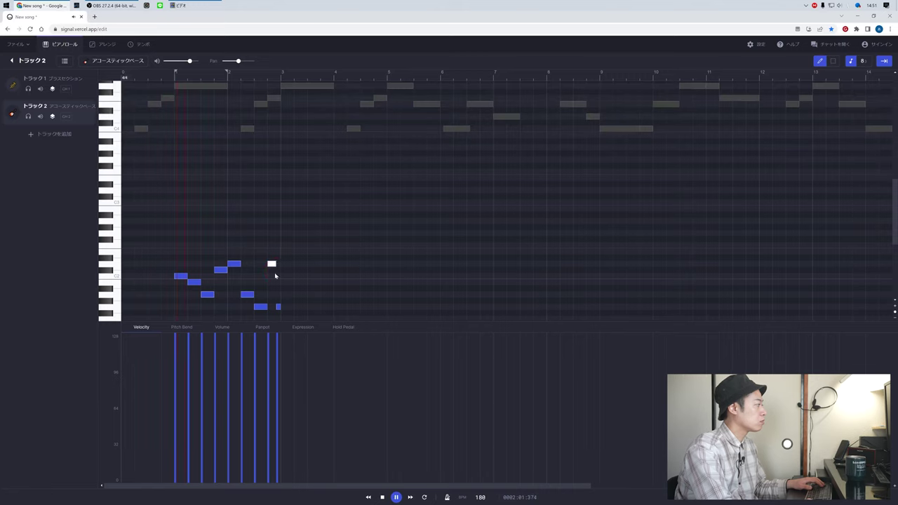
key(space)
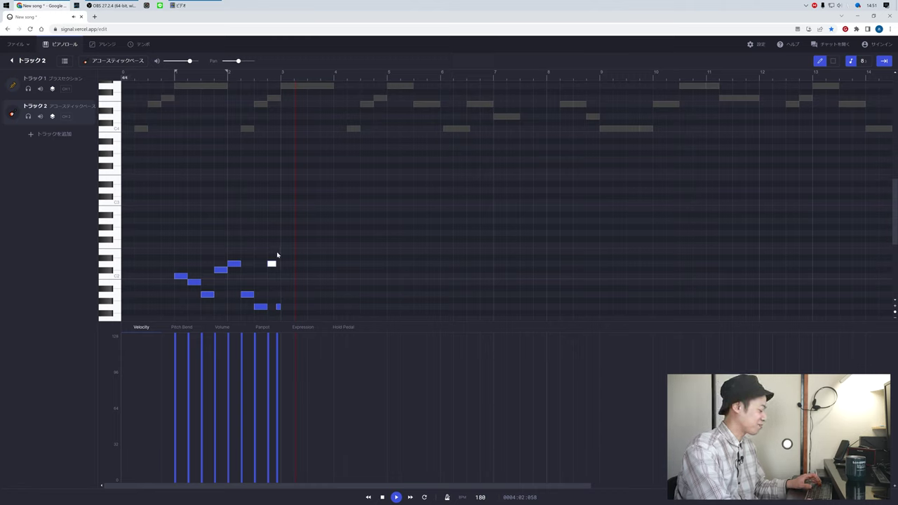
- Duplicate the two-bar bass phrase directly after itself and play it back
key(s)
mouse_move(280, 245)
mouse_down()
mouse_move(227, 307)
mouse_move(176, 307)
mouse_up()
key(ctrl+c)
key(ctrl+d)
key(space)
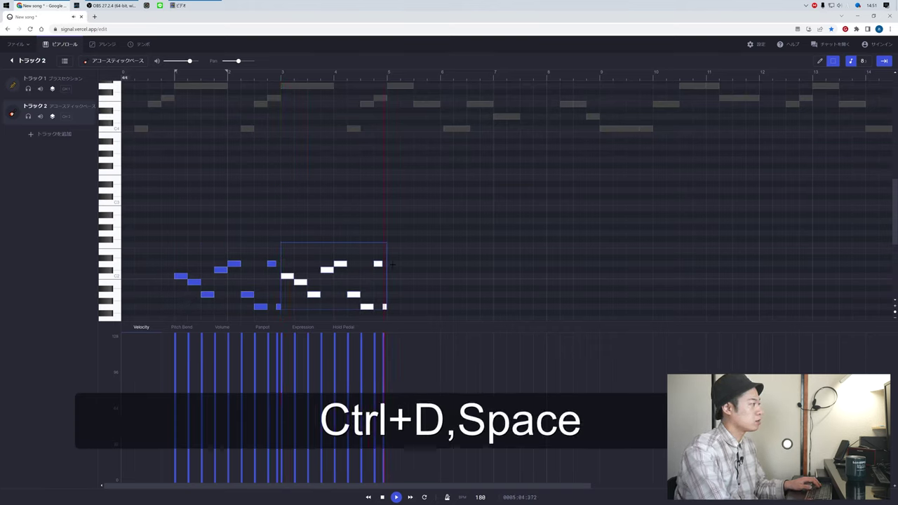
- Raise the short last D2 of the duplicated bass phrase to G2 and listen to the result
click(383, 264)
key(1)
click(378, 233)
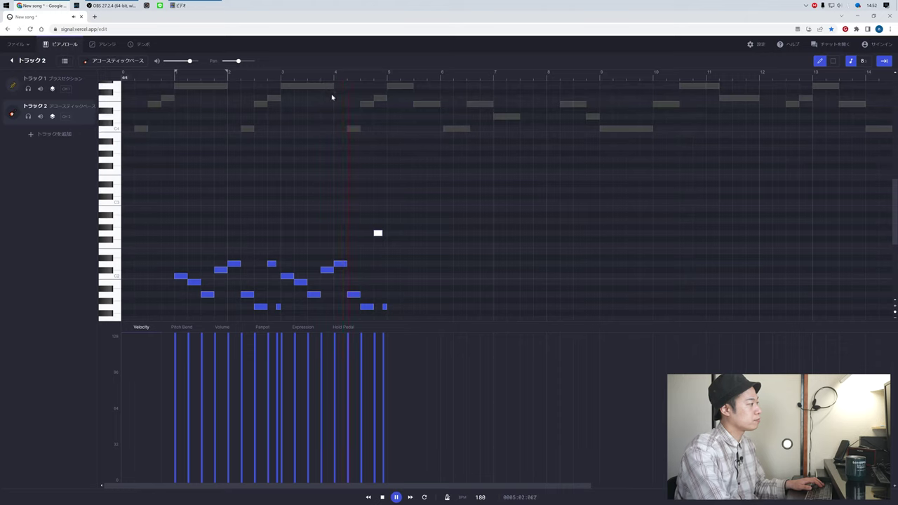
key(space)
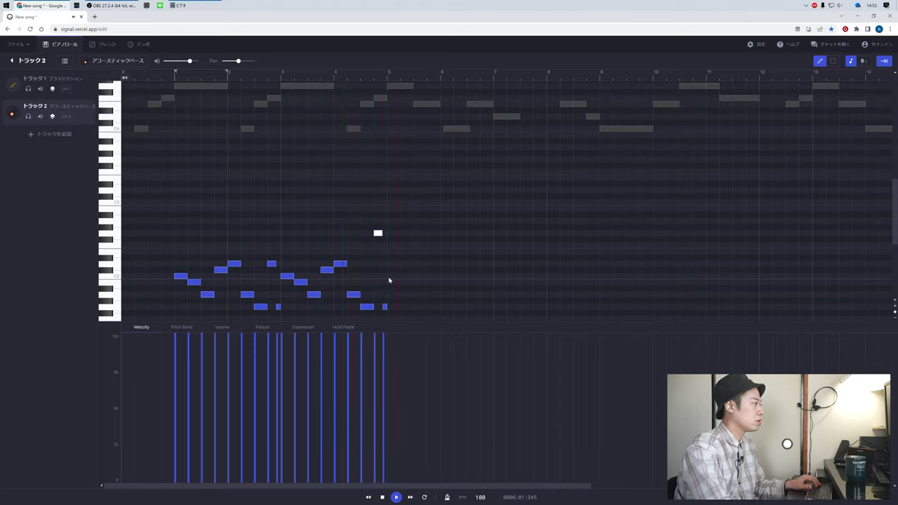
- Enter one-beat bass notes C2, B1, C2 and G1 in the bar starting at ruler mark 5
click(391, 276)
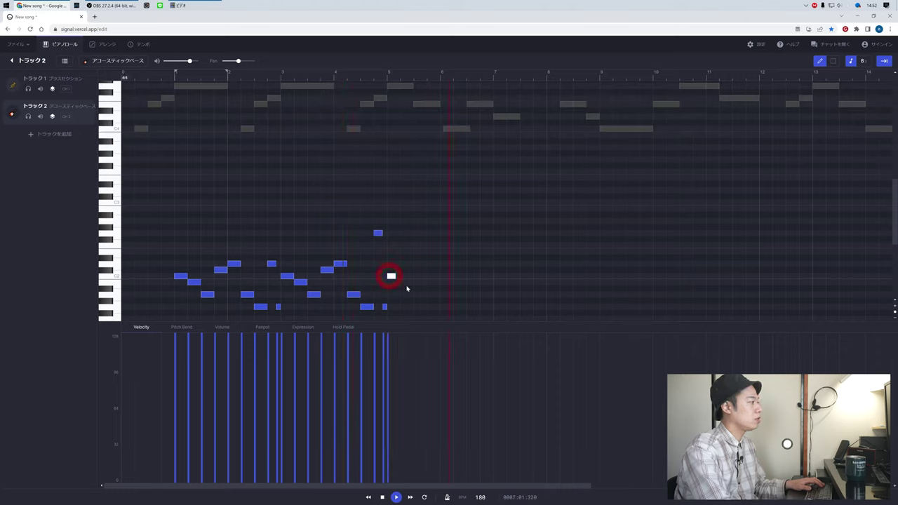
click(405, 282)
click(417, 276)
click(433, 309)
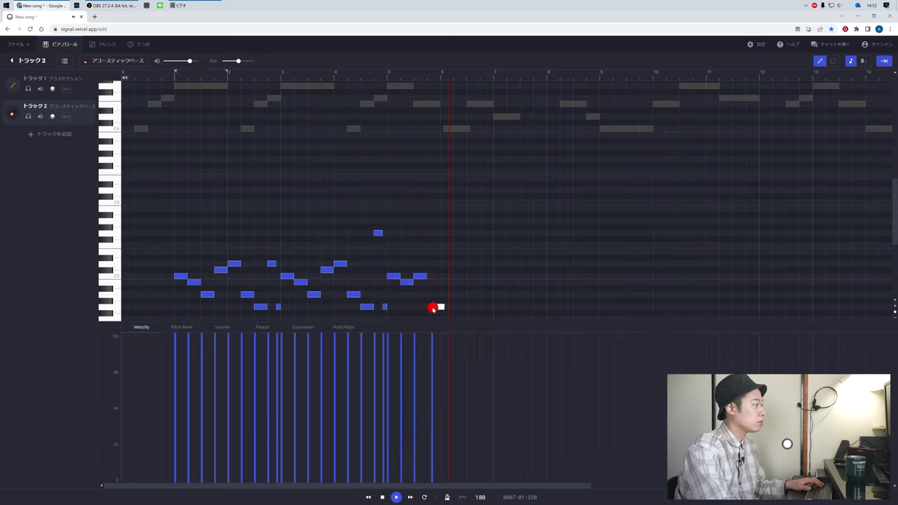
click(435, 308)
click(434, 306)
click(431, 306)
- Enter one-beat bass notes A1, B1, C2, C#2, D2, C#2, D2, A1 and G1 from ruler mark 6 onward
click(443, 293)
click(459, 282)
click(470, 276)
click(484, 269)
click(497, 264)
click(511, 271)
click(524, 265)
click(538, 295)
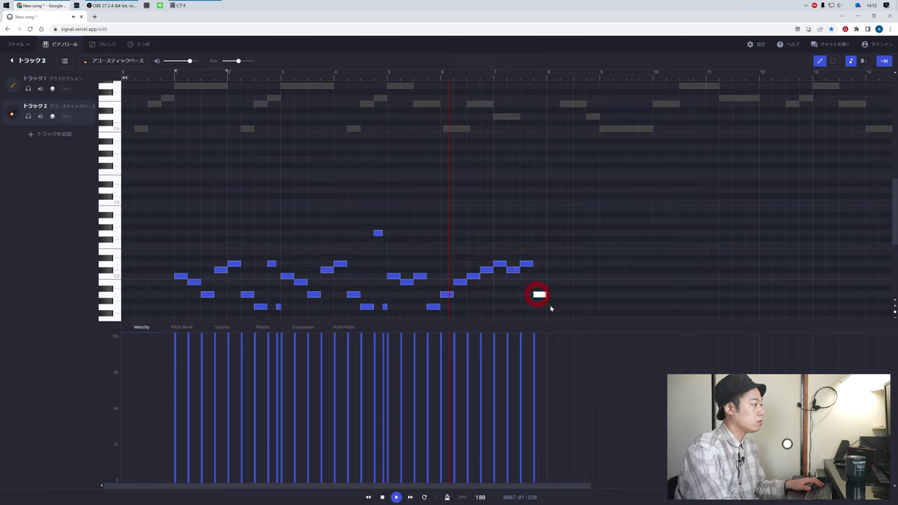
click(549, 308)
- Add short triplet-length bass notes on G2 and F2 just after ruler mark 8
click(565, 221)
key(ctrl+z)
click(562, 222)
drag(562, 223, 561, 244)
click(564, 247)
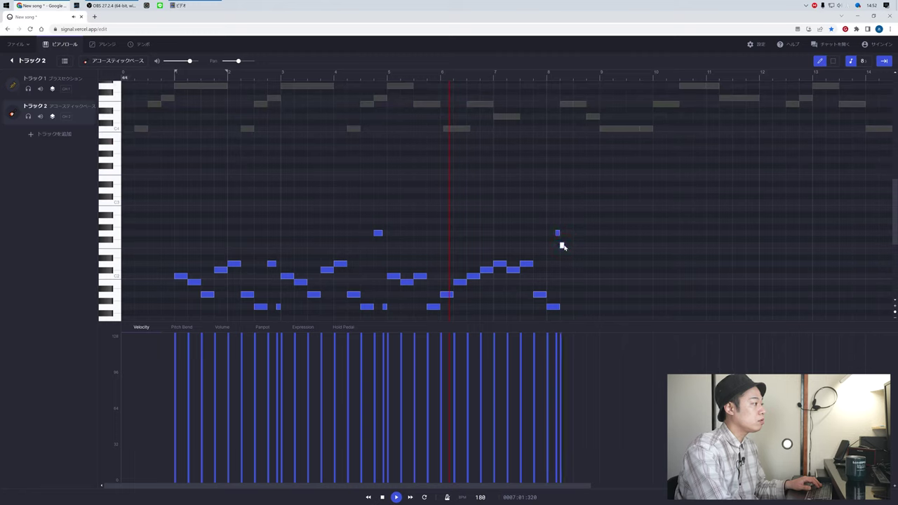
- Complete the bar at ruler mark 8 with one-beat F2, E2 and D2 notes and shorten its opening G1 to two-thirds of a beat
click(577, 251)
click(589, 263)
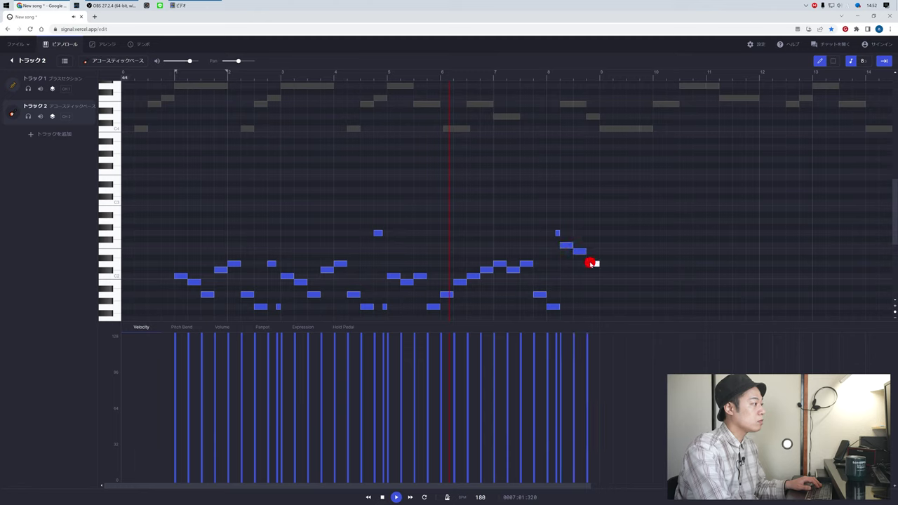
click(554, 307)
key(space)
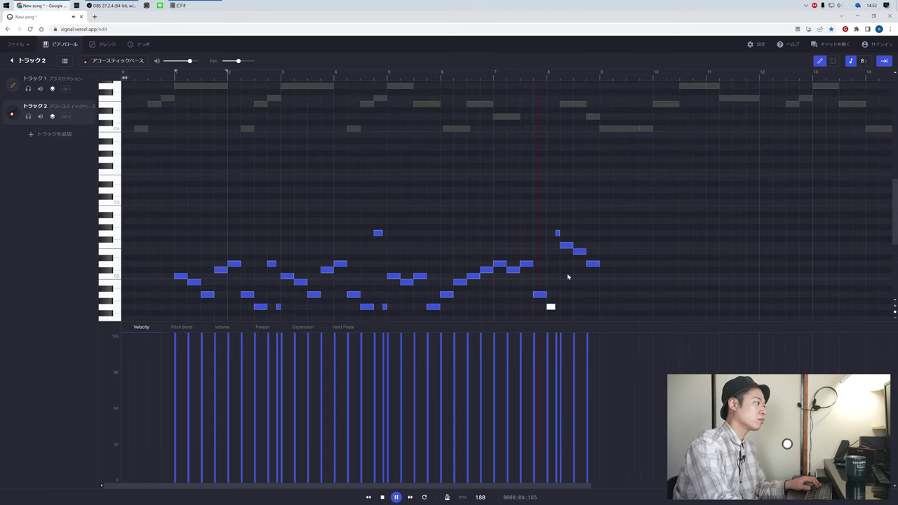
- Enter one-beat bass notes C2, B1, C2 and G1 in the bar starting at ruler mark 9
click(603, 277)
click(617, 282)
click(630, 276)
drag(642, 294, 645, 309)
- Enter bass notes A#1, A1 and A#1 from ruler mark 10, a G1 under the second A#1, and A1 after it
click(655, 288)
click(672, 294)
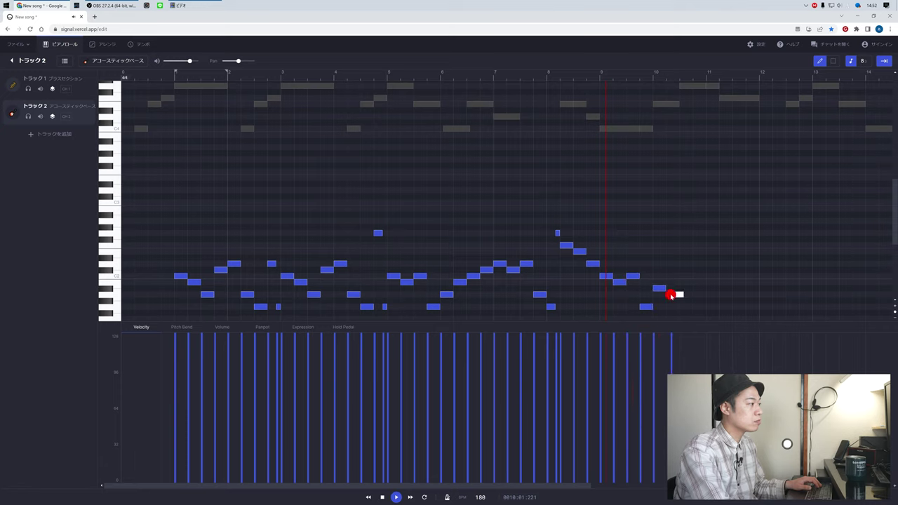
double_click(677, 294)
click(672, 294)
click(686, 288)
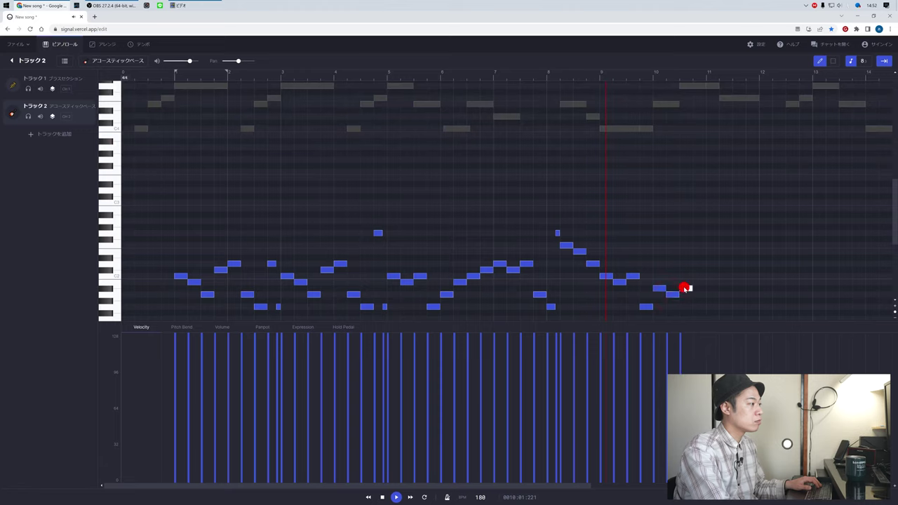
click(685, 307)
click(697, 295)
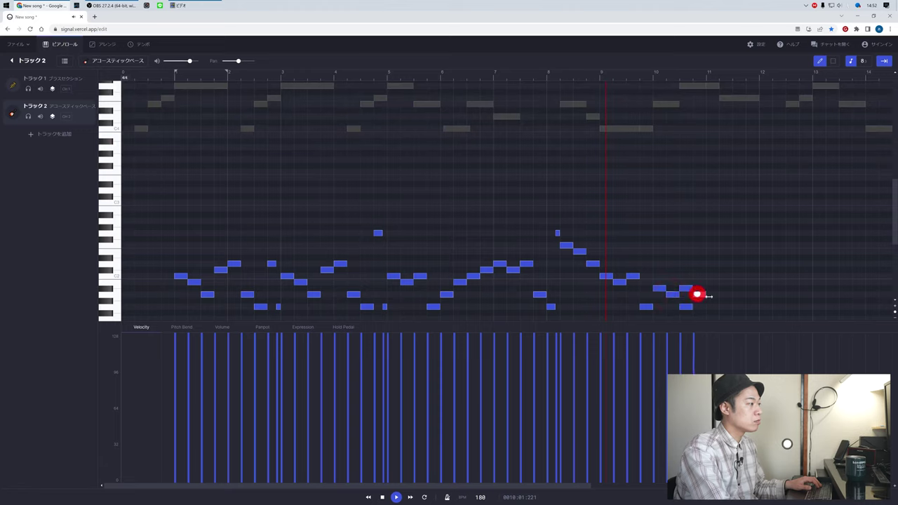
- Enter one-beat bass notes A1, F1, A1 and G#1 from ruler mark 11 and listen to the result
click(710, 306)
drag(710, 305, 749, 300)
click(723, 307)
key(space)
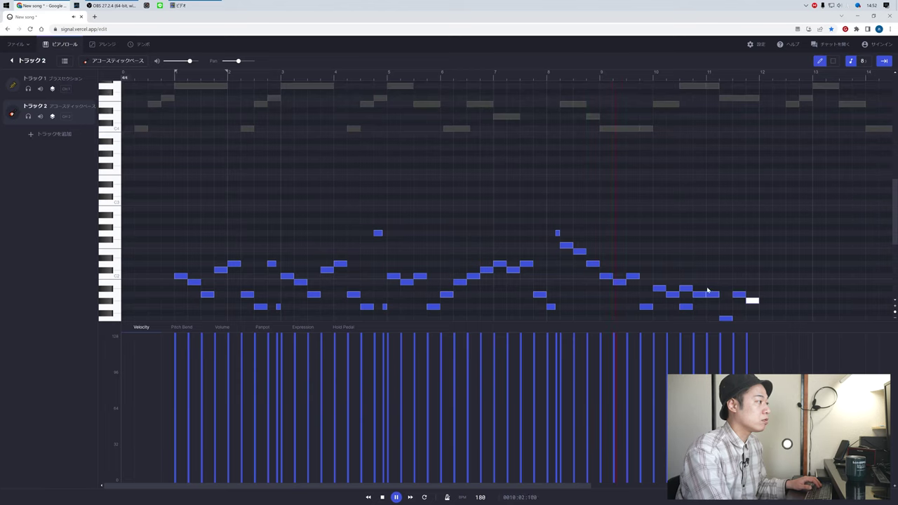
key(space)
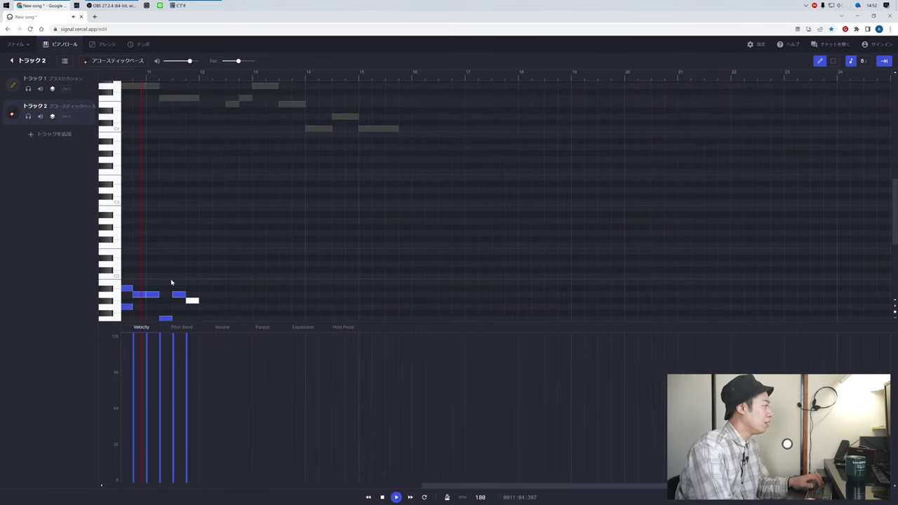
- Shift the overlapping G1 and all notes after it one beat later, and split the last beat before ruler mark 12 into short A1 and F1 notes
key(a)
key(a)
key(space)
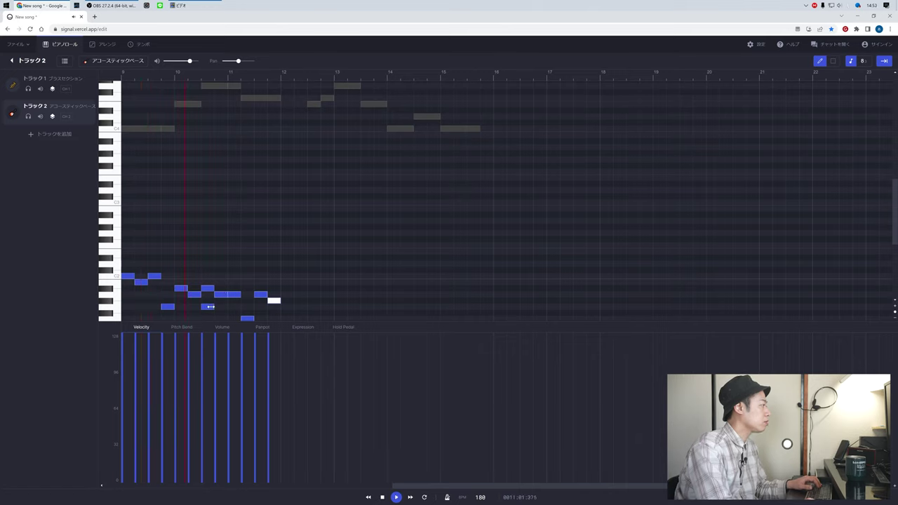
drag(209, 306, 274, 301)
click(220, 294)
click(275, 296)
click(278, 318)
key(space)
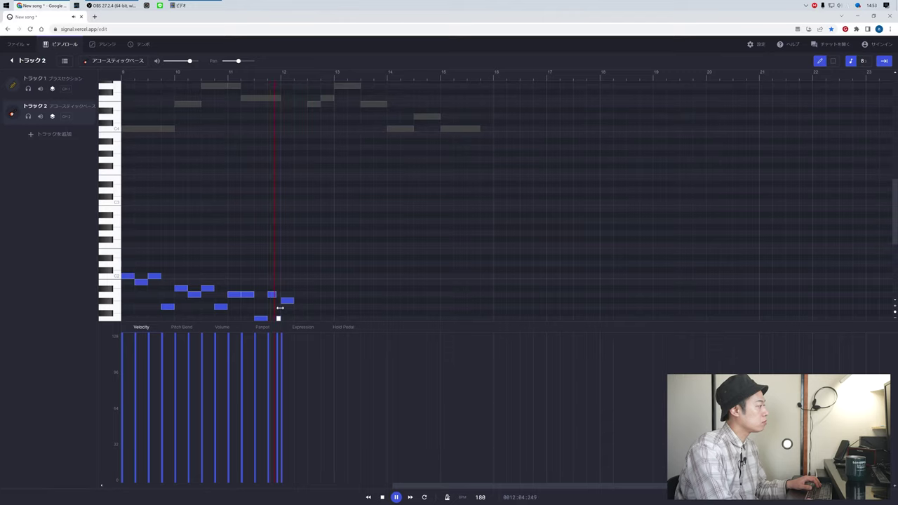
- After the G#1 at ruler mark 12, add a one-beat C2, short G2 and F2 notes, and a one-beat G#1
click(286, 301)
click(297, 275)
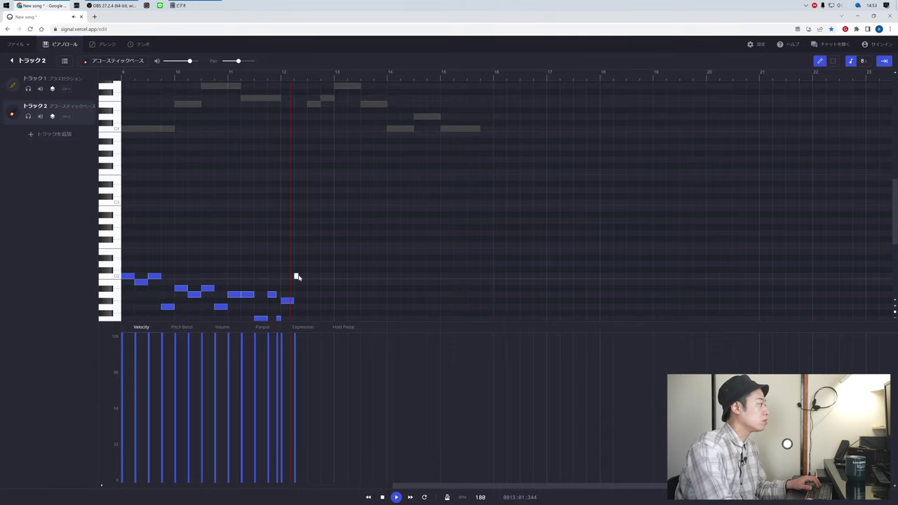
click(298, 278)
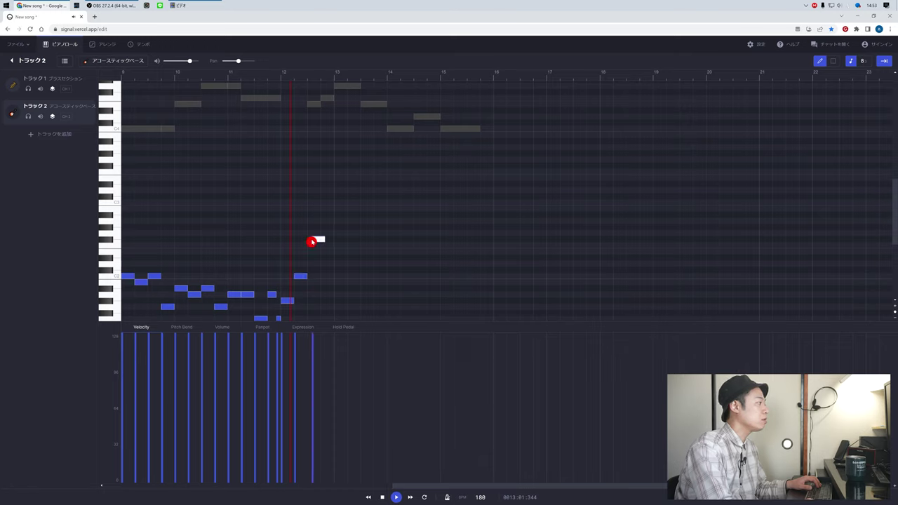
drag(311, 233, 306, 233)
click(317, 245)
click(322, 295)
- Enter G2, G1, two short G2 notes sharing one beat, and G1 in the bar starting at ruler mark 13
drag(323, 295, 341, 232)
click(349, 307)
click(366, 233)
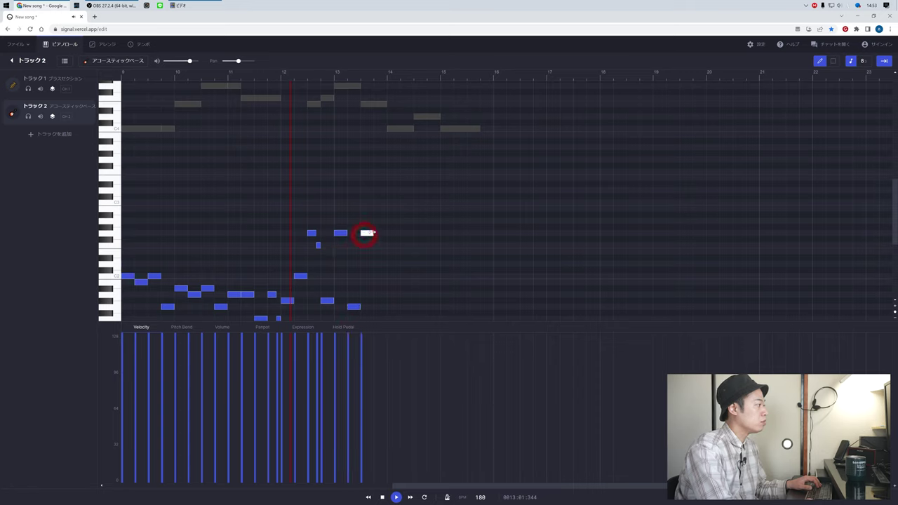
drag(372, 233, 368, 233)
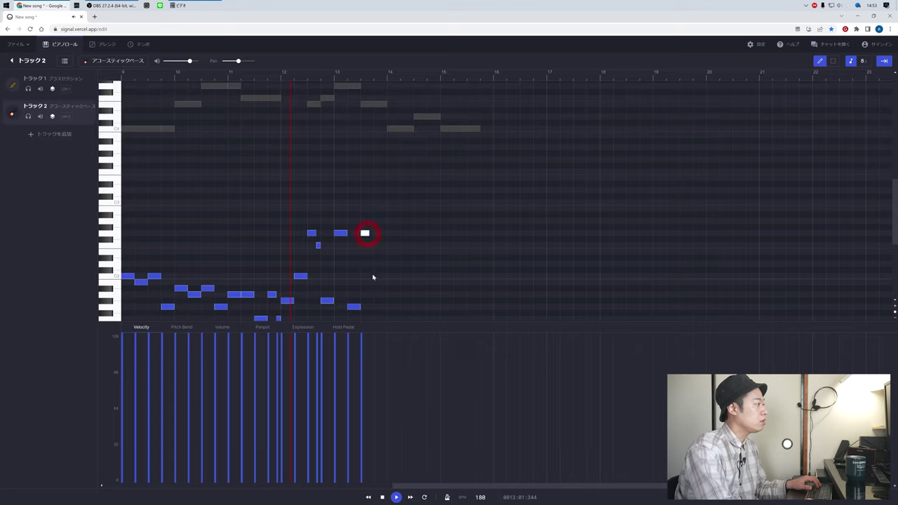
click(374, 233)
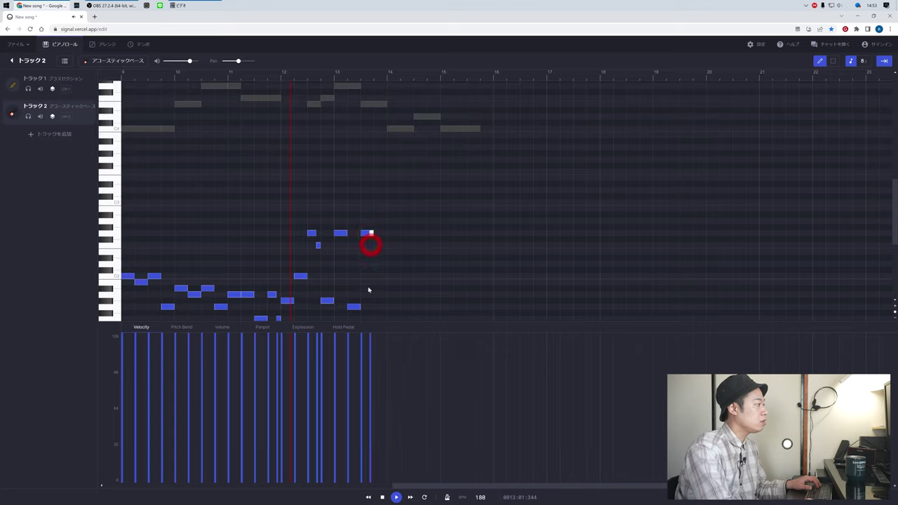
click(374, 308)
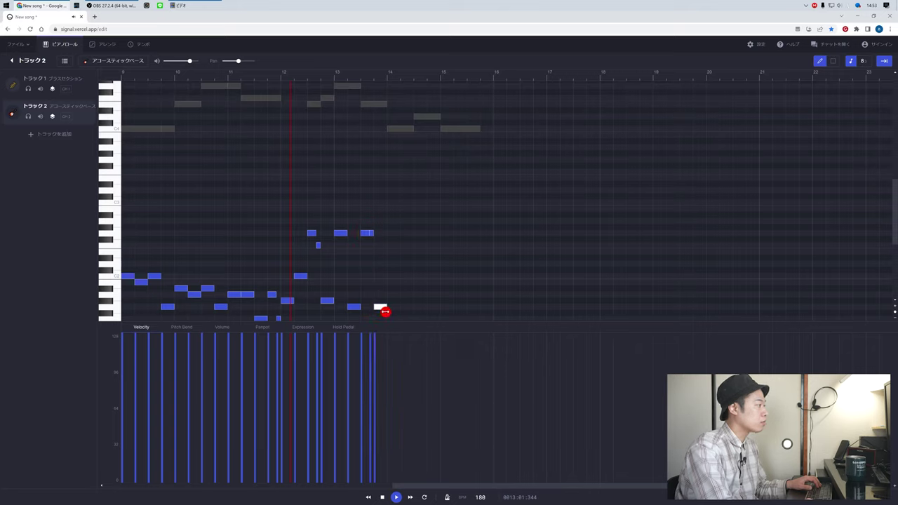
- Duplicate the bass phrase of the bar at ruler mark 13 to ruler mark 14 and listen to it
key(2)
drag(388, 218, 334, 310)
key(ctrl+c)
key(ctrl+d)
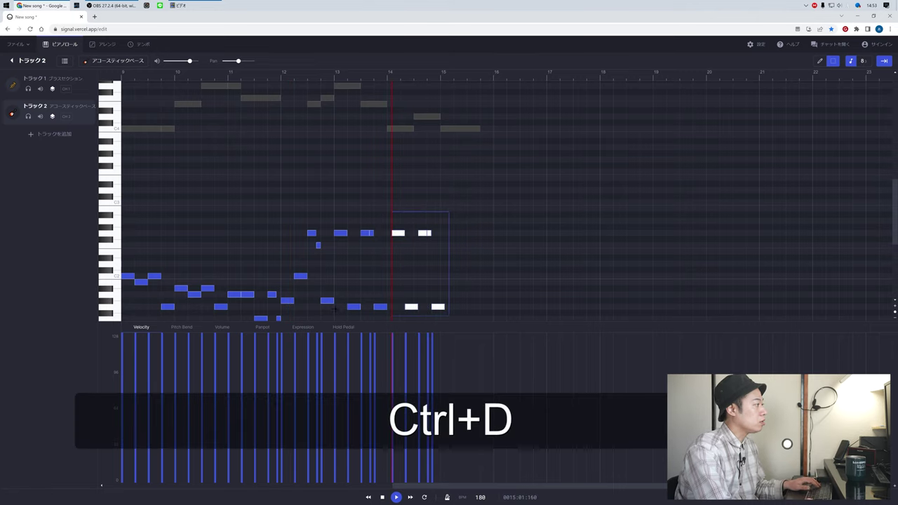
key(space)
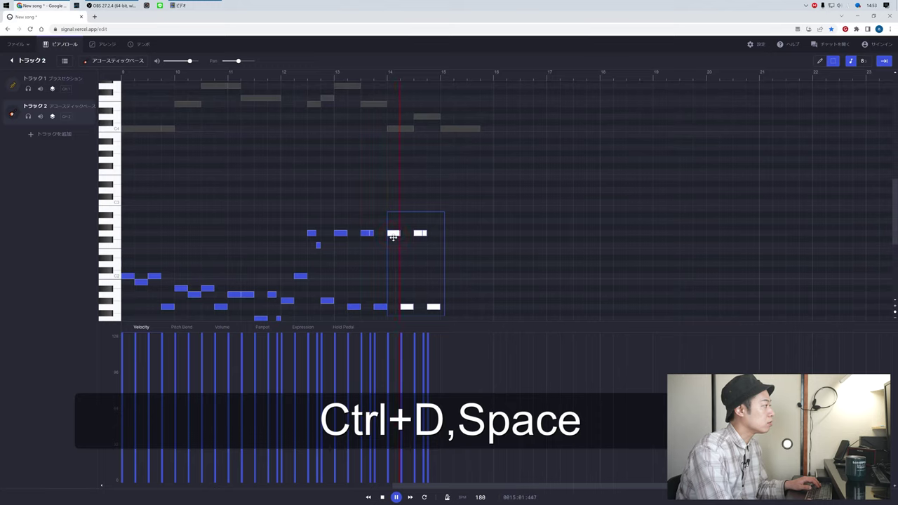
click(452, 292)
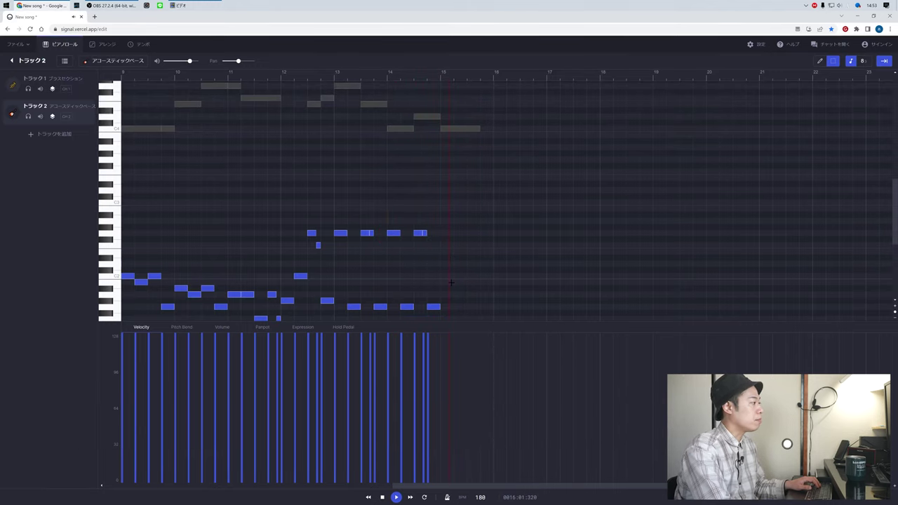
- Enter a descending ending after ruler mark 15 with a short C2, one-beat A#1, A1 and G#1, a short G1, and then a short B1
scroll(451, 283, down, 3)
key(1)
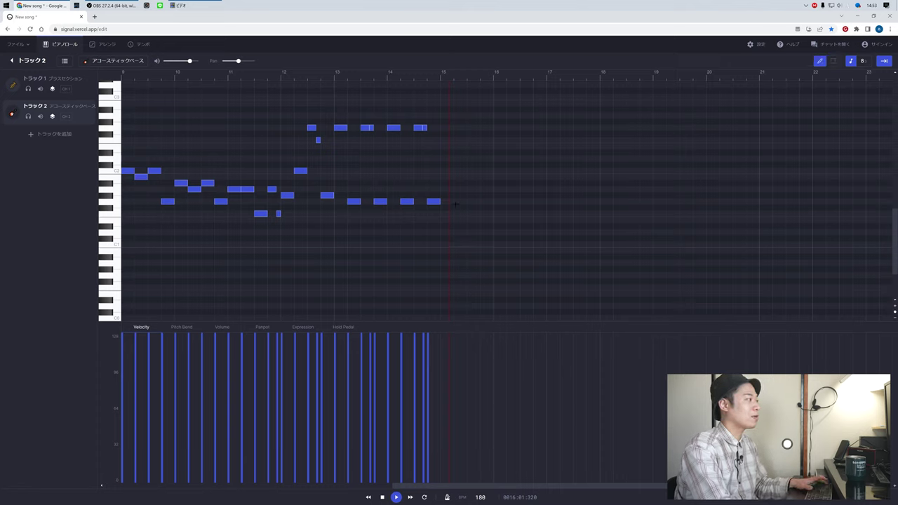
mouse_move(453, 226)
mouse_down()
mouse_move(447, 172)
mouse_move(483, 198)
mouse_move(506, 202)
mouse_move(508, 189)
mouse_move(503, 204)
mouse_up()
click(470, 191)
right_click(511, 189)
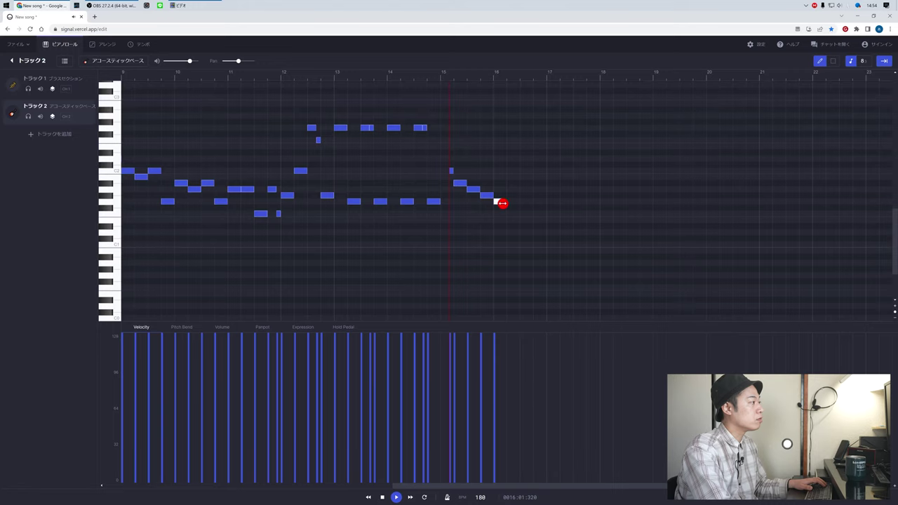
click(509, 177)
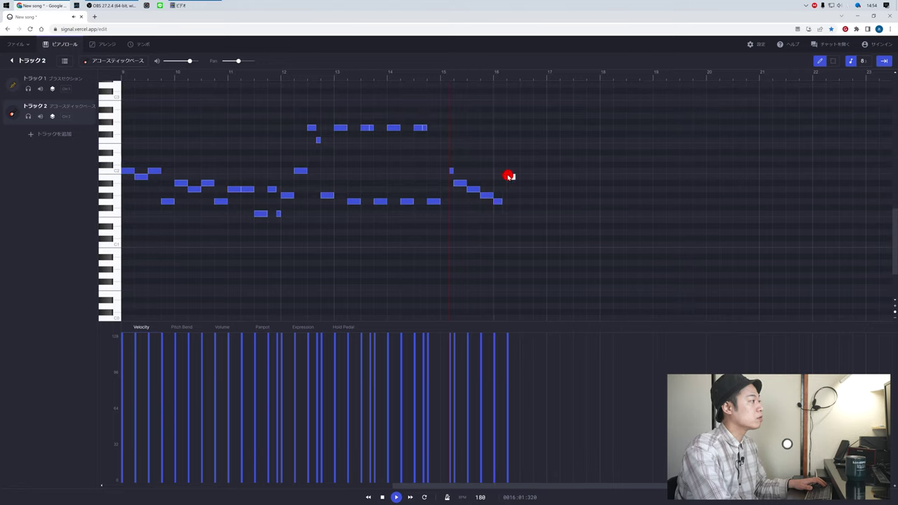
- Finish the acoustic bass line after ruler mark 16 with ascending A1, B1 and C2 notes and a closing C2 about one bar long
drag(504, 196, 507, 189)
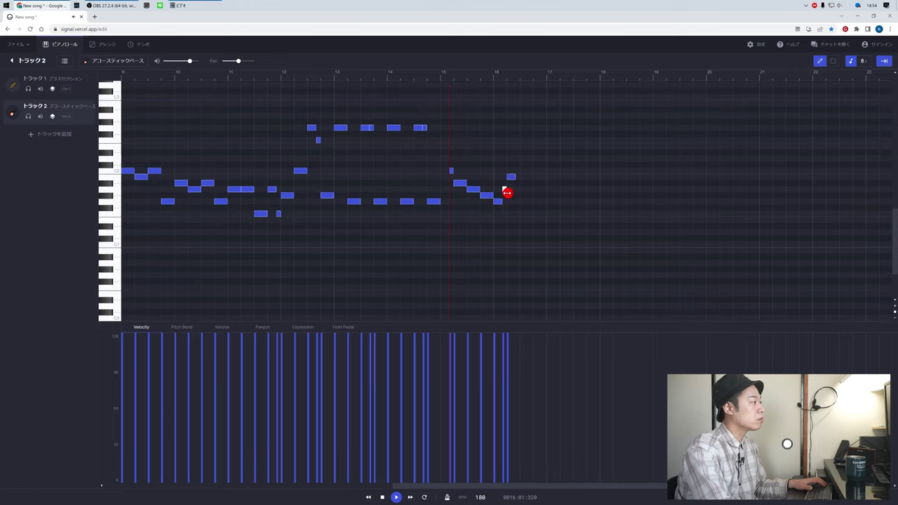
click(517, 171)
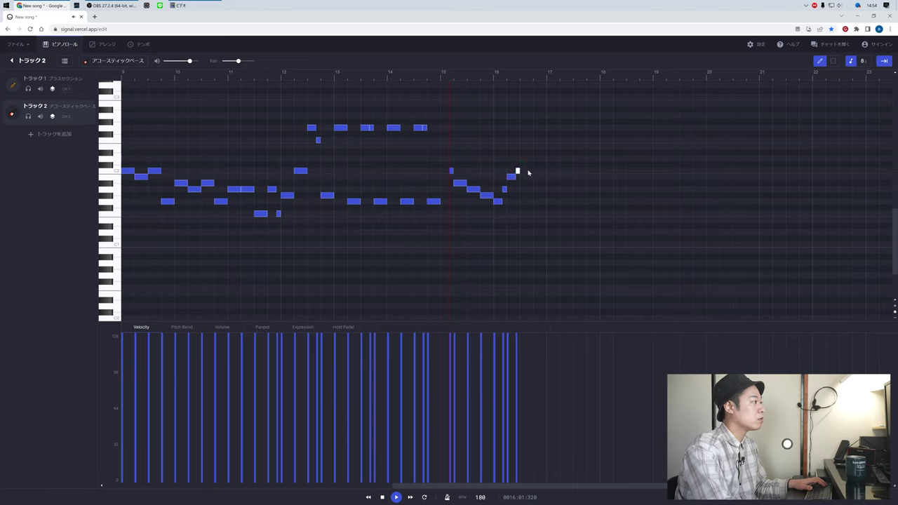
click(536, 171)
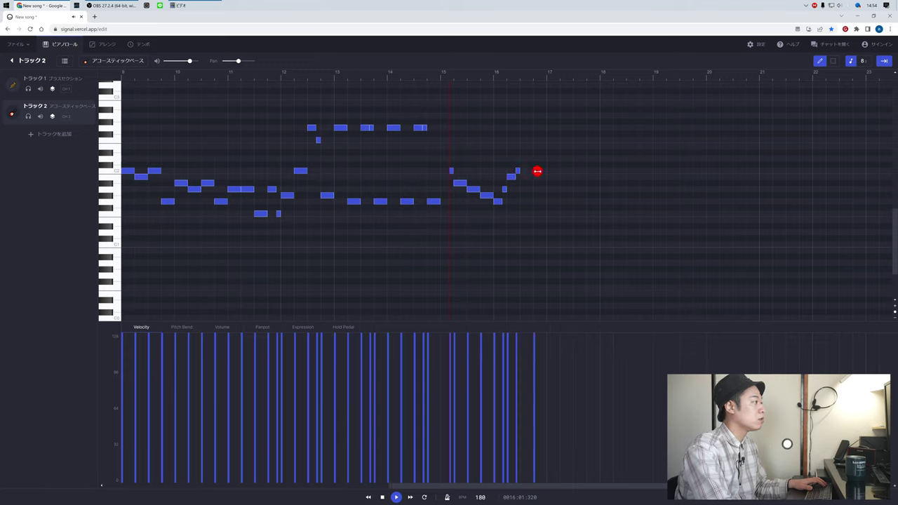
drag(537, 170, 588, 181)
- Play back the new bass ending, rewind the song to its beginning and restart playback
key(space)
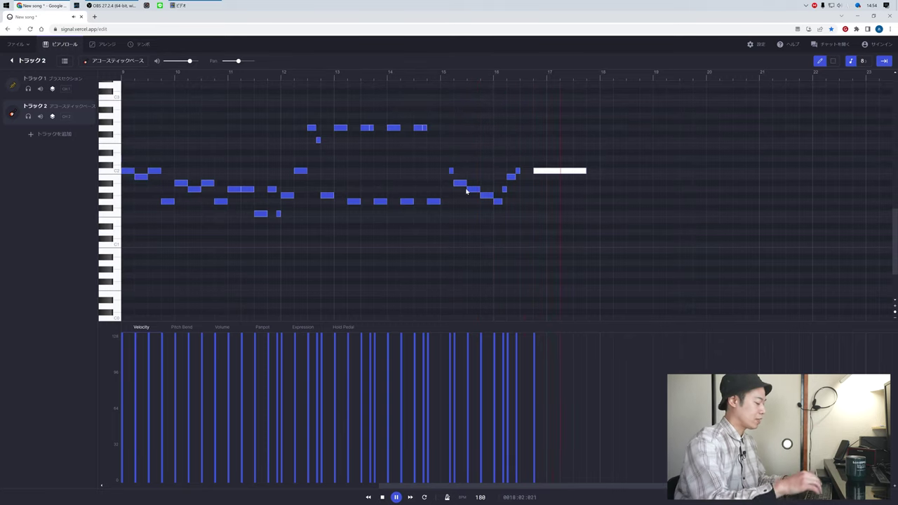
key(space)
key(a)
key(a)
key(a)
key(a)
key(a)
key(a)
key(a)
key(a)
key(a)
key(a)
key(a)
key(a)
key(a)
key(a)
key(a)
key(a)
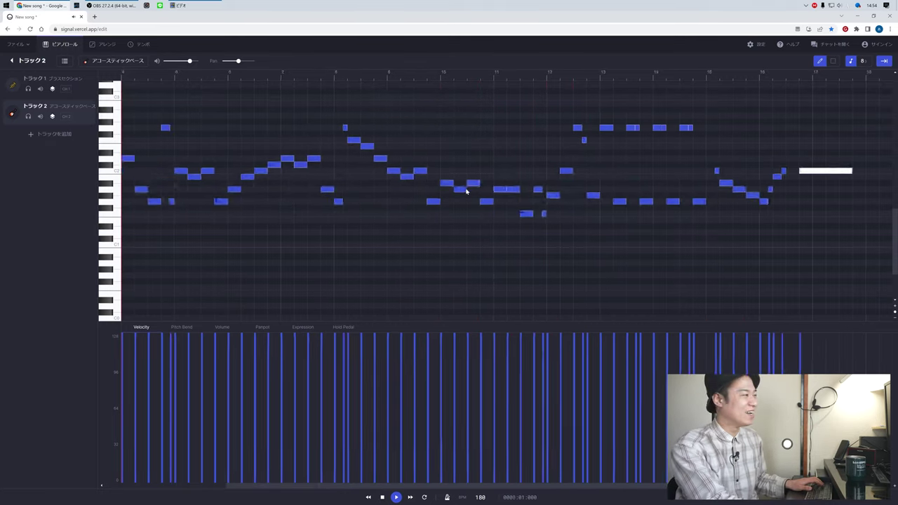
key(space)
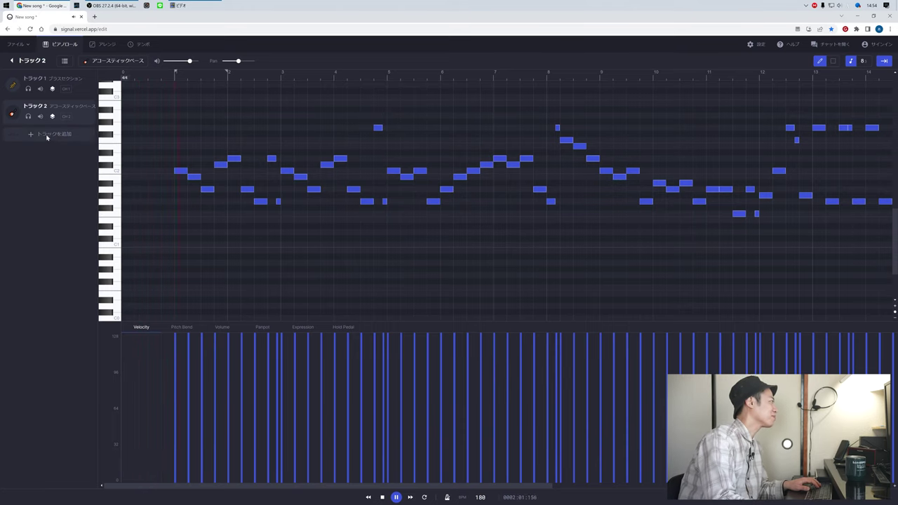
- Add a third track and assign it the エレクトリックピアノ (electric piano) instrument
click(33, 136)
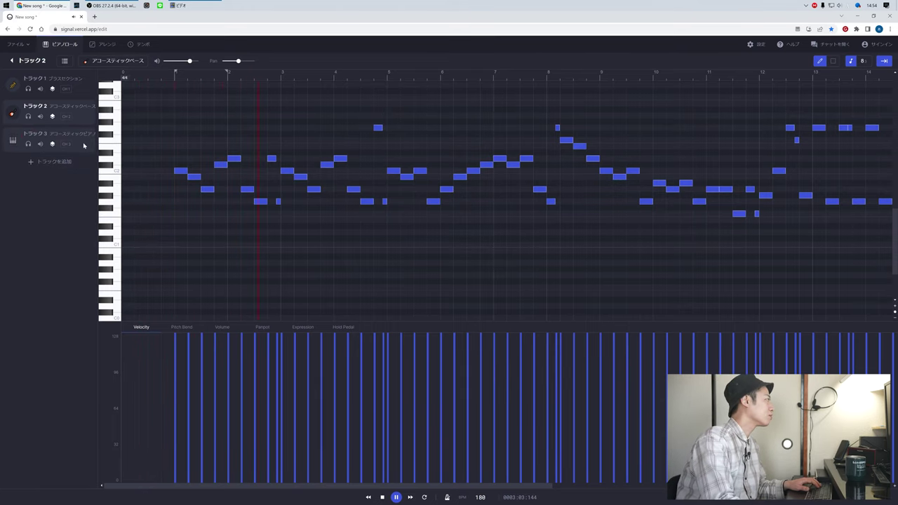
click(83, 145)
click(118, 61)
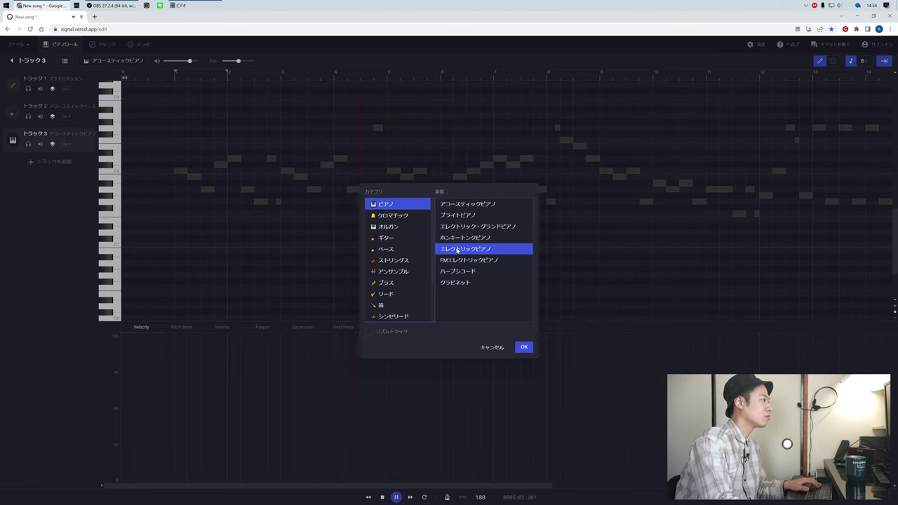
click(524, 347)
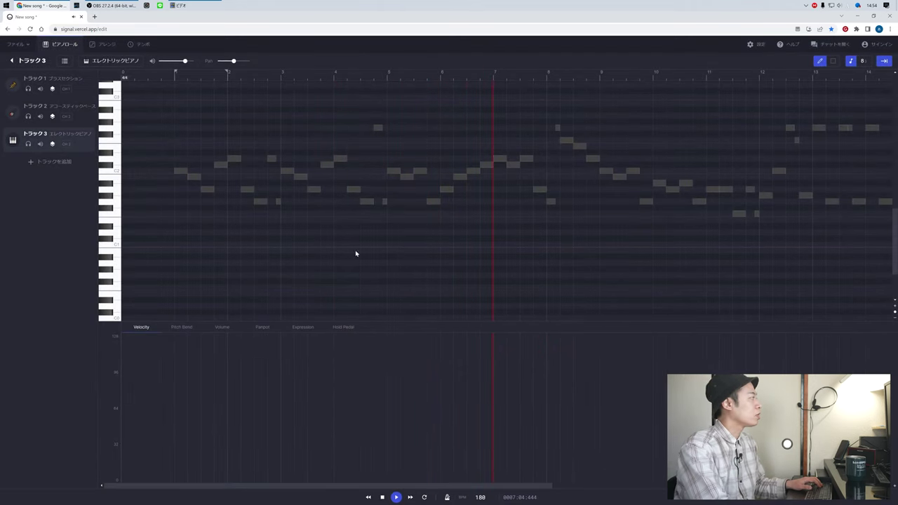
- Shift the C4 brass note in track 1 near ruler mark 6 so it starts exactly on that mark
scroll(446, 225, up, 5)
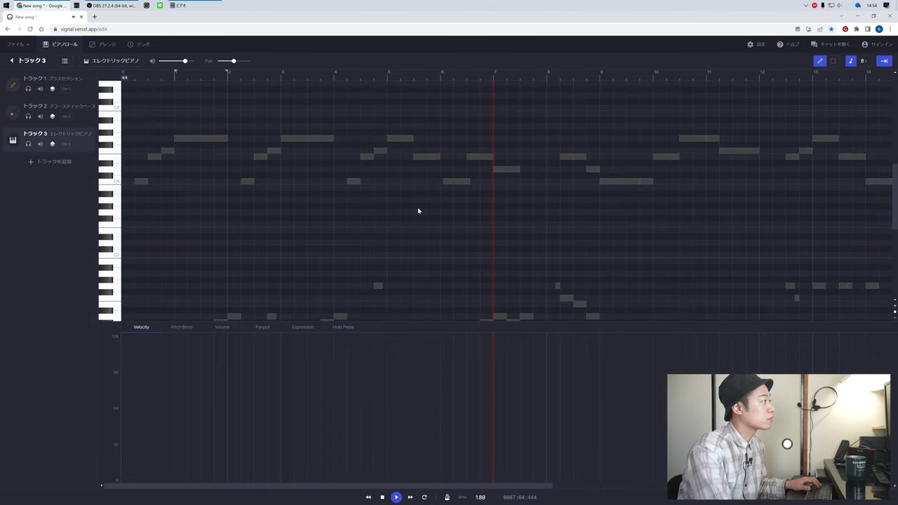
click(453, 180)
key(ctrl+z)
key(ctrl+z)
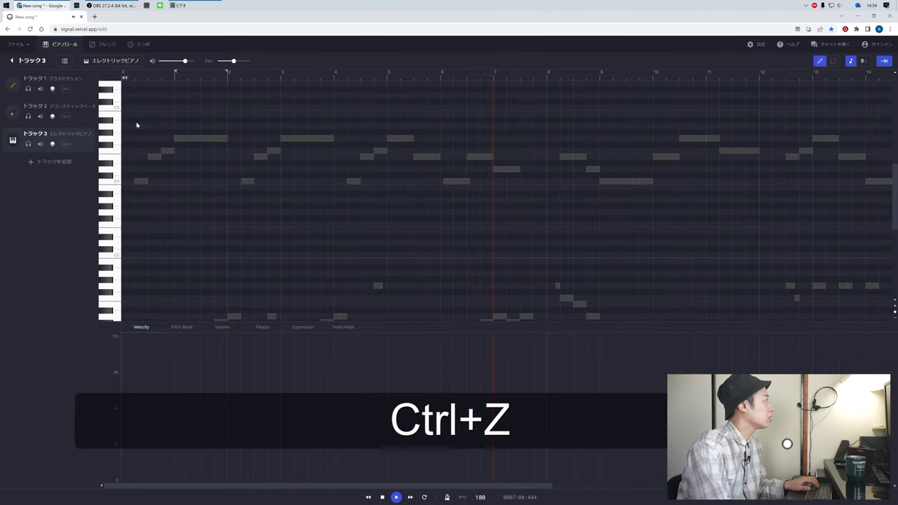
drag(460, 183, 455, 183)
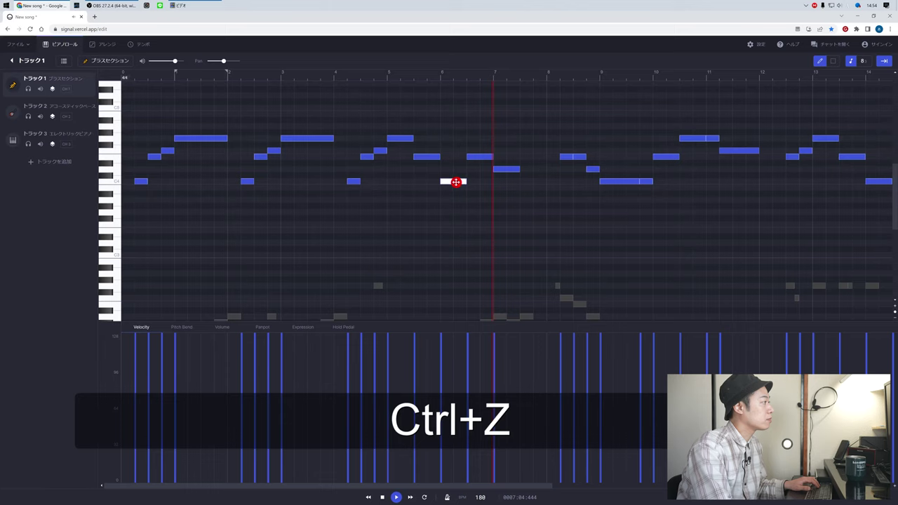
- Listen to the song through to its end while viewing tracks 3 and 2, and rewind to the beginning
key(a)
key(space)
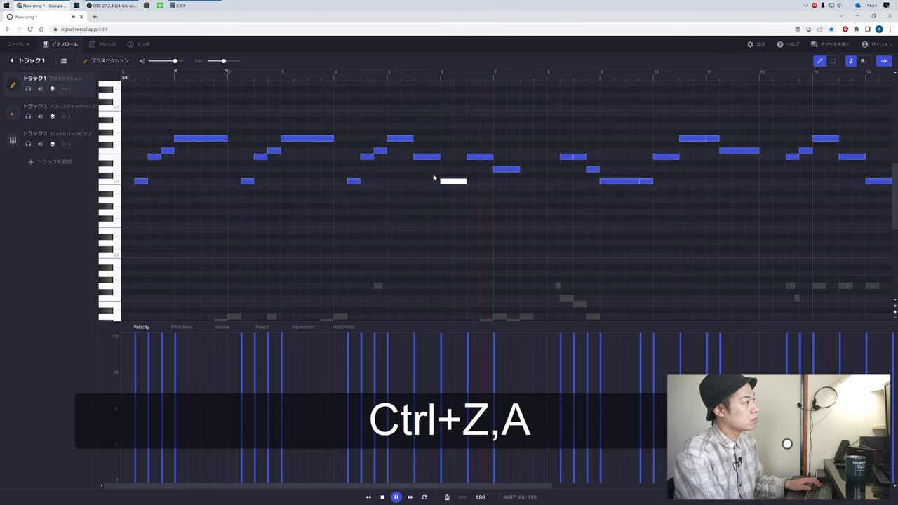
click(85, 148)
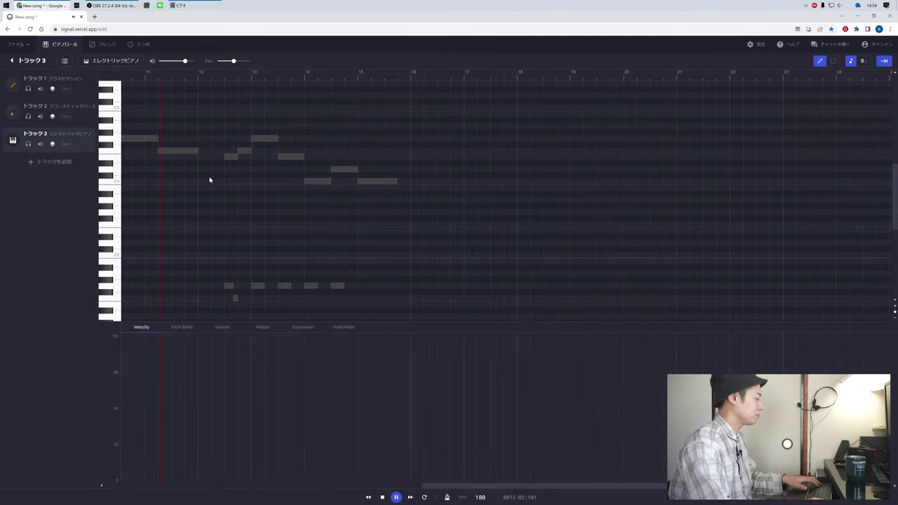
click(65, 108)
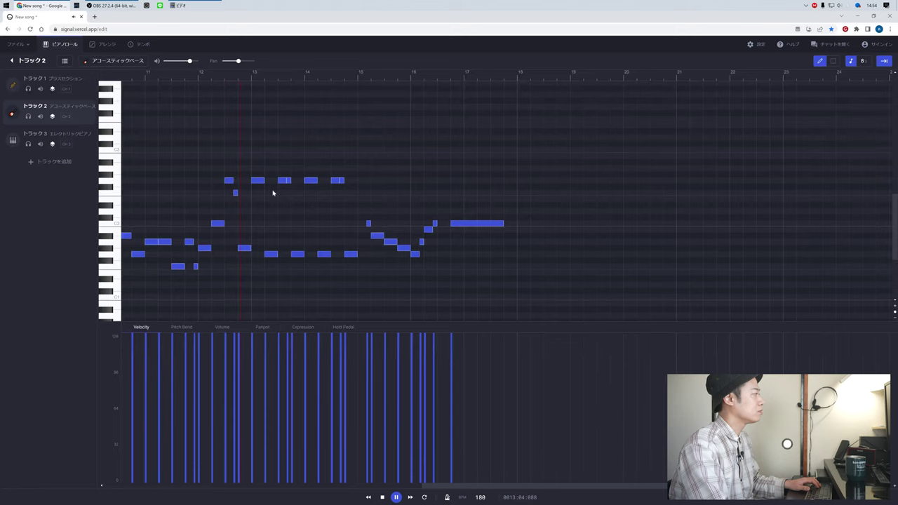
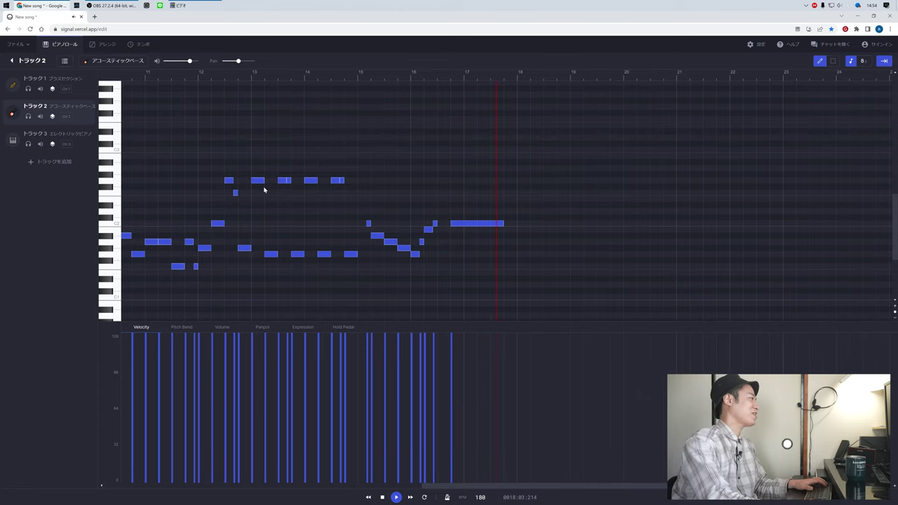
key(a)
key(a)
key(a)
key(a)
key(a)
key(a)
key(a)
key(a)
key(a)
key(a)
key(a)
key(a)
key(a)
key(a)
key(a)
key(a)
key(a)
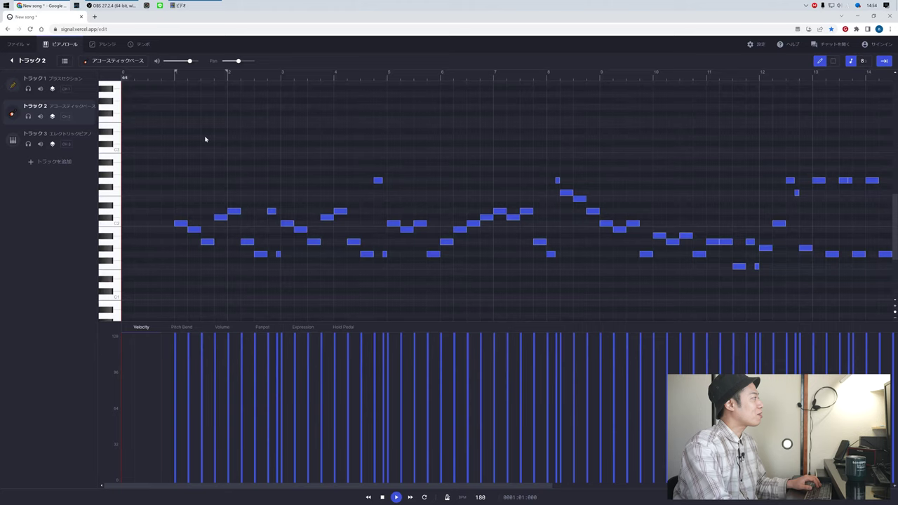
- On track 3, place a short four-note chord of E4, C4, B3 and G3 just after ruler mark 1 and audition it
click(88, 145)
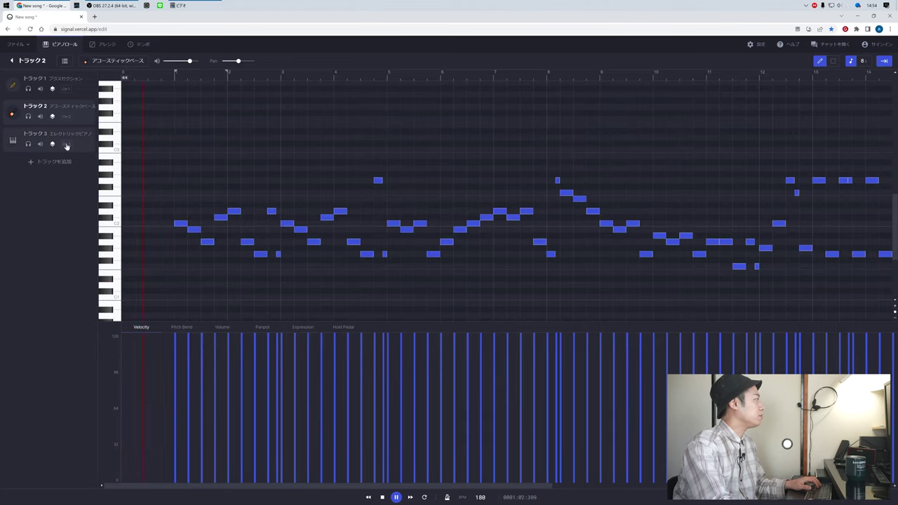
click(186, 224)
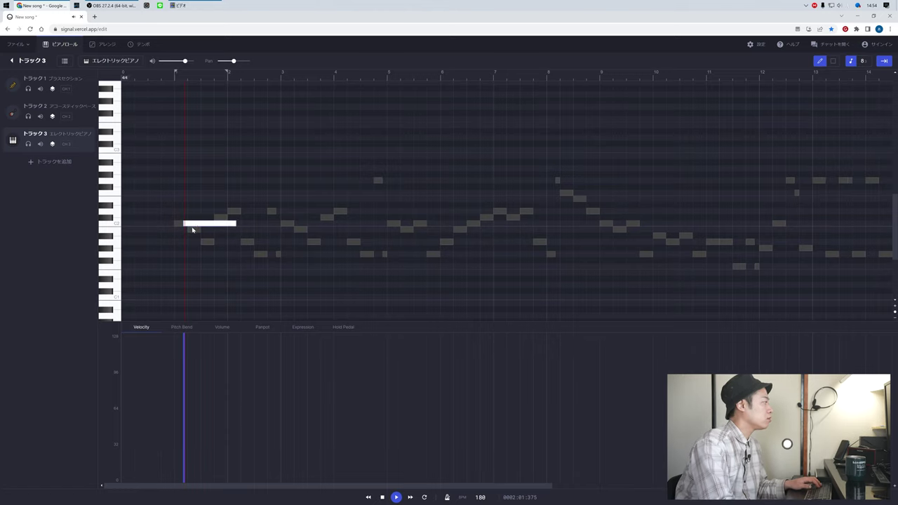
double_click(197, 223)
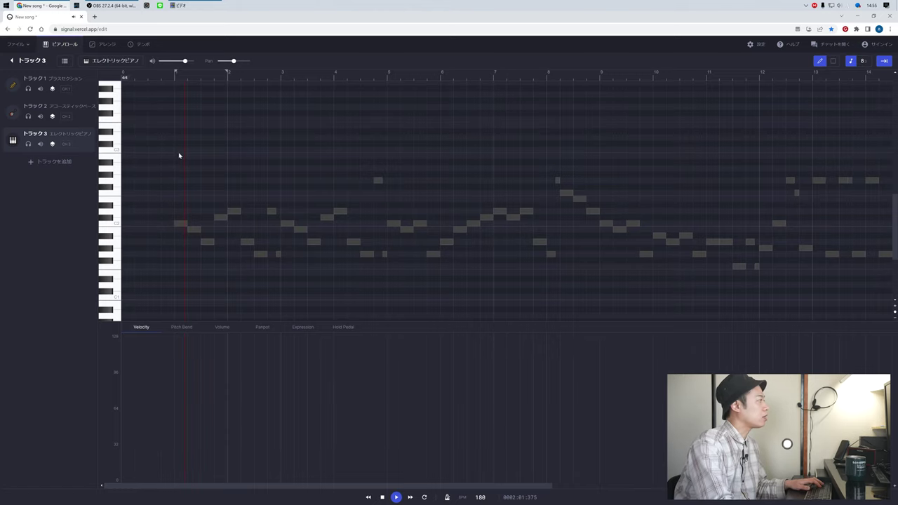
scroll(181, 152, down, 5)
scroll(181, 153, up, 6)
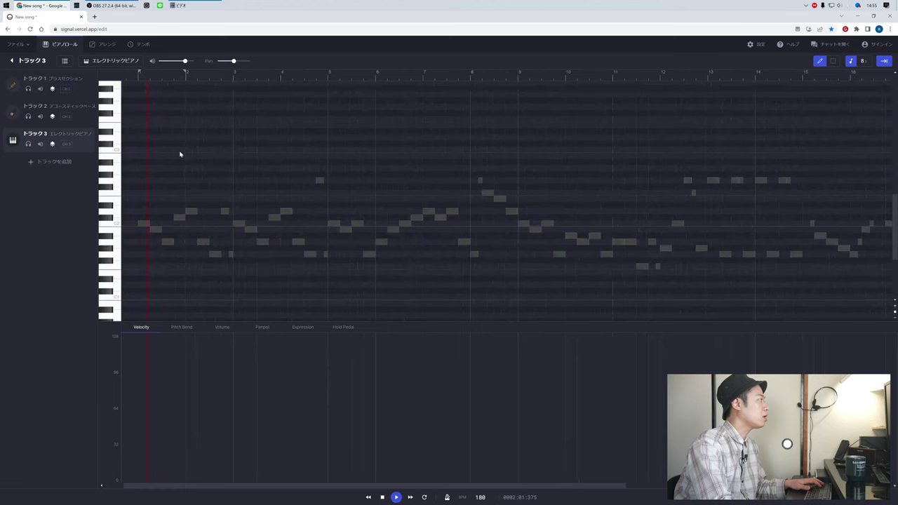
scroll(176, 154, up, 3)
click(113, 181)
mouse_move(113, 182)
mouse_down()
mouse_move(116, 150)
mouse_move(145, 157)
mouse_move(136, 157)
mouse_up()
drag(199, 156, 138, 182)
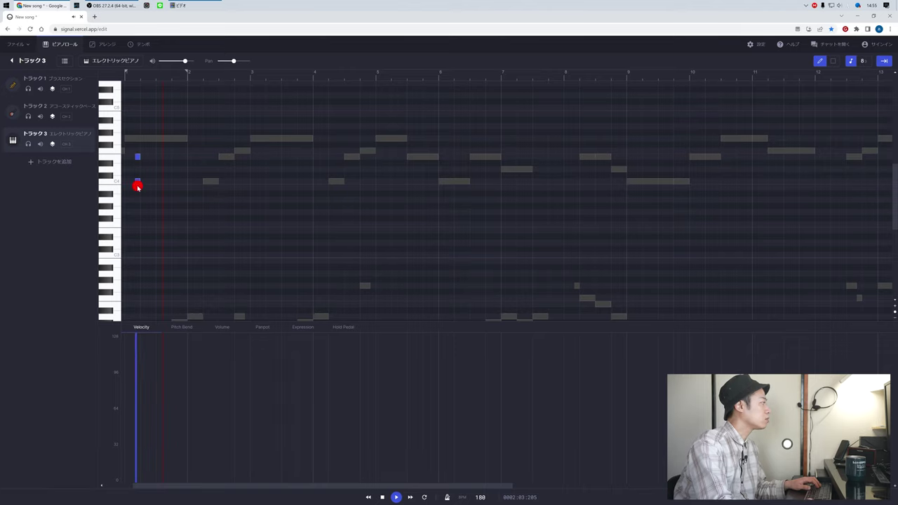
click(138, 213)
key(space)
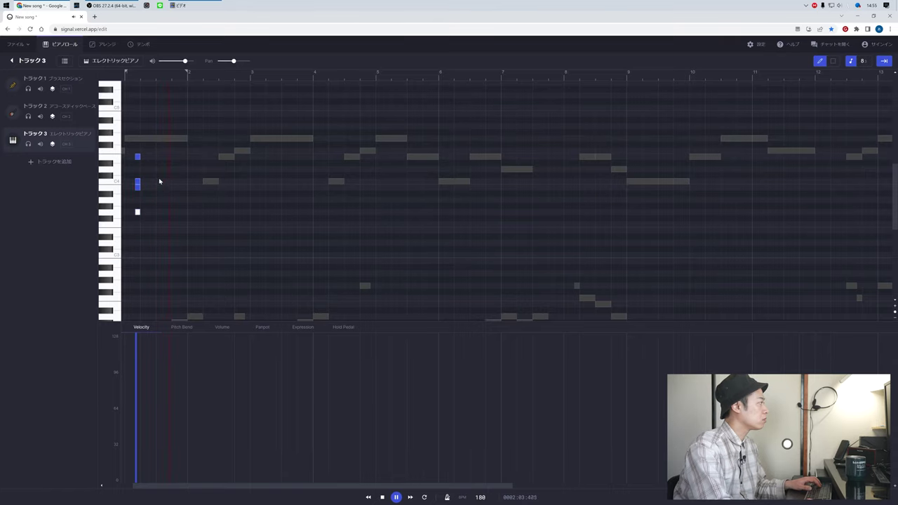
key(space)
- Add a longer E4, C4, B3 and G3 chord midway between ruler marks 1 and 2 on the electric piano track
click(160, 157)
drag(160, 156, 183, 167)
click(160, 184)
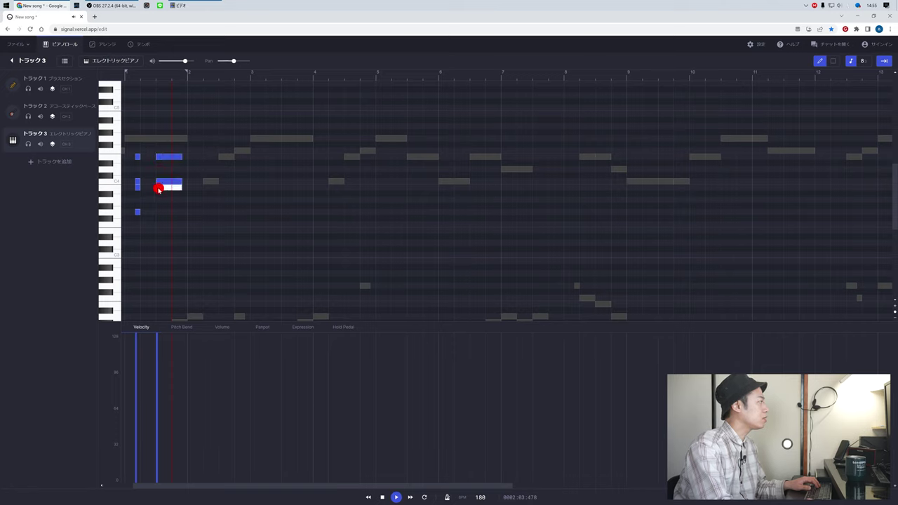
click(160, 212)
- Place a shorter F4, D4, C4 and A3 chord at ruler mark 2 and play it back
click(192, 149)
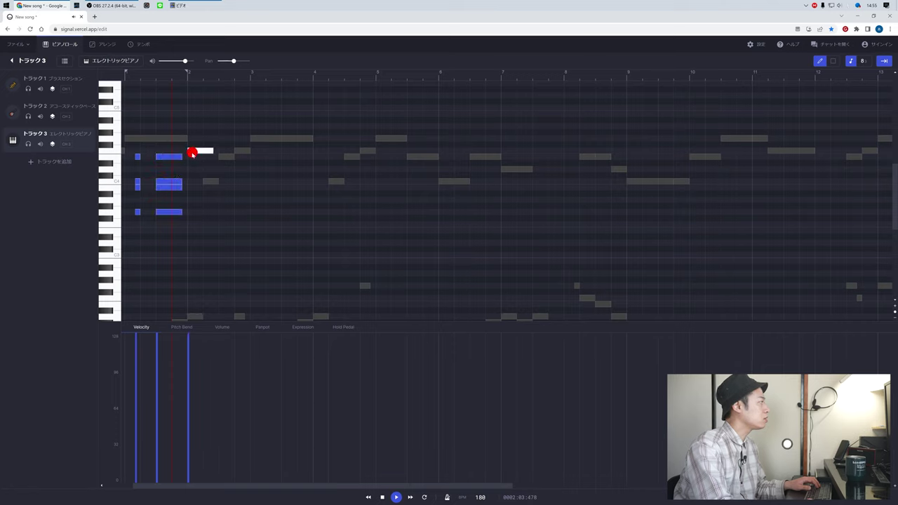
drag(212, 150, 203, 159)
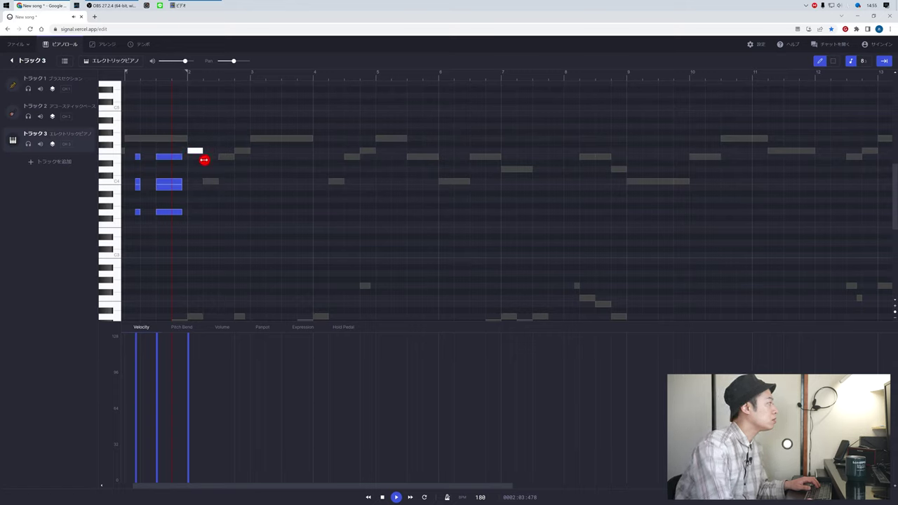
click(190, 169)
click(190, 182)
click(190, 200)
key(space)
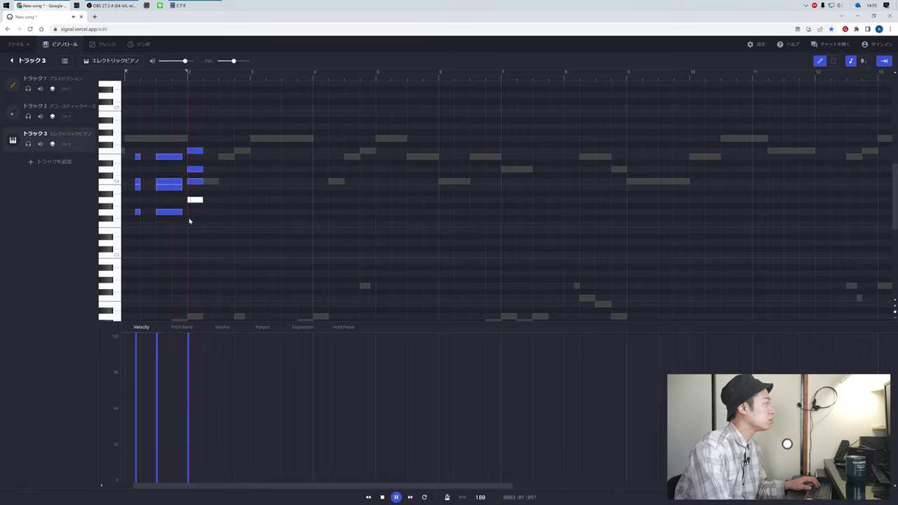
- Add an F4, D4, B3 and G3 chord between ruler marks 2 and 3, lengthen its notes and audition it
click(217, 151)
click(217, 170)
click(218, 187)
click(219, 211)
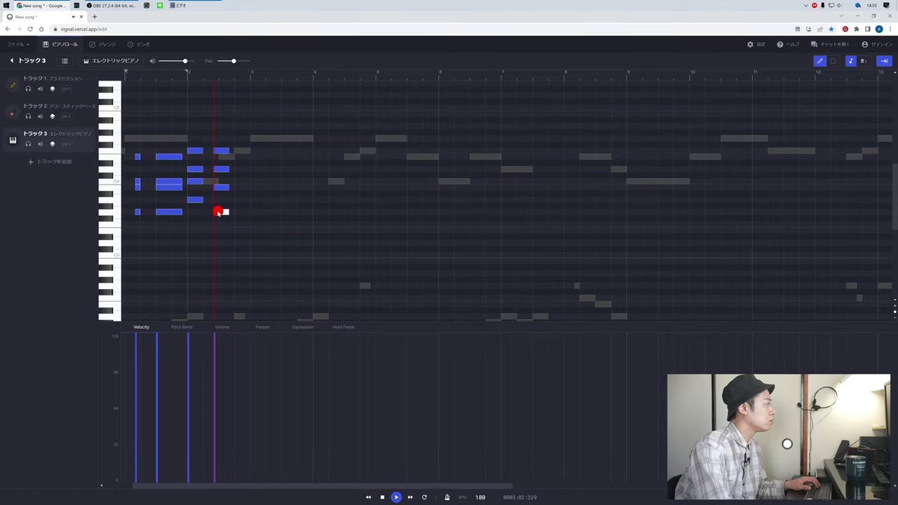
drag(218, 212, 238, 153)
click(221, 169)
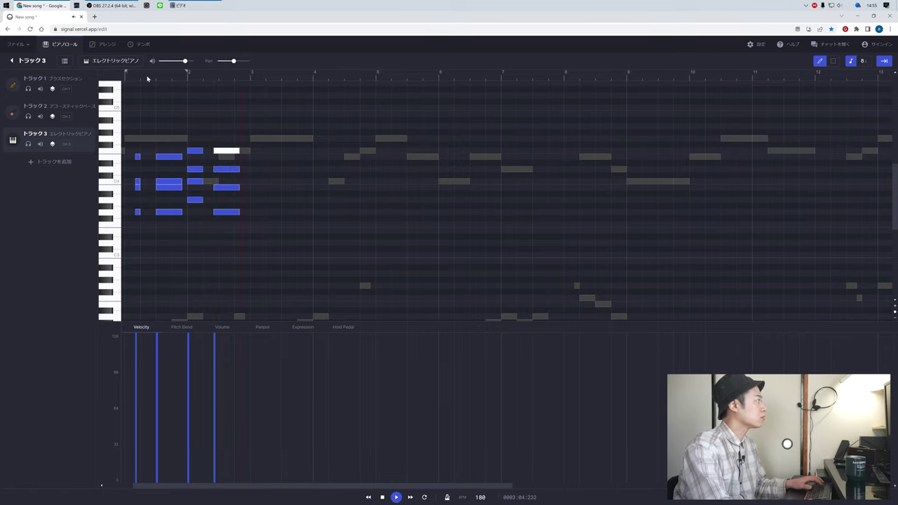
key(space)
key(space)
- Shorten all notes of the second and third electric piano chords and replay the passage
drag(181, 155, 171, 214)
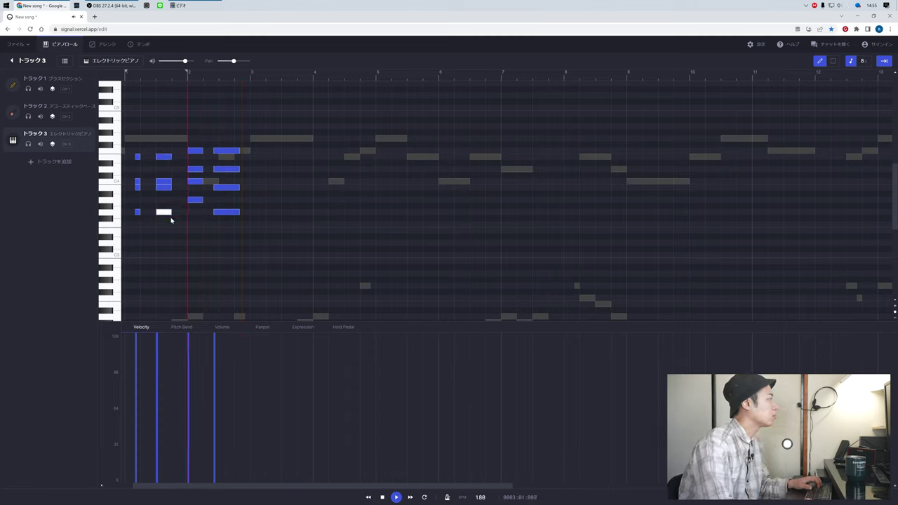
key(space)
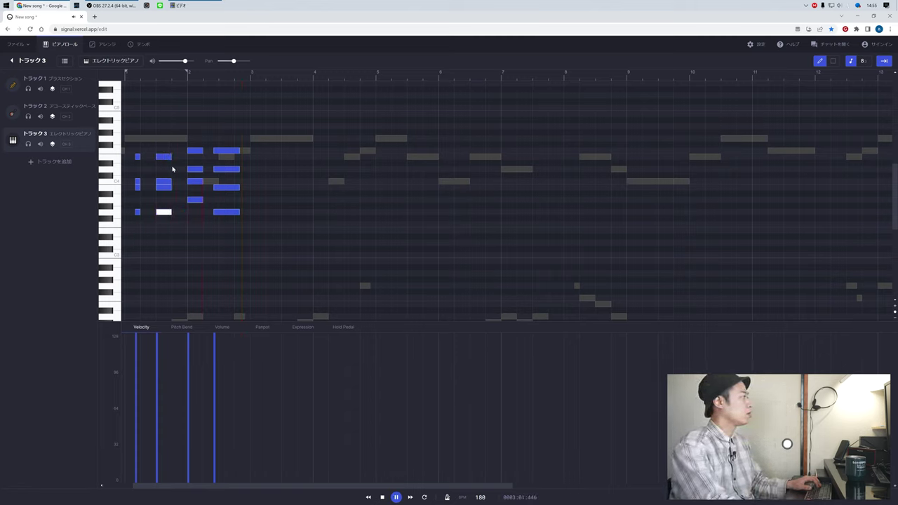
drag(204, 154, 198, 202)
key(a)
key(space)
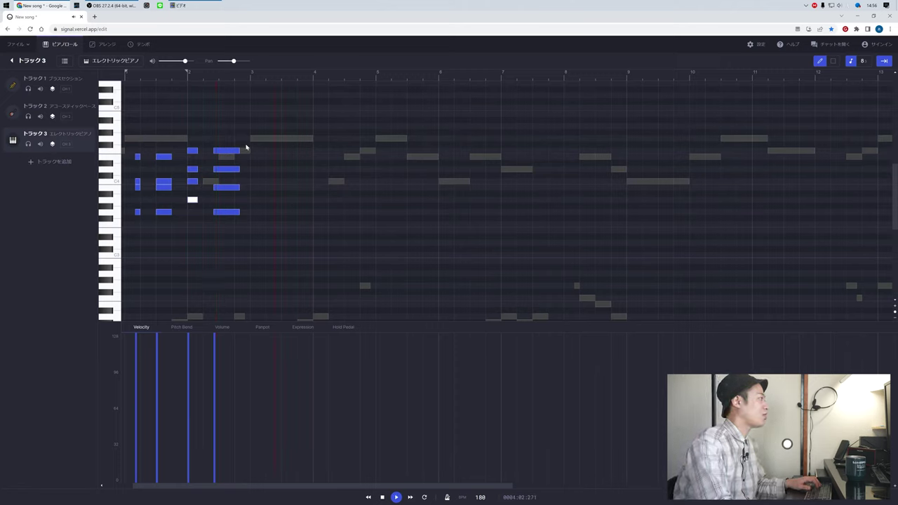
- Select all four electric piano chords between ruler marks 1 and 3, duplicate them into the following two bars and play the copy
key(2)
mouse_move(248, 138)
mouse_down()
mouse_move(234, 166)
mouse_move(121, 237)
mouse_up()
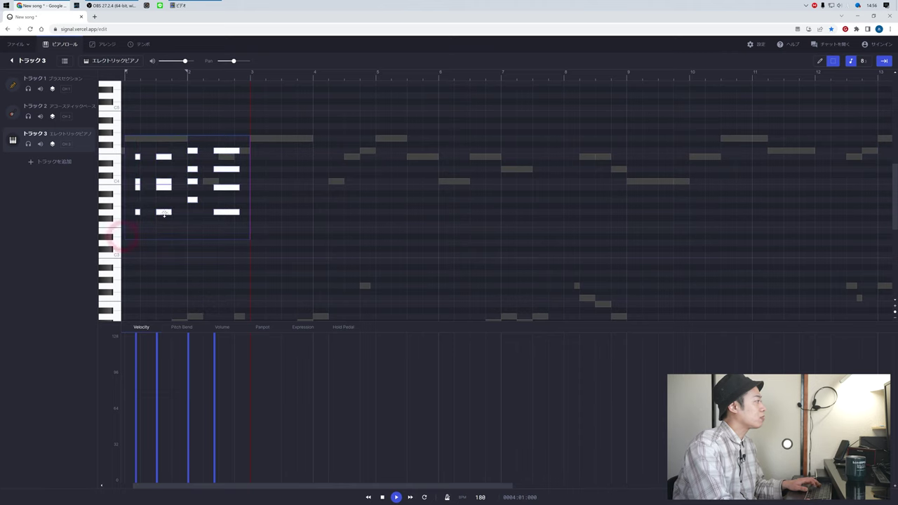
key(ctrl+c)
key(ctrl+d)
key(space)
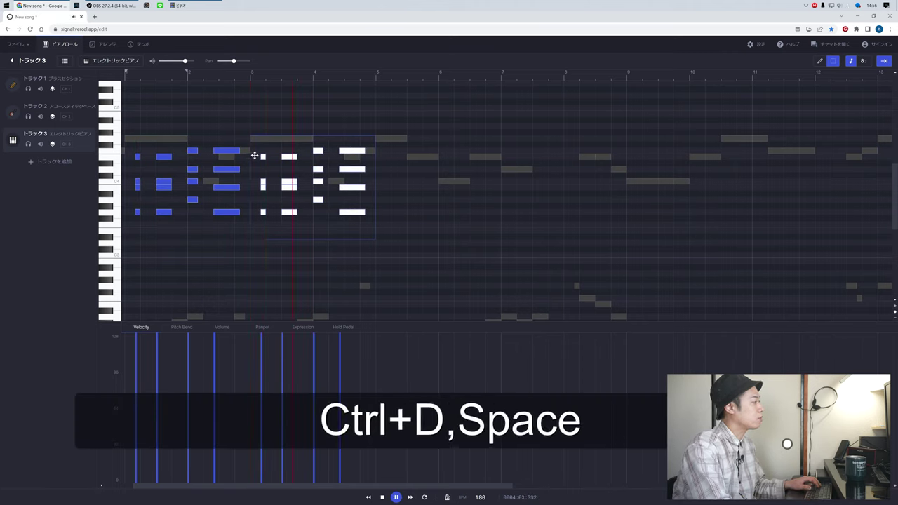
click(349, 162)
click(387, 163)
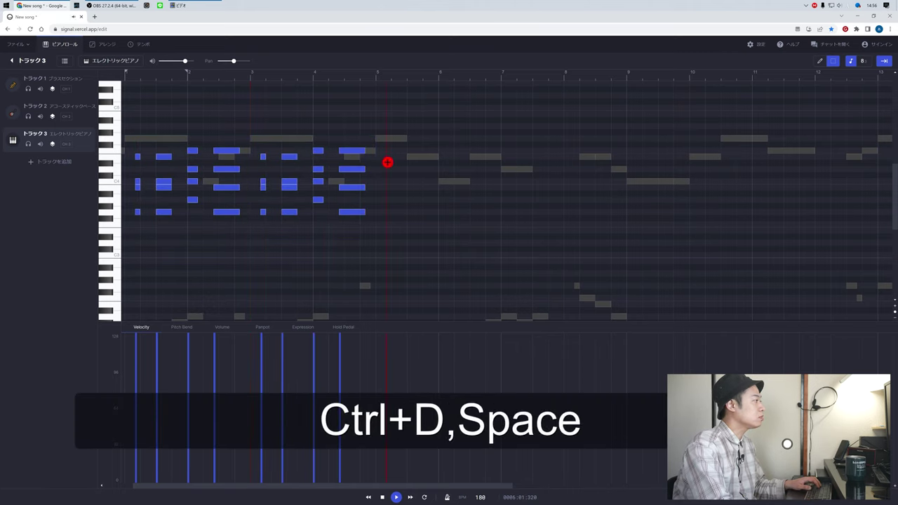
- Raise the last electric piano chord's D4 to D#4 and its F4 to G4, playing the passage back after each change
click(348, 150)
key(1)
drag(347, 168, 347, 162)
click(307, 74)
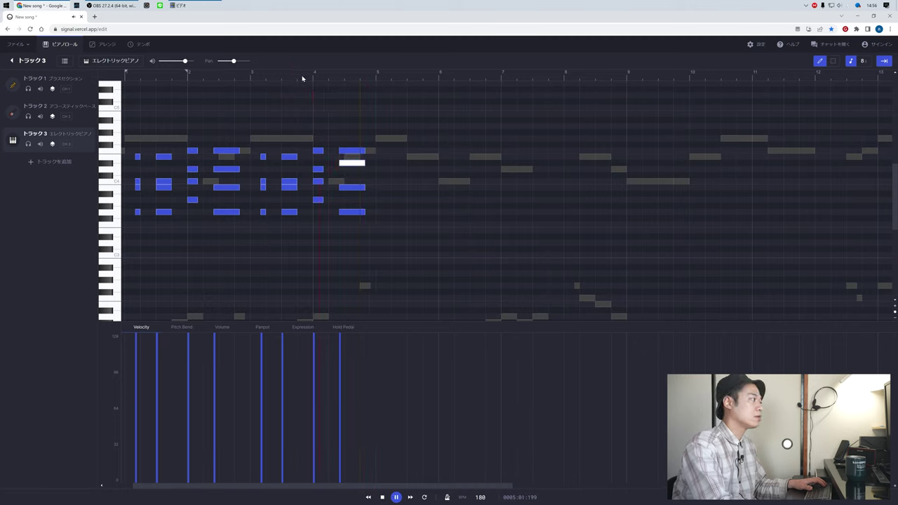
click(345, 150)
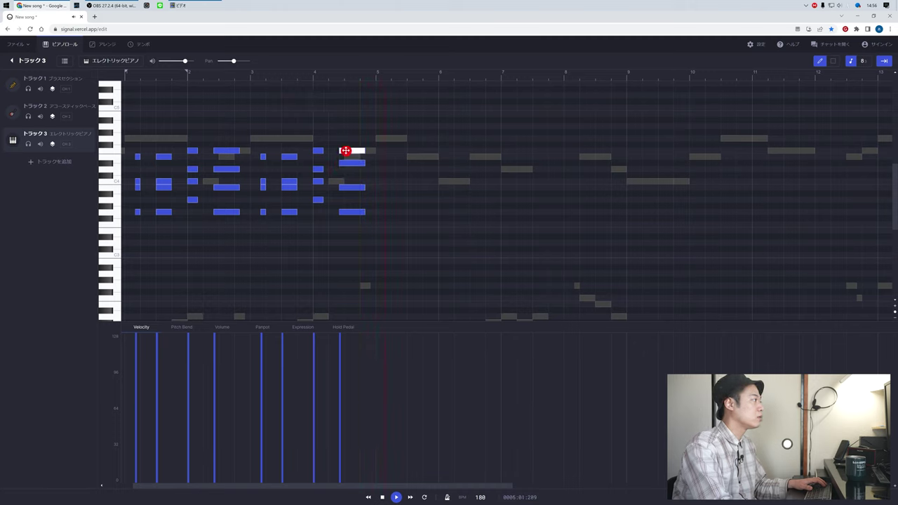
drag(345, 150, 344, 138)
click(317, 74)
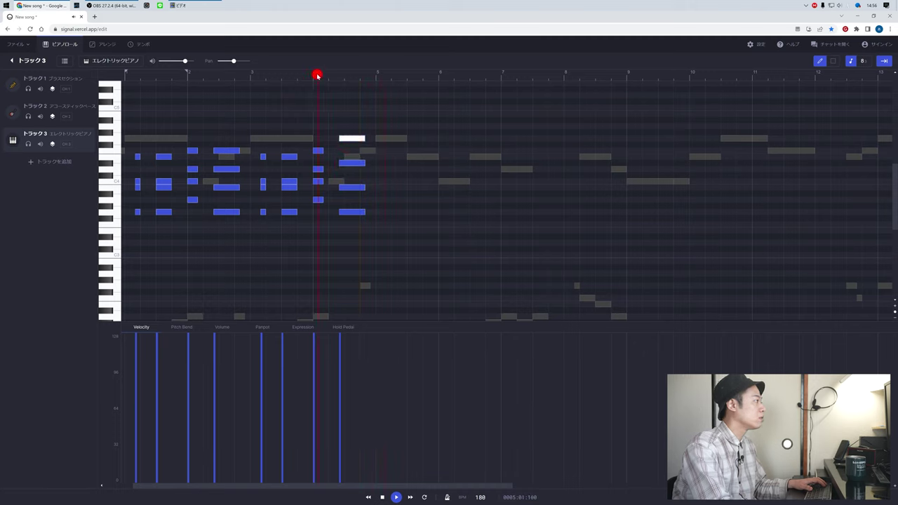
click(186, 75)
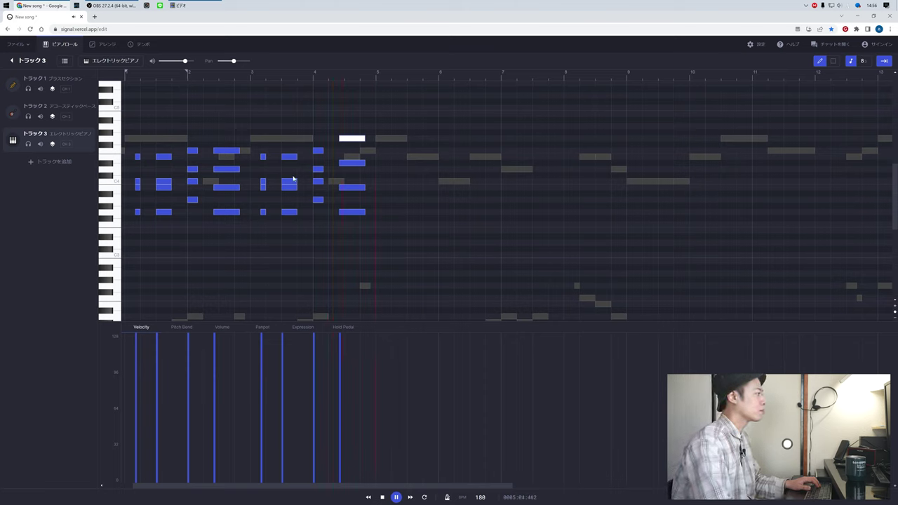
- Delete the G4 note of the last chord and the stray F4 note, and play the passage from before ruler mark 4
click(357, 150)
double_click(348, 137)
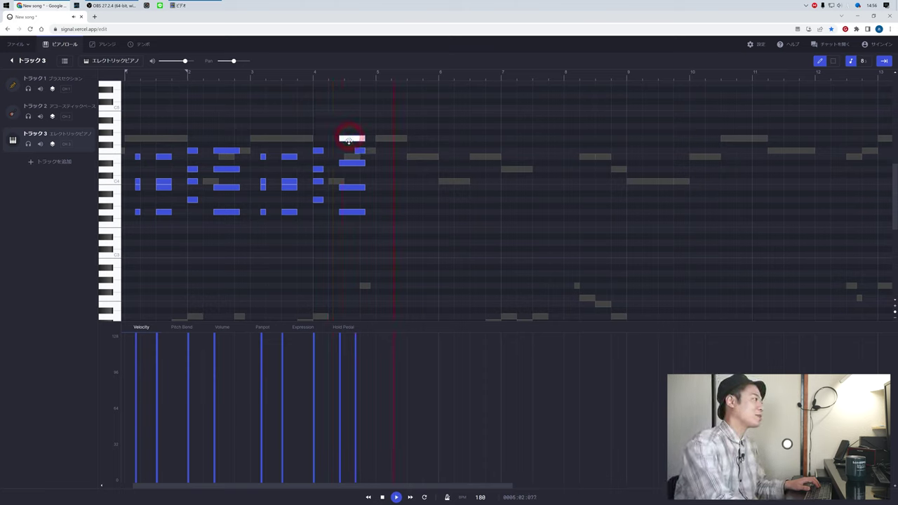
double_click(359, 149)
click(304, 75)
key(space)
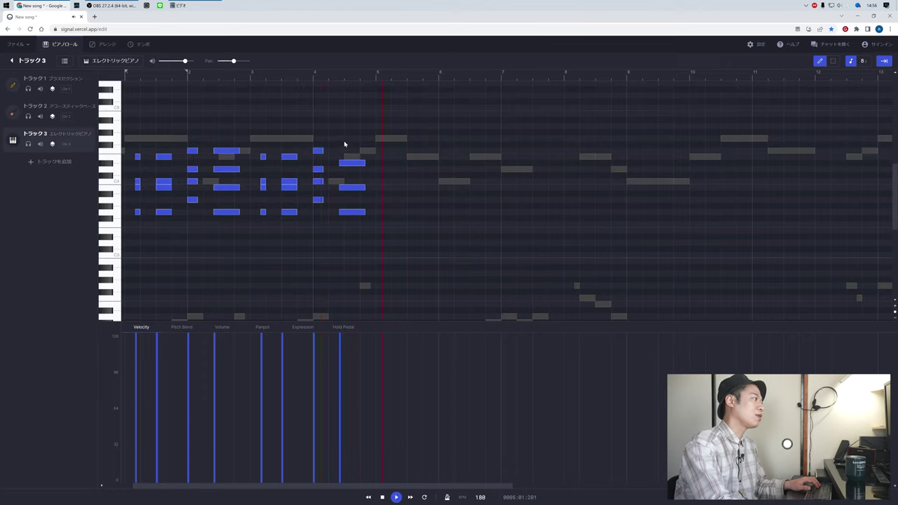
- Add a G4 note back to the last chord, lengthen it to match the other notes and play the passage
click(343, 138)
drag(348, 139, 363, 142)
click(302, 78)
key(space)
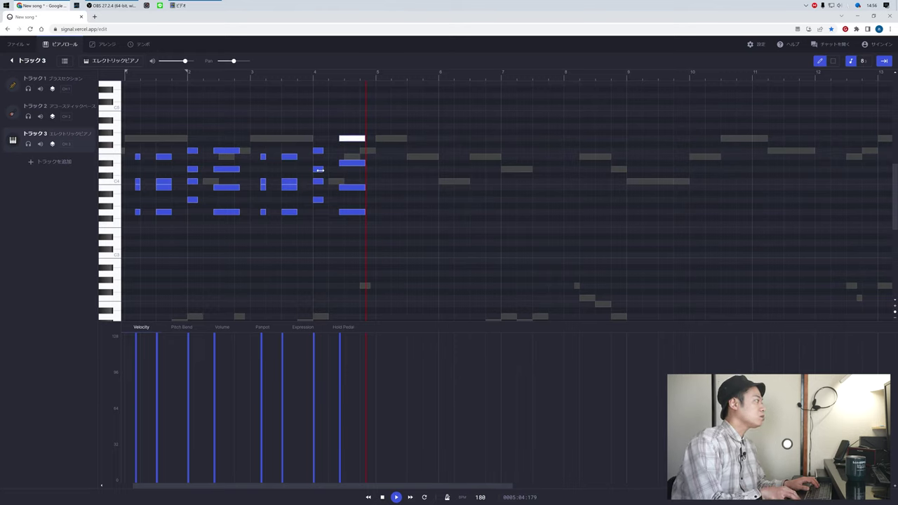
- Move the D4 note of the chord at ruler mark 4 down to F3 and audition it
drag(320, 181, 320, 224)
click(311, 77)
key(space)
click(311, 75)
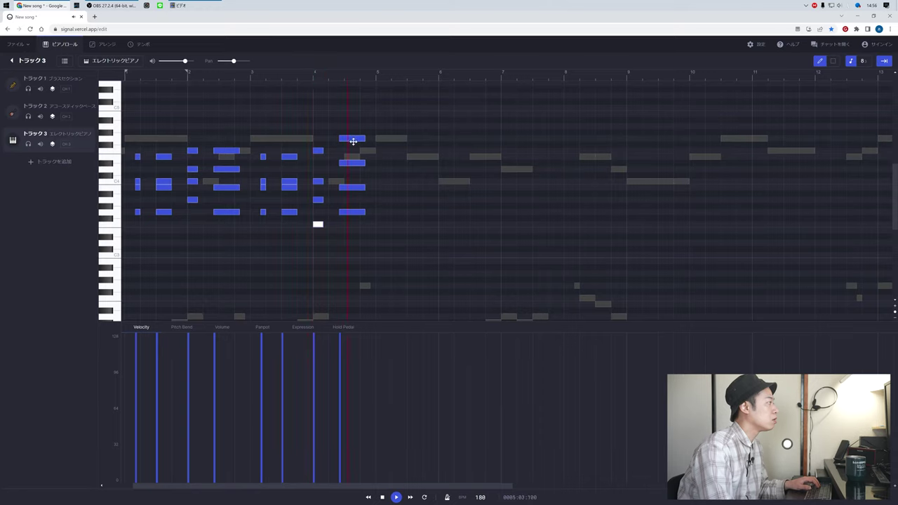
- Revoice the last chord by moving G4 to F3, D#4 to F4 and G3 to G#3, and play the passage back
drag(353, 138, 353, 223)
click(355, 162)
drag(356, 160, 356, 148)
click(356, 187)
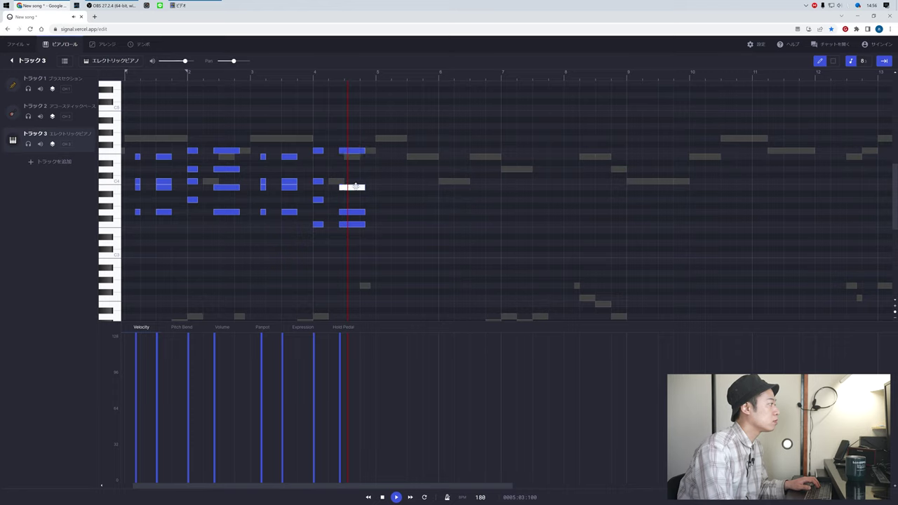
mouse_move(355, 188)
mouse_down()
mouse_move(355, 175)
mouse_move(352, 205)
mouse_up()
click(353, 210)
click(316, 75)
key(space)
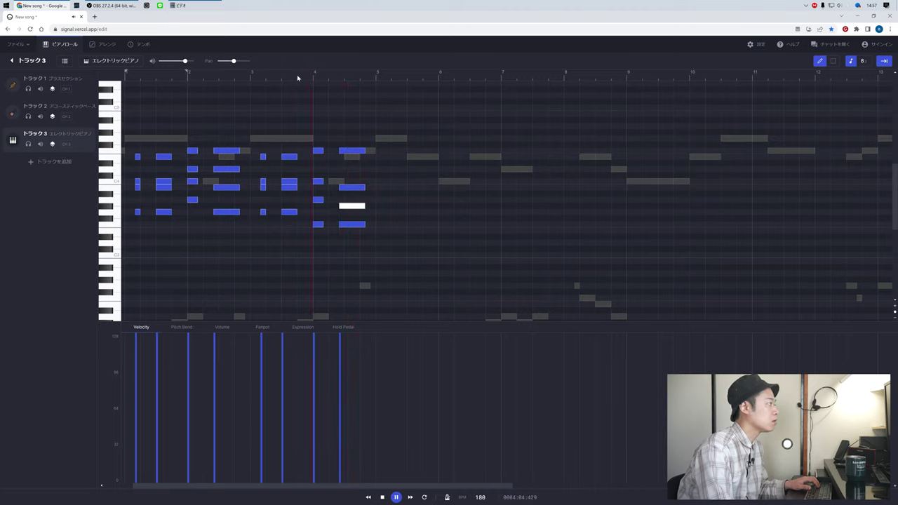
click(187, 74)
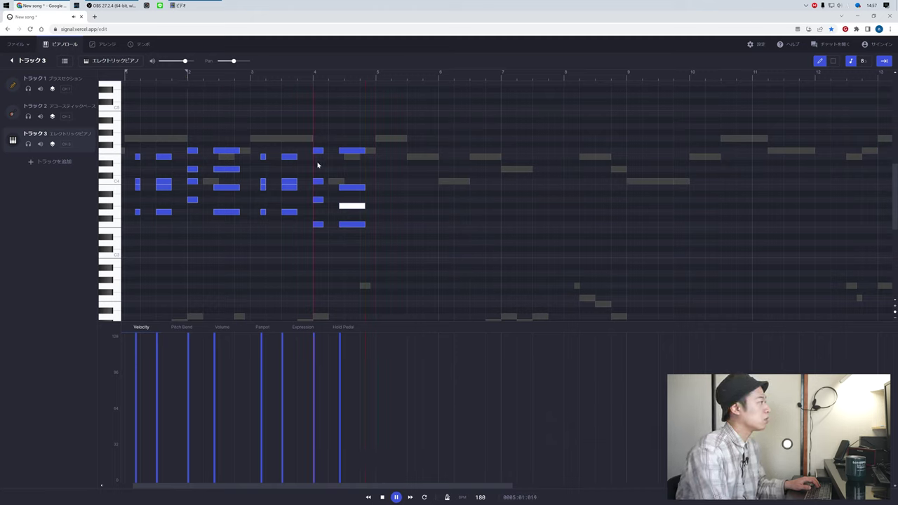
- Move the F3 note of the chord at ruler mark 4 back up to D4 and replay the passage
drag(318, 224, 317, 169)
click(302, 75)
key(space)
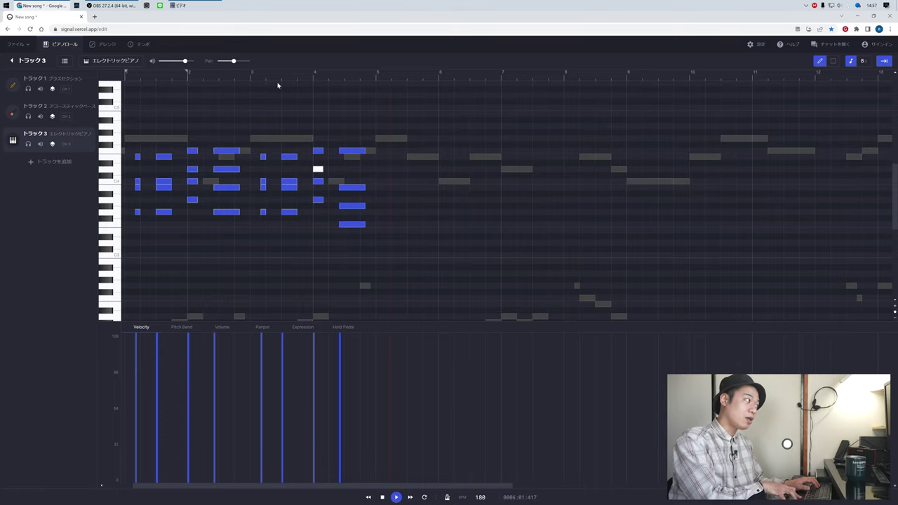
- Lower the last chord's top note to D4, raise it to D#4, and play back each version
drag(348, 149, 350, 167)
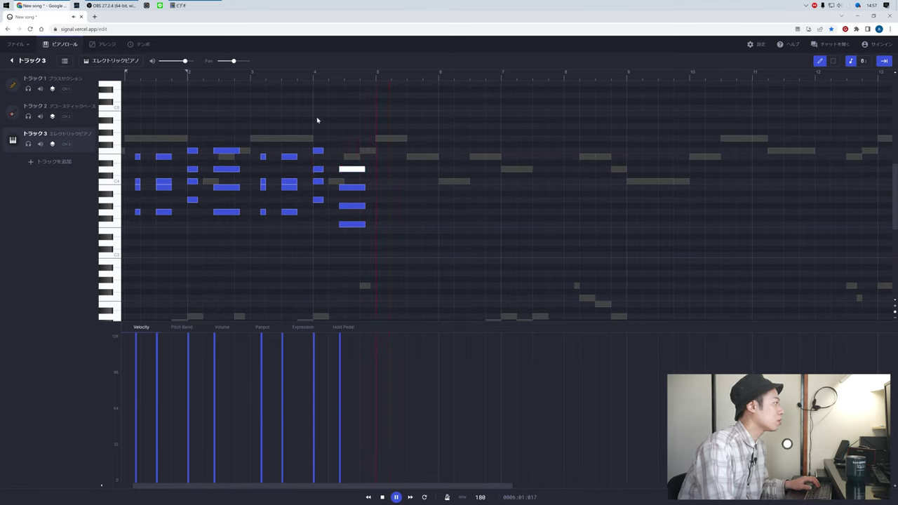
click(175, 73)
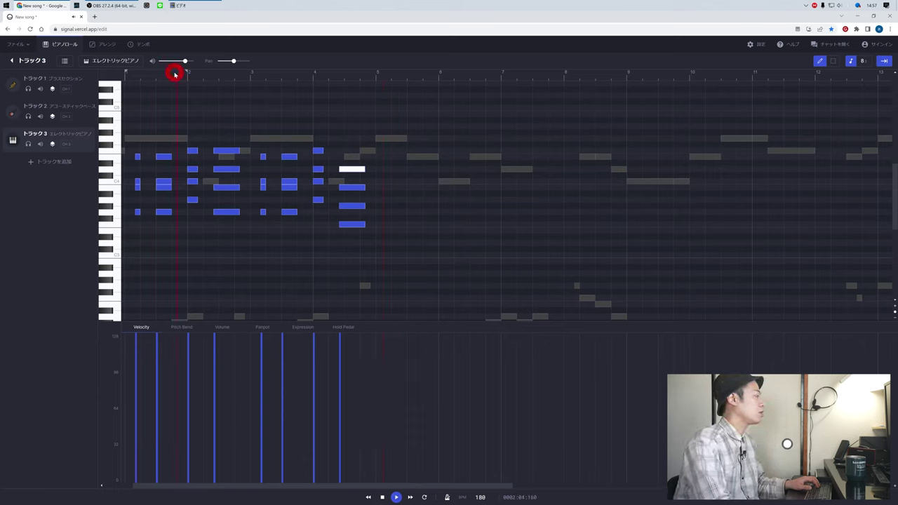
key(space)
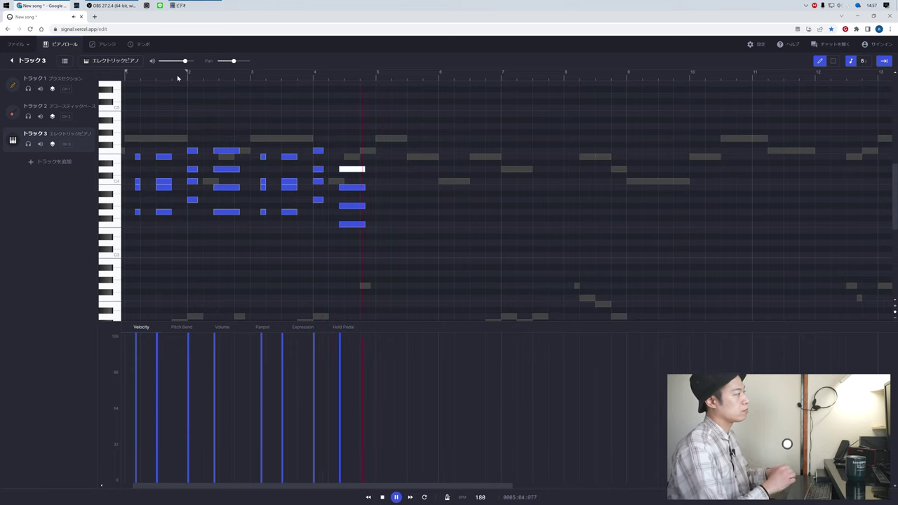
drag(352, 169, 351, 163)
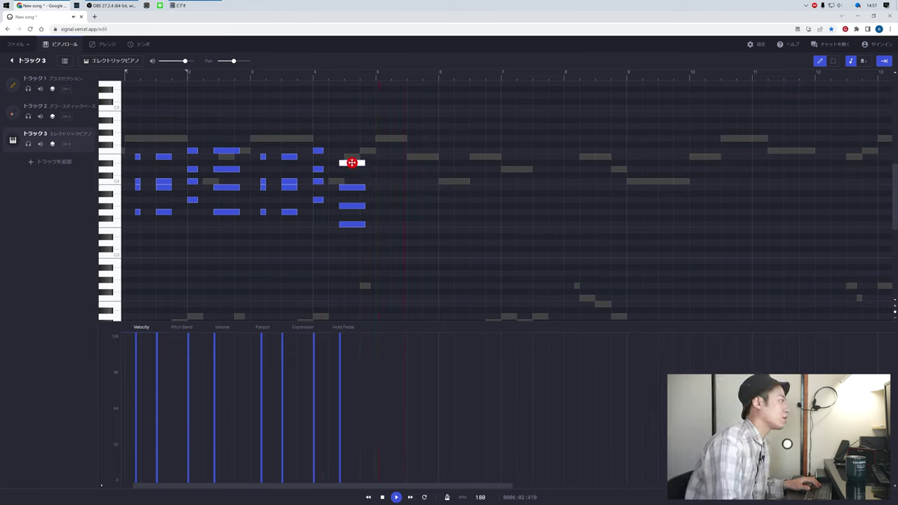
click(316, 73)
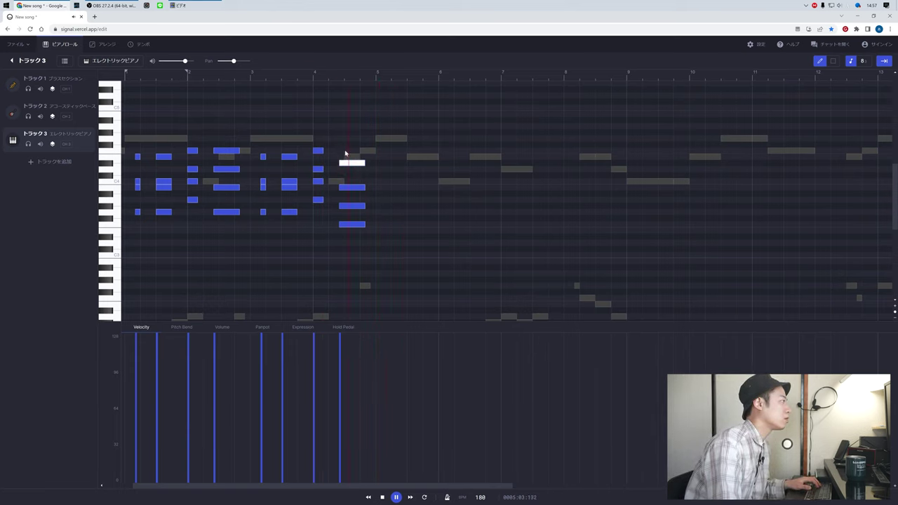
click(305, 73)
key(space)
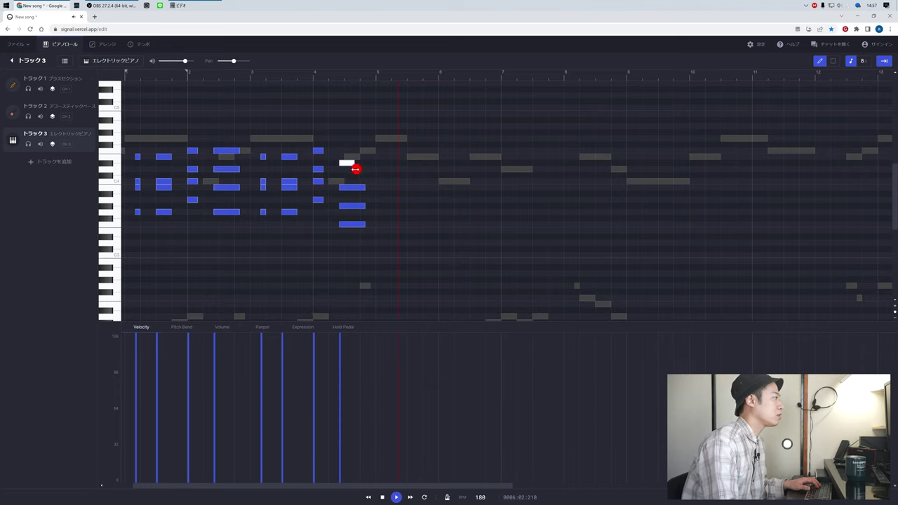
- Shorten all notes of the last chord and shift it to start about two thirds of the way from ruler mark 4 to 5
mouse_move(365, 171)
mouse_down()
mouse_move(343, 178)
mouse_move(365, 205)
mouse_move(344, 206)
mouse_move(344, 224)
mouse_up()
key(2)
drag(366, 125, 355, 224)
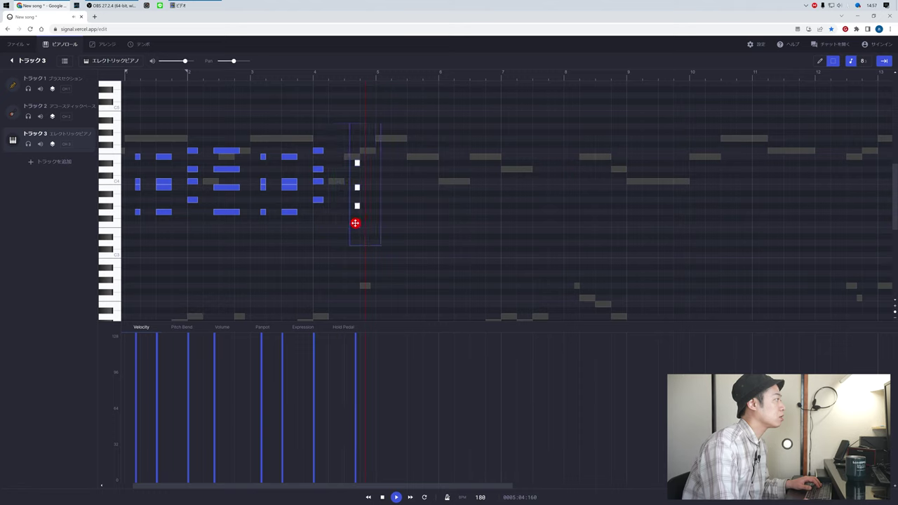
click(344, 167)
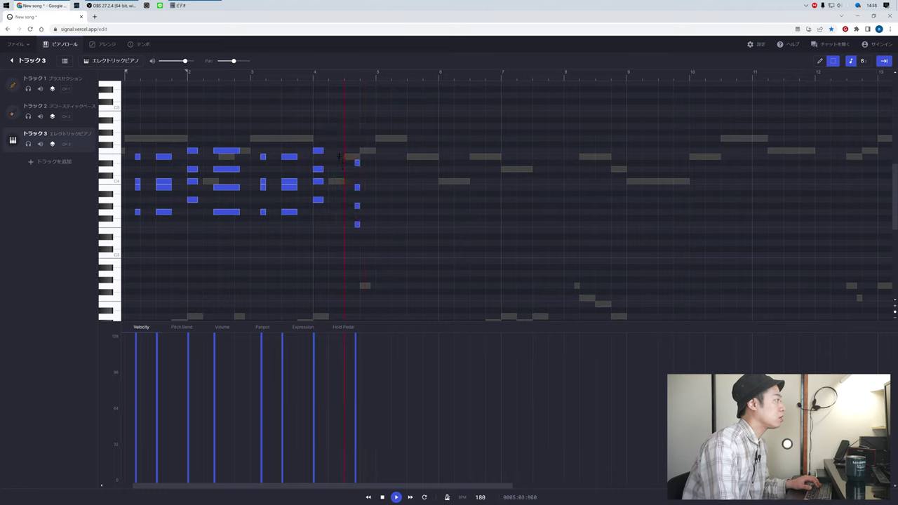
click(340, 157)
- Copy the short D#4, B3, G#3 and F3 chord, paste it and move the copy to about a third past ruler mark 4
drag(369, 150, 345, 245)
key(ctrl+c)
click(342, 78)
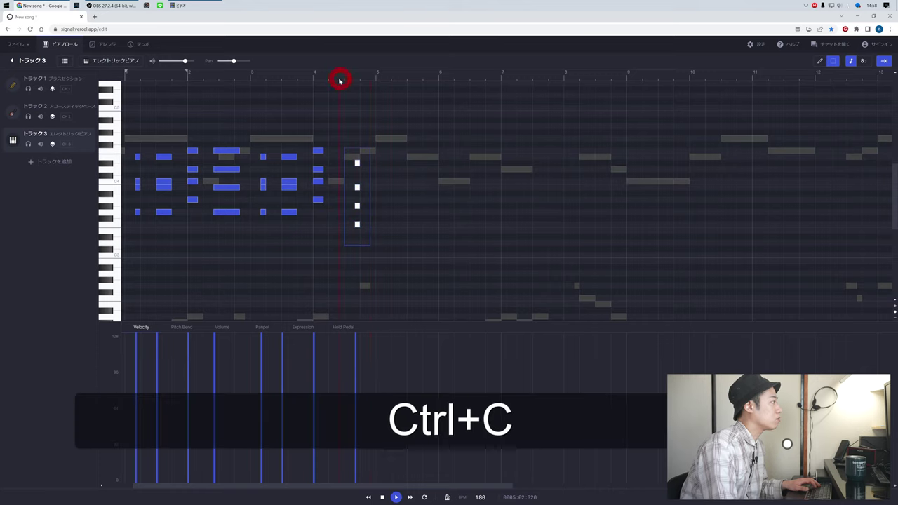
key(ctrl+v)
click(349, 161)
click(333, 148)
drag(341, 154, 354, 240)
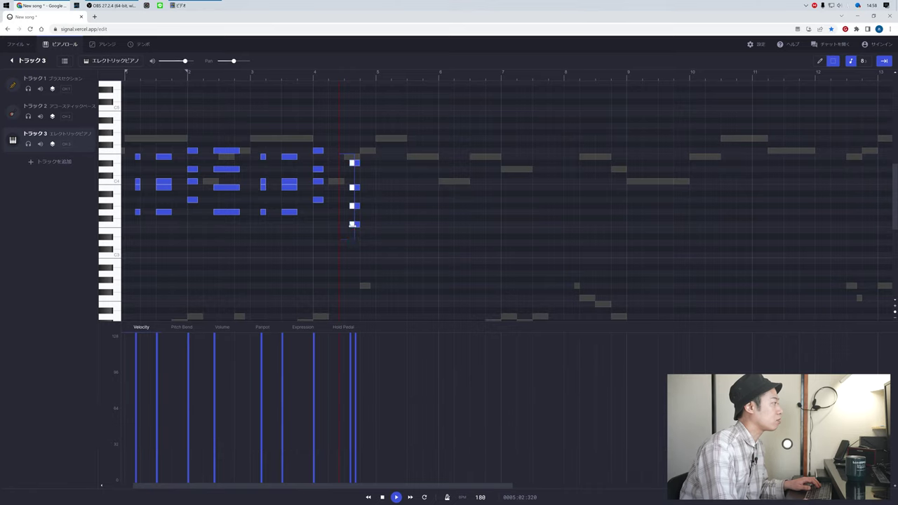
drag(349, 233, 339, 155)
click(343, 236)
click(339, 225)
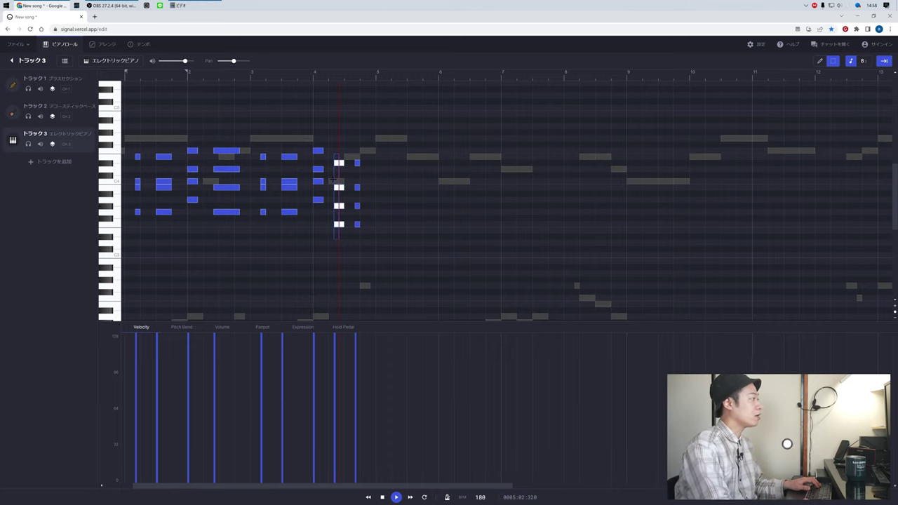
- Shorten the notes of the copied chord and delete the stray note above it
mouse_move(334, 182)
mouse_down()
mouse_move(325, 184)
mouse_move(343, 189)
mouse_up()
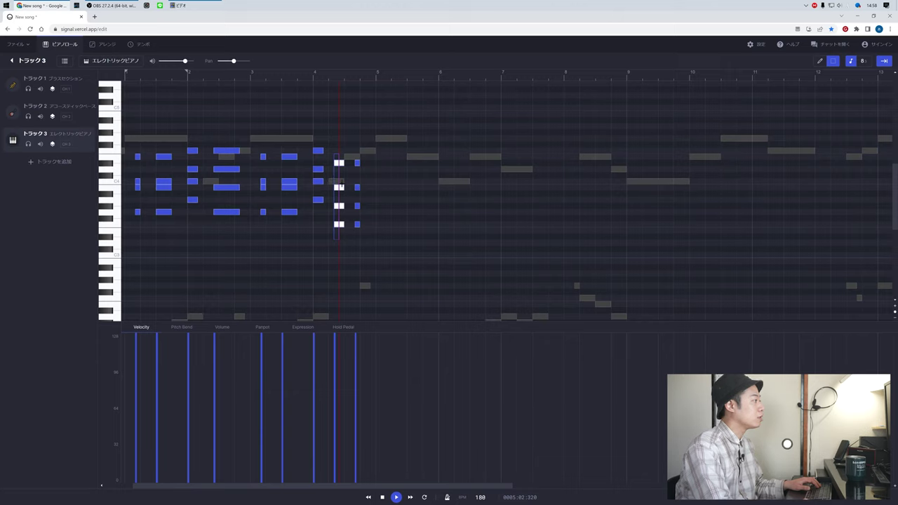
click(344, 169)
key(1)
drag(342, 163, 332, 144)
click(335, 164)
double_click(332, 143)
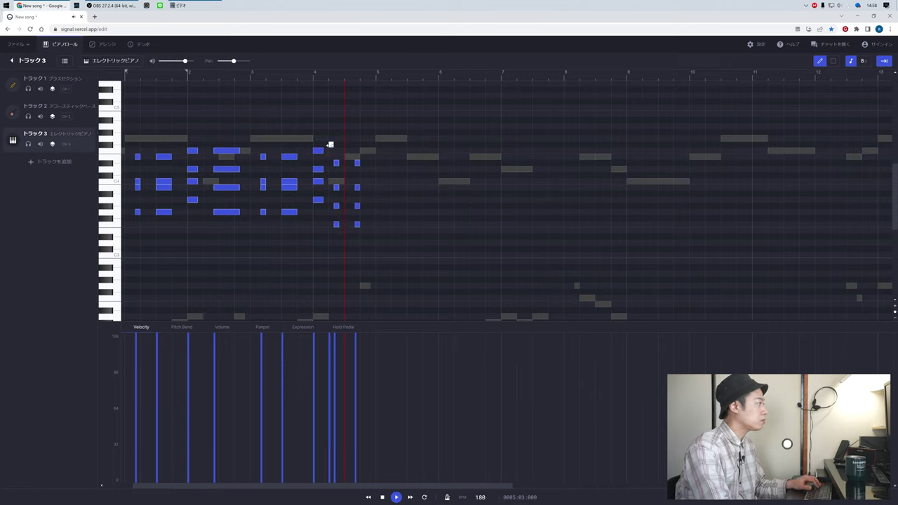
click(330, 150)
key(2)
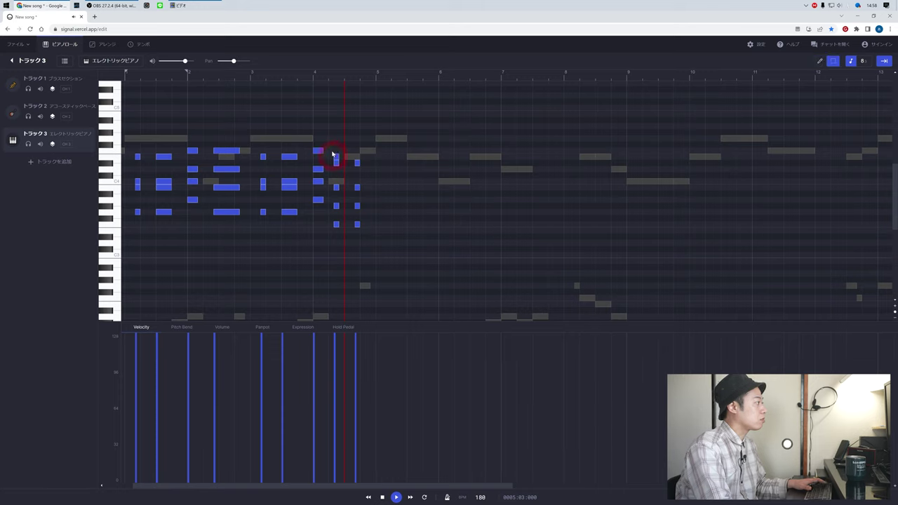
- Select the copied chord, shift it slightly later to just before the midpoint of ruler marks 4 and 5, and play the passage
right_click(336, 155)
click(335, 149)
right_click(335, 156)
click(336, 157)
key(1)
key(2)
mouse_move(332, 154)
mouse_down()
mouse_move(341, 244)
mouse_move(341, 222)
mouse_up()
click(307, 76)
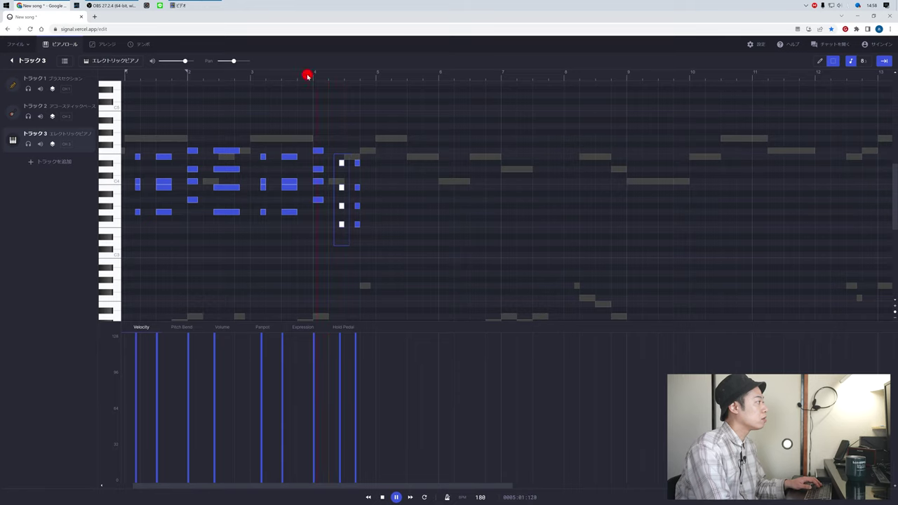
- Raise the copied chord's D#4 to E4 and lower its G#3 to G3, keeping the B3
click(347, 150)
click(341, 165)
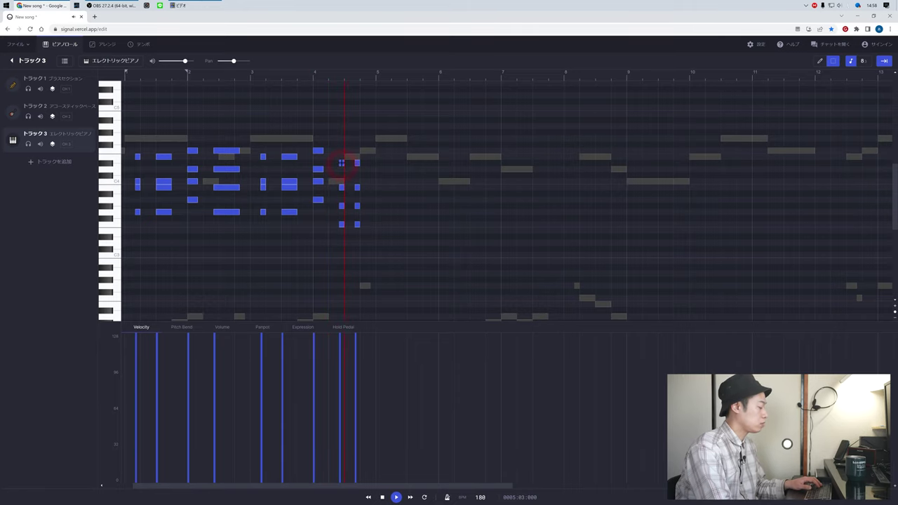
click(341, 159)
key(1)
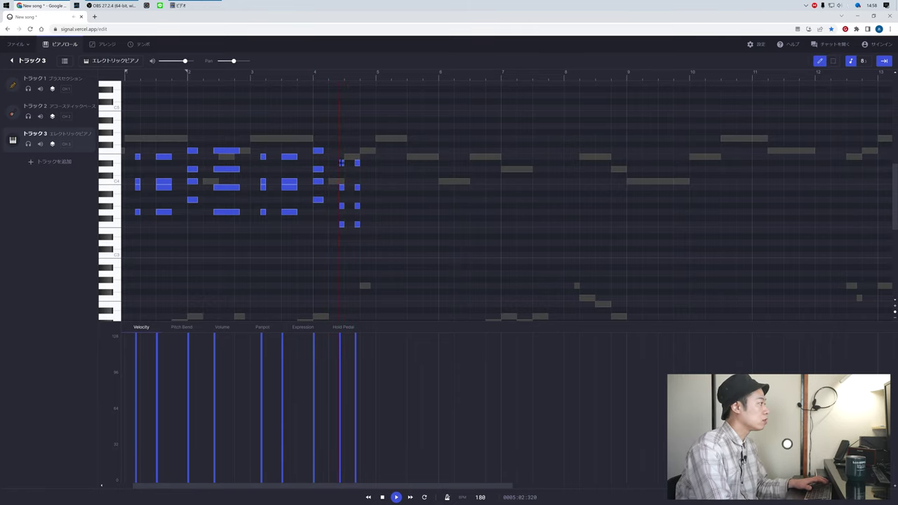
click(341, 187)
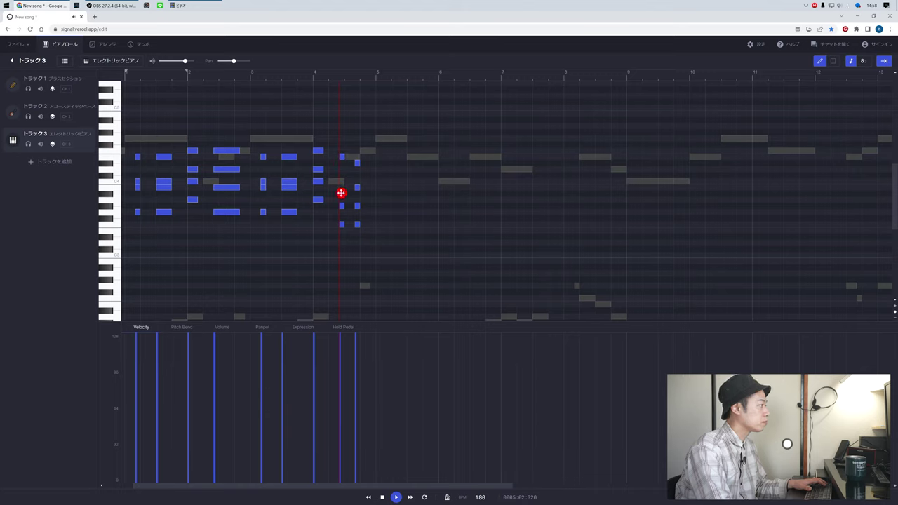
click(342, 209)
- Play the revised chords from before ruler mark 4 and from ruler mark 2, and undo the stray C3 note
key(space)
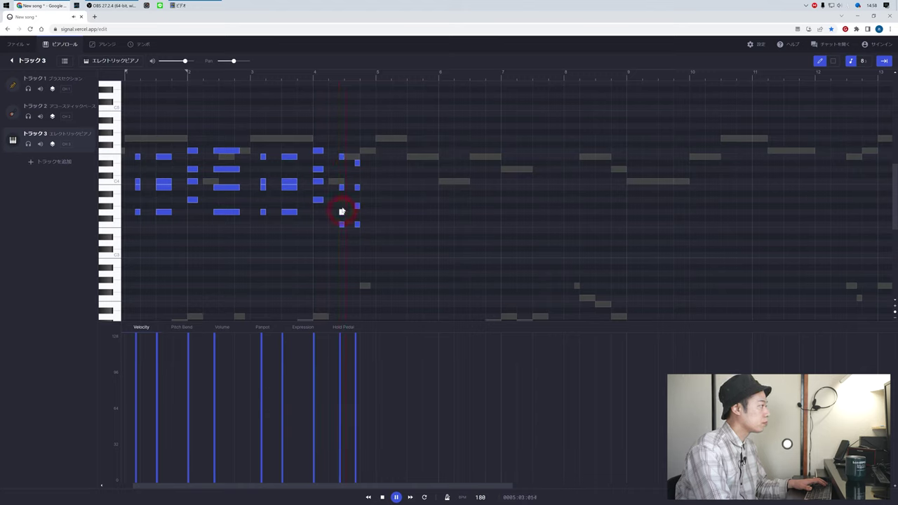
click(313, 77)
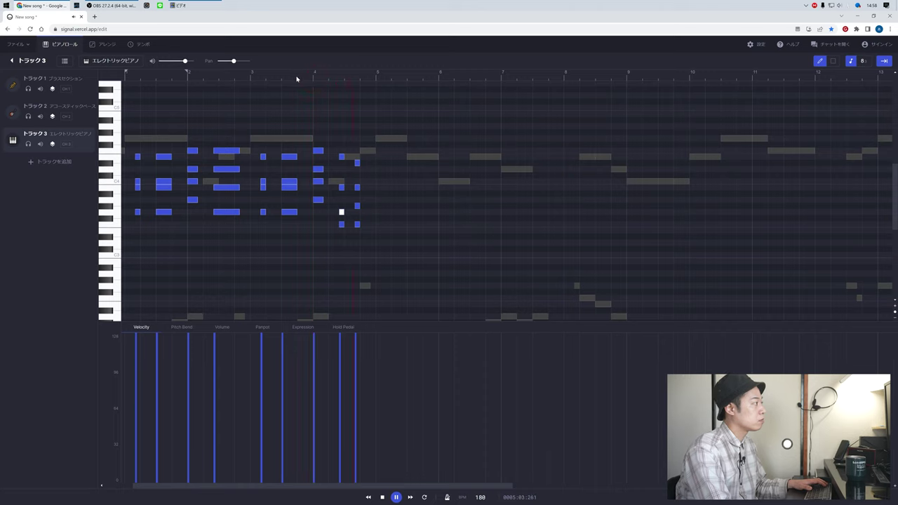
click(296, 77)
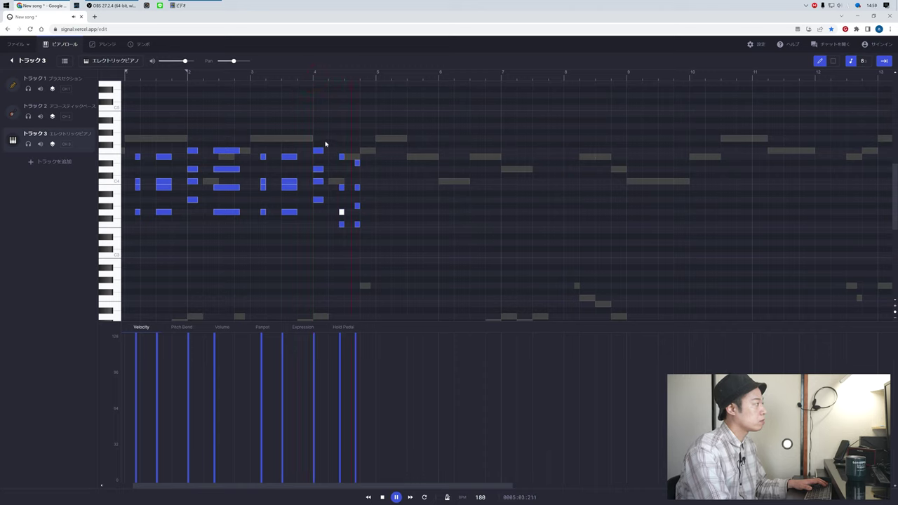
click(187, 78)
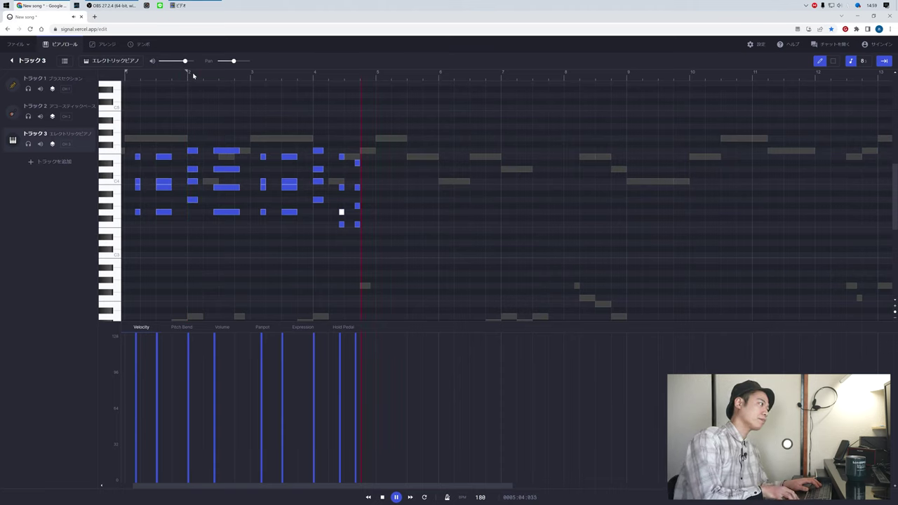
drag(175, 145, 144, 256)
key(ctrl+z)
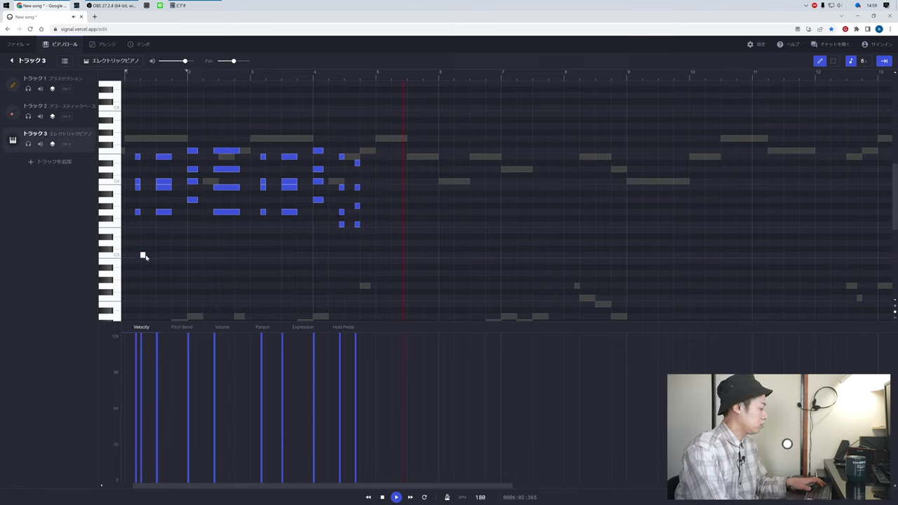
- Delete the stray C3 note, copy the chords between ruler marks 1 and 2 to ruler mark 5, and play them
key(Delete)
key(2)
drag(187, 133, 123, 242)
key(ctrl+c)
click(377, 79)
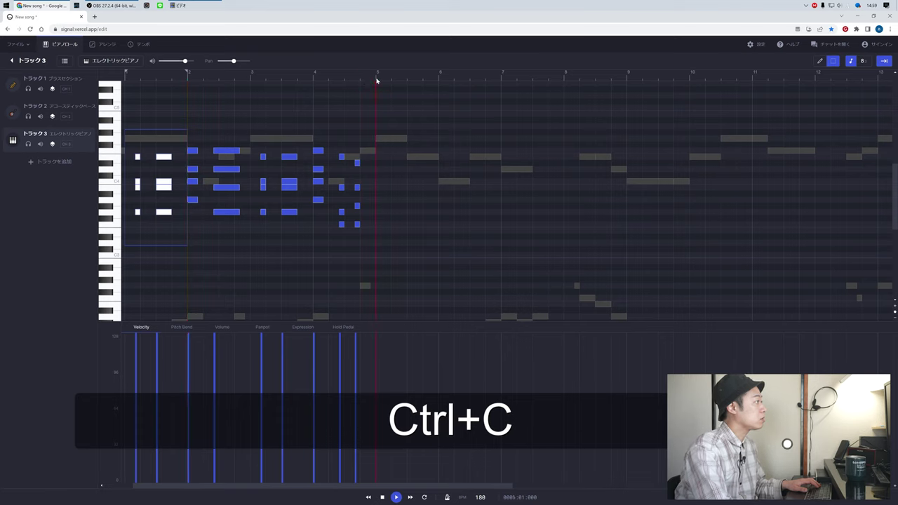
key(ctrl+d)
key(ctrl+z)
key(ctrl+v)
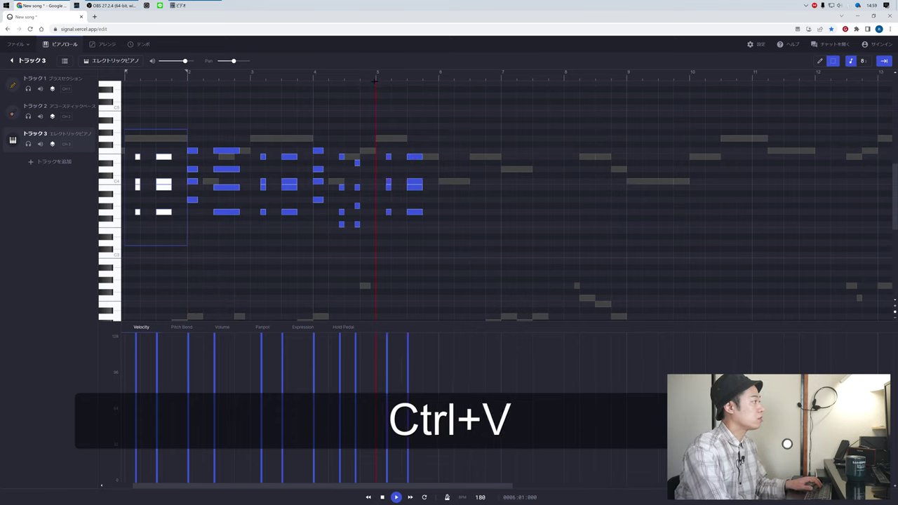
key(space)
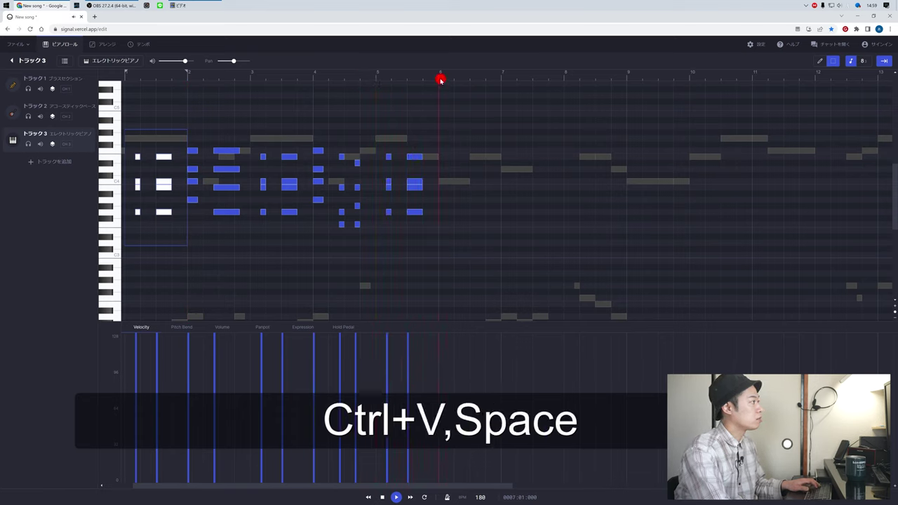
- Try a copy of the chords between ruler marks 2 and 3 at ruler mark 6, play it, and delete the copy
drag(242, 131, 186, 238)
key(ctrl+c)
click(442, 79)
key(ctrl+v)
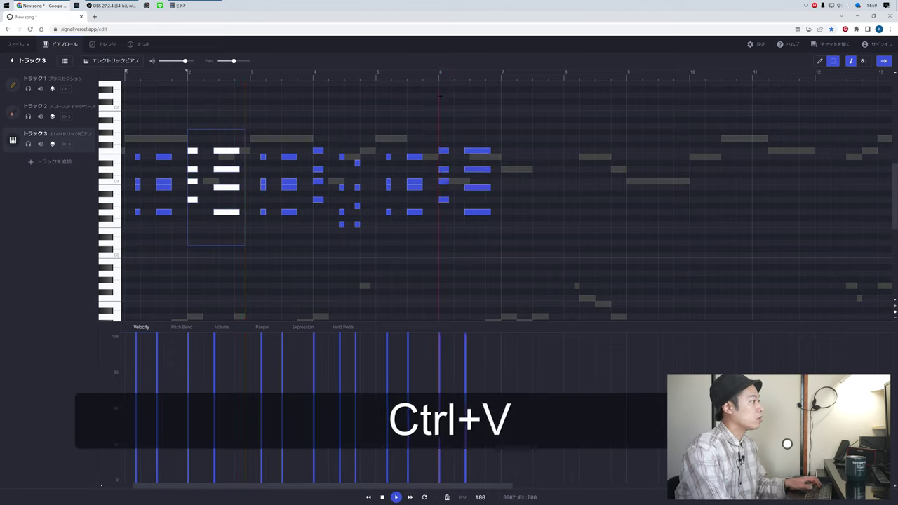
key(space)
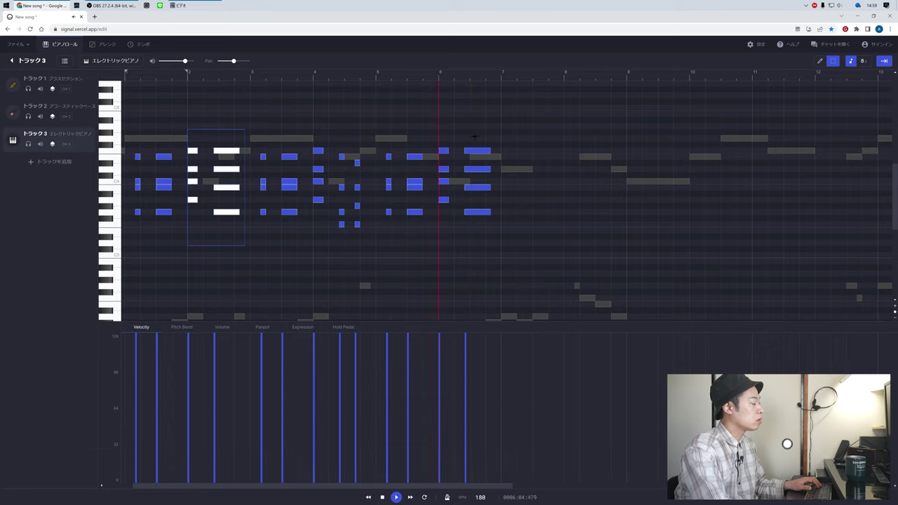
drag(496, 132, 433, 240)
key(Delete)
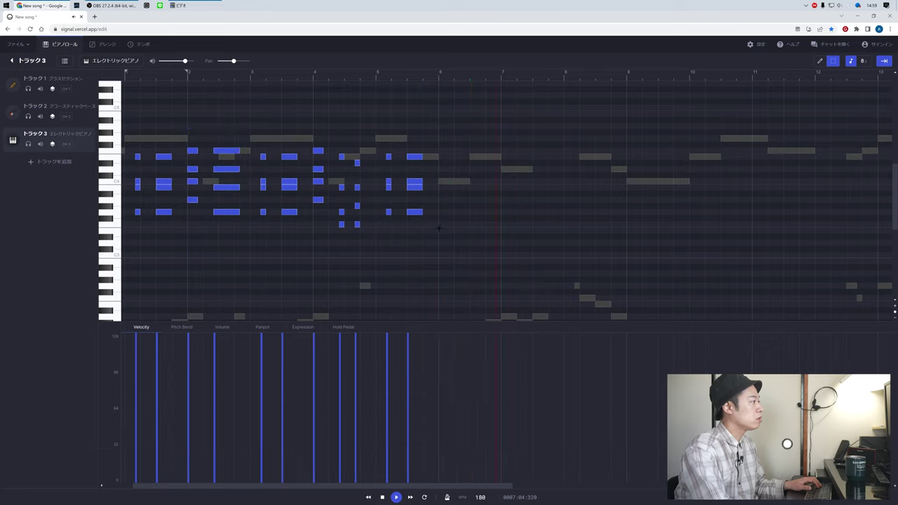
- Try moving the second chord after ruler mark 5 to ruler mark 6, and undo the move
drag(435, 144, 450, 211)
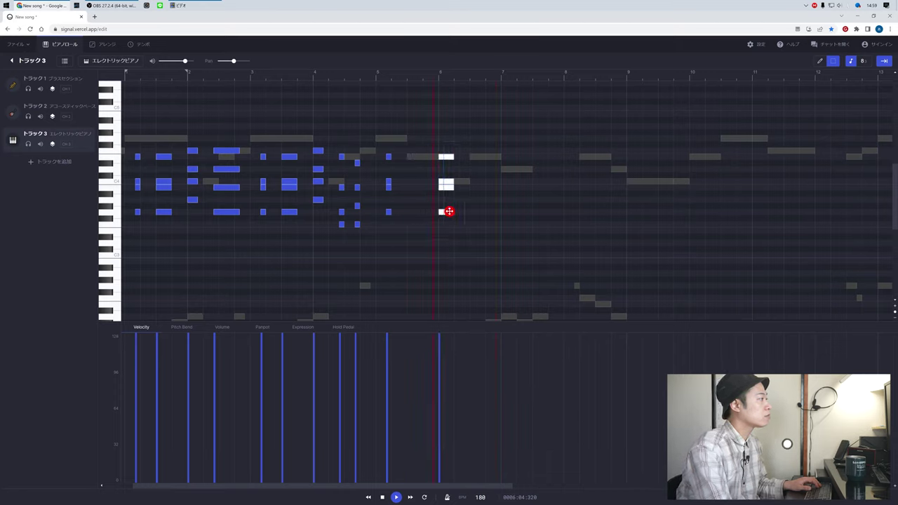
key(ctrl+z)
key(ctrl+z)
key(ctrl+z)
key(ctrl+z)
key(ctrl+z)
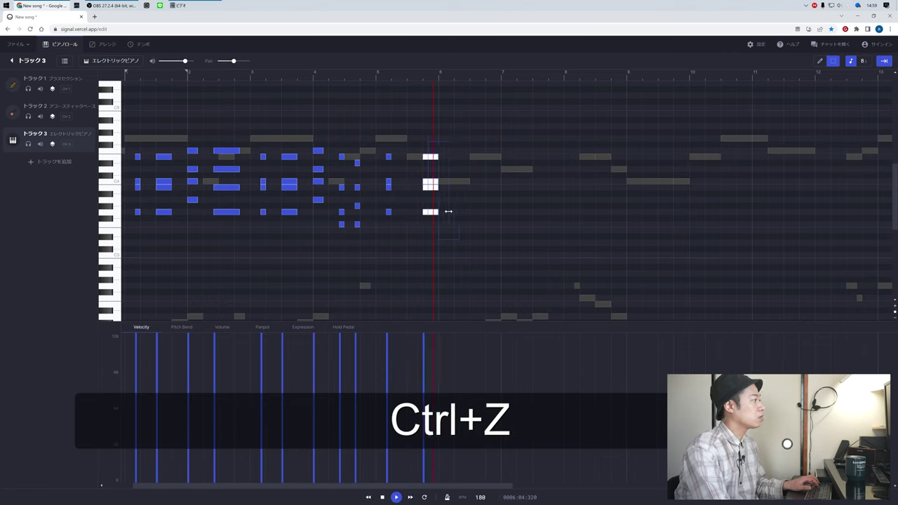
- Copy the second chord after ruler mark 5 to ruler mark 6, shorten the copy's notes, and play the passage
key(ctrl+c)
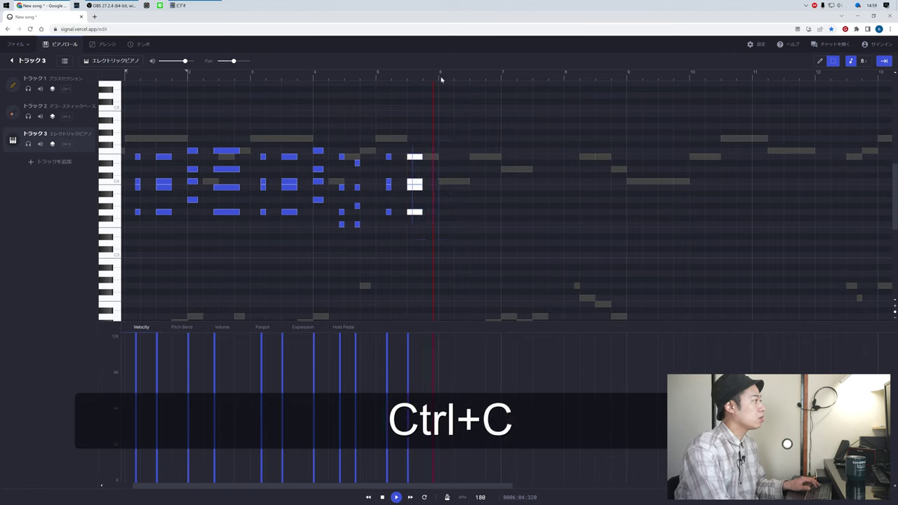
click(439, 79)
key(ctrl+v)
drag(459, 140, 457, 211)
click(476, 191)
click(458, 79)
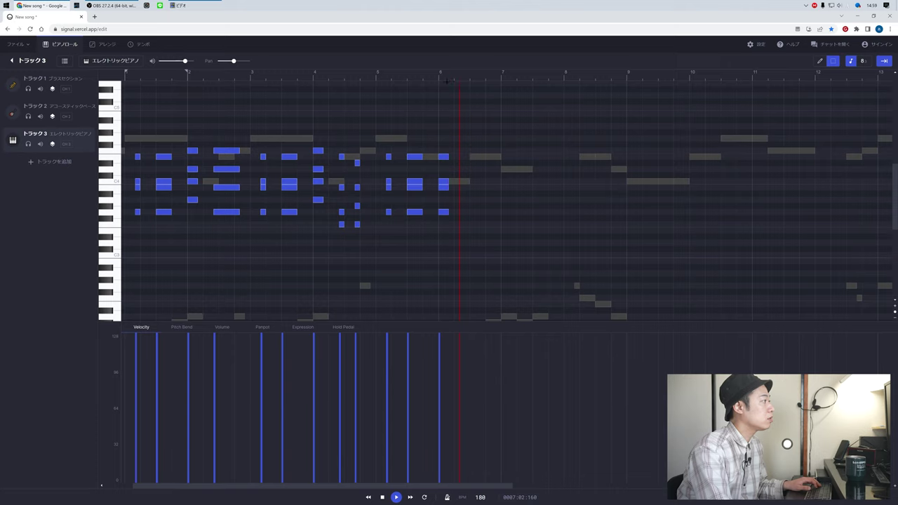
click(431, 77)
key(space)
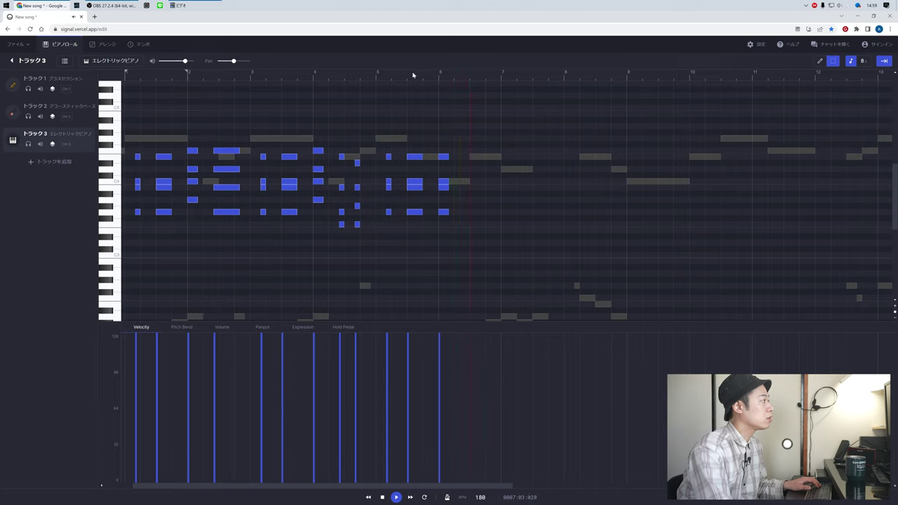
- Paste the chord again just before the midpoint between ruler marks 6 and 7 and shorten its notes to short stabs
click(465, 78)
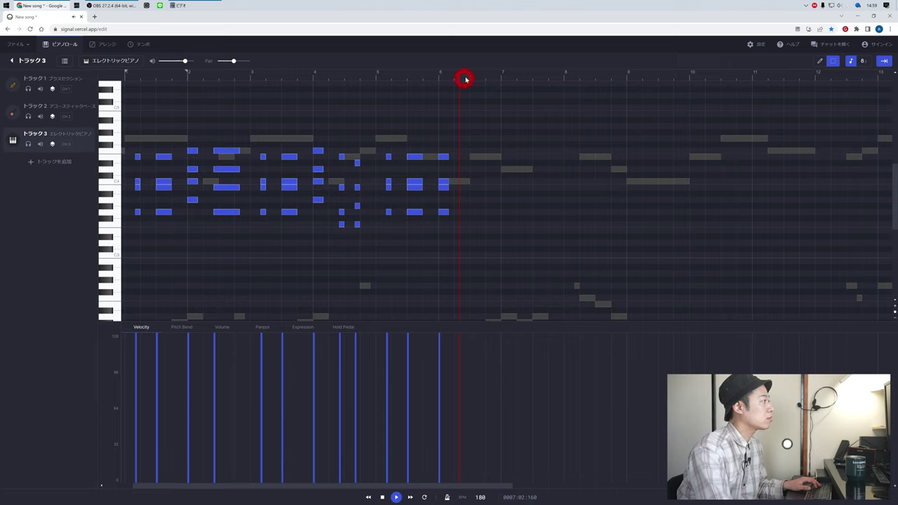
key(ctrl+v)
drag(483, 146, 459, 239)
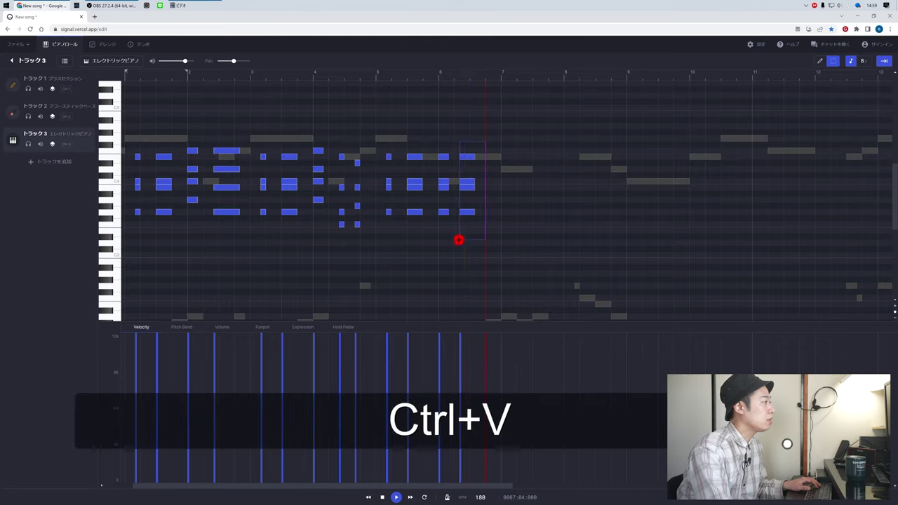
drag(475, 210, 468, 185)
- Copy the short chord to just after the midpoint between ruler marks 6 and 7 and play the passage
key(ctrl+c)
click(481, 83)
key(ctrl+v)
click(433, 78)
key(space)
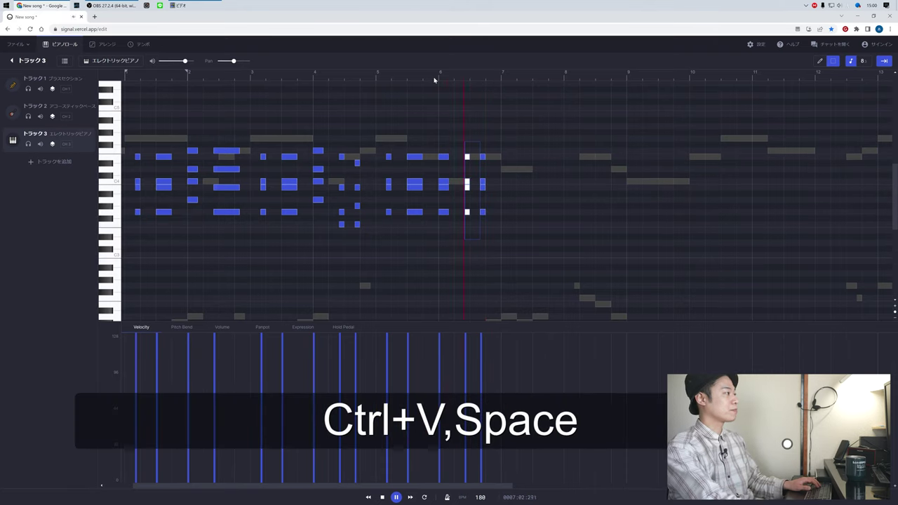
- Paste the short chord just after ruler mark 7, raise its notes to F4, D4, C4 and A3, and play the passage
click(513, 80)
key(ctrl+v)
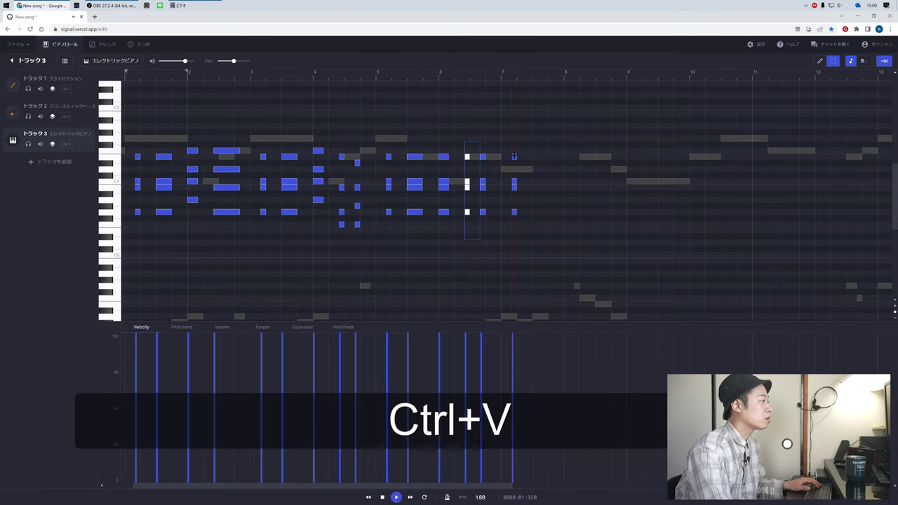
key(1)
click(514, 152)
mouse_move(514, 180)
mouse_down()
mouse_move(514, 169)
mouse_move(514, 184)
mouse_up()
click(515, 183)
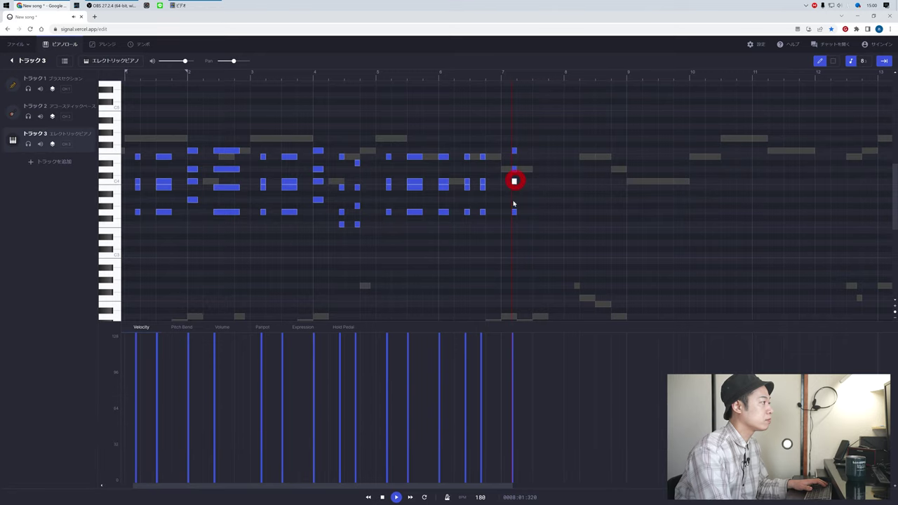
drag(515, 209, 514, 199)
click(491, 70)
key(space)
key(space)
click(506, 194)
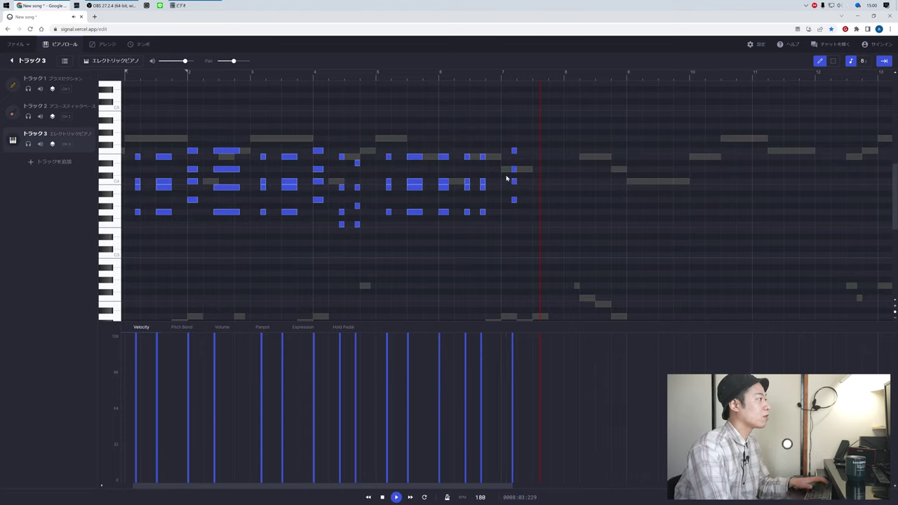
- Copy the chord after ruler mark 7 to past the midpoint between marks 7 and 8, lengthen the copy's notes, and play it
key(2)
drag(501, 211, 527, 137)
key(ctrl+c)
click(529, 77)
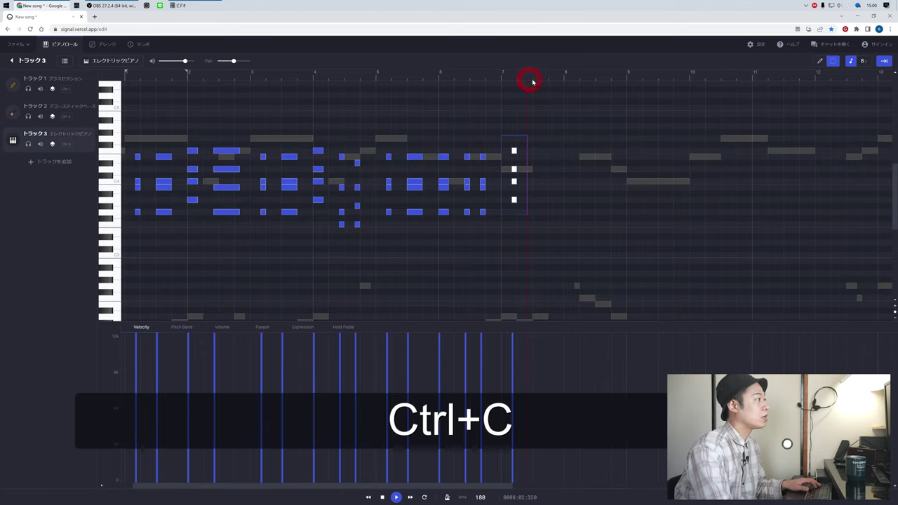
key(ctrl+v)
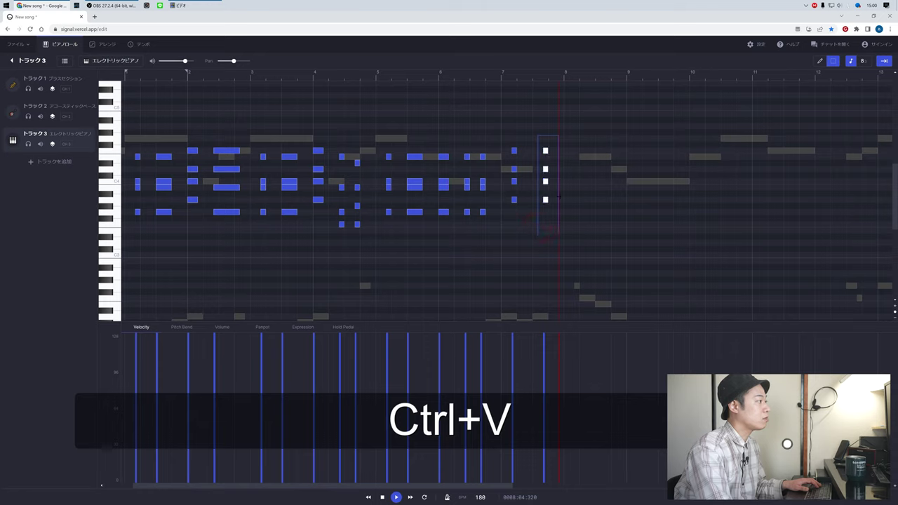
mouse_move(558, 197)
mouse_down()
mouse_move(576, 197)
mouse_move(563, 201)
mouse_up()
key(space)
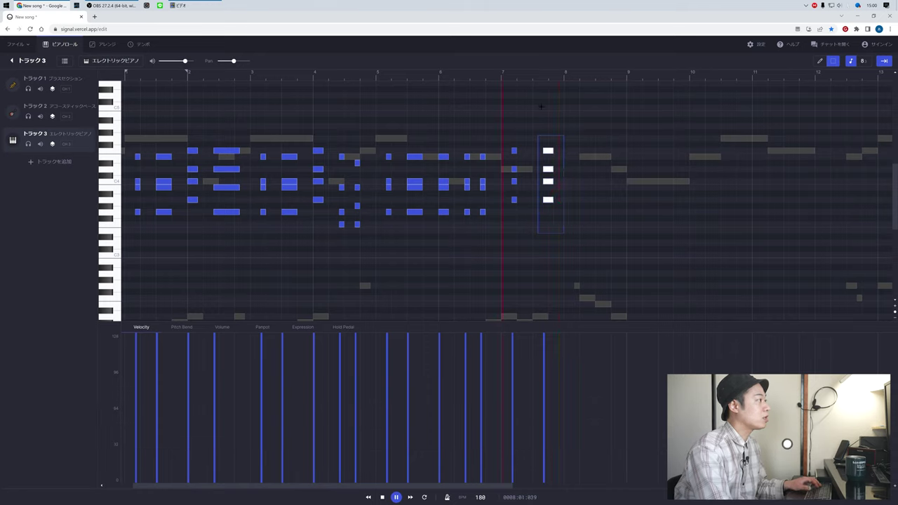
- Move the lengthened chord earlier to the midpoint between ruler marks 7 and 8 and play the passage
drag(548, 150, 538, 150)
click(493, 72)
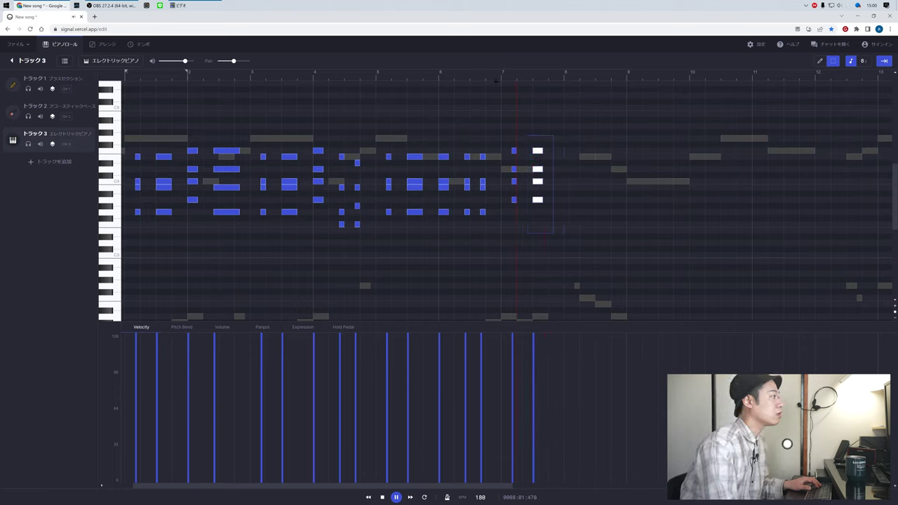
key(space)
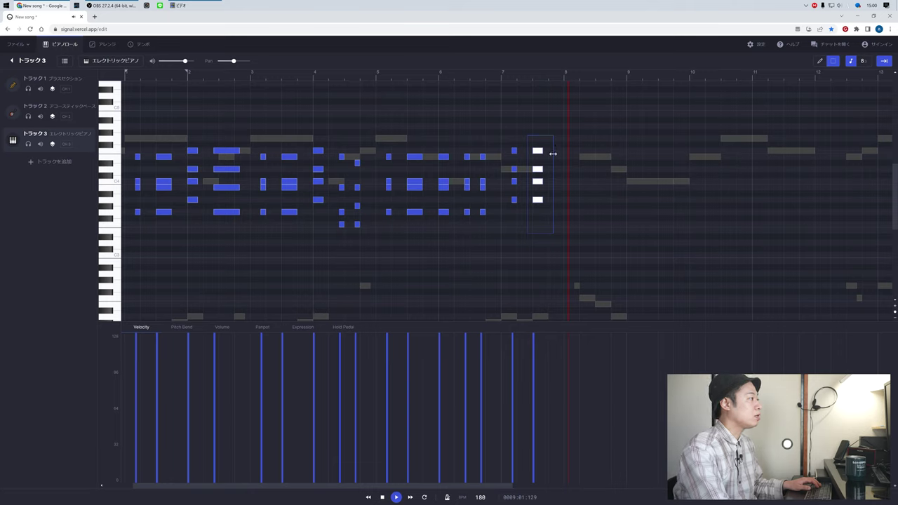
- Copy the lengthened chord and place the copy exactly at ruler mark 8
key(ctrl+c)
click(565, 79)
key(ctrl+v)
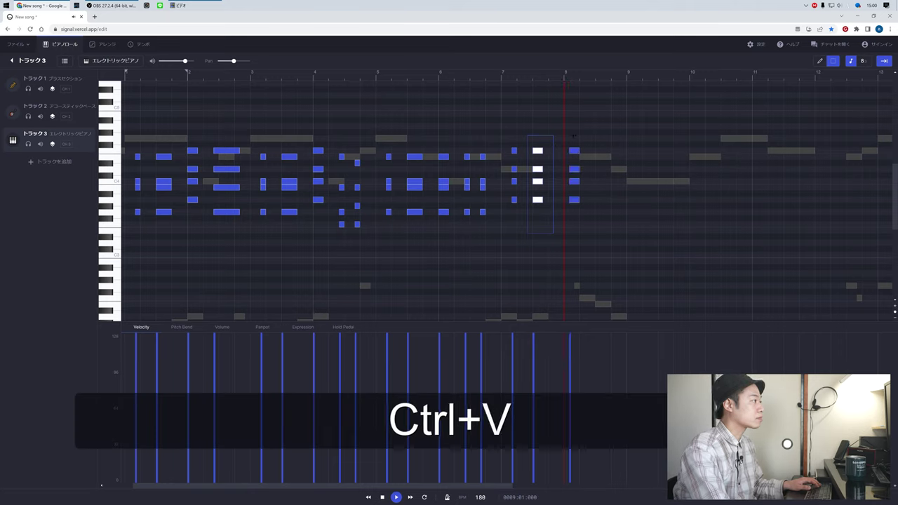
drag(574, 136, 570, 198)
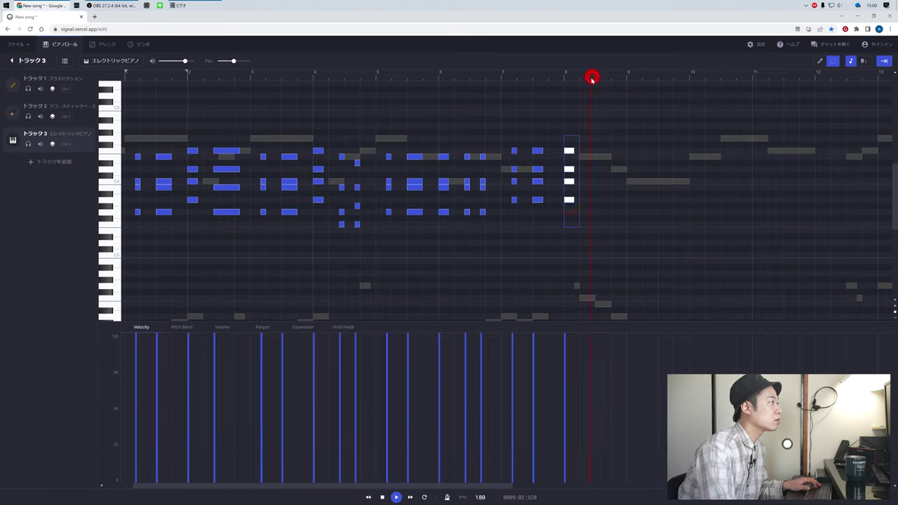
- Paste the chord just before the midpoint between ruler marks 8 and 9, lengthen its notes, and play the passage
key(ctrl+v)
drag(601, 125, 601, 201)
click(549, 76)
key(space)
key(space)
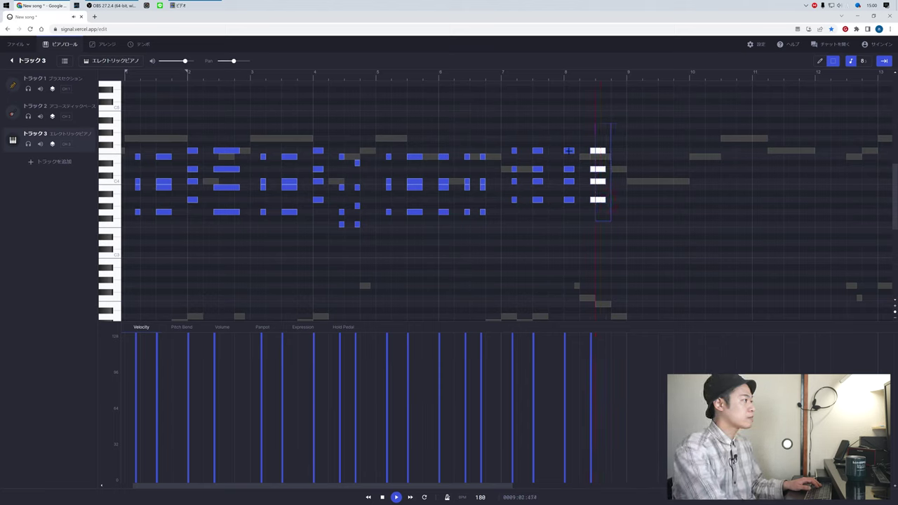
- Change the pitches of the chord at ruler mark 8 to G4, F4, D4 and B3
click(569, 150)
key(1)
mouse_move(570, 150)
mouse_down()
mouse_move(570, 138)
mouse_move(569, 200)
mouse_move(570, 170)
mouse_move(567, 198)
mouse_move(570, 188)
mouse_up()
click(570, 159)
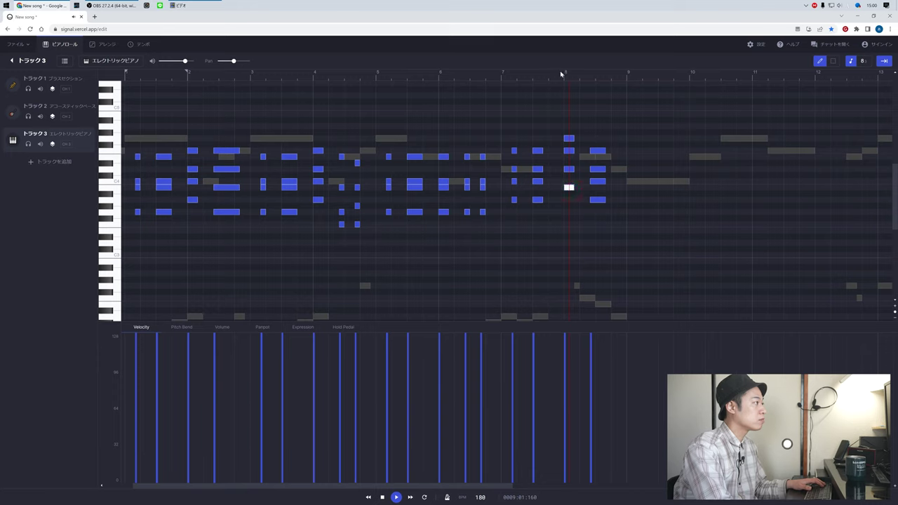
- Change the last chord's pitches to G4, F4, B3 and G#3 and play from just before ruler mark 7
mouse_move(597, 152)
mouse_down()
mouse_move(597, 134)
mouse_move(598, 170)
mouse_move(598, 150)
mouse_up()
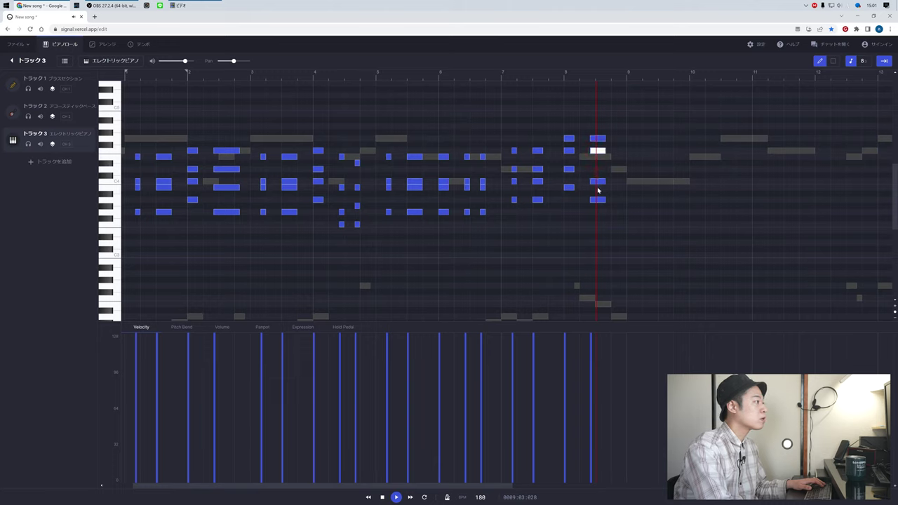
mouse_move(597, 200)
mouse_down()
mouse_move(598, 170)
mouse_move(596, 204)
mouse_up()
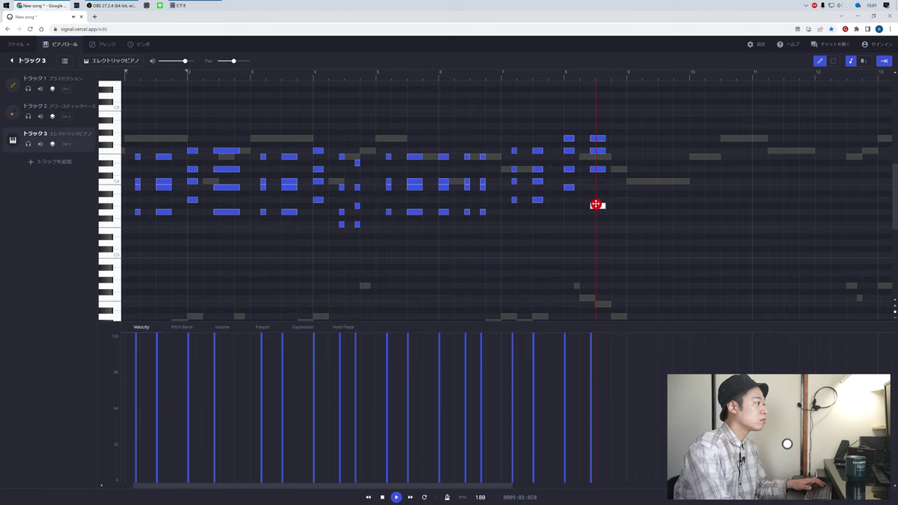
drag(600, 169, 597, 186)
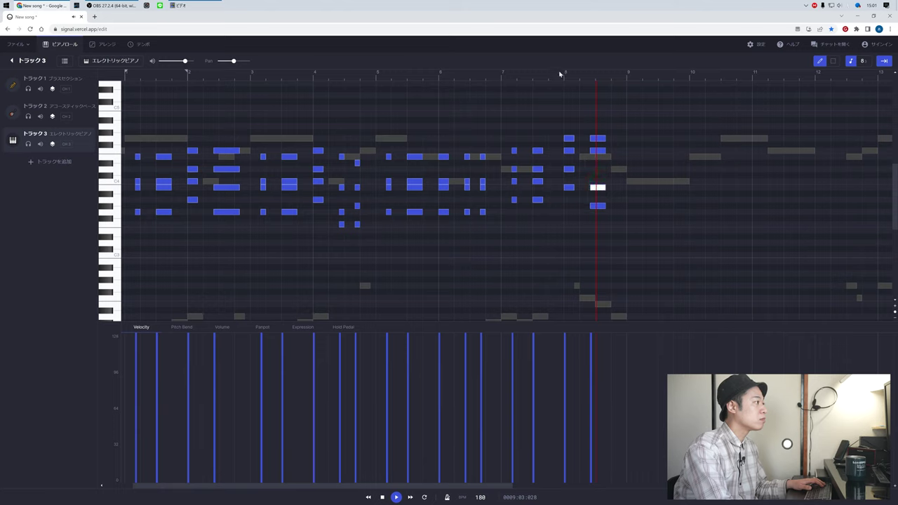
click(498, 74)
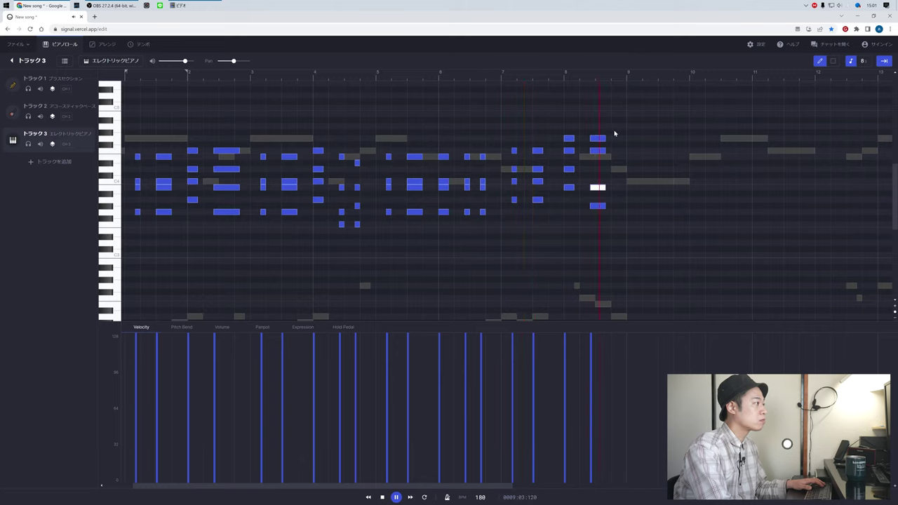
key(space)
- Select the last chord before ruler mark 9, lengthen all its notes, and play from just before ruler mark 7
drag(615, 135, 606, 176)
right_click(605, 176)
key(2)
drag(624, 127, 591, 232)
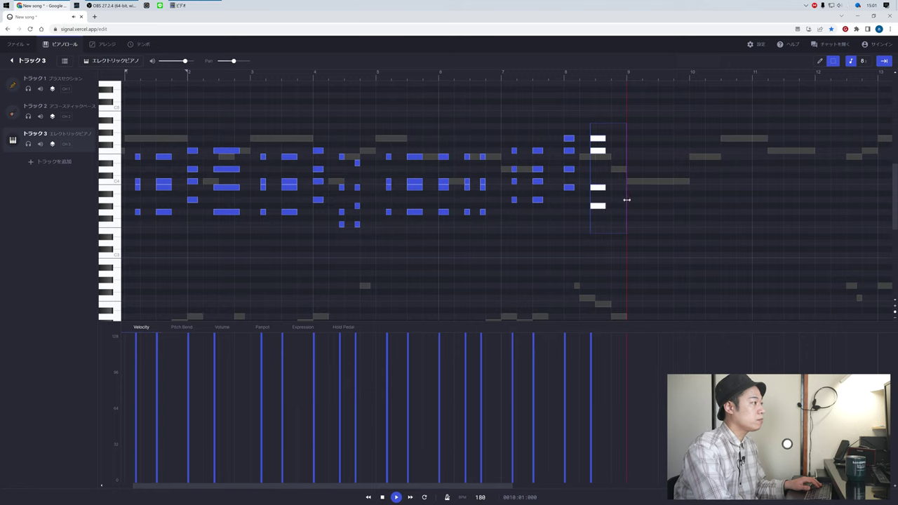
drag(625, 201, 637, 201)
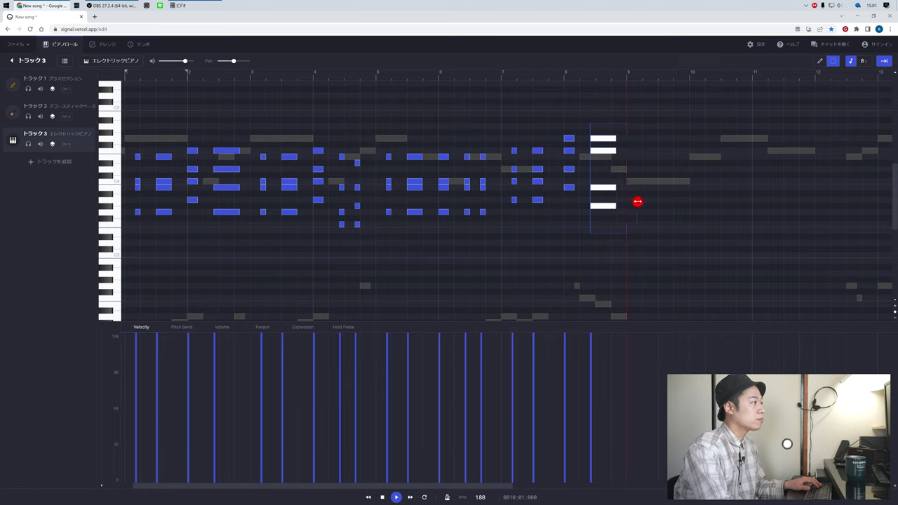
click(499, 79)
key(space)
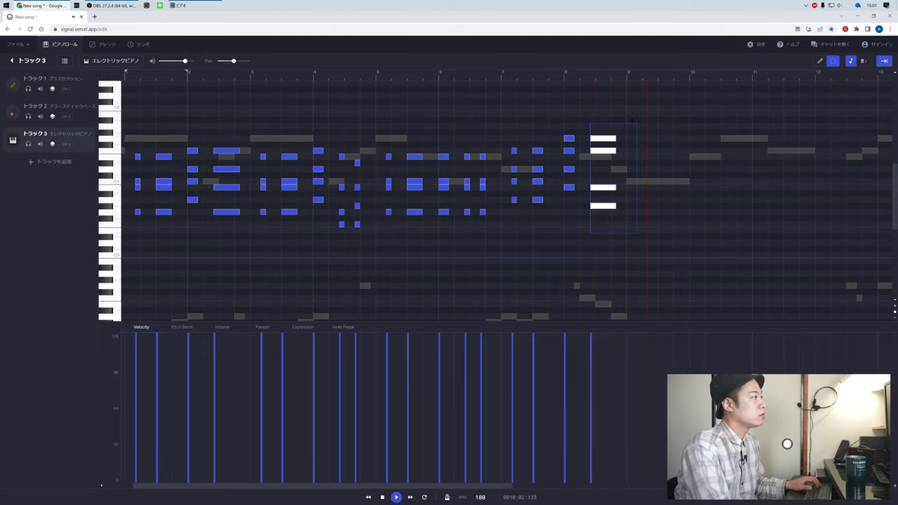
- Copy the chord at the midpoint between ruler marks 7 and 8 to about a quarter of the way from mark 9 to 10
click(652, 152)
drag(551, 144, 532, 217)
key(ctrl+c)
click(644, 82)
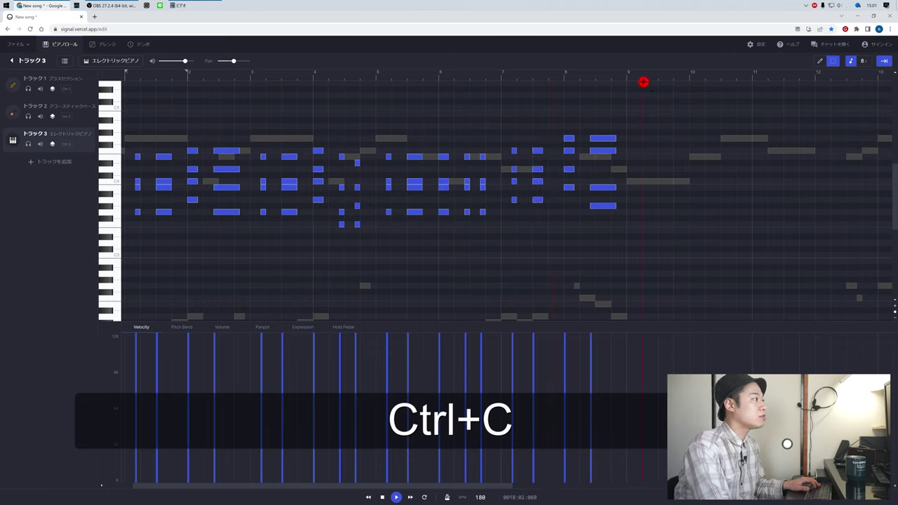
key(ctrl+v)
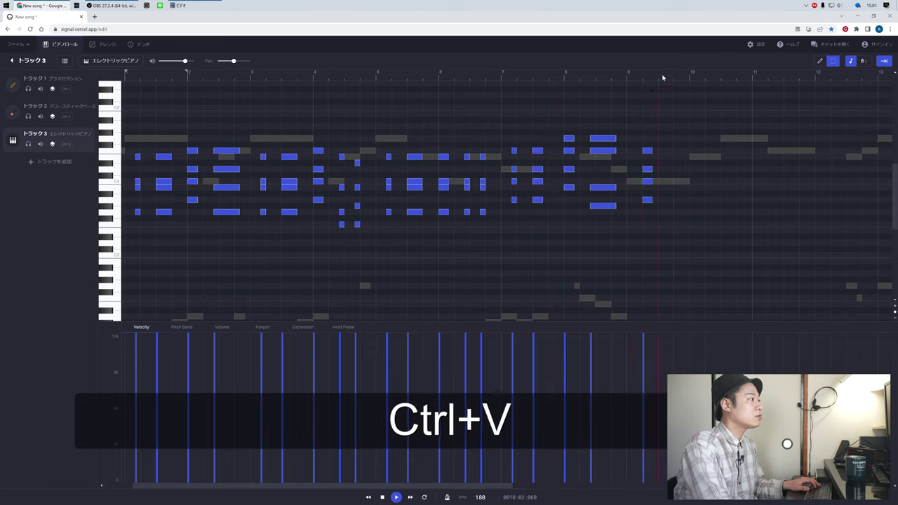
- Paste two more chord copies starting at the midpoint between ruler marks 9 and 10, shorten the last one and play from mark 9
key(ctrl+v)
click(668, 75)
key(ctrl+v)
drag(686, 177, 674, 200)
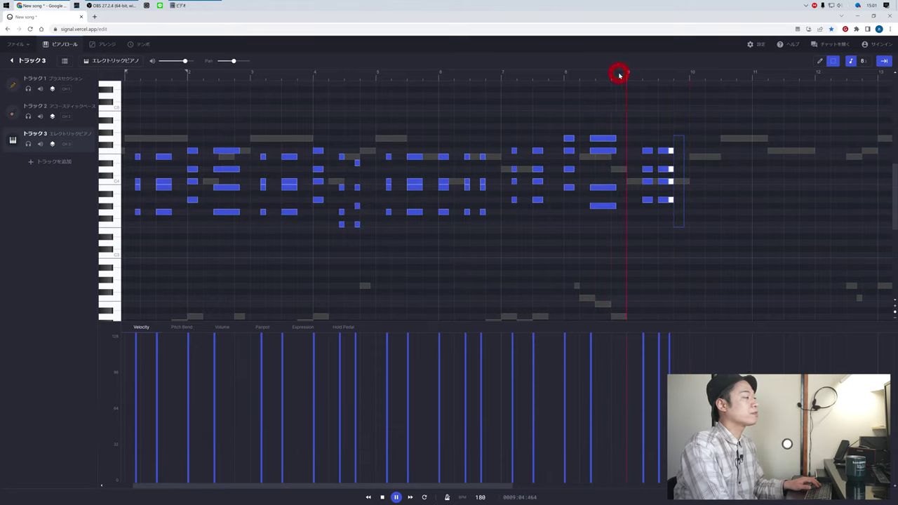
key(1)
key(a)
key(a)
key(a)
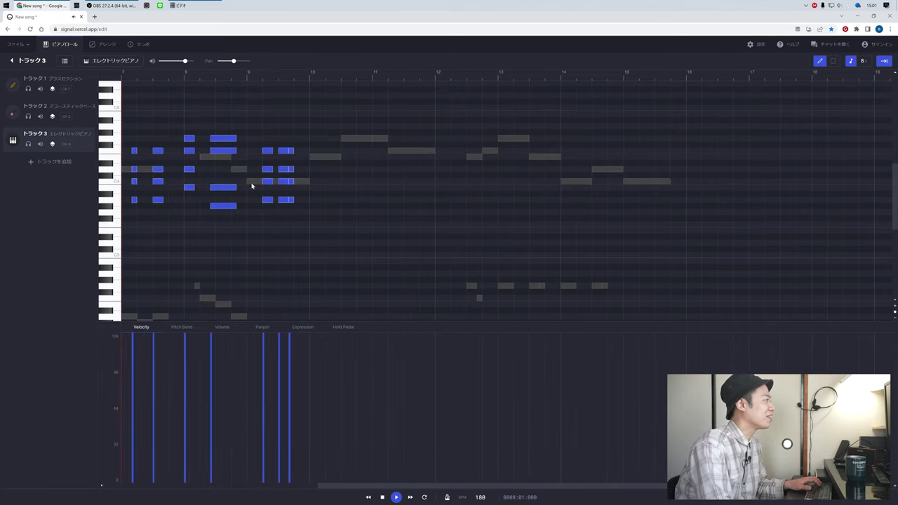
- Change the pitches of the three chords between ruler marks 9 and 10 to E4, C4, B3 and G3
click(256, 144)
mouse_move(256, 144)
mouse_down()
mouse_move(295, 153)
mouse_move(263, 155)
mouse_move(279, 171)
mouse_move(263, 167)
mouse_move(266, 187)
mouse_up()
double_click(296, 155)
key(2)
drag(314, 220, 265, 199)
drag(267, 199, 269, 212)
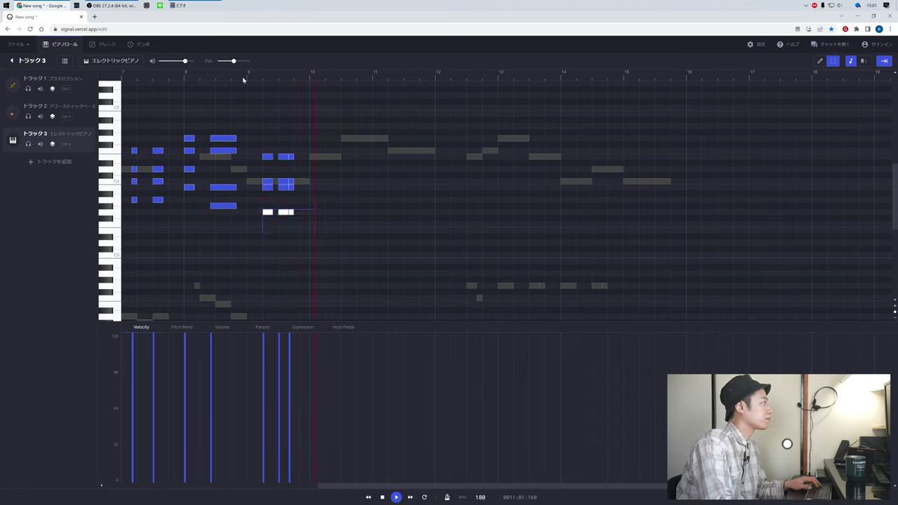
- Shorten all notes of the first chord after ruler mark 9 to half their length and play the passage
click(269, 128)
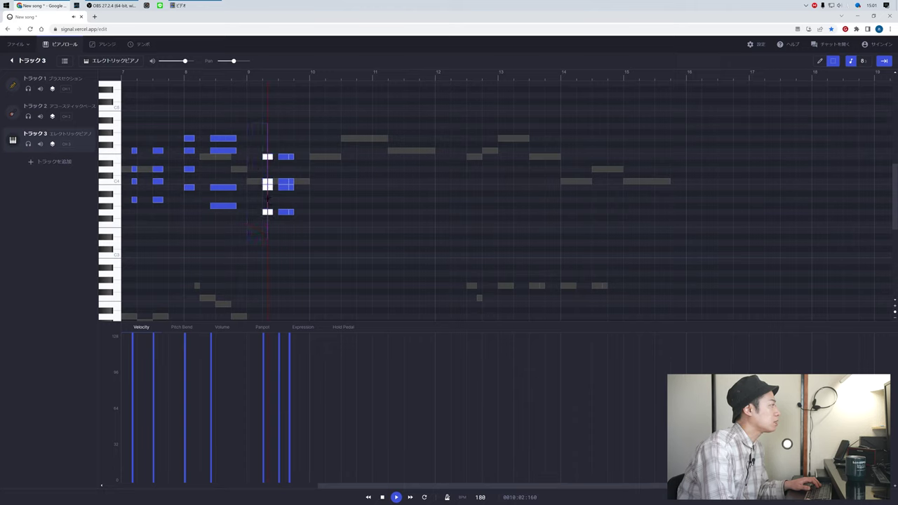
click(274, 139)
drag(273, 145, 267, 203)
right_click(266, 218)
click(273, 198)
key(space)
key(space)
- Copy the two adjoining chords before ruler mark 10 to mark 10 and lower the copies' B3 notes to A#3
drag(309, 143, 279, 237)
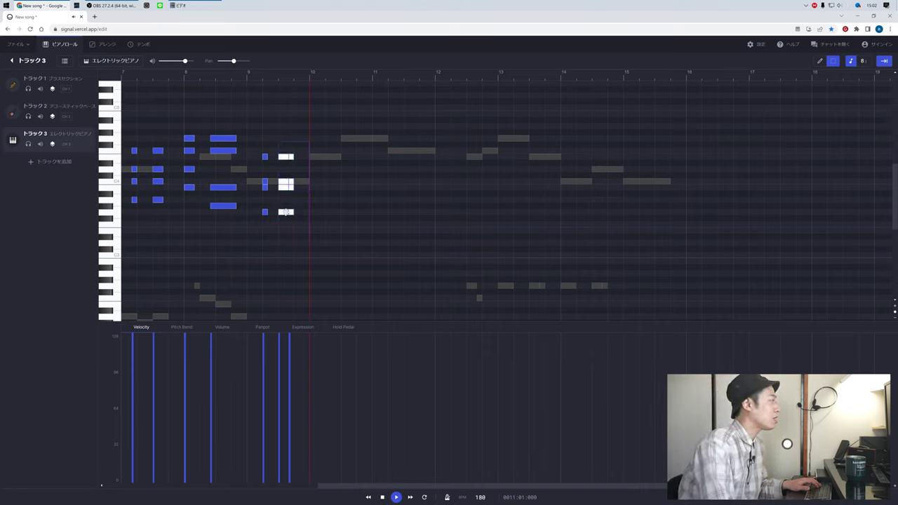
key(ctrl+c)
click(311, 79)
key(ctrl+v)
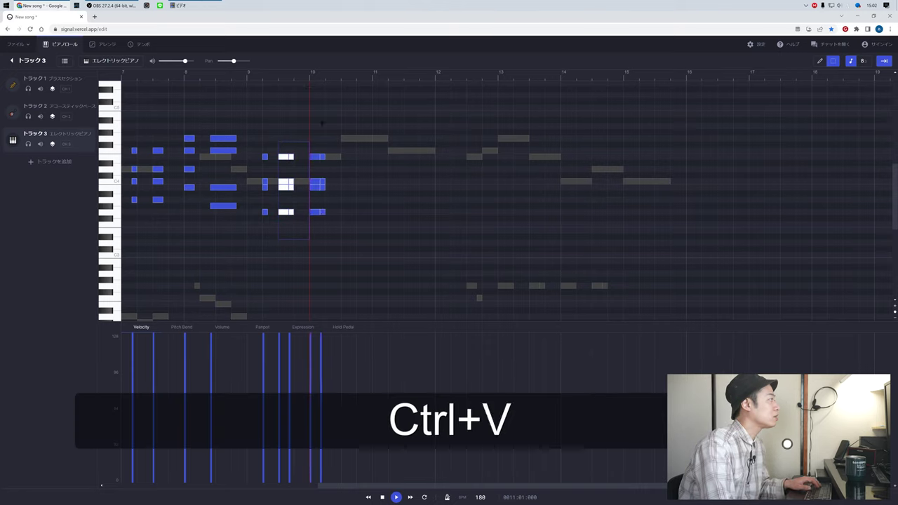
drag(316, 187, 317, 191)
- Copy the chord at ruler mark 10 to near the midpoint between marks 10 and 11, extend its start earlier and play from mark 9
drag(314, 144, 299, 226)
key(ctrl+c)
key(ctrl+v)
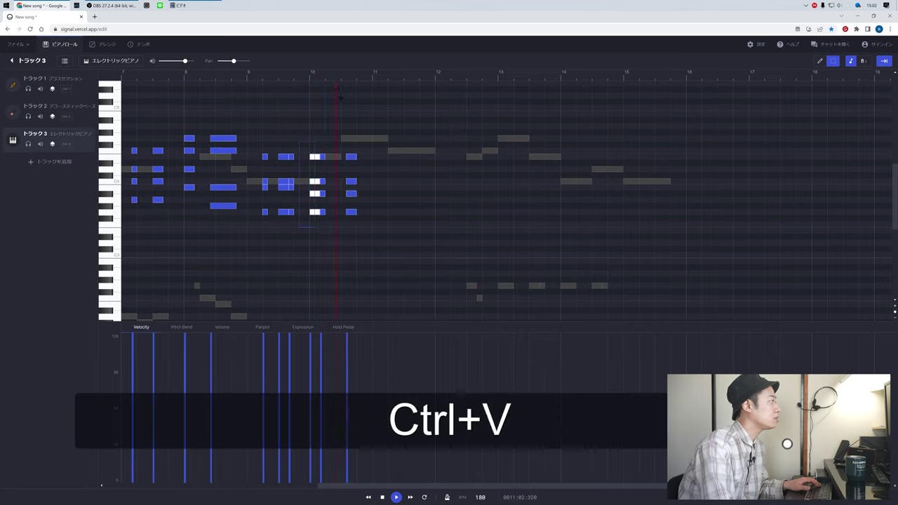
drag(374, 143, 374, 209)
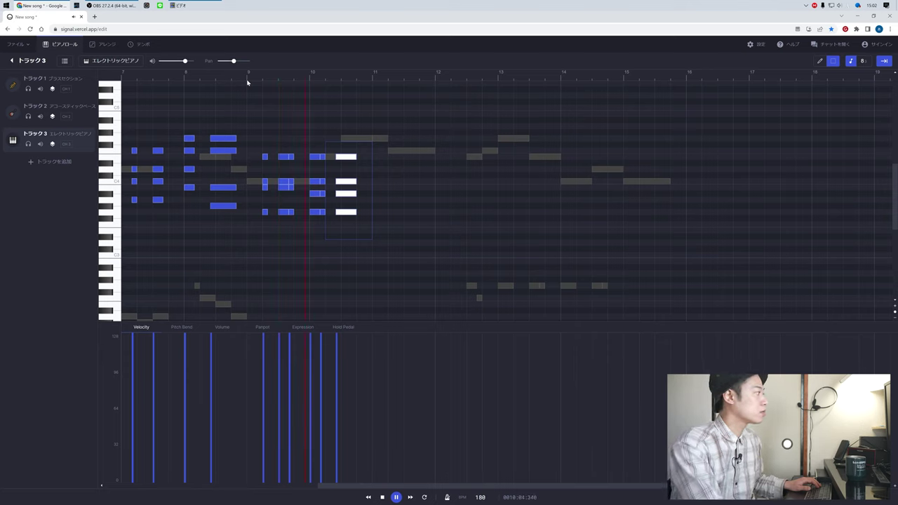
key(space)
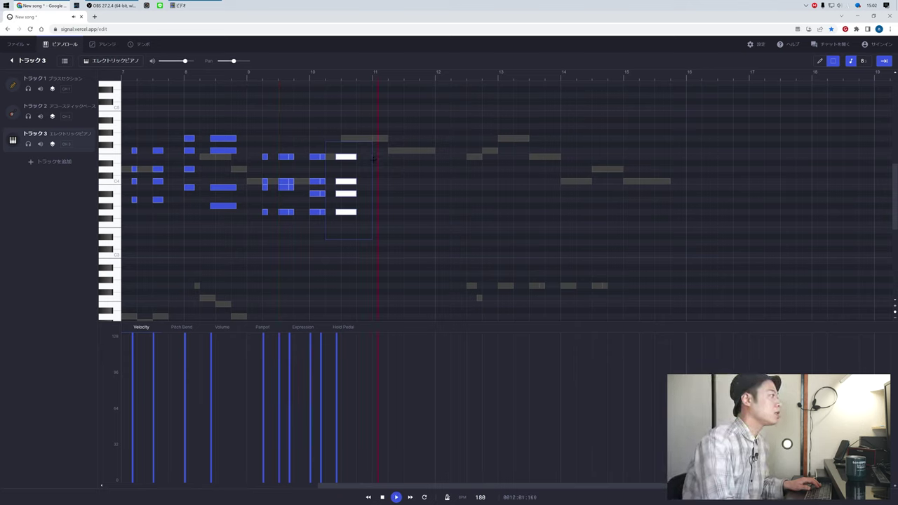
- Copy the short chord after ruler mark 9 to just after mark 11, about a sixth of the way to mark 12
drag(273, 142, 253, 232)
key(ctrl+c)
click(382, 77)
key(ctrl+v)
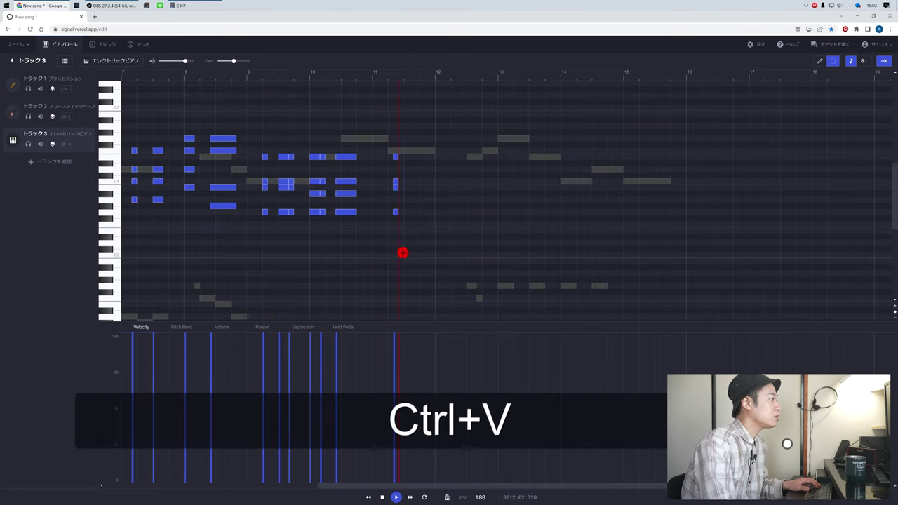
drag(419, 250, 391, 136)
- Change the pitches of the chord just after ruler mark 11 to F4, D4, C4 and A3 and play it
click(426, 172)
click(386, 156)
key(1)
click(385, 156)
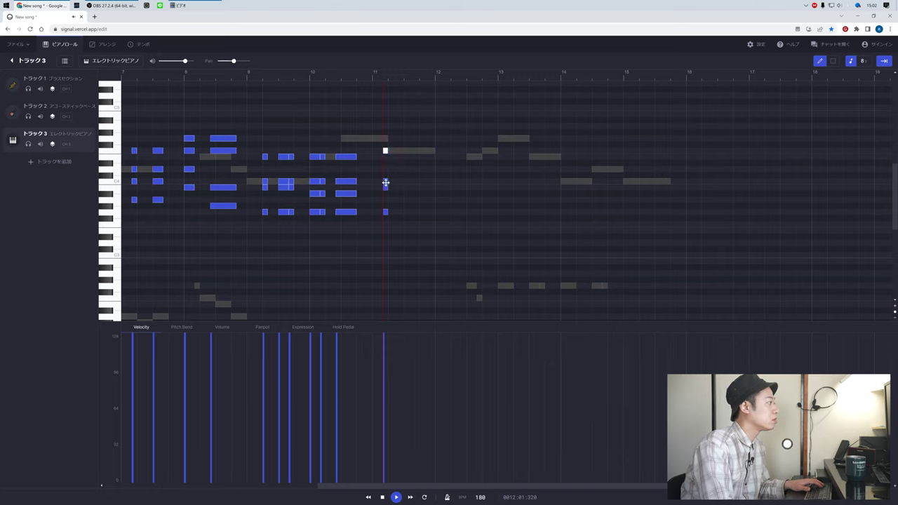
click(386, 182)
drag(385, 187, 385, 201)
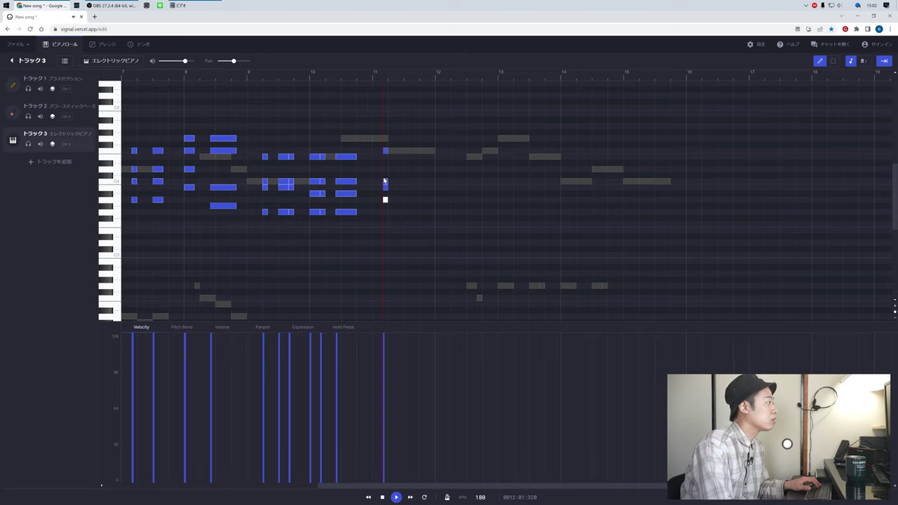
click(385, 170)
key(space)
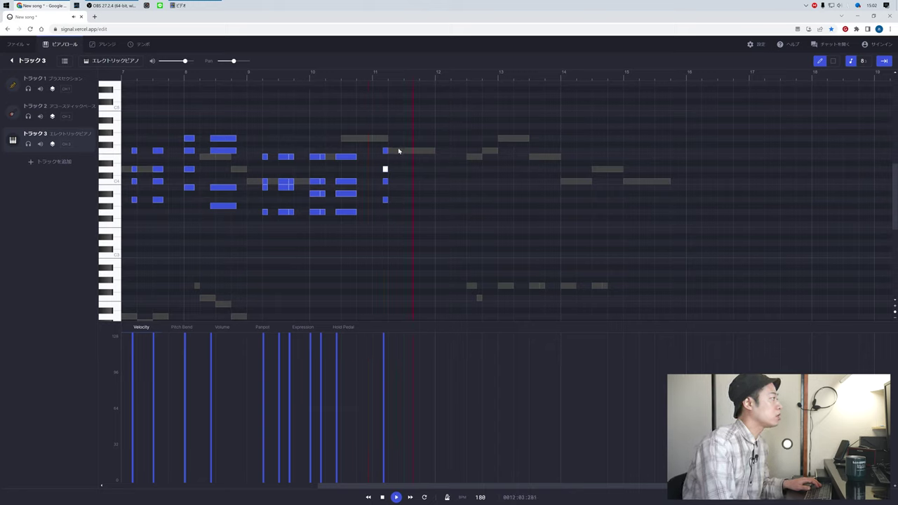
- Undo the last note edit, copy the chord just after ruler mark 11 to the midpoint before mark 12, and play from mark 11
mouse_move(386, 169)
mouse_down()
mouse_move(376, 224)
mouse_move(386, 169)
mouse_up()
key(ctrl+z)
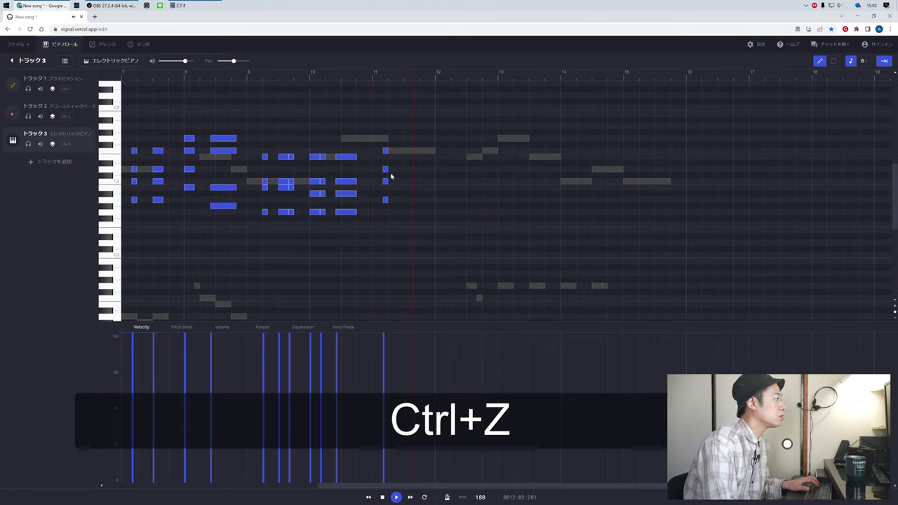
key(2)
drag(398, 224, 379, 138)
key(ctrl+c)
click(403, 80)
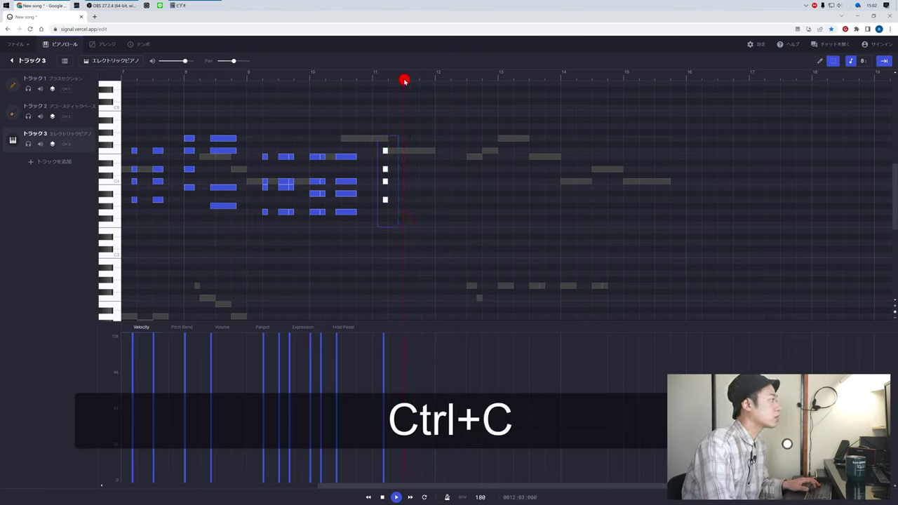
key(ctrl+v)
drag(425, 130, 402, 243)
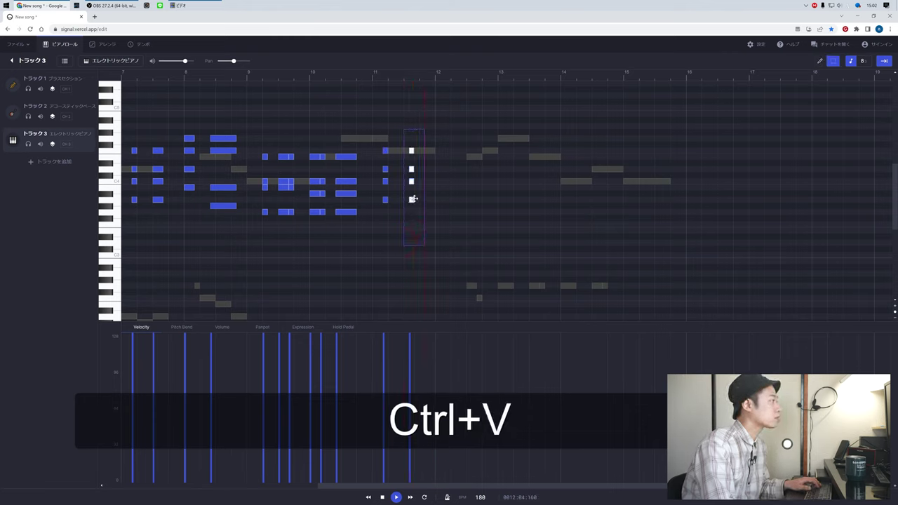
drag(413, 200, 409, 202)
click(371, 81)
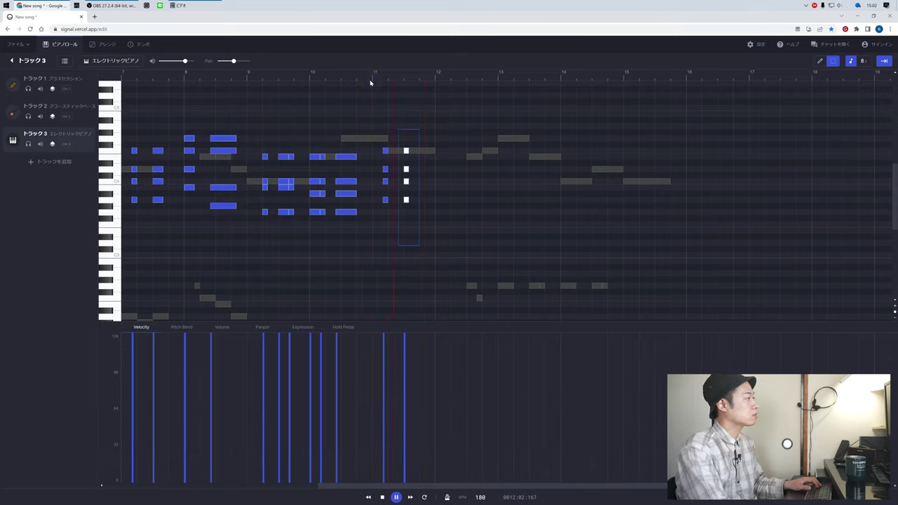
- Add a G4 note at ruler mark 12 and a longer F4 note just before the midpoint between marks 12 and 13
click(438, 138)
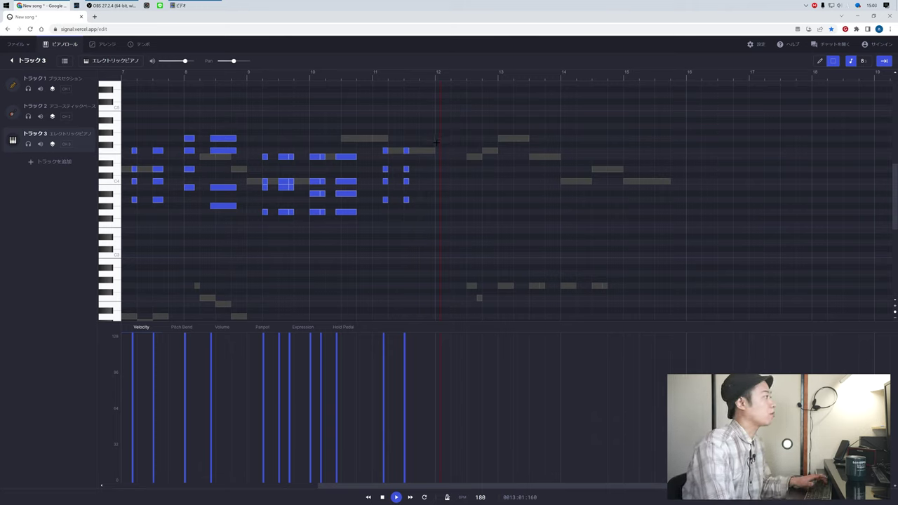
key(1)
click(438, 138)
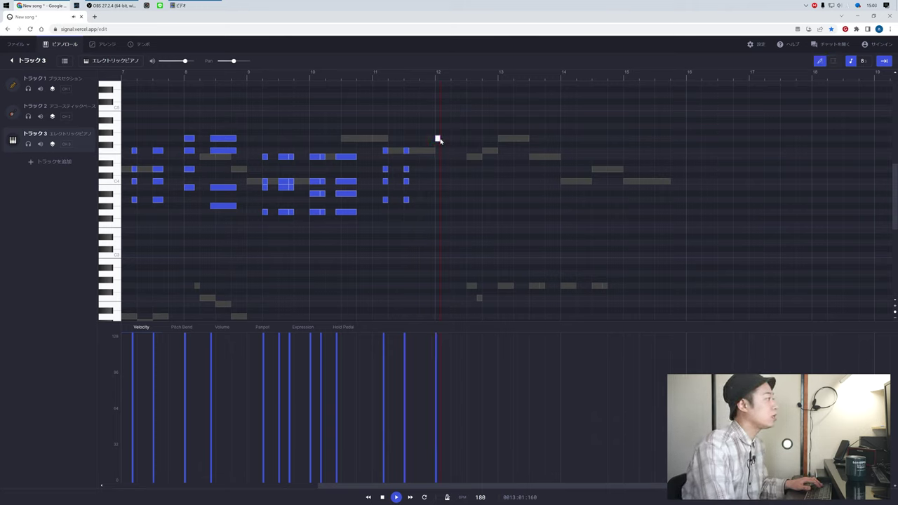
drag(439, 138, 457, 144)
click(464, 150)
drag(461, 139, 447, 153)
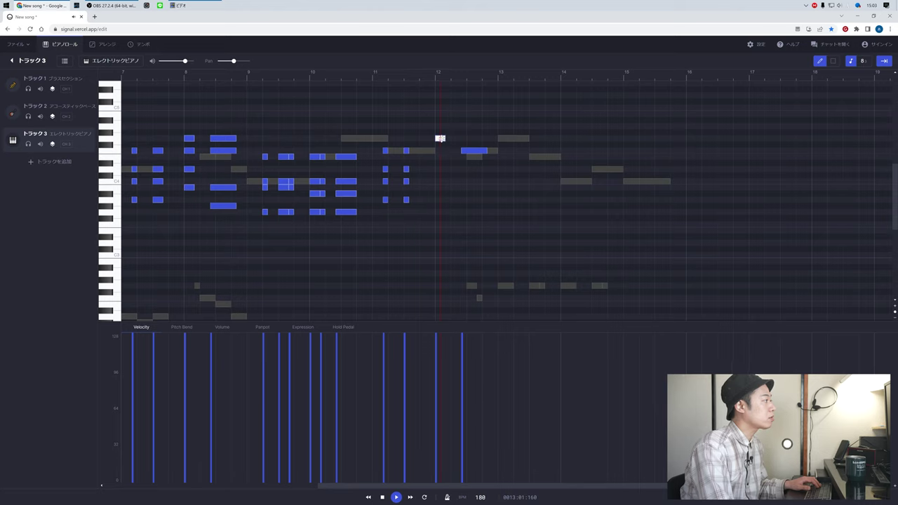
- Complete the chord at ruler mark 12 with D4, C4 and G#3 notes and play it
click(440, 168)
click(440, 181)
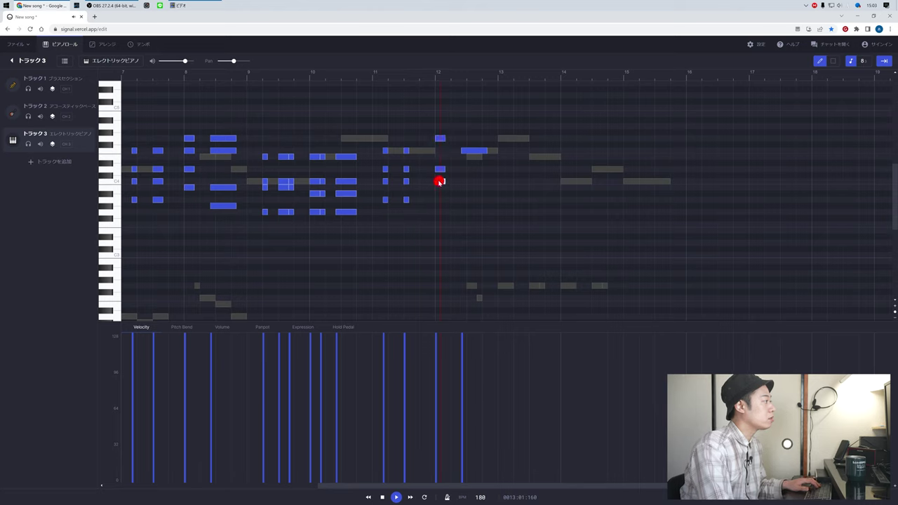
click(440, 205)
key(space)
- Add D4, C4 and G#3 notes of matching length below the long F4 note after ruler mark 12 and play from mark 10
click(460, 170)
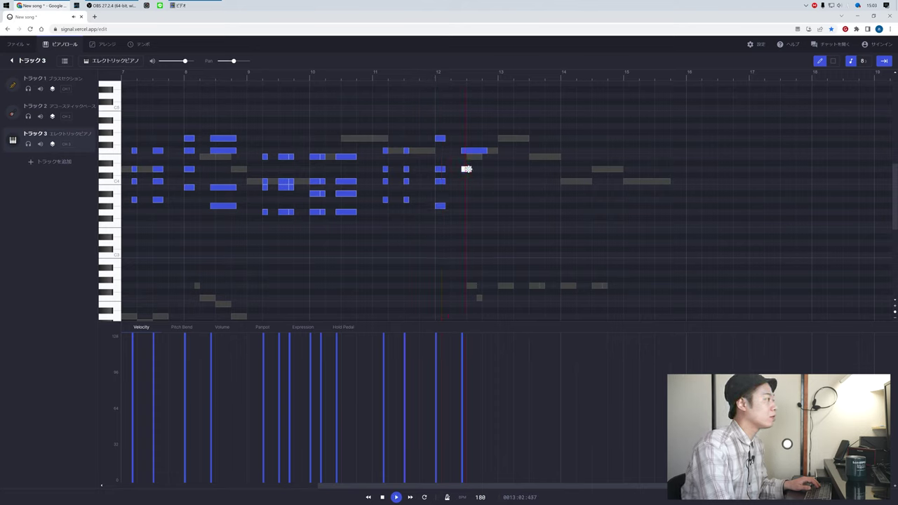
drag(467, 168, 489, 174)
click(465, 181)
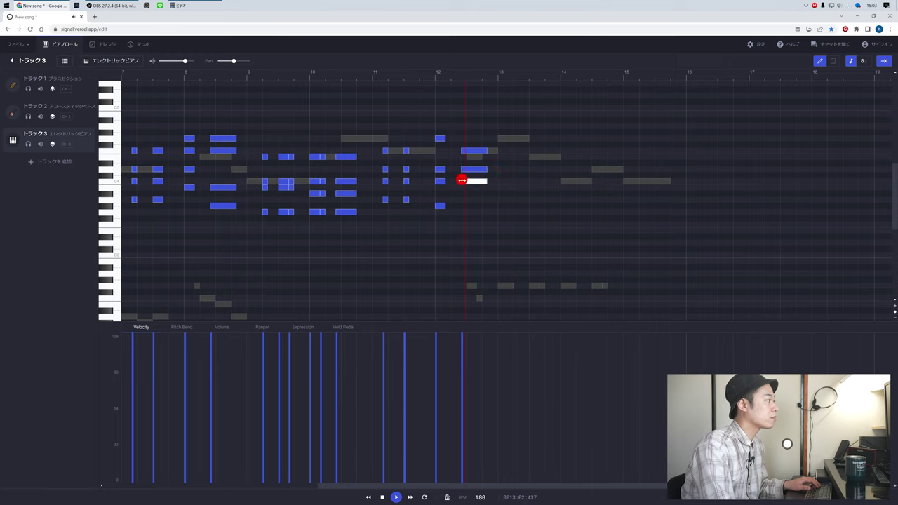
click(465, 205)
key(space)
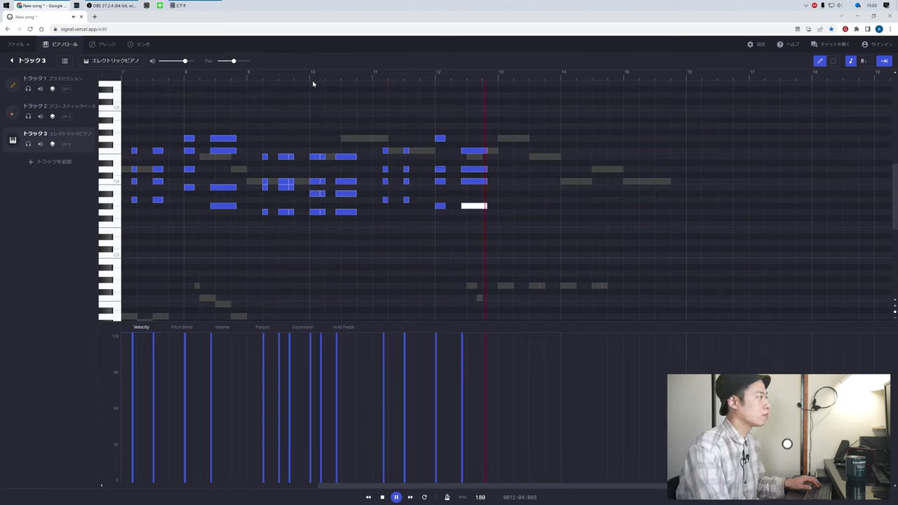
- Build a chord of E4, D4, C4 and G3 about a quarter of the way from ruler mark 13 to 14 and play it
click(514, 156)
drag(539, 157, 517, 169)
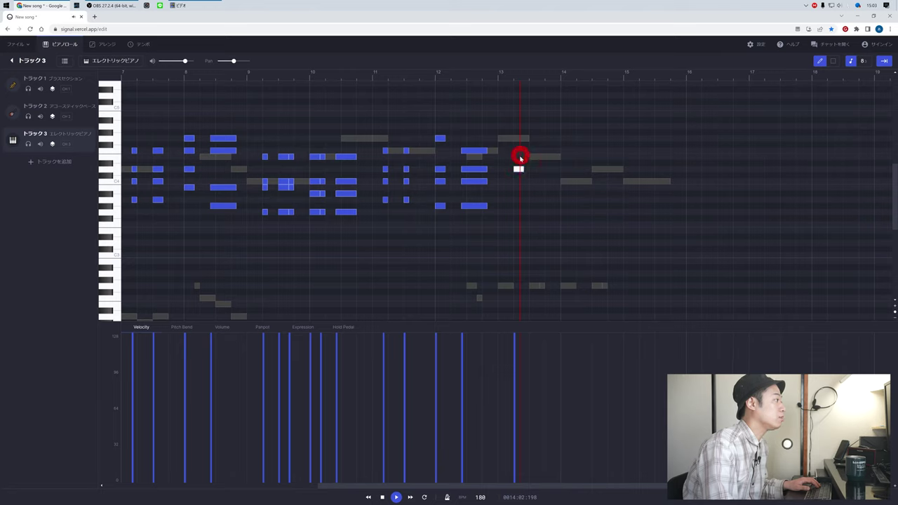
click(517, 138)
click(517, 200)
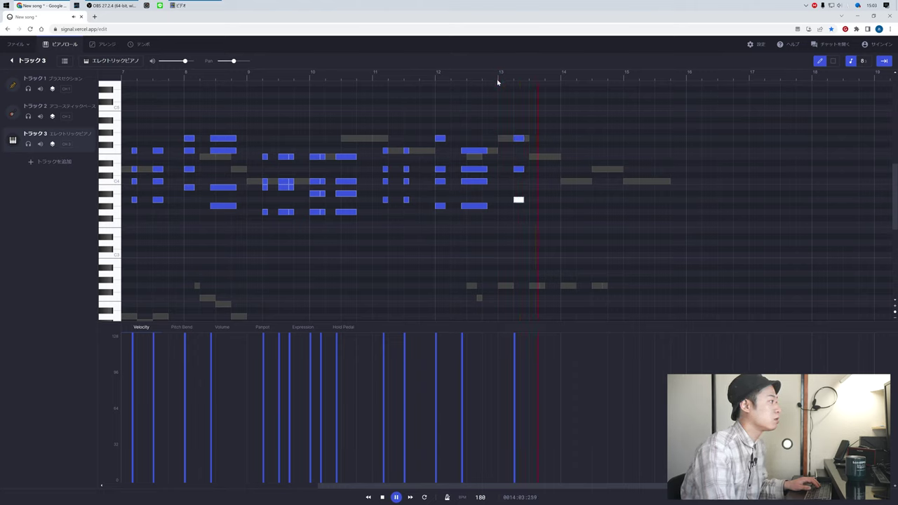
drag(518, 199, 518, 182)
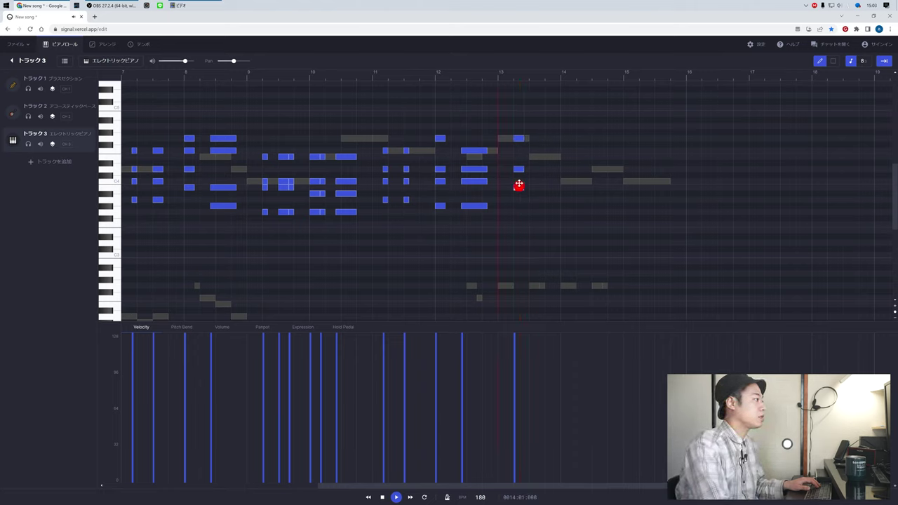
drag(519, 138, 519, 157)
click(518, 211)
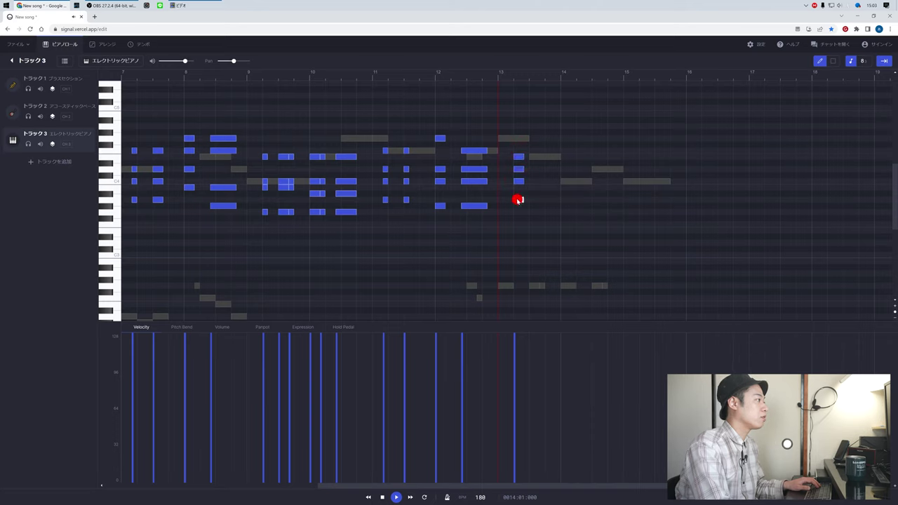
key(space)
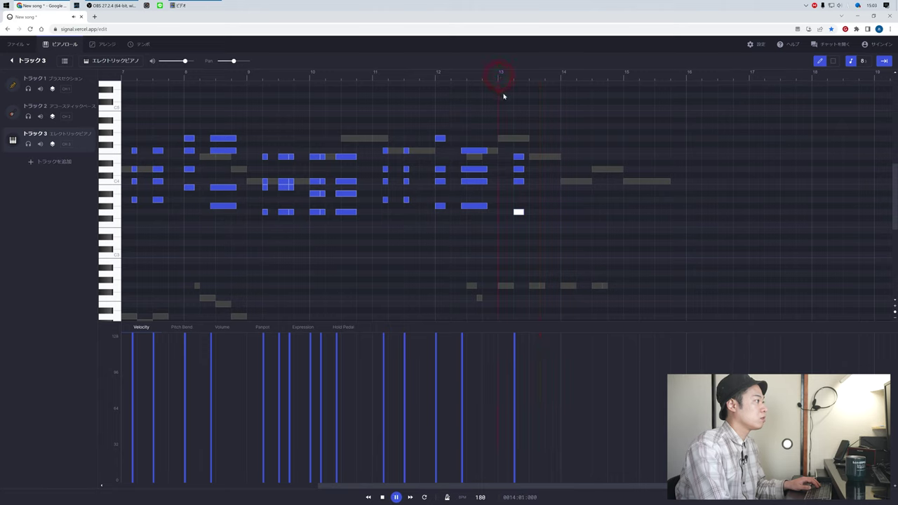
double_click(518, 211)
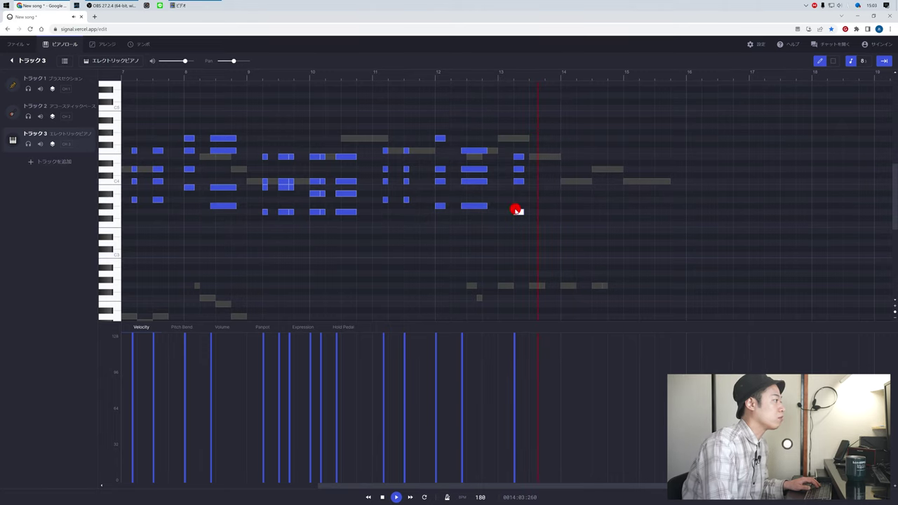
drag(517, 208, 518, 213)
- Shorten the chord after ruler mark 13 to half its length, shift it slightly earlier, and play from mark 13
key(2)
drag(544, 130, 508, 236)
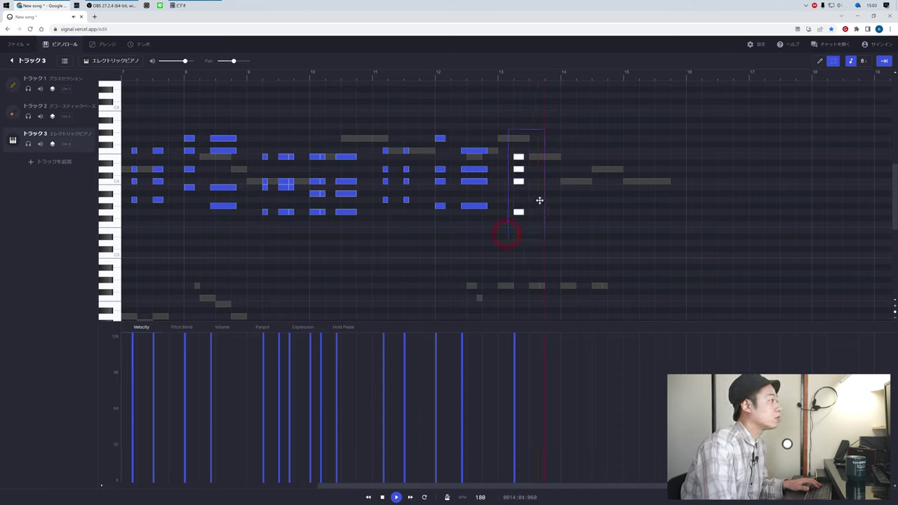
drag(542, 190, 511, 182)
click(496, 78)
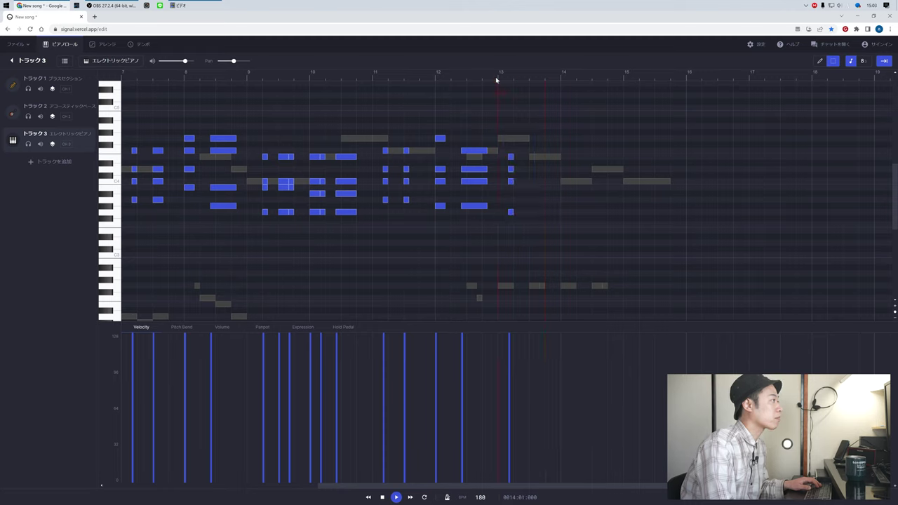
- Copy the short chord after ruler mark 13 to the midpoint between marks 13 and 14 and to mark 14
drag(529, 140, 503, 232)
key(ctrl+c)
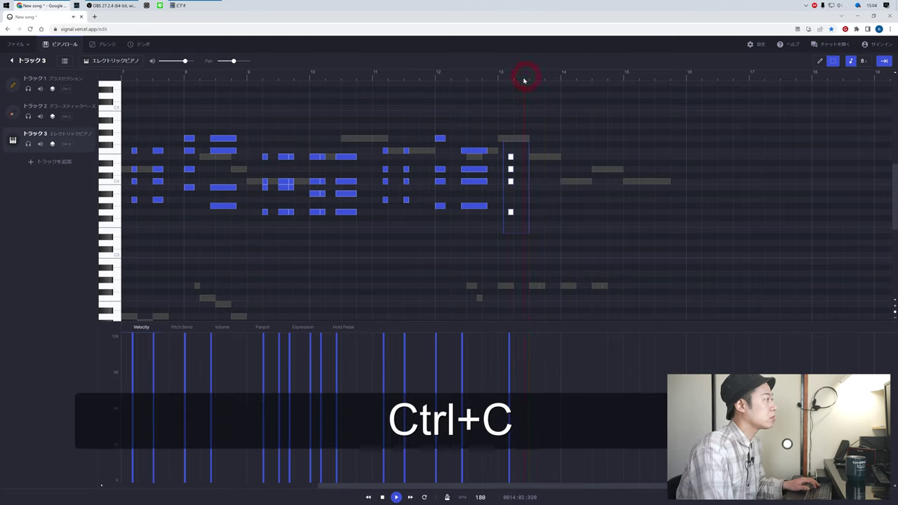
key(ctrl+v)
key(space)
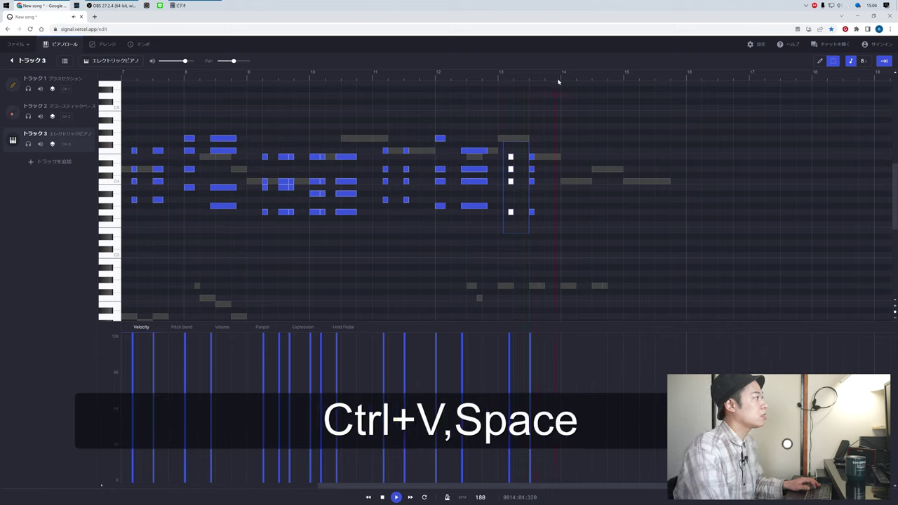
key(ctrl+v)
click(569, 197)
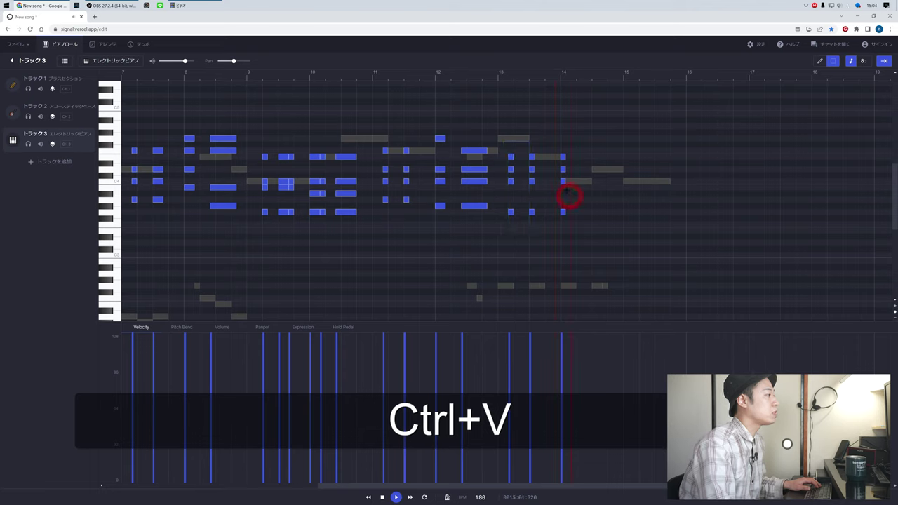
- Lower the C4 note of the piano chord at ruler mark 14 to B3 and play from just before mark 14
click(562, 182)
click(563, 181)
key(1)
drag(563, 181, 564, 188)
click(564, 169)
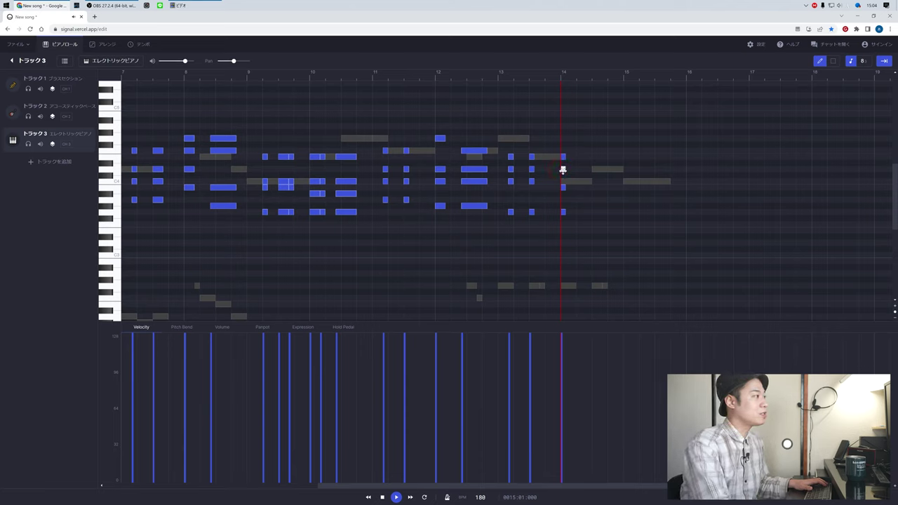
click(531, 73)
key(space)
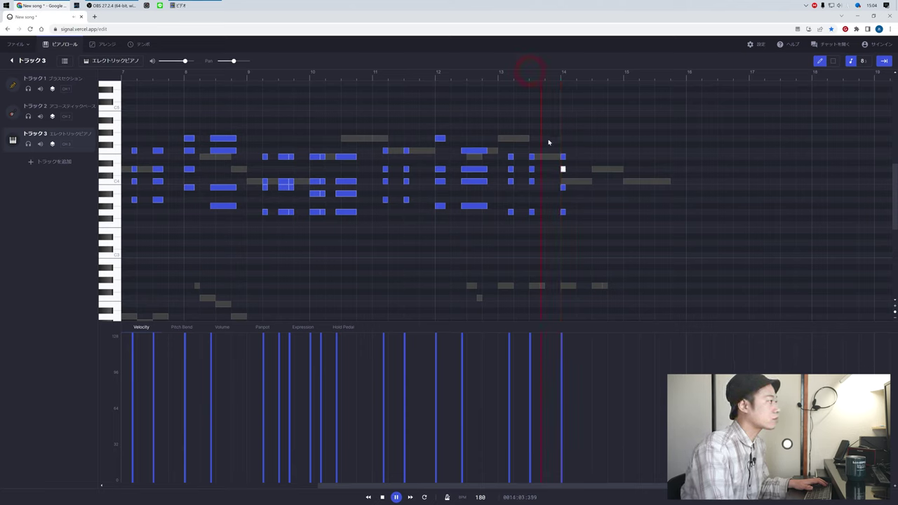
- Raise the chord's E4 at mark 14 to F4, and try its lowest note at G#3 before returning it to G3
click(563, 169)
drag(564, 158, 563, 153)
click(561, 210)
click(563, 207)
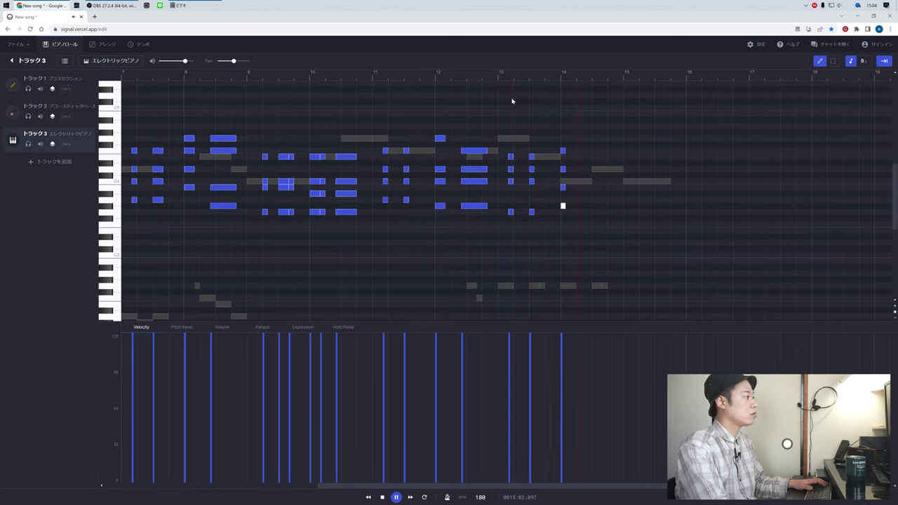
click(563, 210)
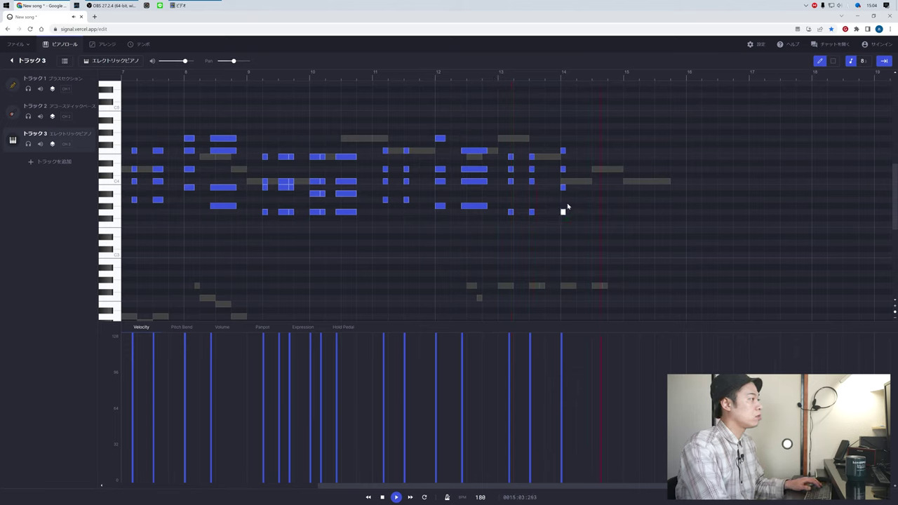
drag(564, 212, 570, 200)
double_click(570, 200)
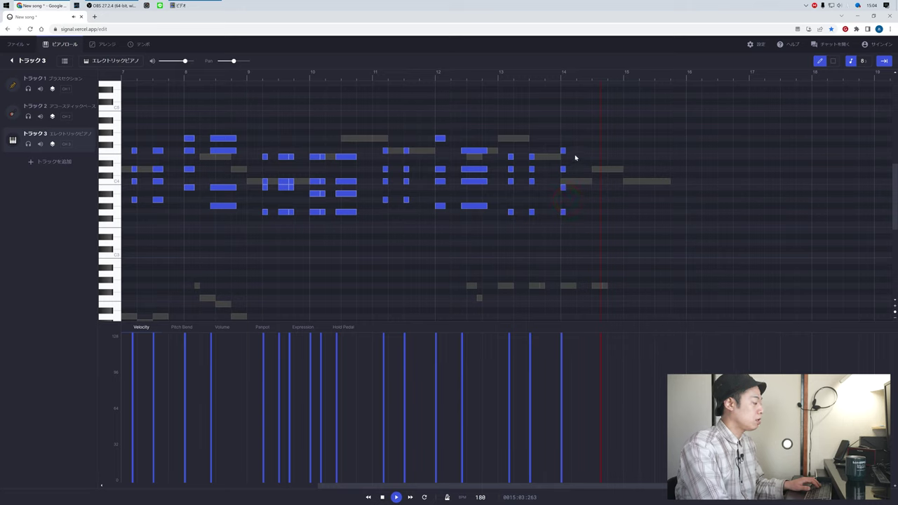
- Copy the chord at mark 14 to just before the midpoint and to about two-thirds of the way to mark 15
key(2)
drag(576, 137, 551, 233)
key(ctrl+c)
click(583, 82)
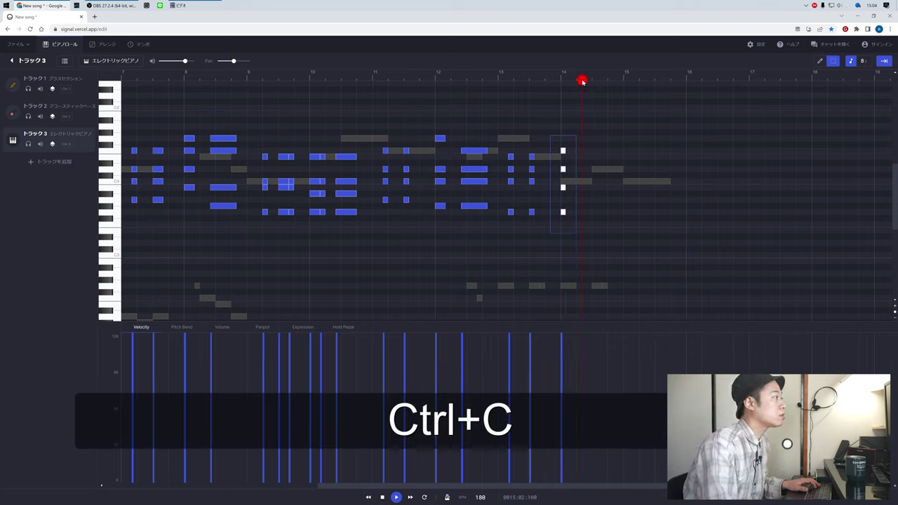
key(ctrl+v)
drag(608, 112, 588, 213)
click(600, 79)
key(ctrl+v)
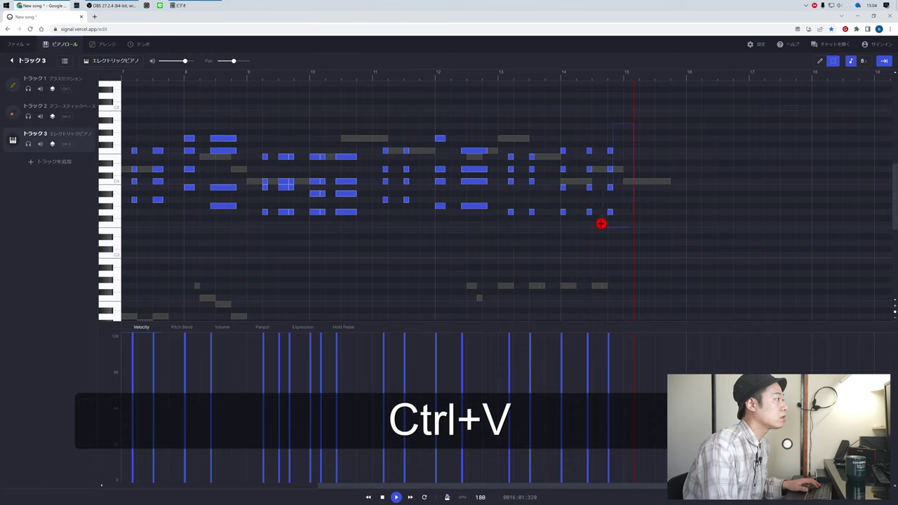
drag(611, 212, 607, 212)
click(587, 124)
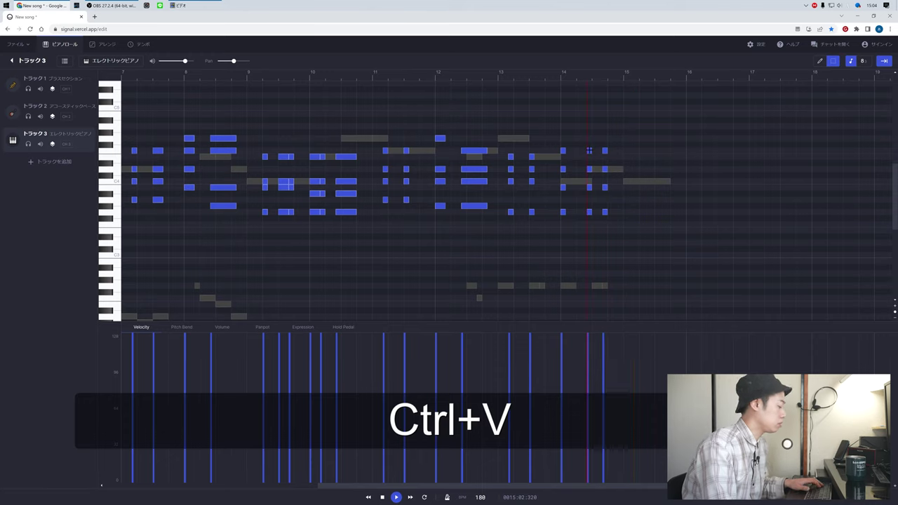
- Raise the first copied chord's top note to G4, lower-end notes of both copies to G#3, and listen to the passage
key(1)
drag(589, 150, 590, 138)
click(554, 75)
key(space)
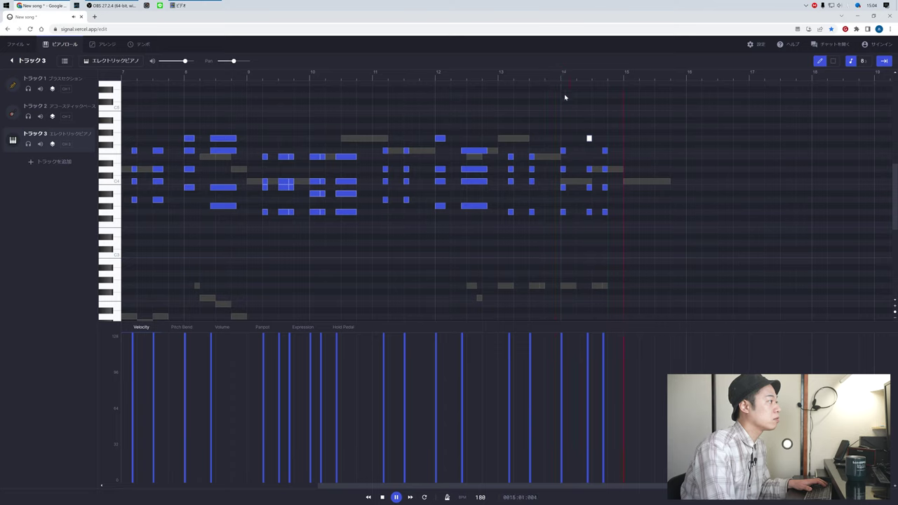
drag(589, 211, 605, 205)
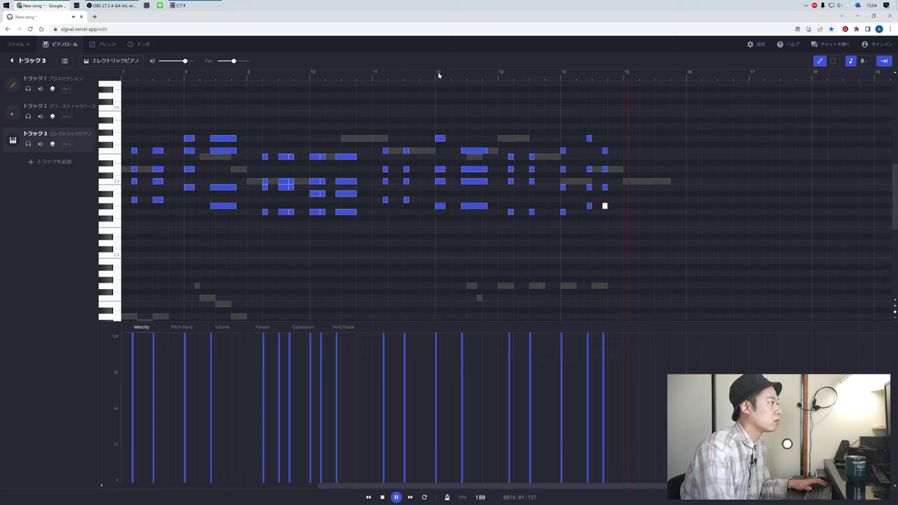
drag(611, 155, 601, 207)
double_click(601, 207)
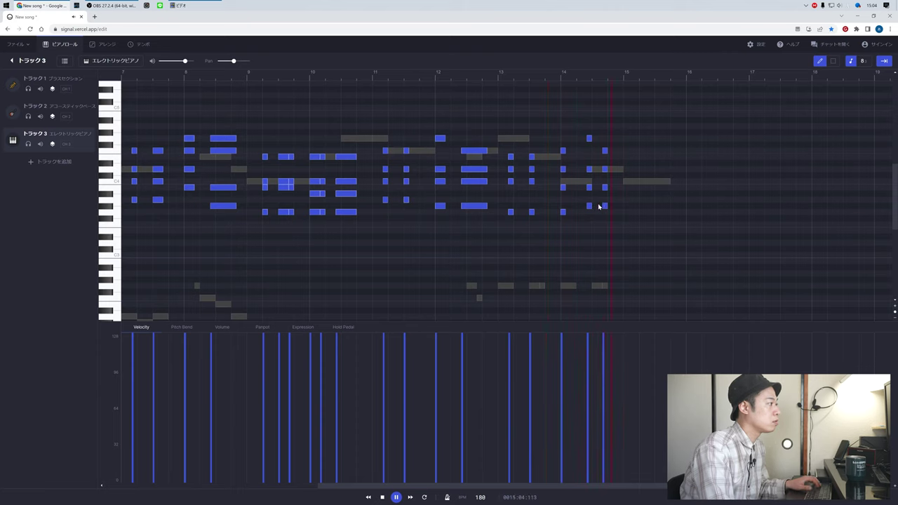
key(space)
- Lengthen all four notes of the last chord before mark 15 to about three times their length
key(2)
drag(616, 143, 602, 222)
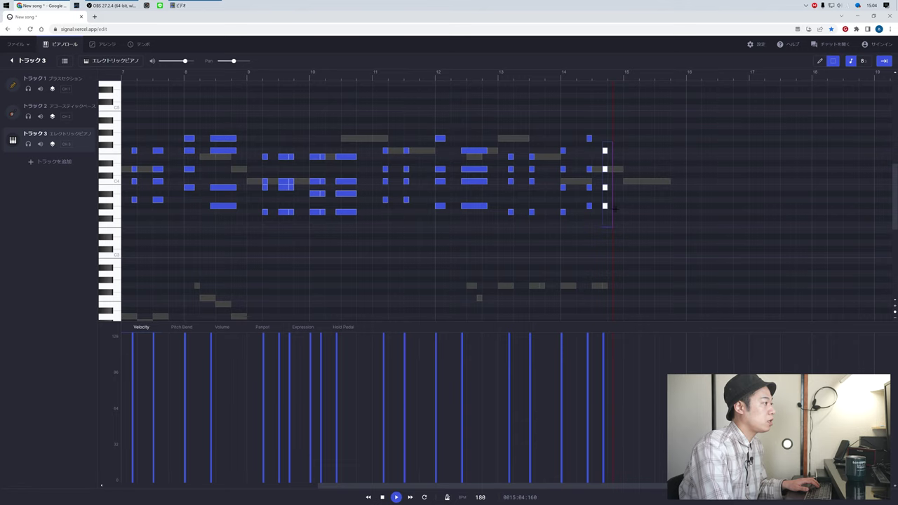
drag(609, 206, 623, 215)
- Copy the acoustic bass notes from mark 15 to the end and paste them into the electric piano track at mark 15
click(90, 116)
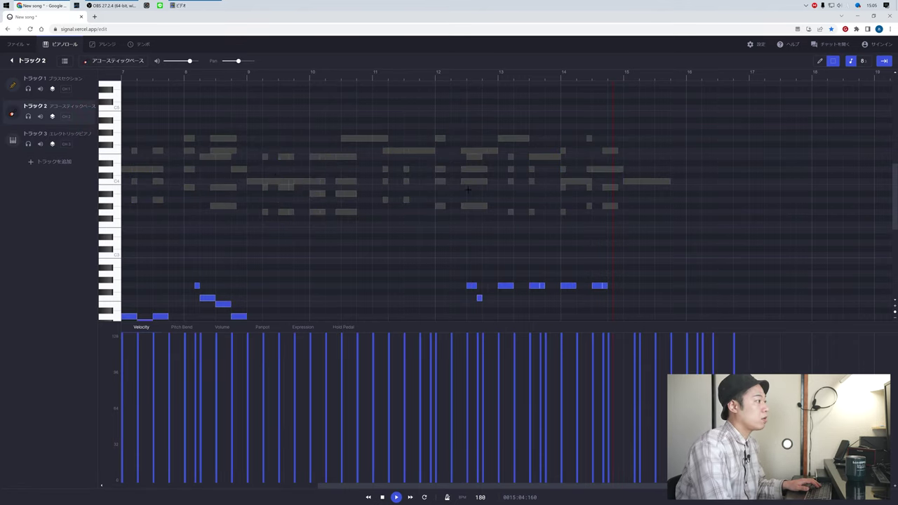
scroll(512, 210, down, 3)
scroll(723, 167, up, 4)
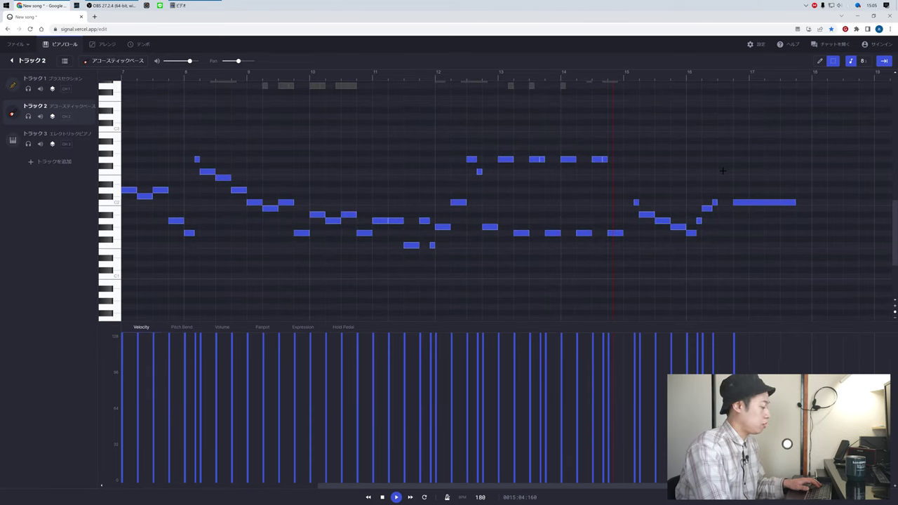
drag(624, 171, 791, 278)
key(ctrl+c)
click(71, 137)
scroll(491, 196, up, 3)
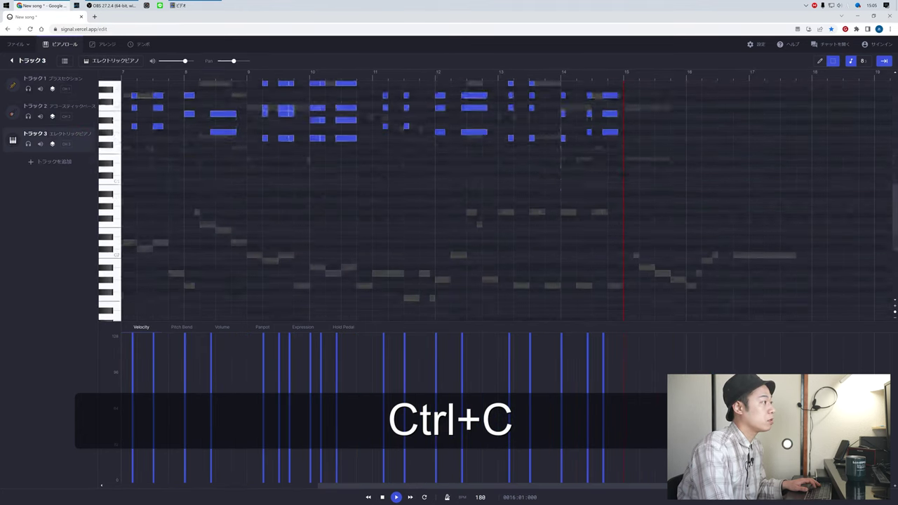
scroll(630, 178, down, 1)
key(ctrl+v)
scroll(682, 193, up, 1)
- Move the pasted bass phrase up into the piano chord register and play from around mark 14
drag(791, 190, 629, 306)
drag(646, 256, 642, 109)
scroll(641, 168, up, 3)
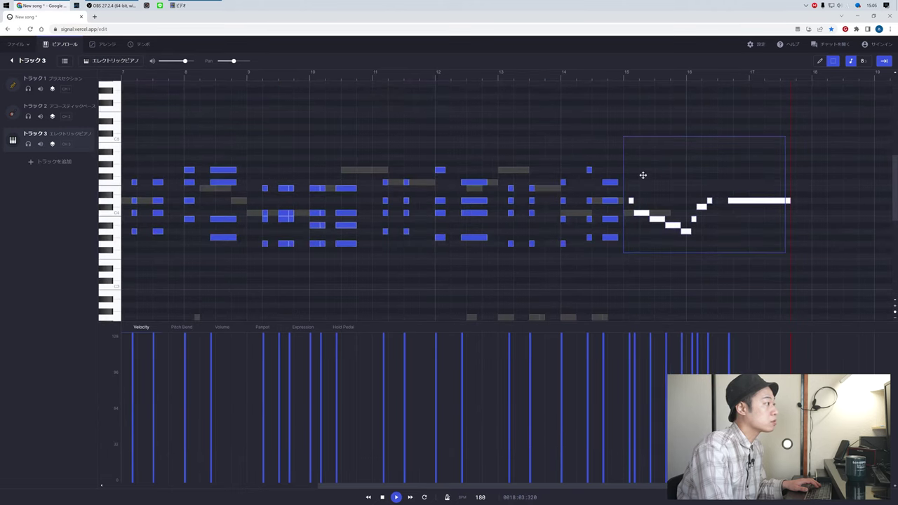
scroll(640, 212, down, 1)
key(space)
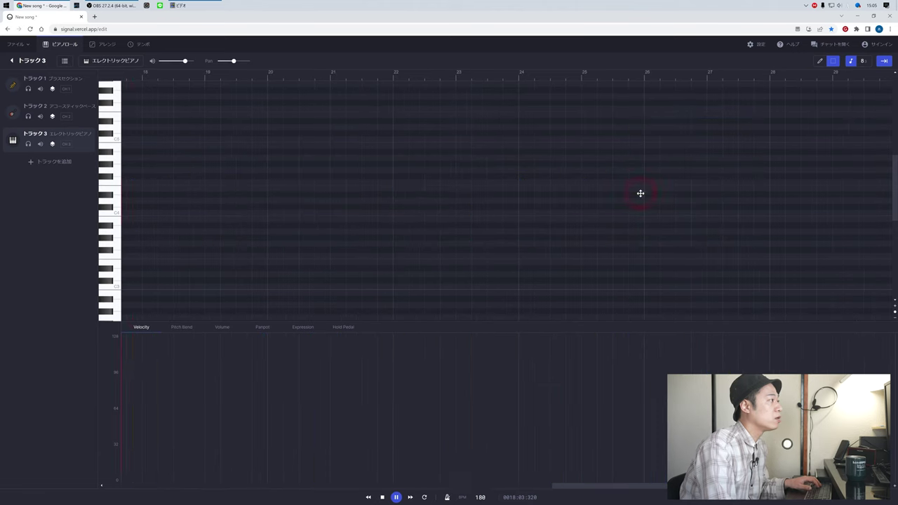
key(a)
key(a)
key(a)
key(a)
key(a)
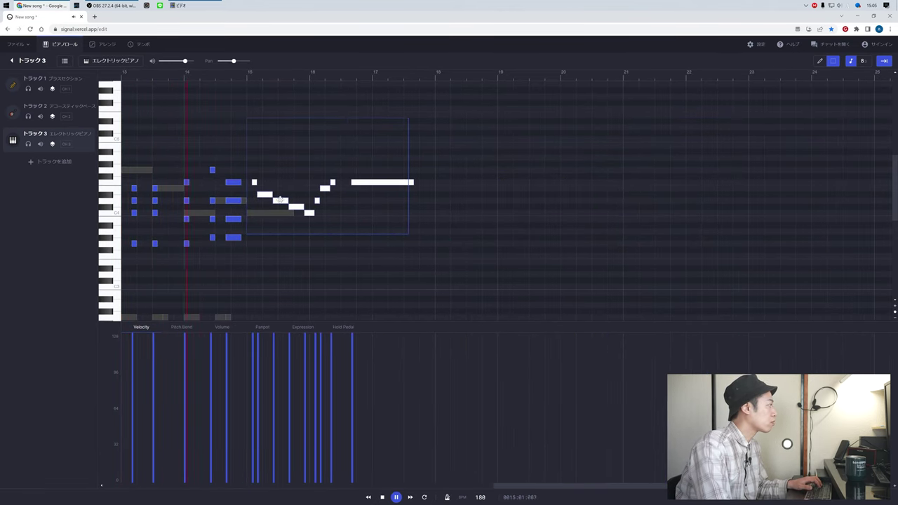
- Lower the pasted phrase to start on C4, shift it slightly later to match the bass timing, and play from mark 14
drag(279, 199, 284, 230)
click(236, 77)
click(187, 71)
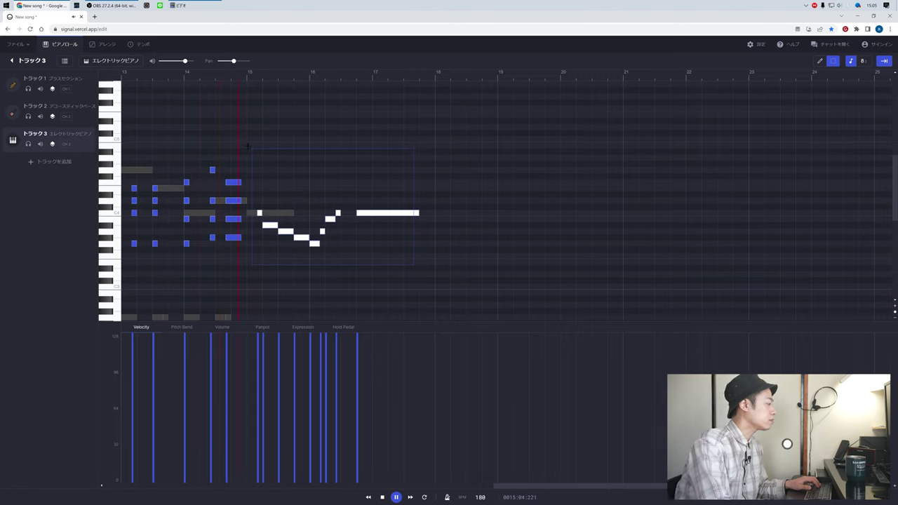
key(space)
- Add an upper line of a short E4, a longer E4 and a D4 above the start of the phrase after mark 15
click(257, 189)
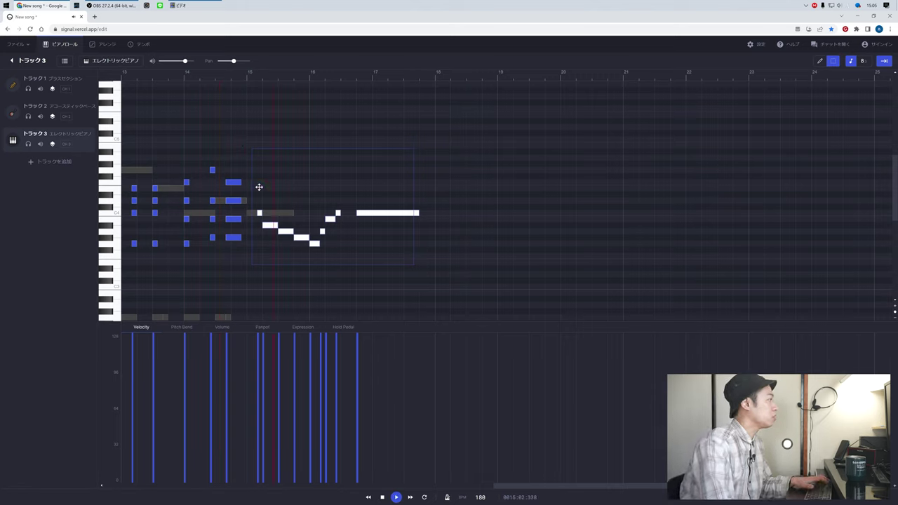
key(1)
drag(257, 182, 260, 189)
click(260, 189)
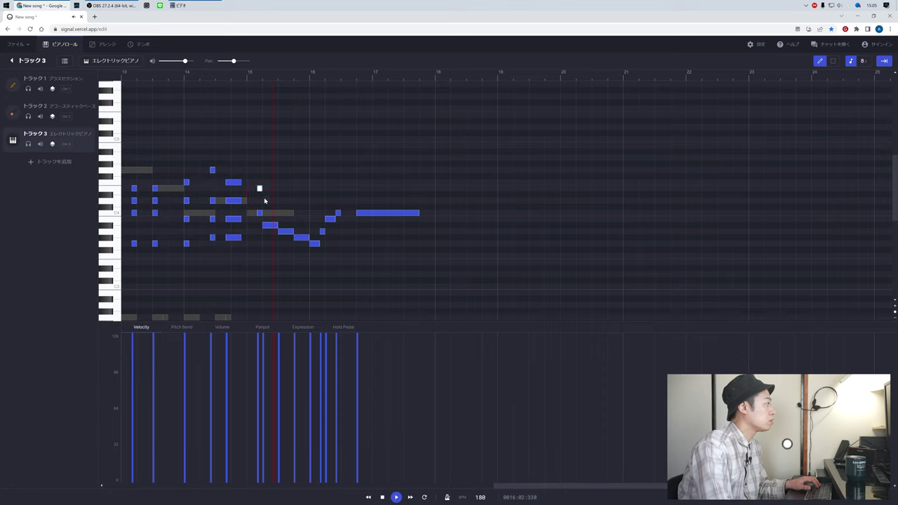
drag(265, 188, 272, 192)
click(277, 200)
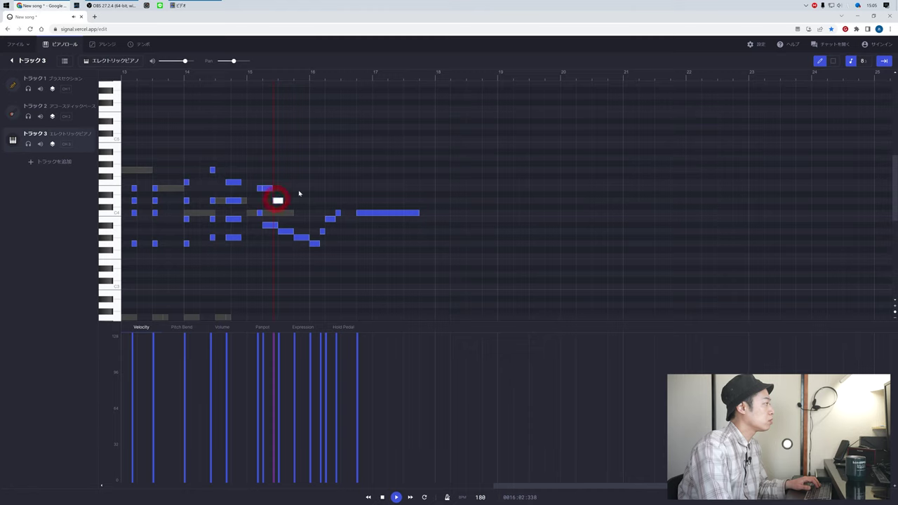
- Add a descending upper line of G4, F#4, F4 and E4 from mark 16 and play from mark 15
click(324, 176)
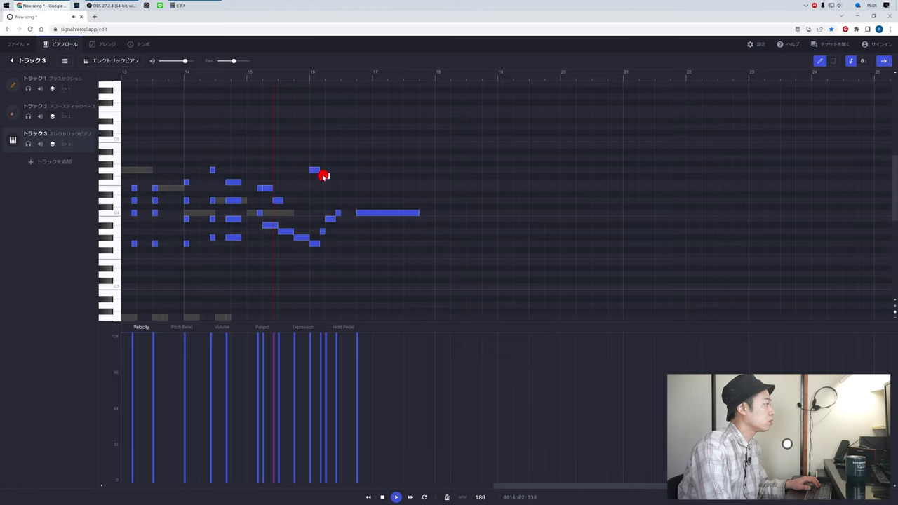
drag(330, 177, 325, 181)
click(330, 182)
click(340, 189)
drag(345, 188, 332, 192)
key(space)
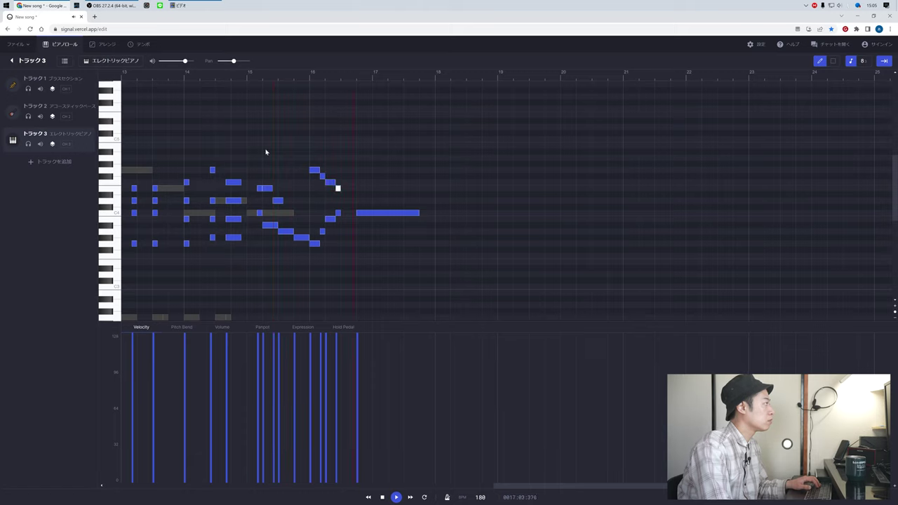
click(247, 75)
key(space)
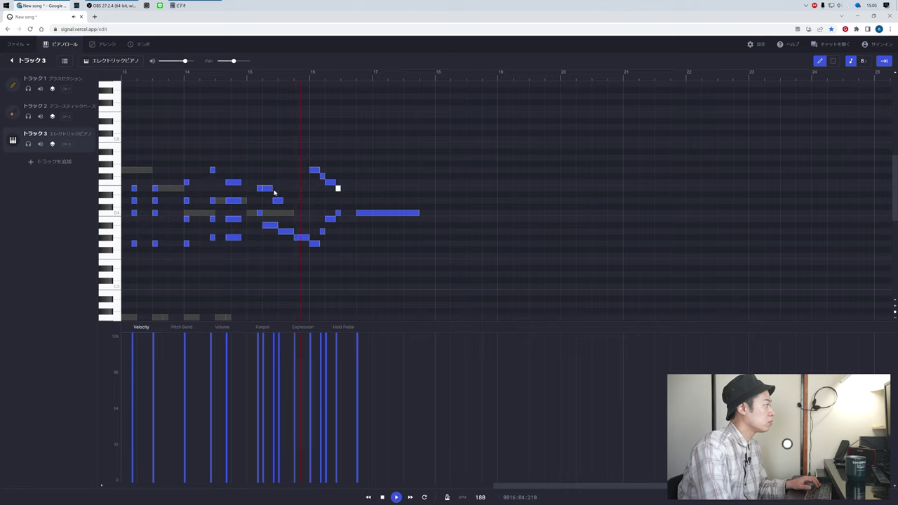
- Rework the upper line before mark 16 into E4, F4 and E4 notes matching the lower notes' lengths, and play it
click(266, 188)
click(267, 188)
drag(268, 188, 280, 187)
click(281, 182)
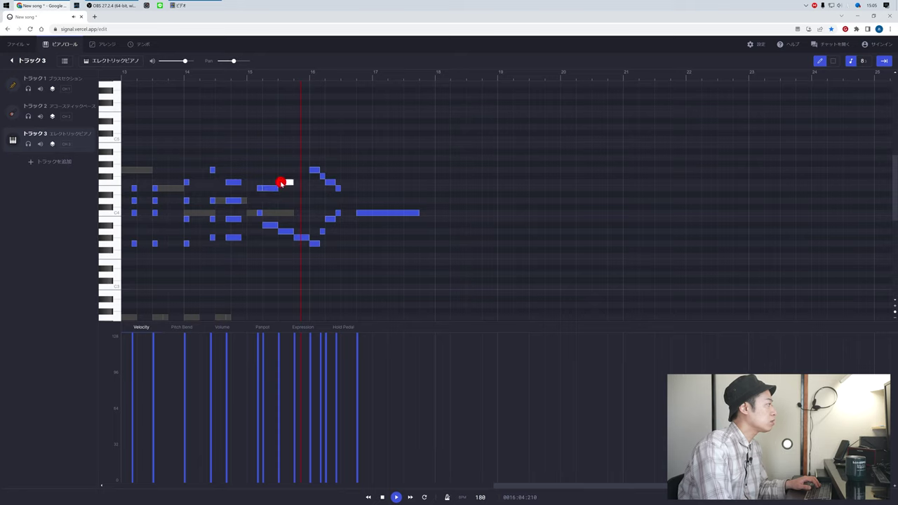
click(298, 188)
click(242, 77)
key(space)
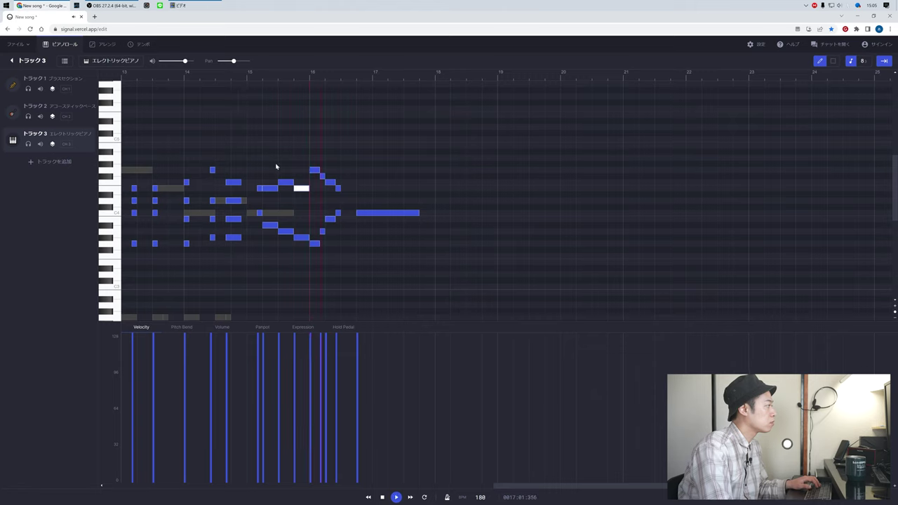
- Raise the upper note just before mark 16 to F#4 and play from mark 15
drag(301, 188, 301, 175)
click(242, 74)
key(space)
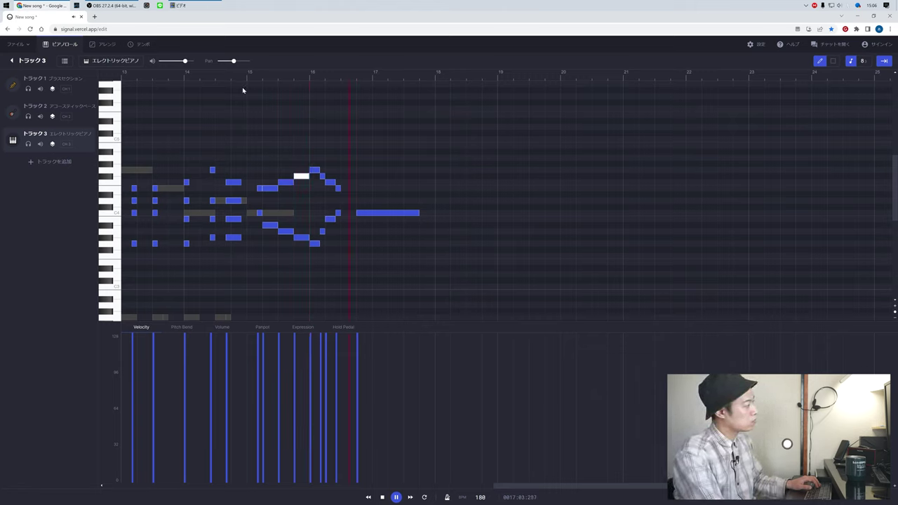
key(space)
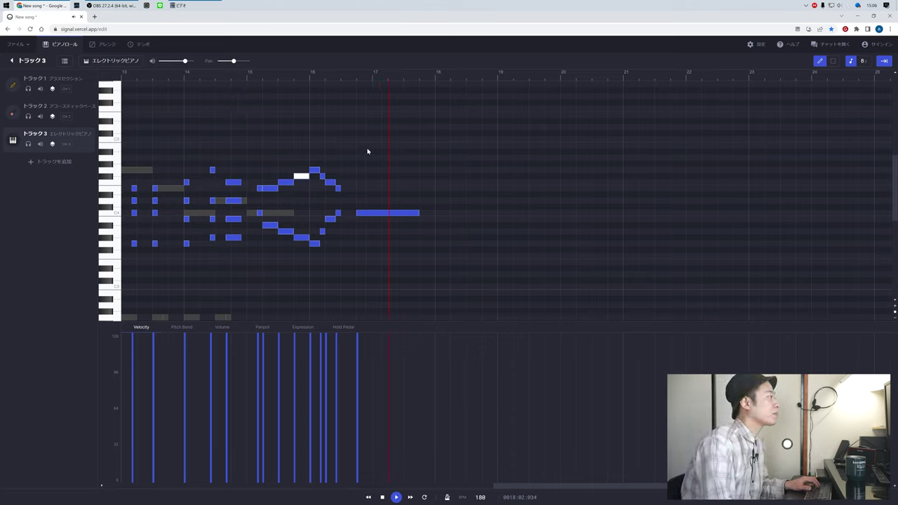
- Add long D5 and A4 notes above the held C4 starting before mark 17, ending just before mark 18, and play them
click(363, 128)
drag(373, 128, 432, 143)
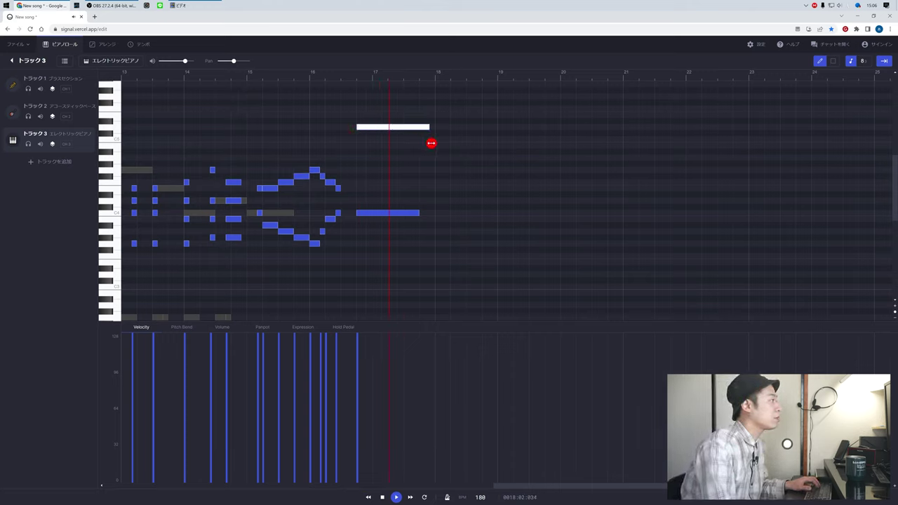
click(360, 146)
click(359, 170)
drag(358, 170, 359, 158)
click(348, 73)
key(space)
double_click(368, 145)
key(space)
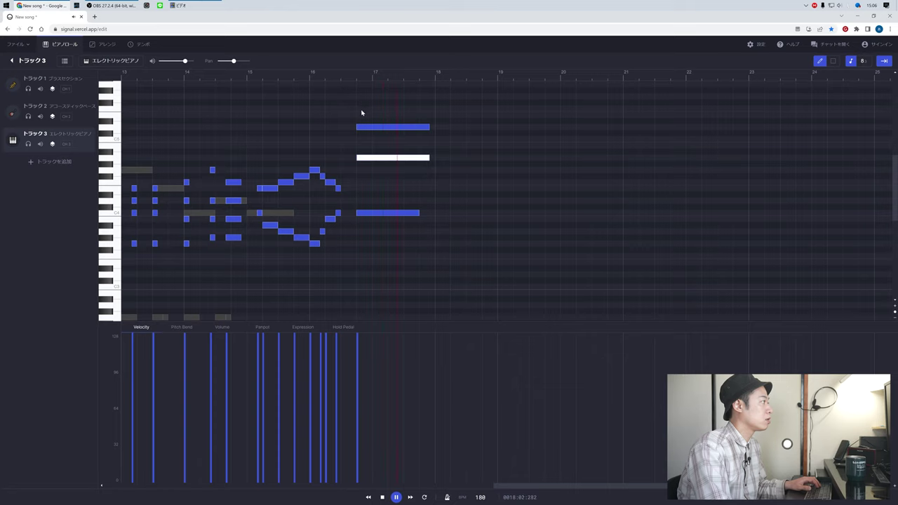
- Add a long E5 note on top of the final held chord and play from before mark 17
click(361, 111)
mouse_move(361, 114)
mouse_down()
mouse_move(363, 96)
mouse_move(361, 114)
mouse_up()
click(341, 72)
key(space)
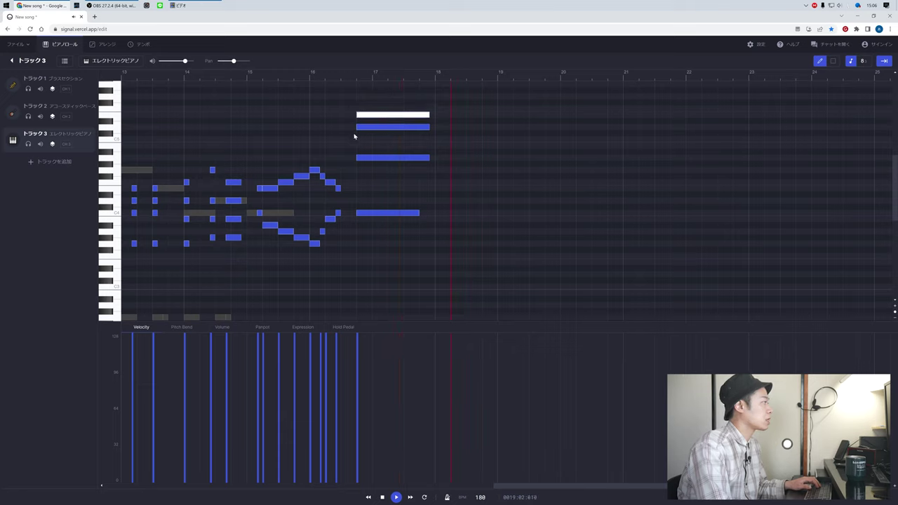
- Lower the final chord's three long upper notes to G4, B4 and D5, and play the chord
drag(366, 158, 366, 172)
drag(373, 127, 373, 144)
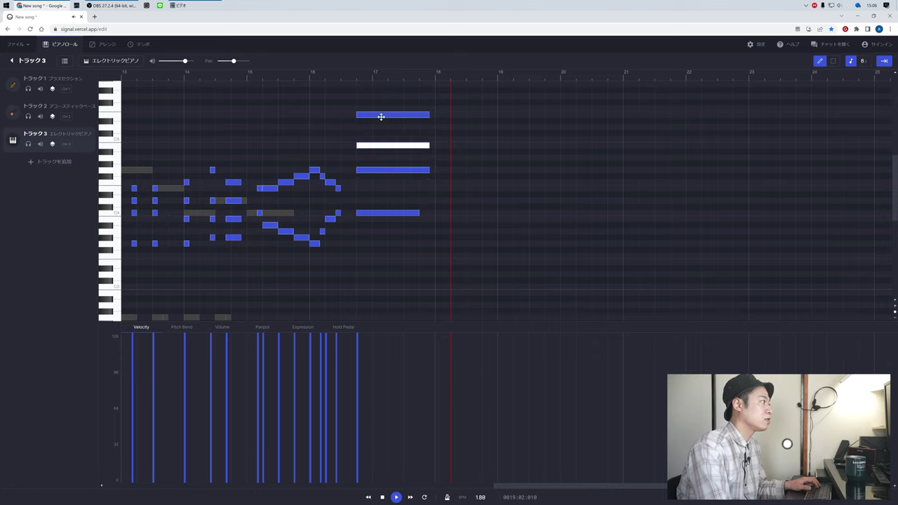
drag(381, 114, 379, 127)
click(341, 80)
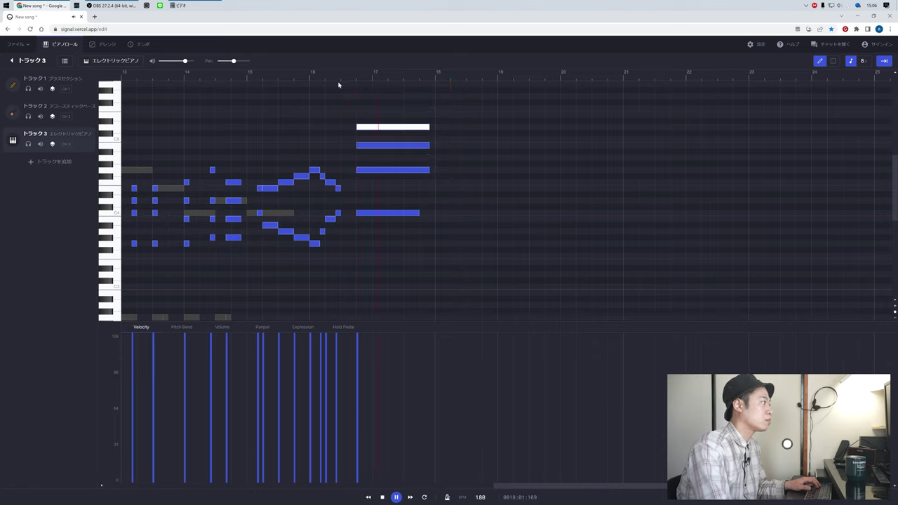
key(space)
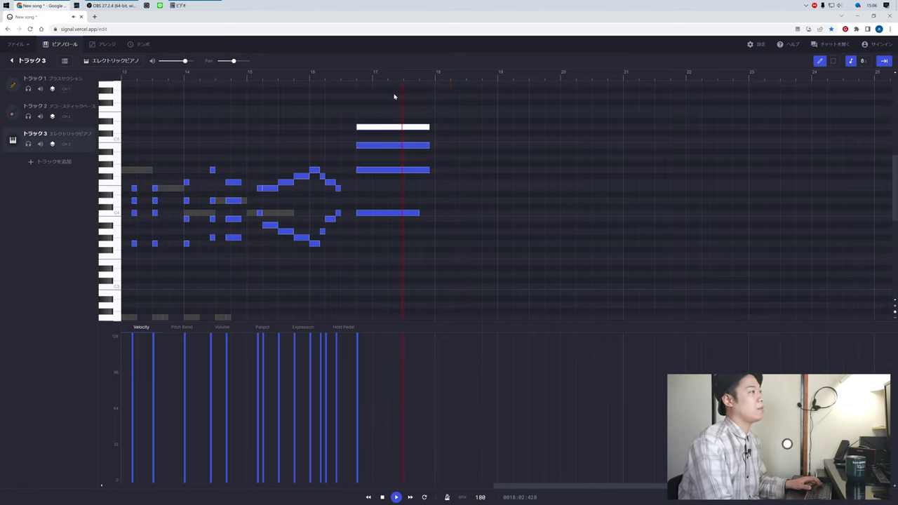
- Turn off grid snapping, stagger the final chord's note starts slightly, and add a long C3 just ahead of them
click(851, 62)
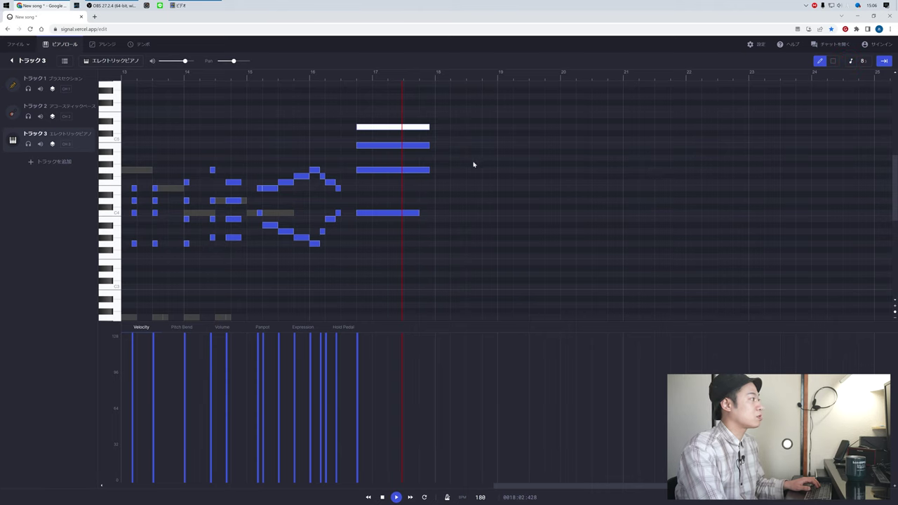
scroll(351, 155, down, 3)
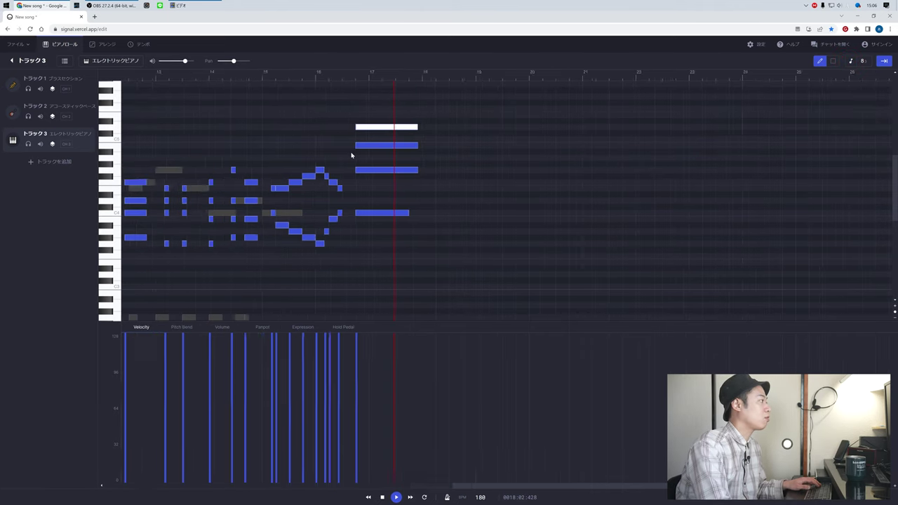
scroll(352, 155, up, 5)
drag(669, 127, 673, 170)
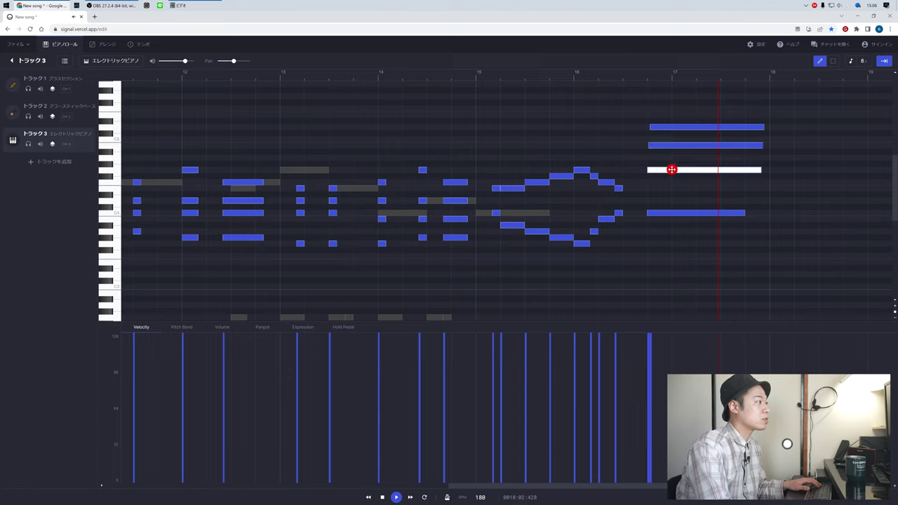
click(666, 213)
drag(666, 213, 664, 213)
drag(638, 286, 650, 287)
click(627, 77)
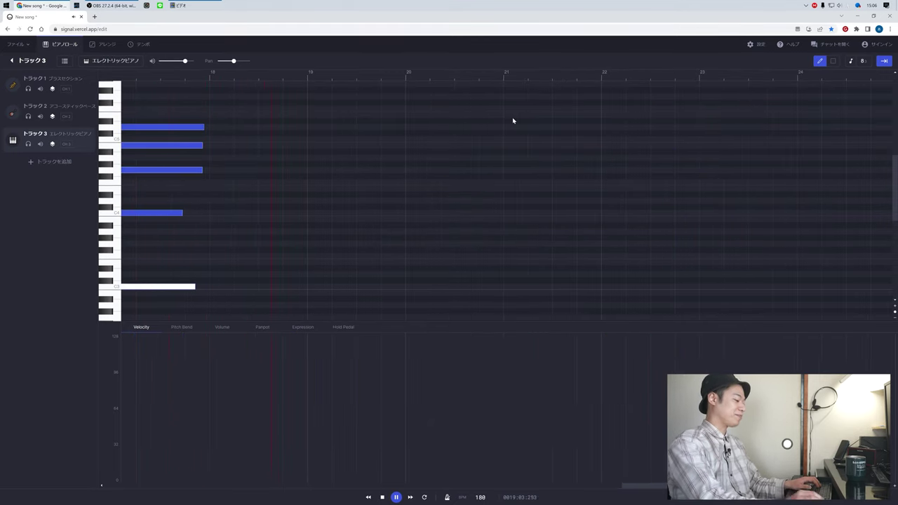
- Return to the beginning of the song and play all the tracks together
key(a)
key(a)
key(a)
key(a)
key(a)
key(a)
key(a)
key(a)
key(a)
key(a)
key(a)
key(a)
key(a)
key(a)
key(a)
key(a)
key(a)
key(a)
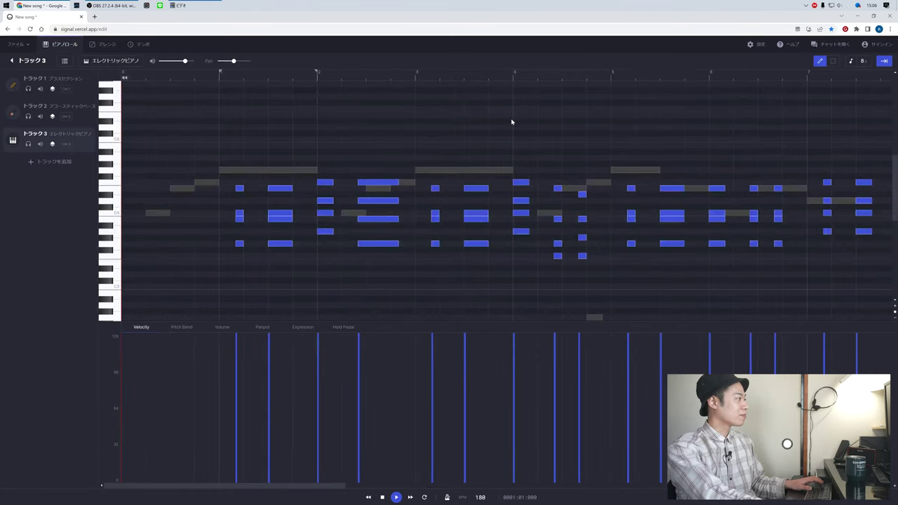
key(space)
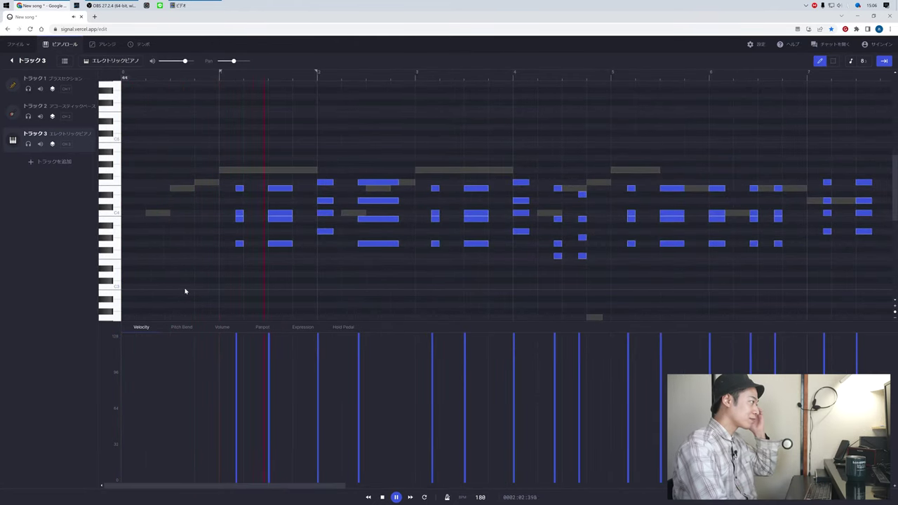
- Add a fourth track and make it a rhythm track using the Standard Drum Kit
click(30, 164)
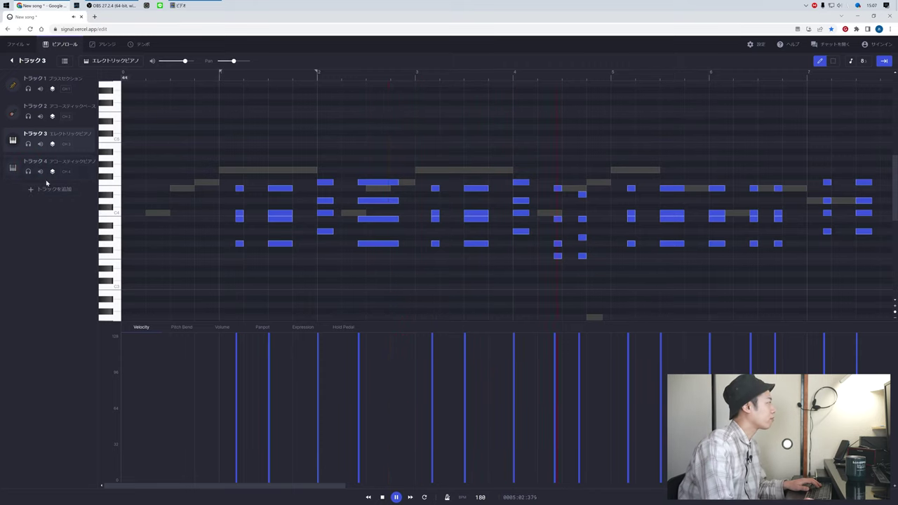
click(83, 178)
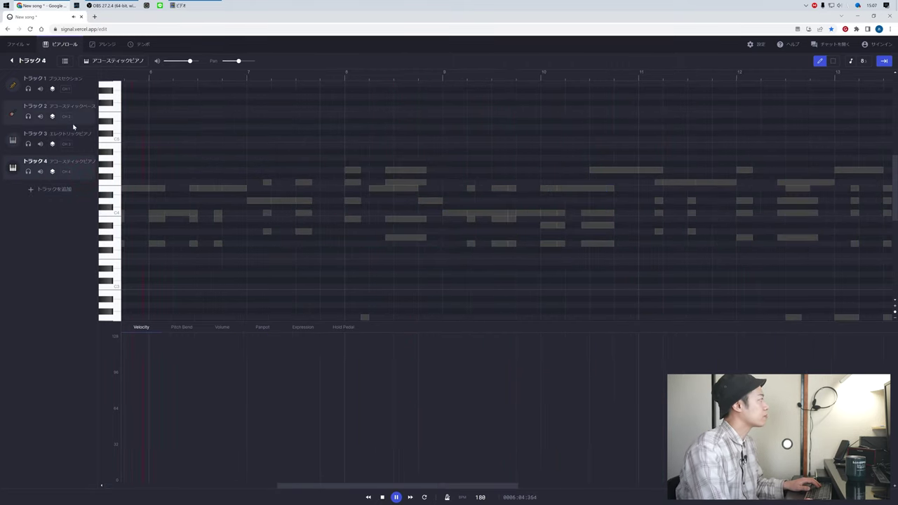
click(107, 61)
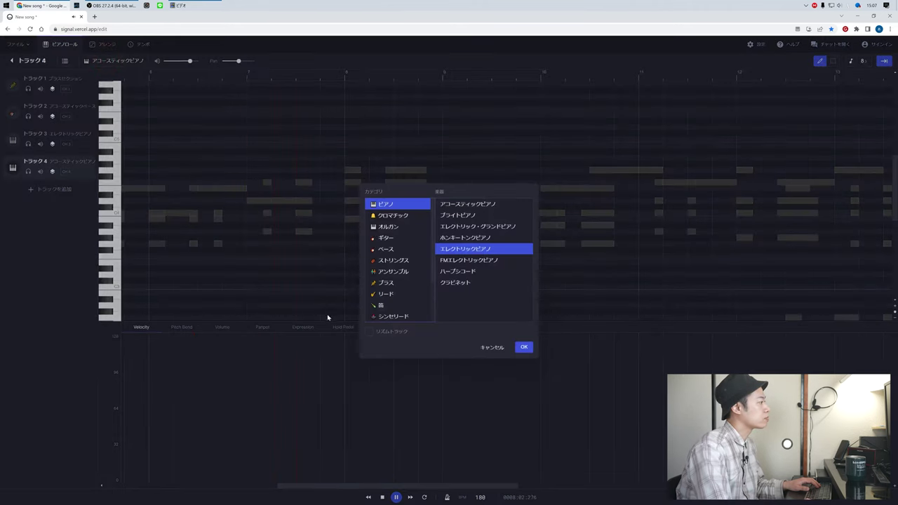
click(380, 333)
click(523, 346)
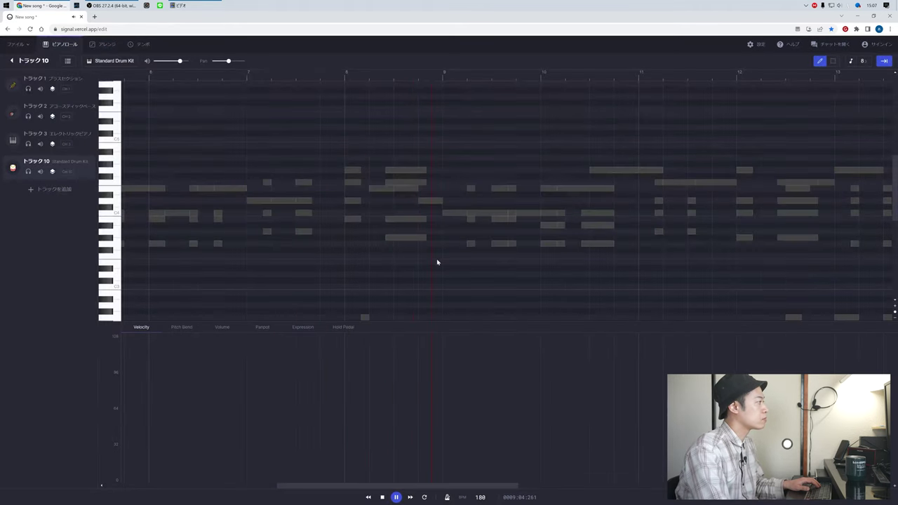
- Lower the electric piano track's volume during playback and check the acoustic bass track
click(86, 139)
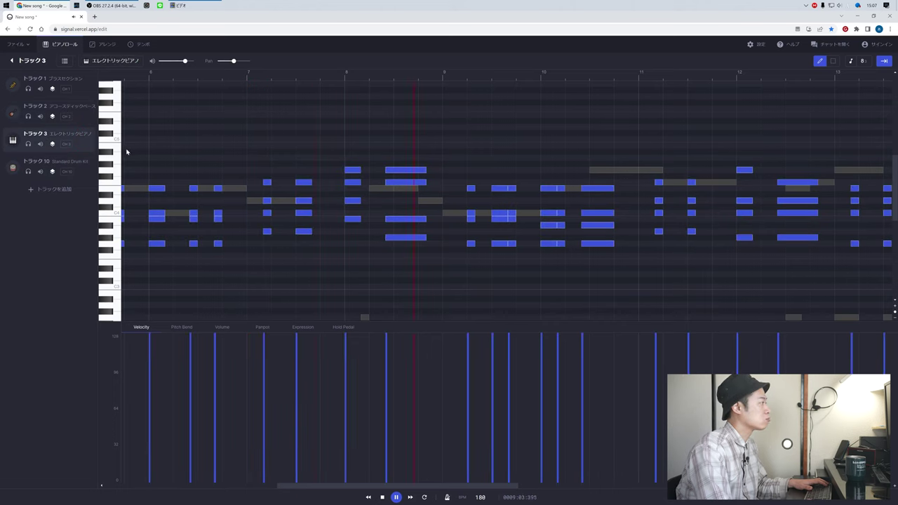
click(82, 174)
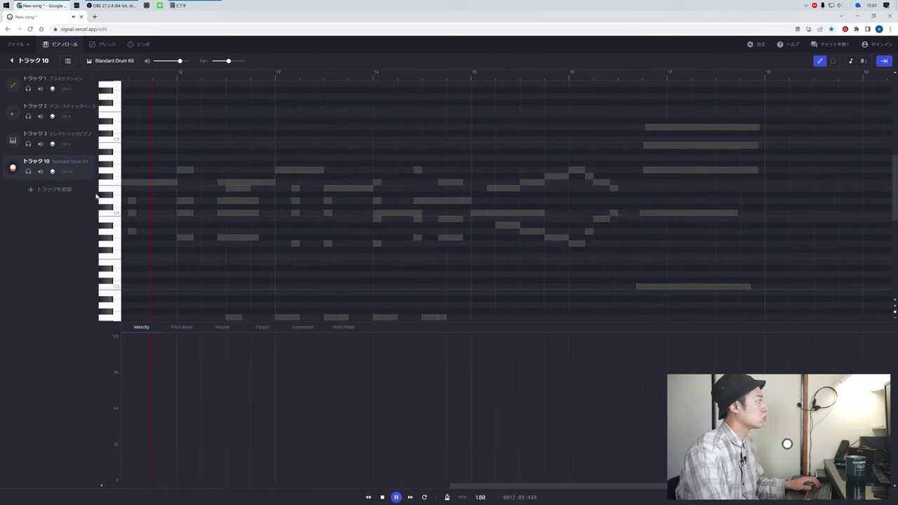
click(82, 144)
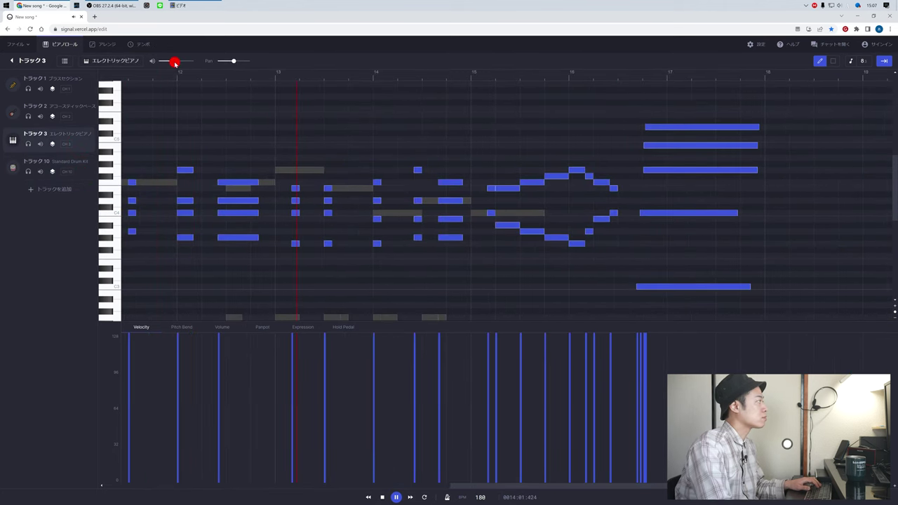
click(80, 122)
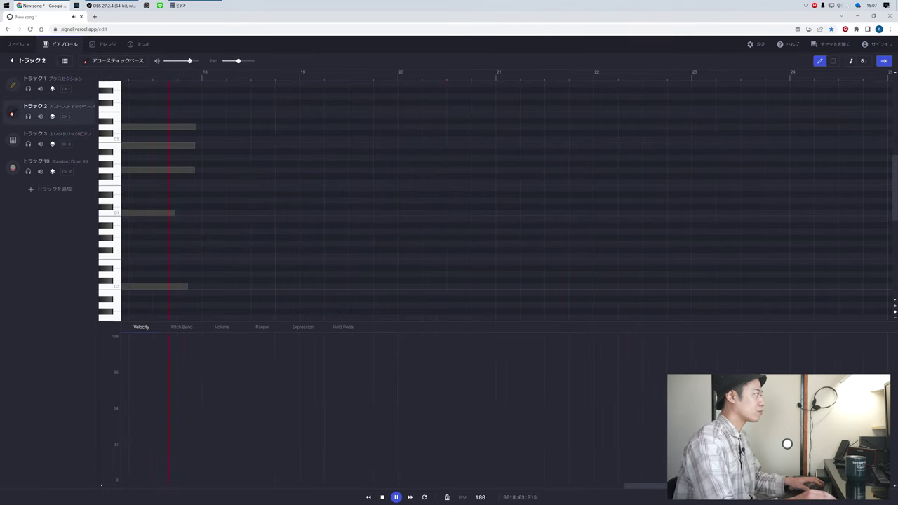
- Select the drum track and return the playback position to the song's beginning
click(84, 171)
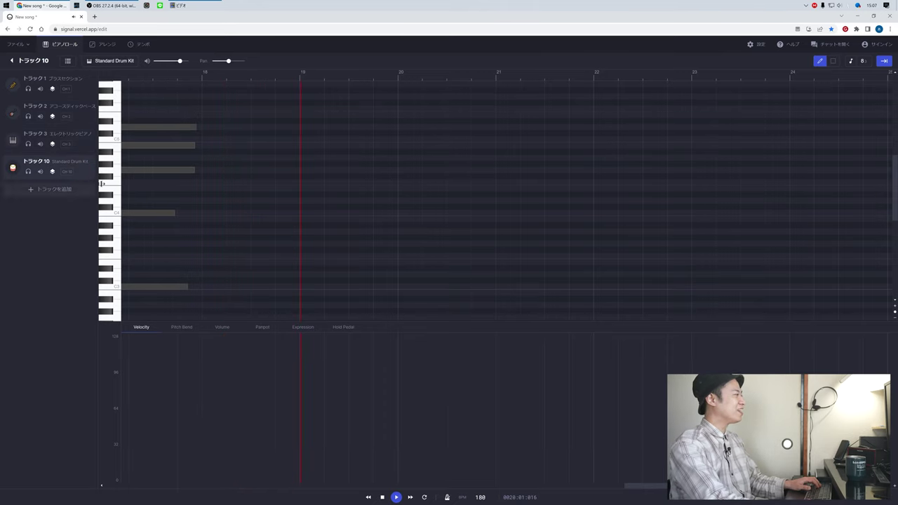
key(a)
key(a)
key(a)
key(a)
key(a)
key(a)
key(a)
key(a)
key(a)
key(a)
key(a)
key(a)
key(a)
key(a)
key(a)
key(a)
key(a)
key(a)
key(a)
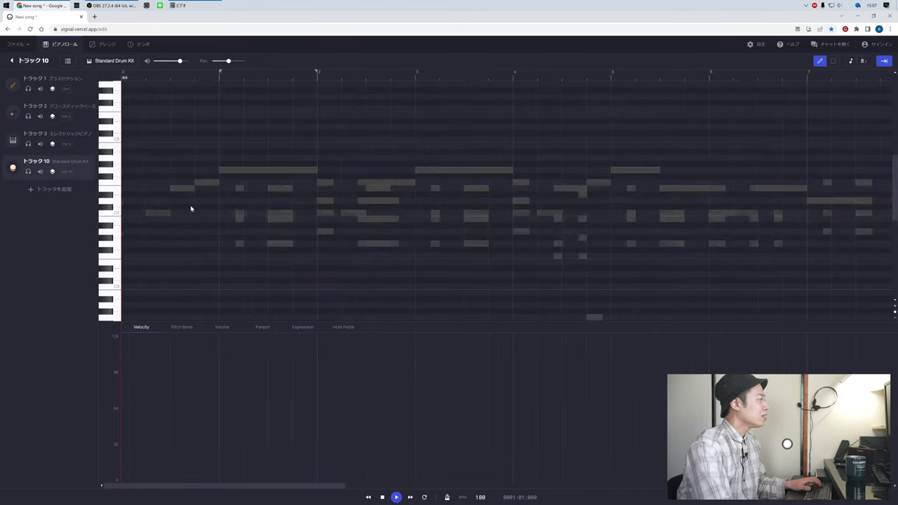
- Audition a low drum sound near C2 and play the song's opening up to just before mark 1
scroll(197, 208, down, 3)
scroll(196, 212, up, 1)
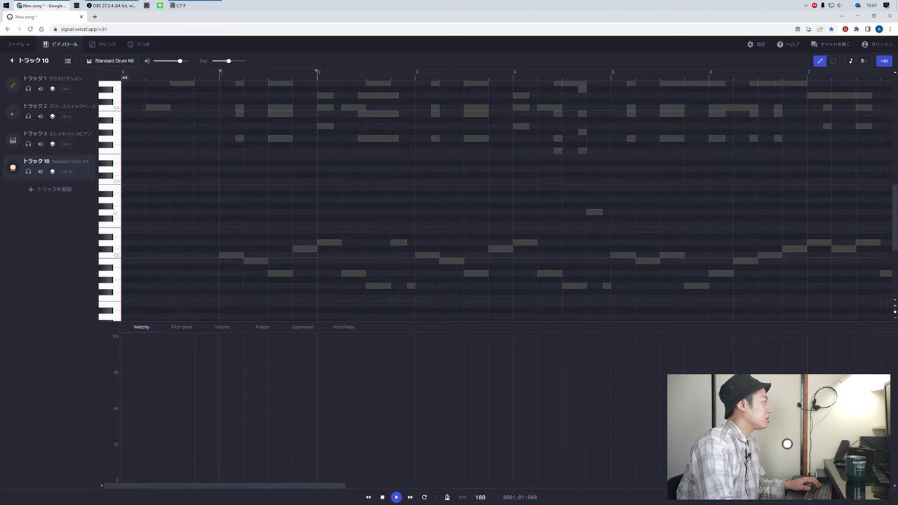
click(117, 251)
key(space)
- Turn on grid snapping and place pickup drum hits on E2 and A2 before mark 1, plus A3 and C2 at mark 1
click(852, 61)
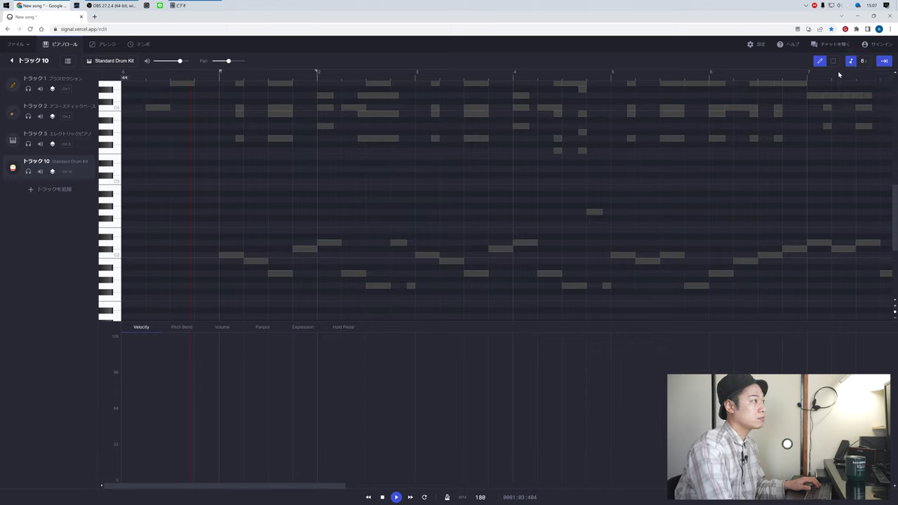
drag(194, 233, 187, 231)
click(195, 200)
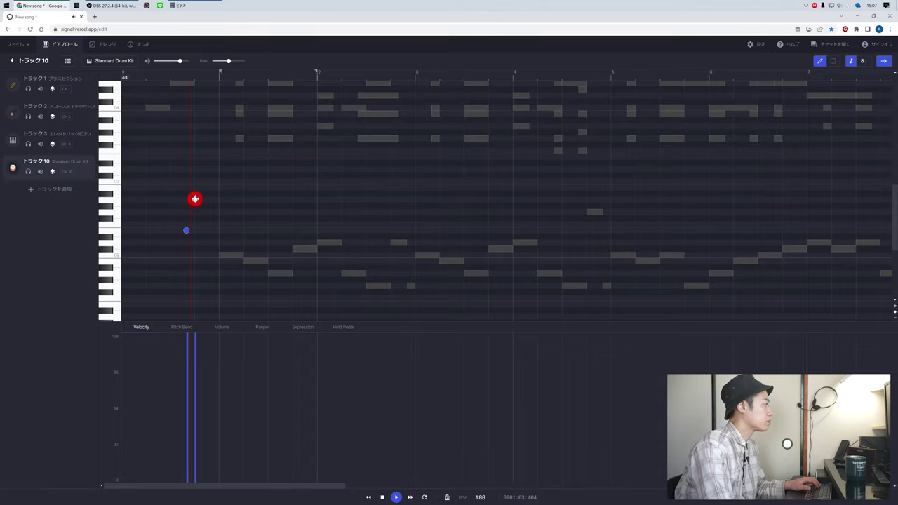
click(219, 126)
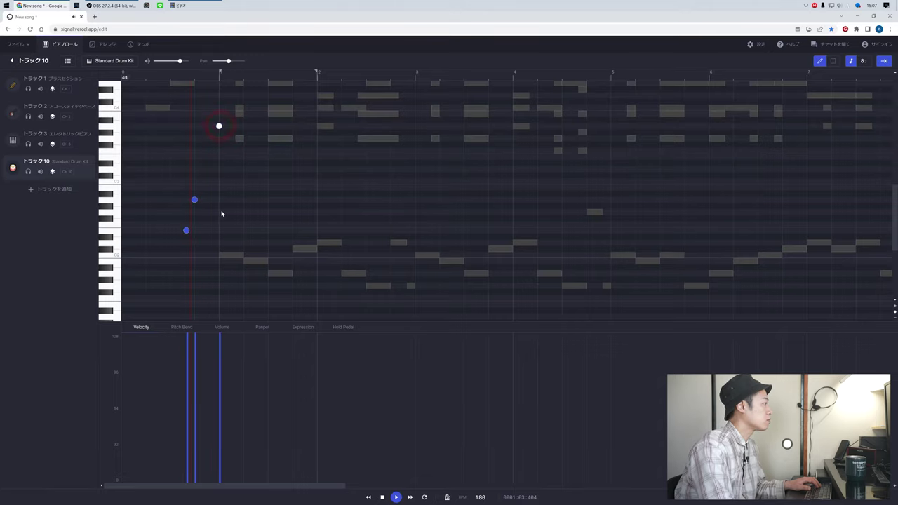
click(219, 254)
- Place a swung pattern of F#2 pairs and A#2 hits every half measure from after mark 1 to just before mark 3
click(244, 218)
click(260, 219)
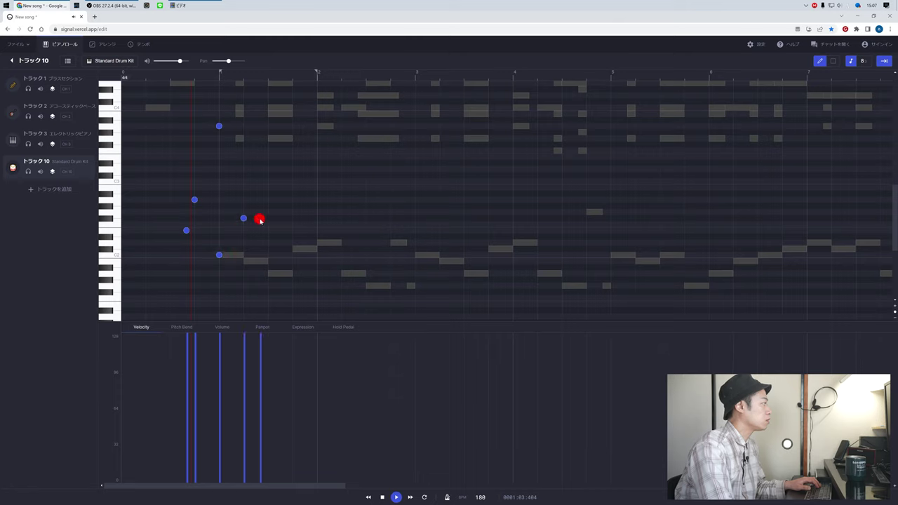
click(268, 193)
click(293, 218)
click(309, 218)
click(319, 193)
click(342, 219)
click(359, 218)
click(365, 194)
click(390, 218)
click(407, 219)
- Try to adjust the velocities of the drum hits between marks 2 and 3, and play the pattern
drag(345, 375, 343, 382)
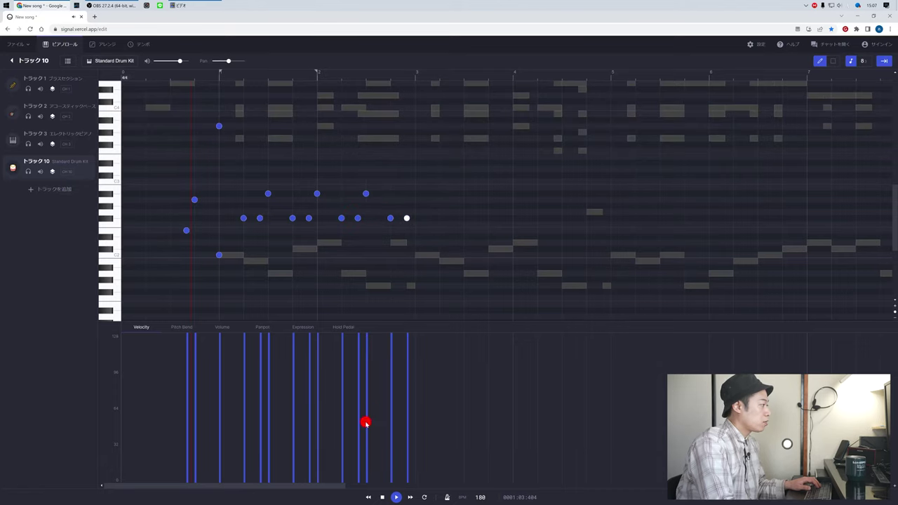
mouse_move(360, 424)
mouse_down()
mouse_move(389, 415)
mouse_move(356, 422)
mouse_up()
click(353, 417)
click(341, 393)
click(379, 406)
key(space)
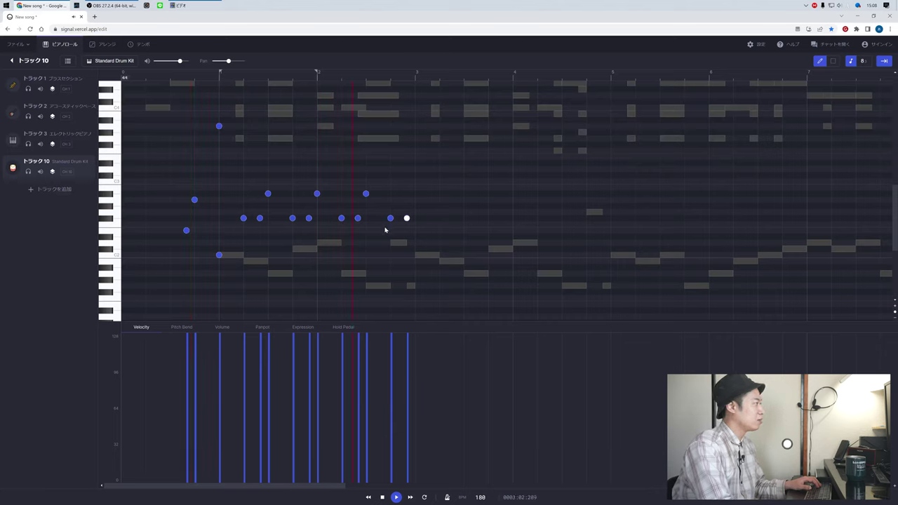
key(2)
drag(346, 247, 319, 253)
click(325, 255)
click(317, 178)
drag(319, 171, 439, 231)
click(399, 263)
click(407, 219)
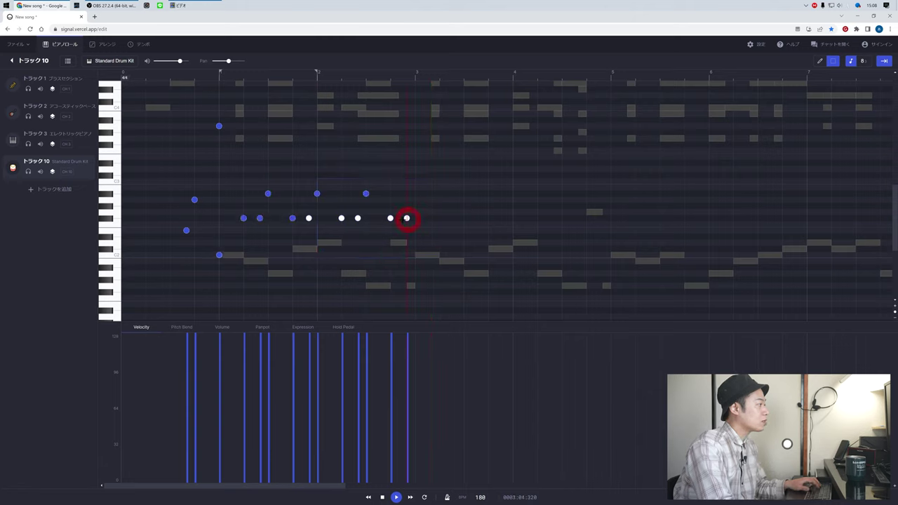
click(366, 194)
click(366, 194)
click(390, 219)
click(407, 218)
click(390, 218)
click(407, 218)
click(390, 219)
click(416, 233)
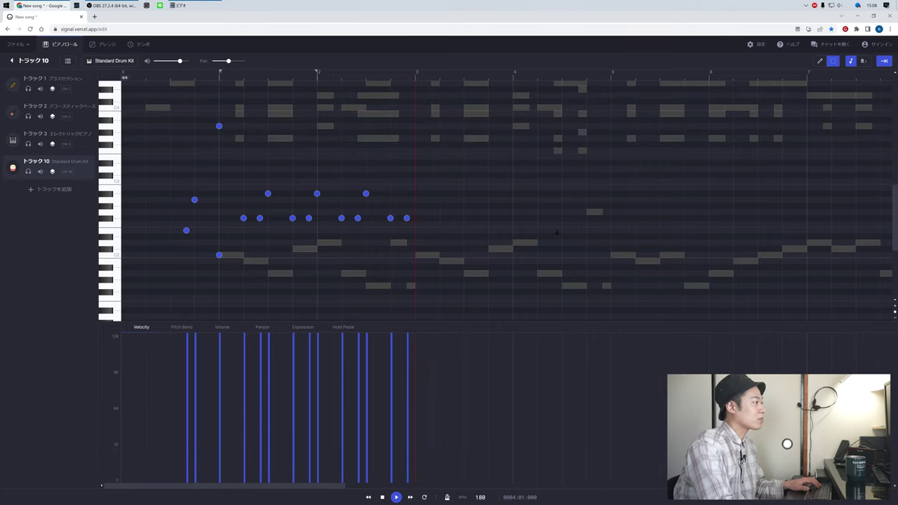
- Place a one-measure pattern from mark 5, with A#2 on each half measure and a swung F#2 pair after each
key(1)
click(612, 194)
click(635, 219)
click(652, 218)
click(661, 193)
click(684, 219)
click(701, 218)
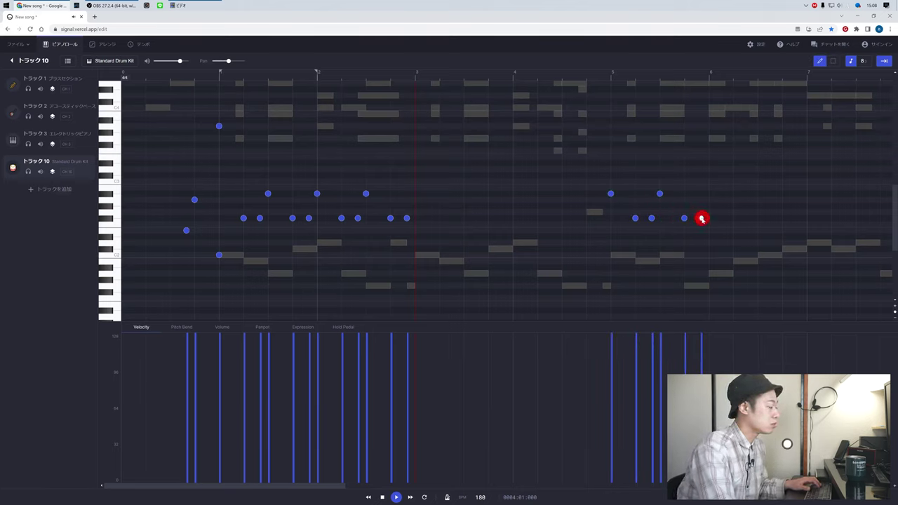
- Copy the one-measure pattern between marks 5 and 6 and paste it at marks 3 and 4
key(2)
drag(656, 226, 598, 259)
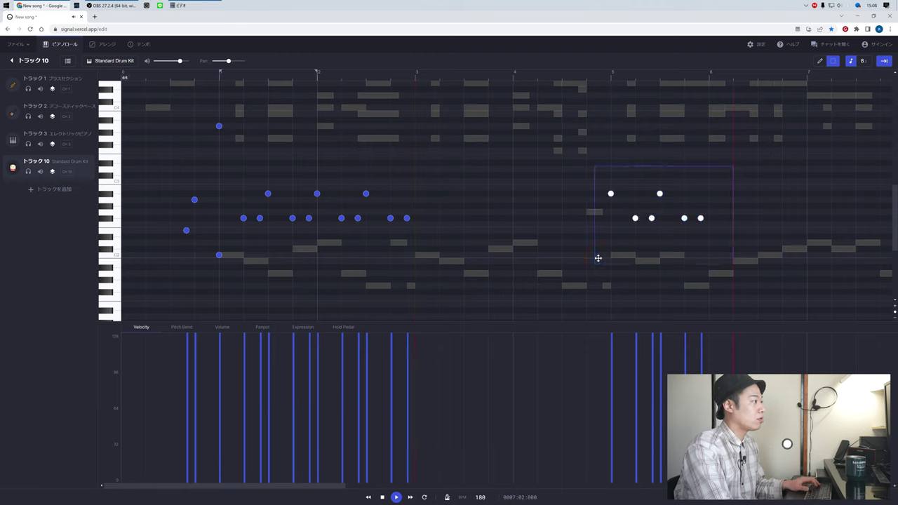
click(612, 156)
drag(611, 163, 708, 263)
key(ctrl+c)
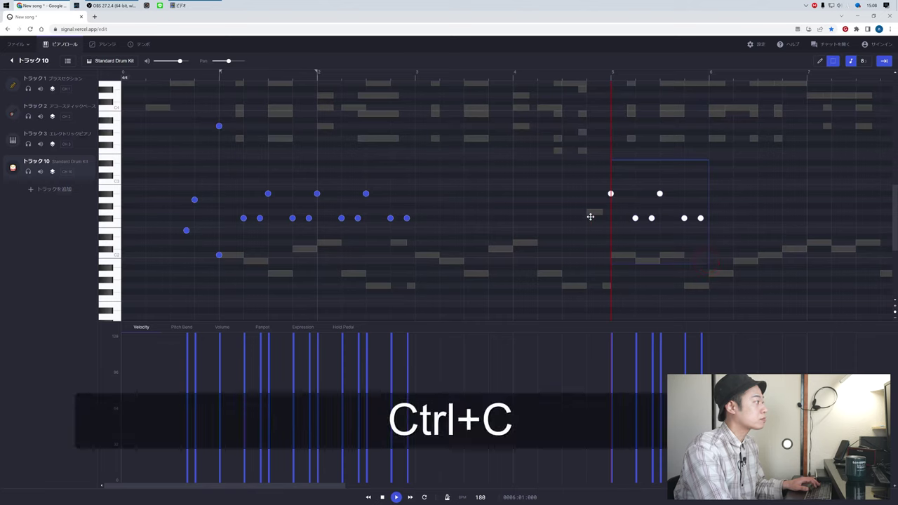
key(ctrl+v)
click(513, 77)
key(ctrl+v)
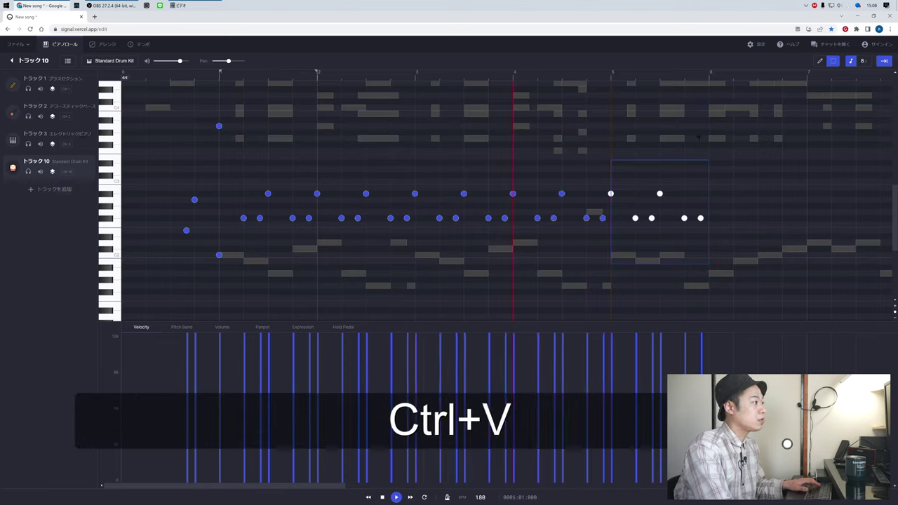
- Duplicate the one-measure pattern at mark 5 repeatedly until the drum part reaches mark 17
key(ctrl+d)
key(ctrl+d)
click(659, 207)
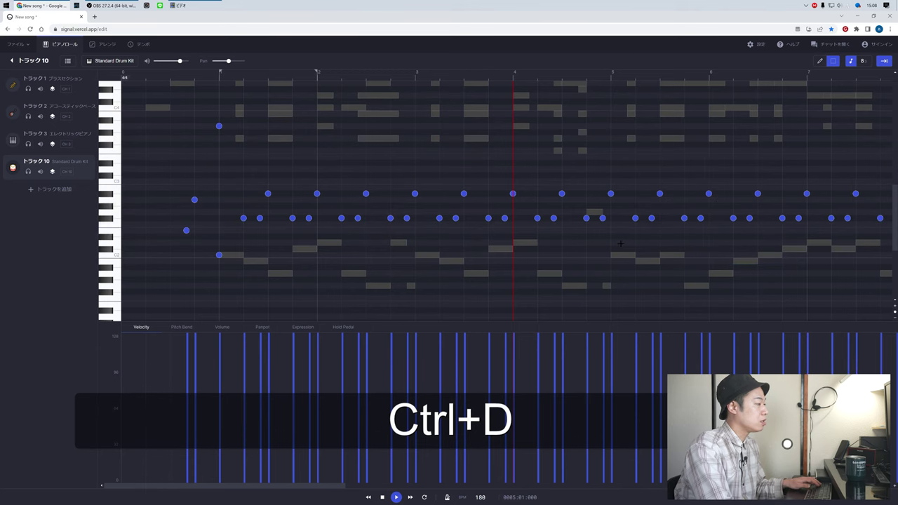
scroll(620, 244, up, 1)
scroll(617, 243, down, 6)
key(ctrl+d)
key(ctrl+d)
key(ctrl+d)
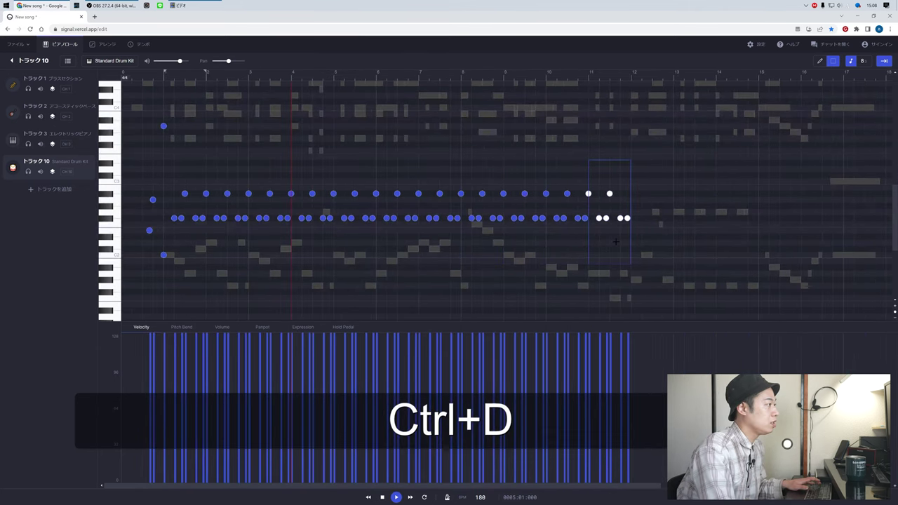
key(ctrl+d)
key(ctrl+d)
key(ctrl+d)
key(ctrl+d)
key(ctrl+d)
- Play the song with the drum part from just before mark 1
key(space)
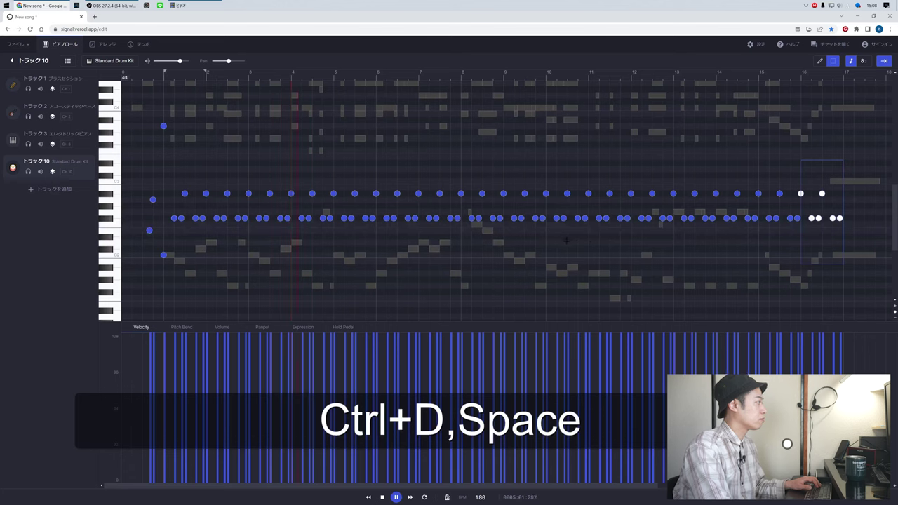
click(157, 75)
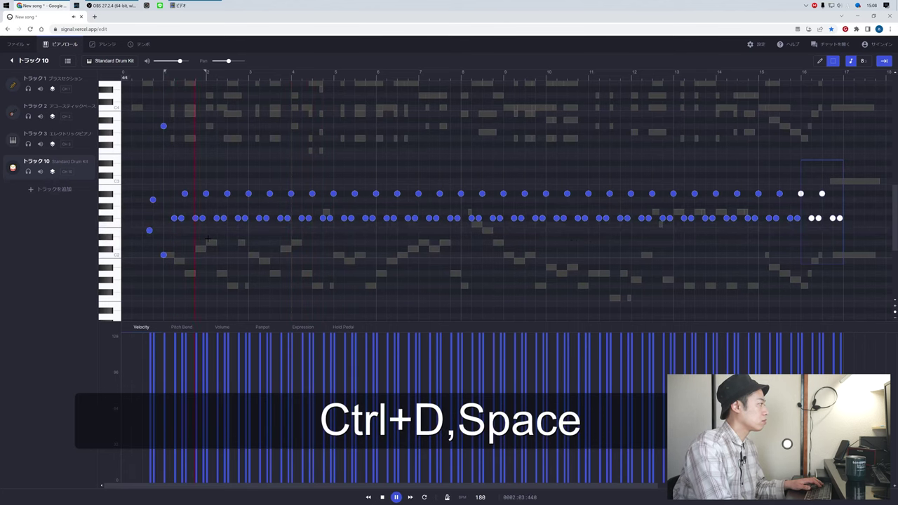
scroll(207, 240, up, 2)
scroll(208, 240, up, 2)
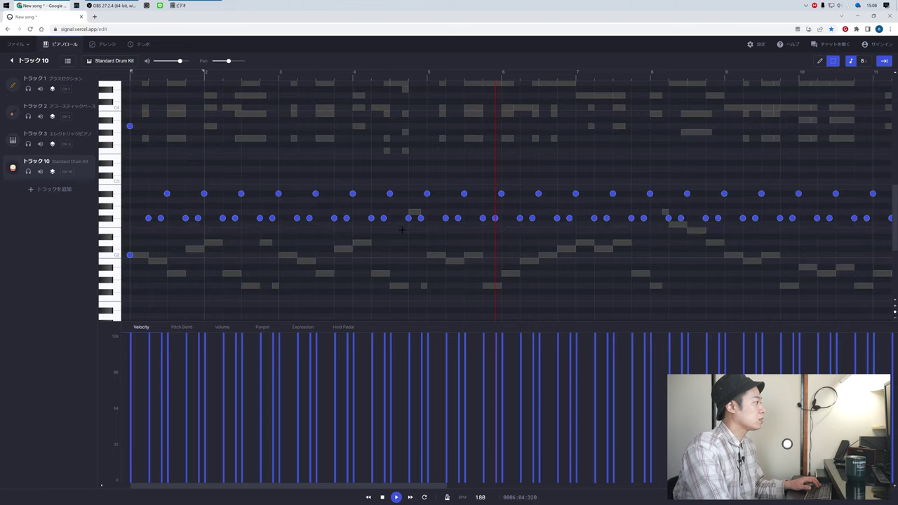
- Add an E2 hit between marks 4 and 5 in the drum part and play from just before it
key(1)
click(404, 231)
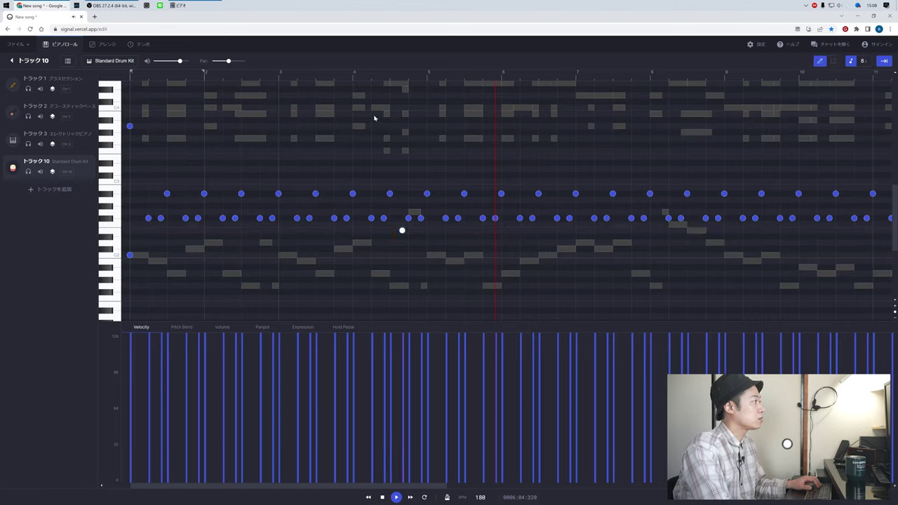
click(371, 71)
key(space)
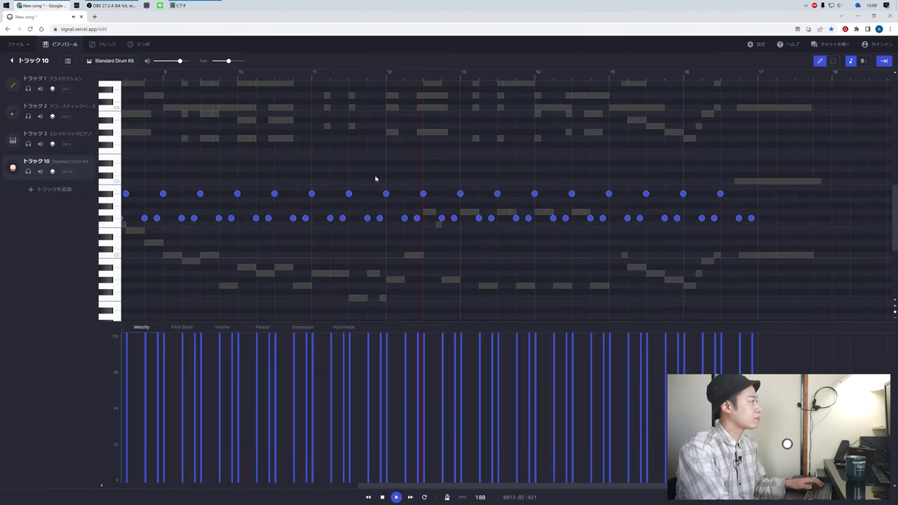
- Delete the unneeded F#2 hits near the end of the drum pattern, leaving room for a fill before mark 15
click(517, 219)
click(517, 219)
click(371, 219)
right_click(372, 219)
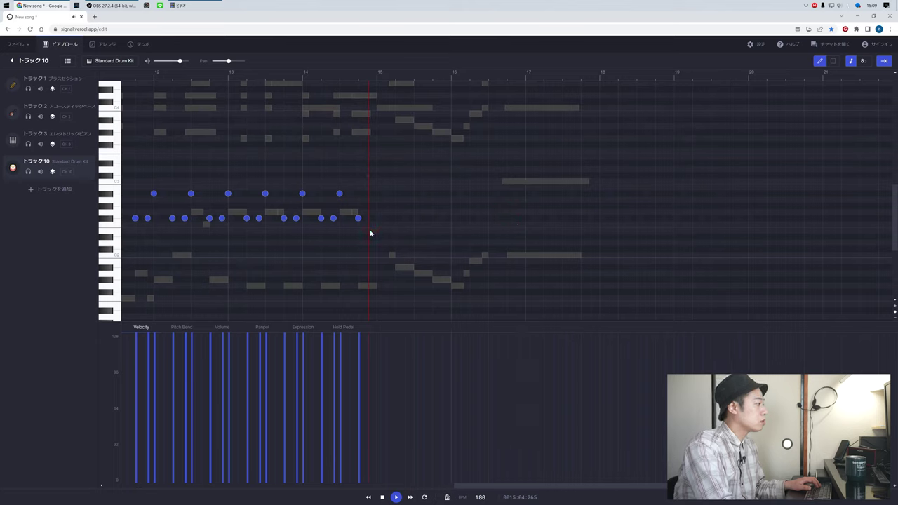
- Place an E2 pair leading into mark 15, add C2 and A#2 together just after it, and play from mark 14
click(371, 230)
click(377, 230)
click(391, 255)
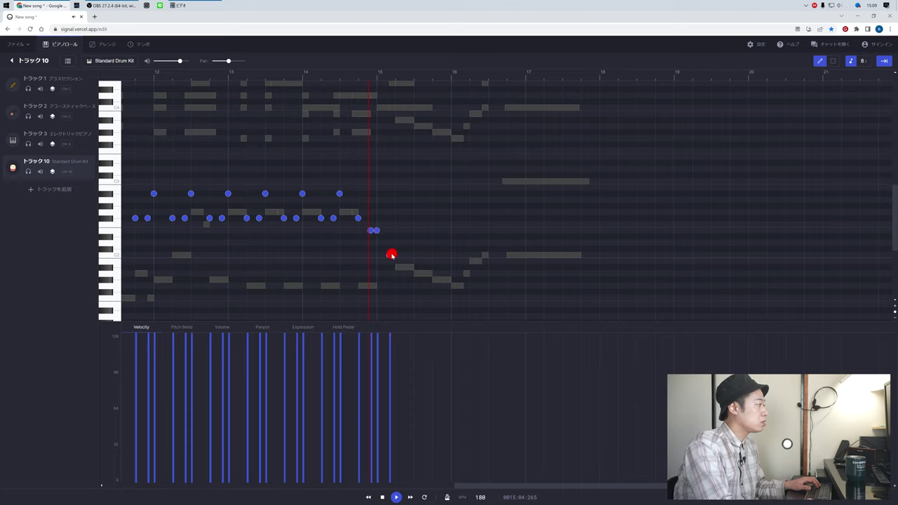
click(390, 194)
click(321, 79)
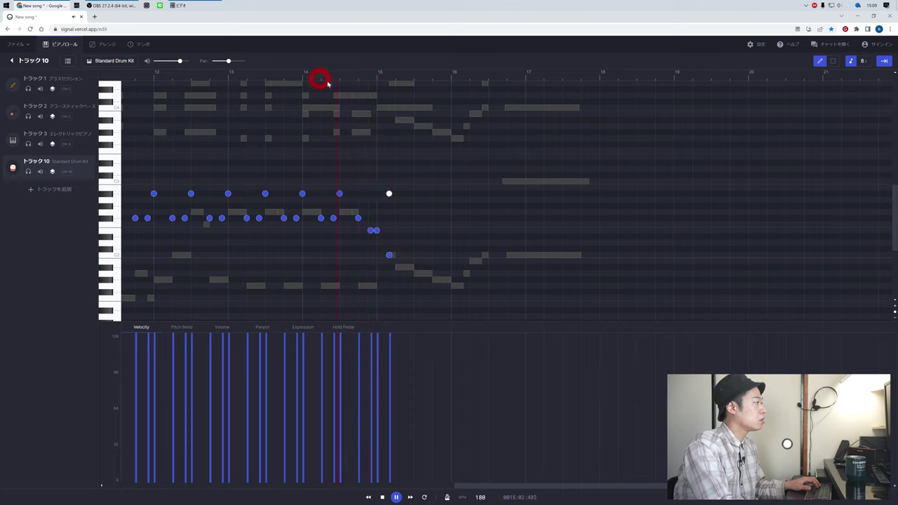
- Continue the fill toward mark 16 with F#2, E2, two B2 hits and C2, and place E2 on mark 16
click(407, 219)
click(414, 230)
click(427, 187)
click(433, 187)
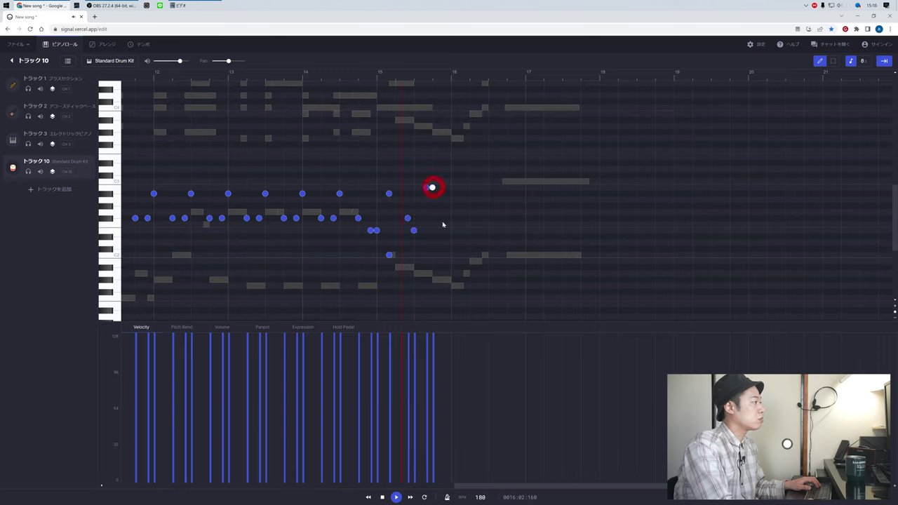
click(444, 255)
click(452, 230)
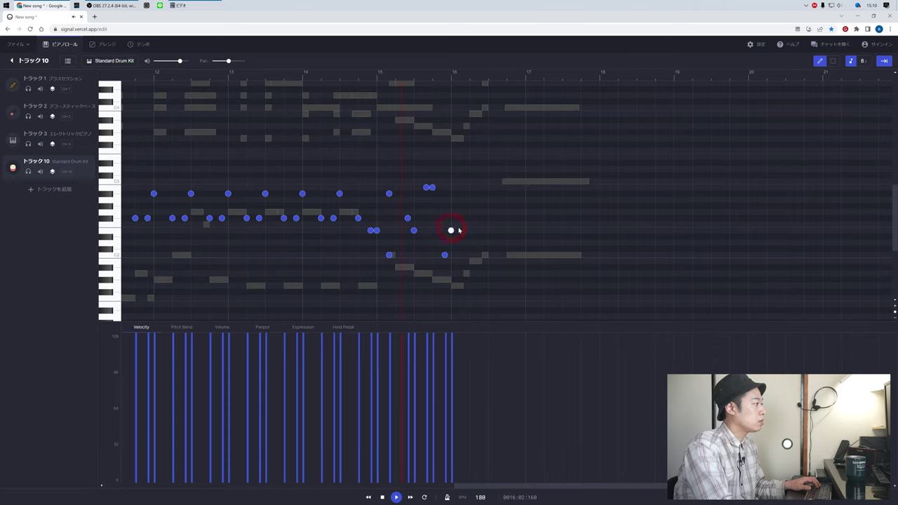
- After mark 16, place A2, E2, A#2 with C2, and G#2, shift the E2 hit slightly earlier, and play the fill
click(463, 201)
click(475, 230)
click(482, 193)
click(483, 255)
click(488, 205)
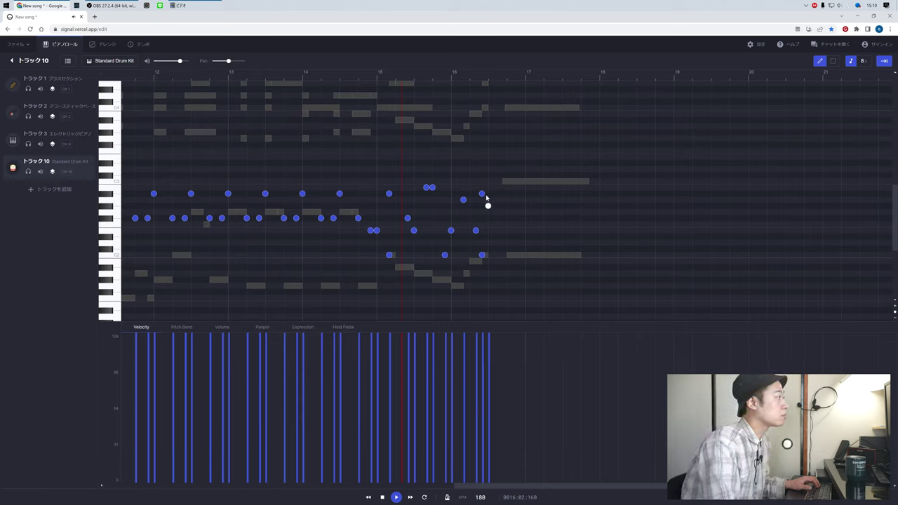
drag(475, 230, 472, 232)
key(space)
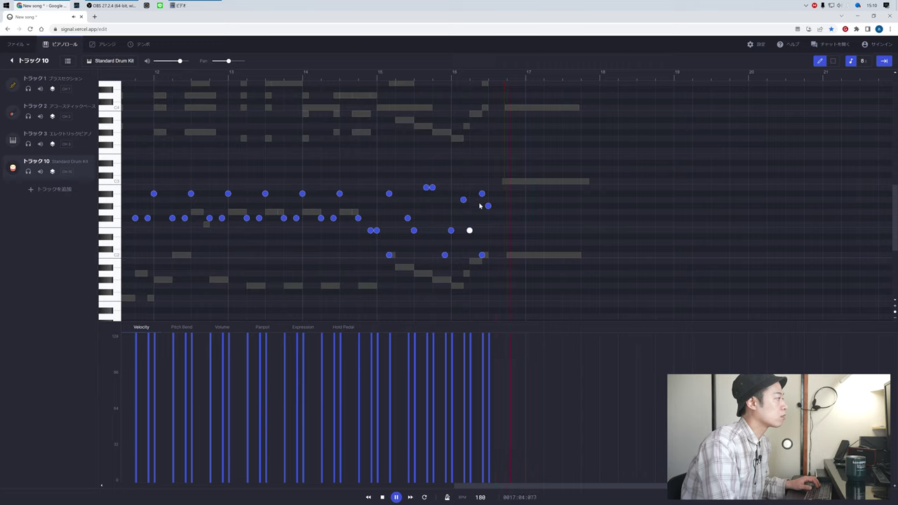
- Place an F3 hit before mark 17 with two closely spaced, unsnapped D#3 hits leading into it, and play the ending
click(508, 122)
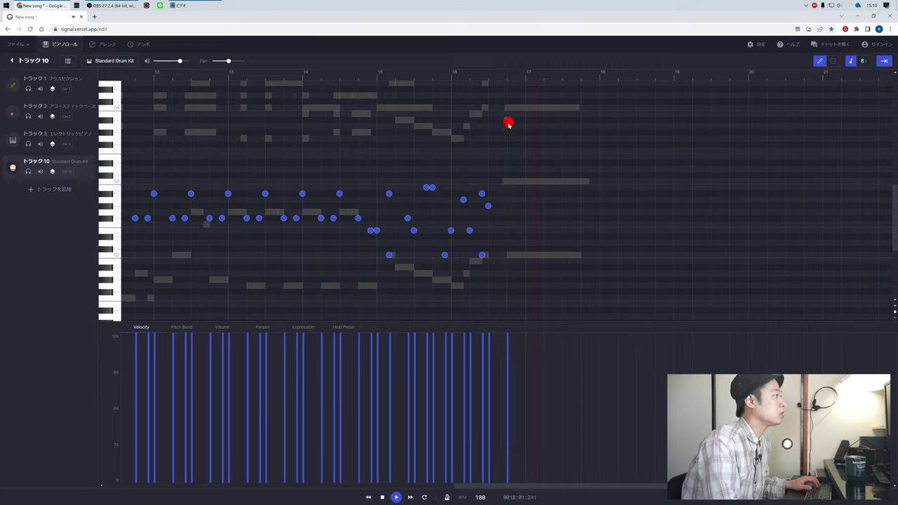
drag(508, 129, 508, 151)
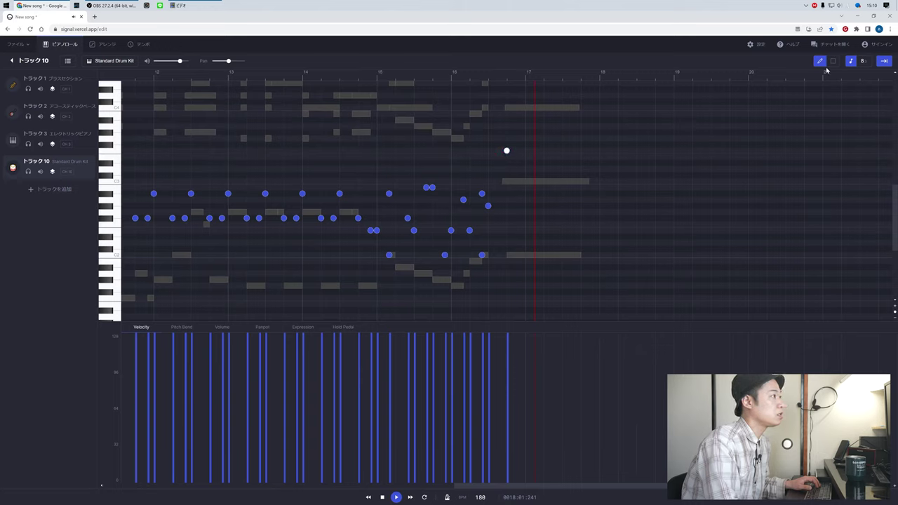
click(501, 167)
drag(502, 163, 505, 164)
click(477, 79)
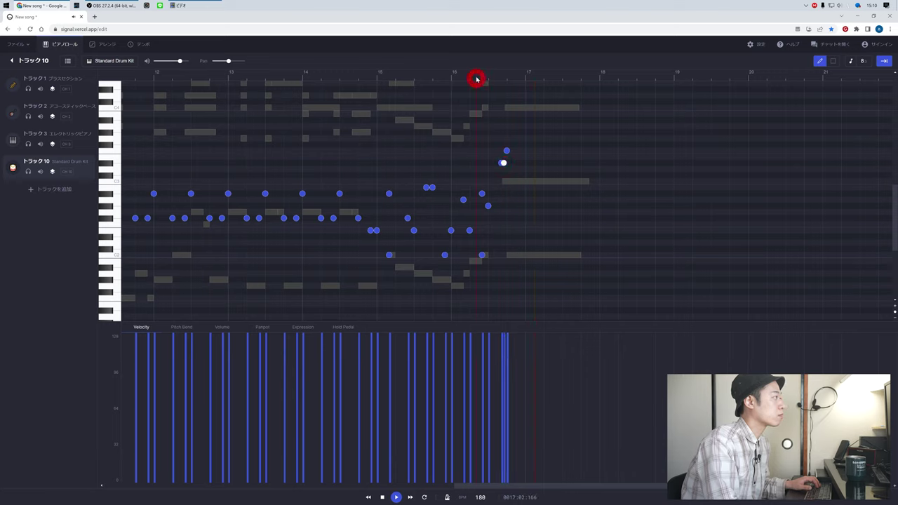
key(space)
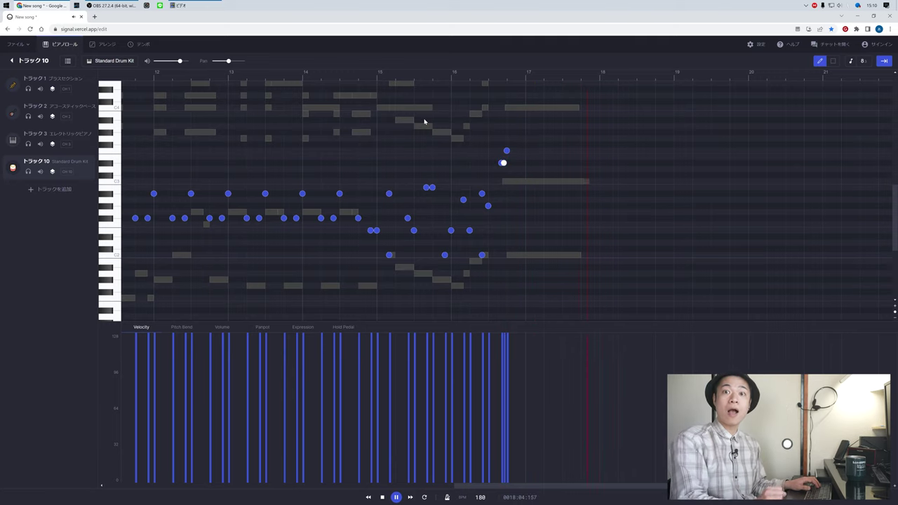
- Stop playback, return to the beginning of the song and play it with the drum fills
key(space)
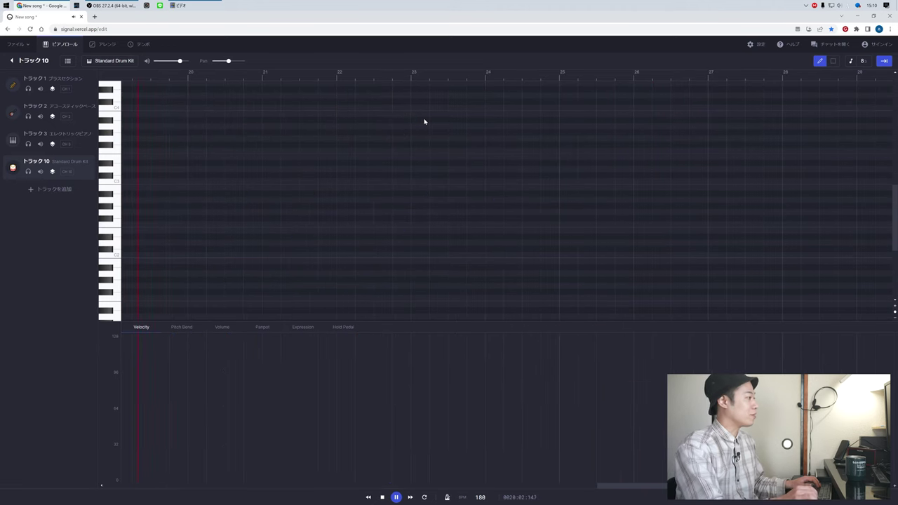
key(a)
key(a)
key(a)
key(a)
key(a)
key(a)
key(a)
key(a)
key(a)
key(a)
key(a)
key(a)
key(a)
key(a)
key(a)
key(a)
key(a)
key(a)
key(a)
key(a)
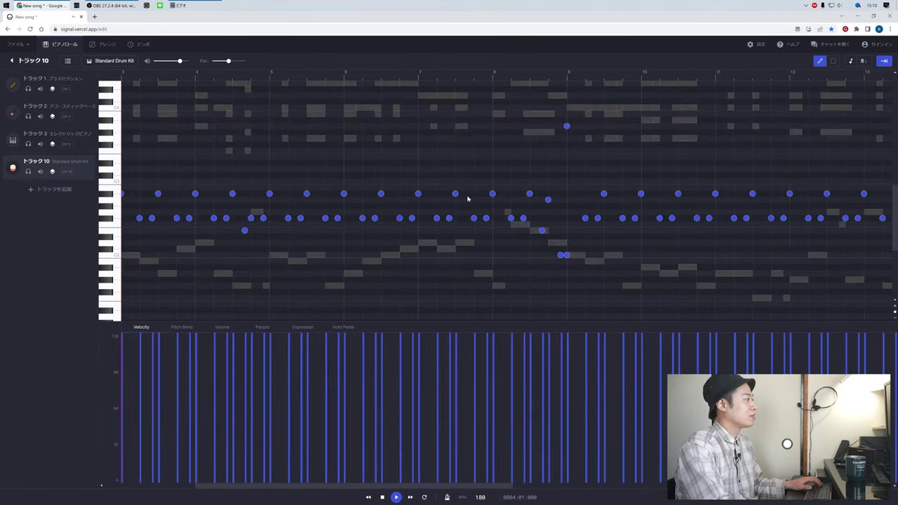
key(space)
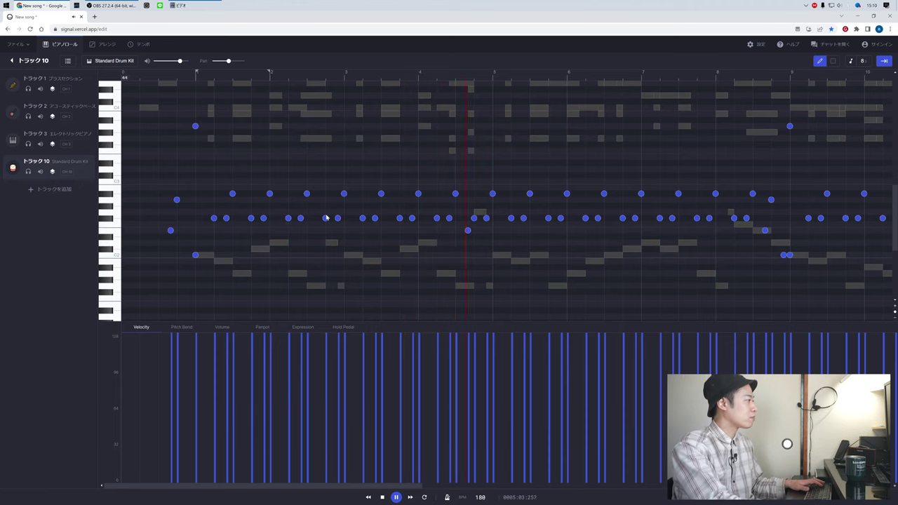
scroll(325, 218, down, 2)
click(247, 250)
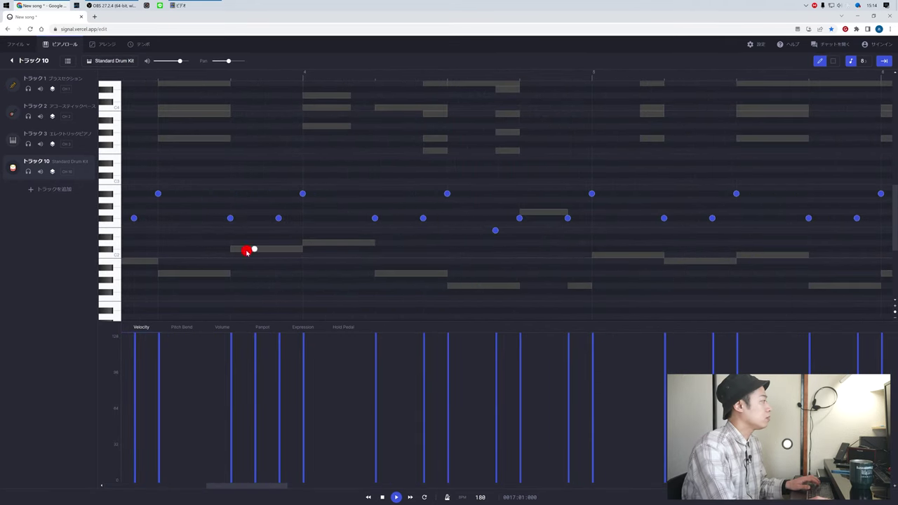
double_click(255, 250)
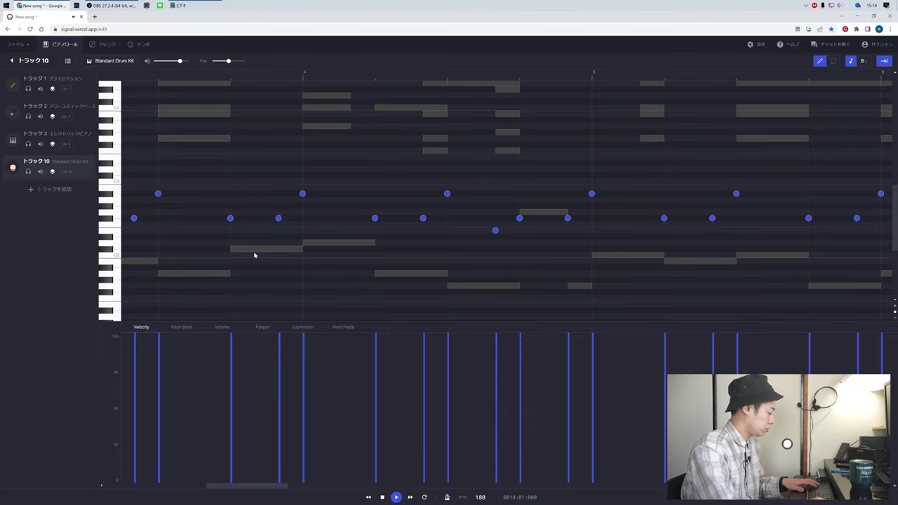
scroll(257, 247, down, 10)
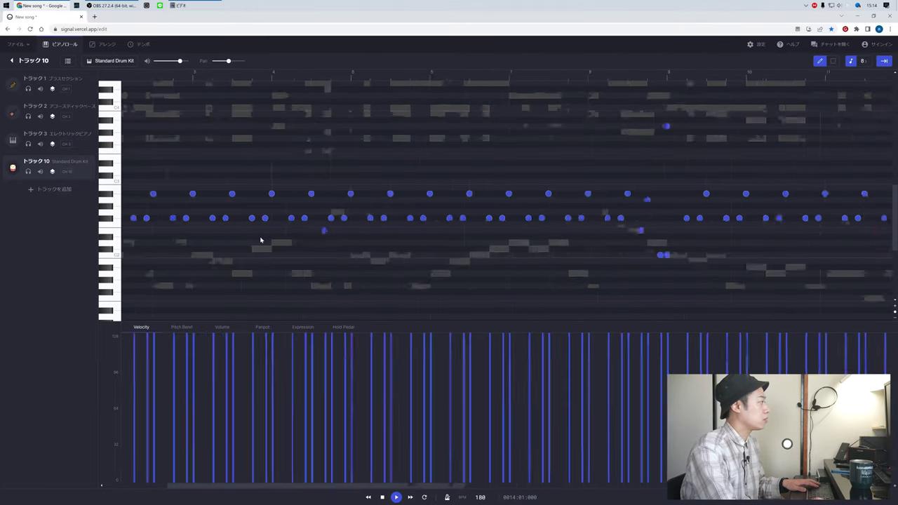
- Return the playhead to the start of the song
key(a)
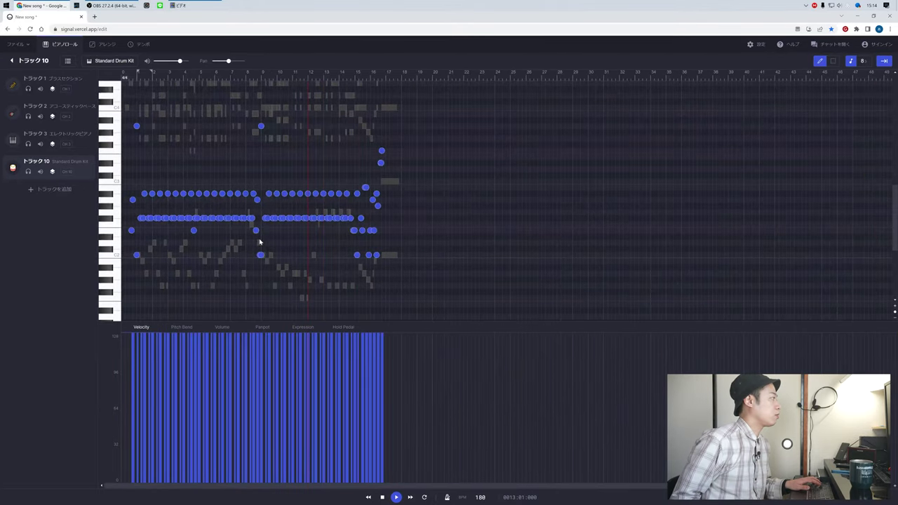
key(a)
key(a)
key(a)
key(a)
key(a)
key(a)
key(a)
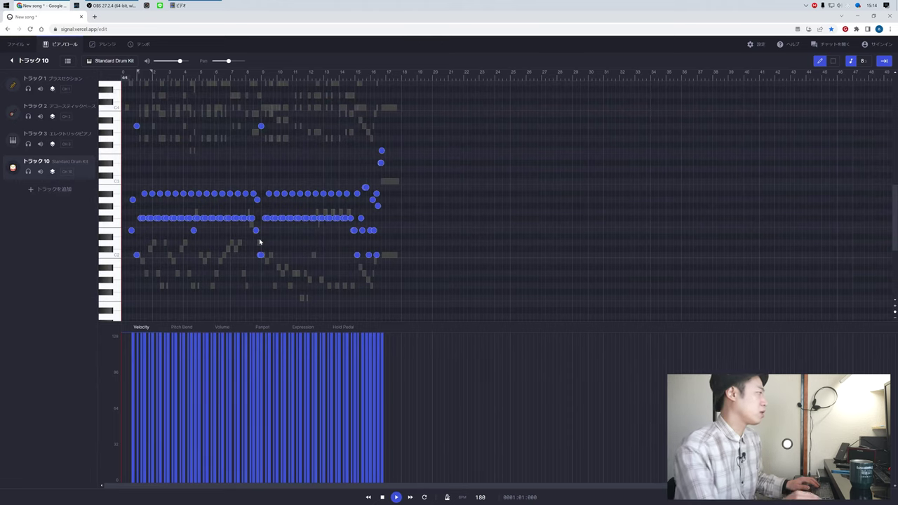
- Place a test F2 hit between marks 18 and 19 and try to lower its velocity
click(412, 224)
click(413, 364)
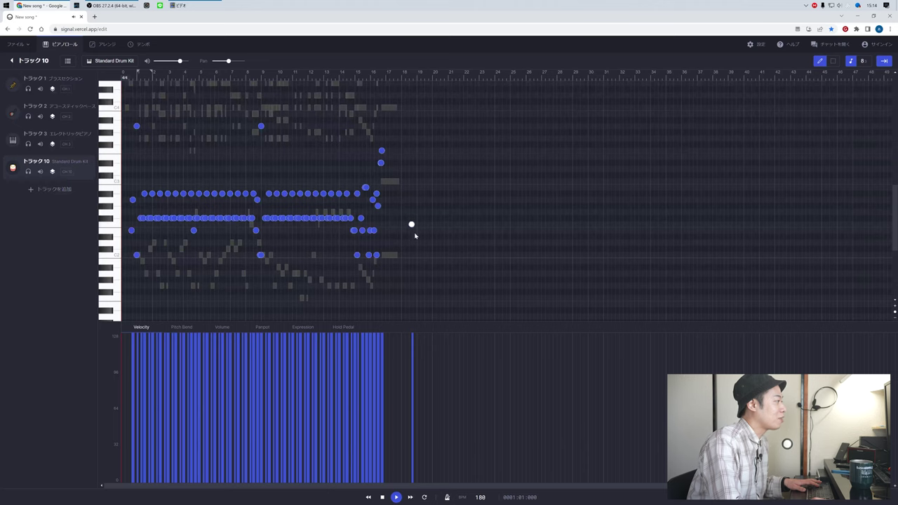
ctrl+scroll(414, 236, down, 2)
ctrl+scroll(414, 234, up, 6)
click(657, 360)
click(654, 374)
click(653, 388)
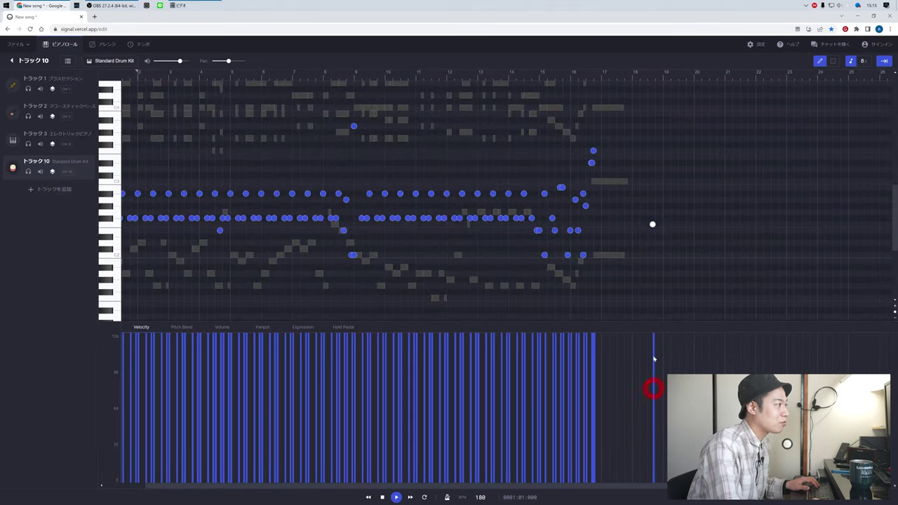
- Place test E2 hits just before the F2 hit and on mark 19, and try to lower their velocities
click(650, 231)
click(662, 230)
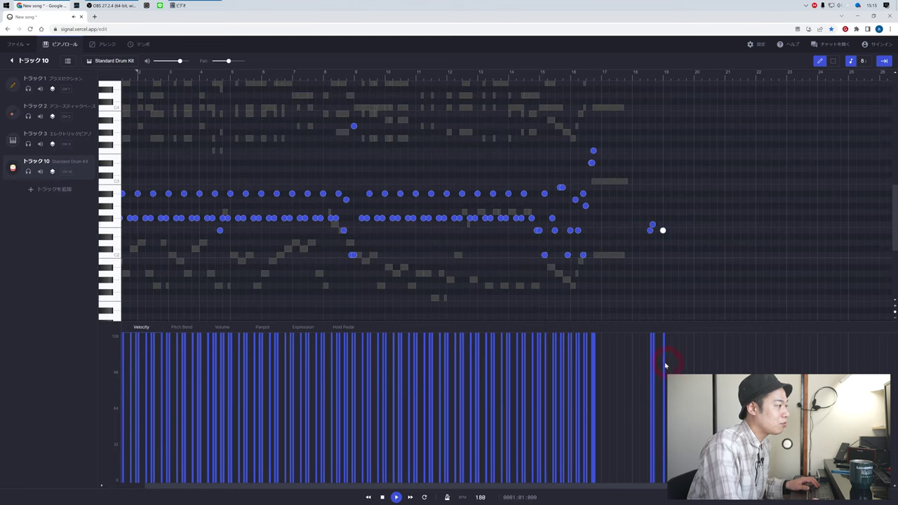
click(664, 372)
click(652, 394)
click(651, 394)
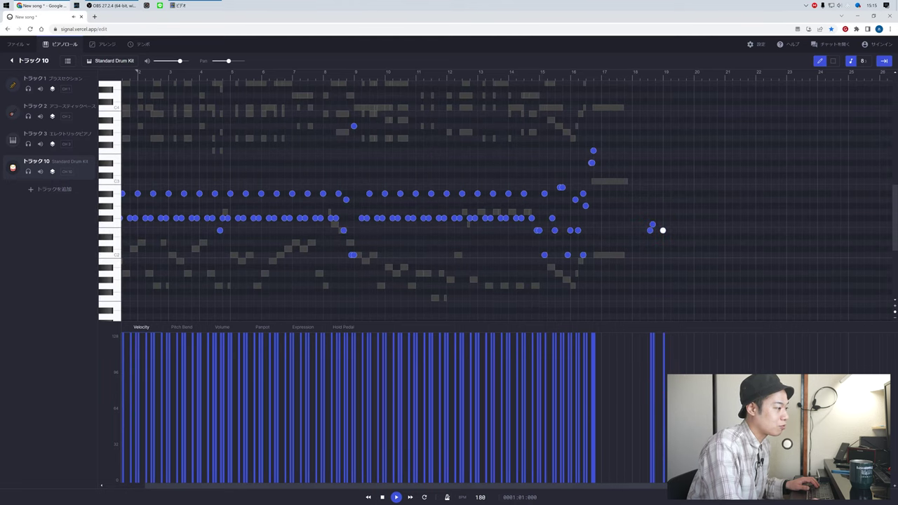
- Try once more to lower the test hits' velocities, and delete the three test hits around marks 18 and 19
scroll(498, 281, right, 1)
scroll(690, 262, down, 3)
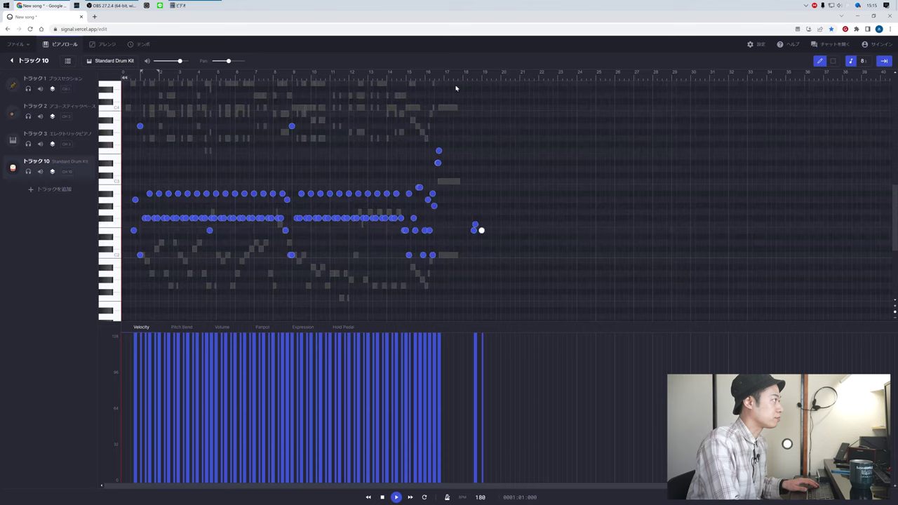
scroll(307, 238, up, 4)
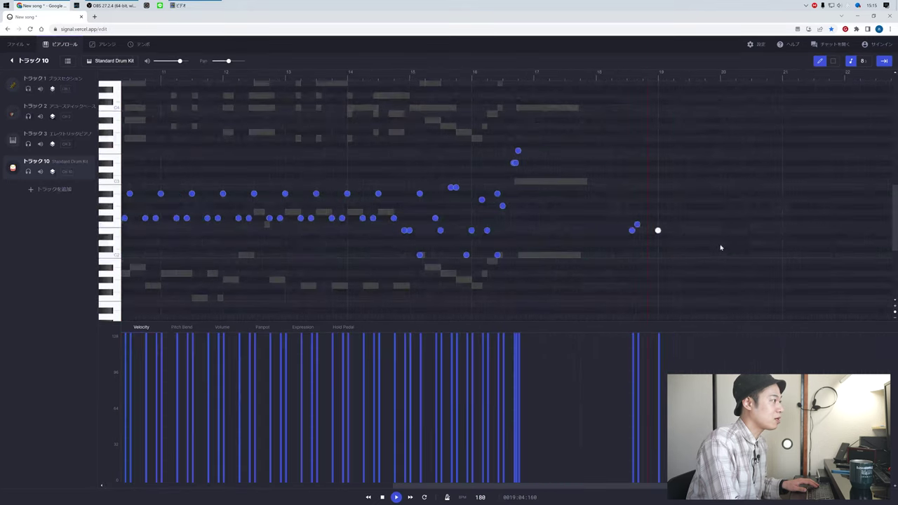
scroll(604, 266, up, 3)
click(579, 397)
click(508, 402)
double_click(576, 225)
double_click(513, 231)
double_click(832, 230)
- Show the whole song, return the playhead to the beginning and play all tracks together
scroll(710, 241, down, 1)
scroll(692, 242, down, 10)
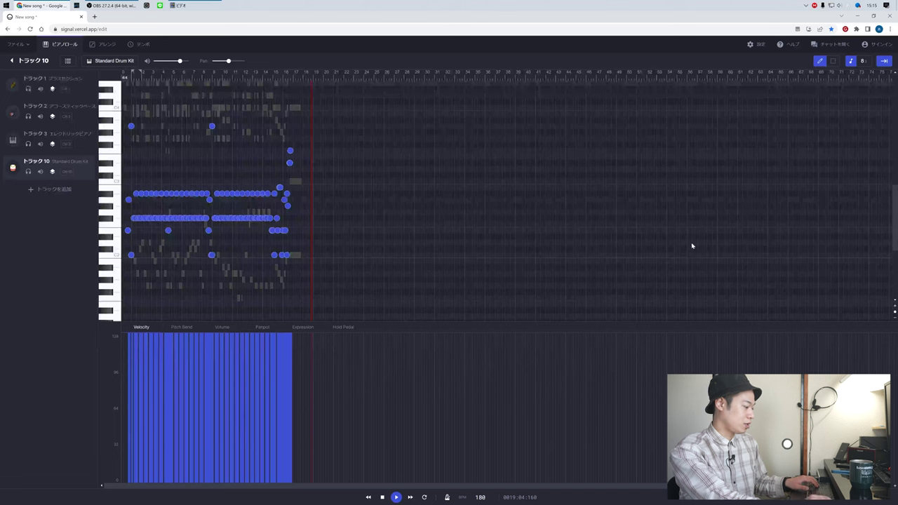
key(a)
key(a)
key(a)
key(a)
key(a)
key(a)
key(a)
key(a)
key(a)
key(a)
key(a)
key(a)
key(a)
key(a)
key(a)
key(a)
key(a)
key(a)
key(a)
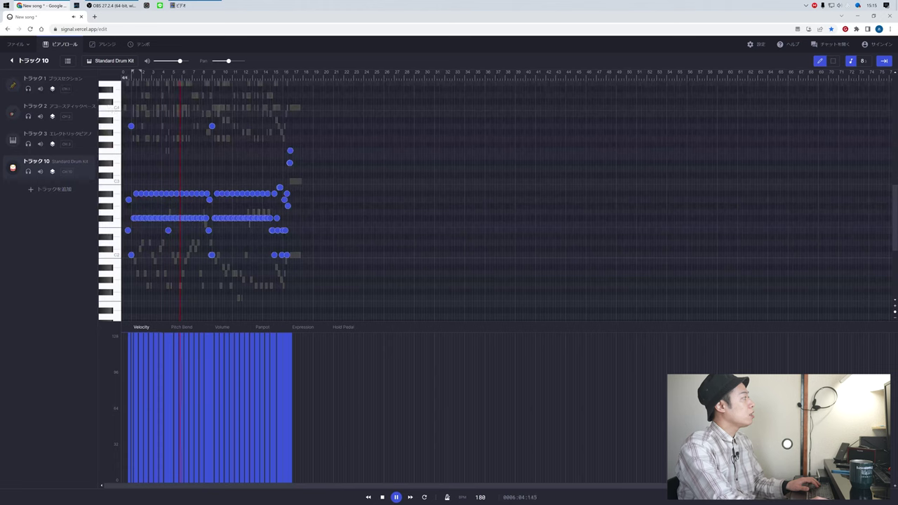
- Save the song to the desktop as a MIDI file named THE
click(26, 48)
click(35, 102)
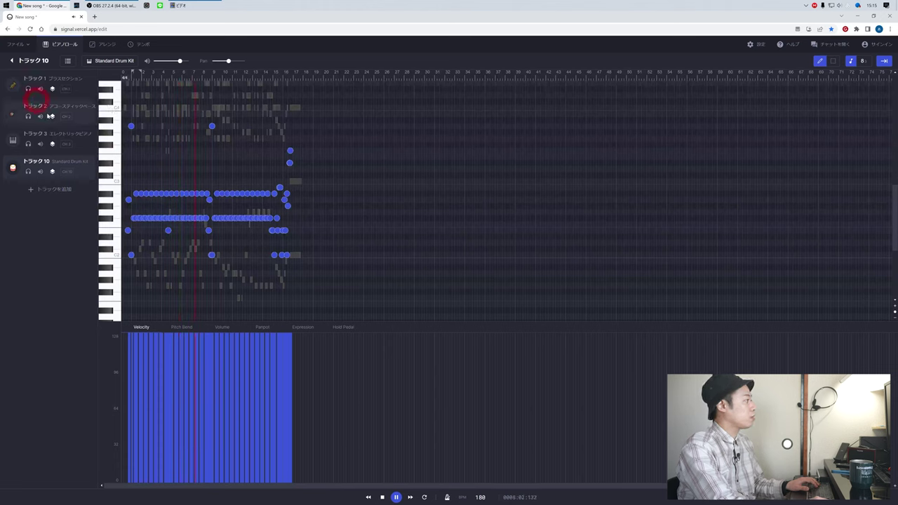
text(T)
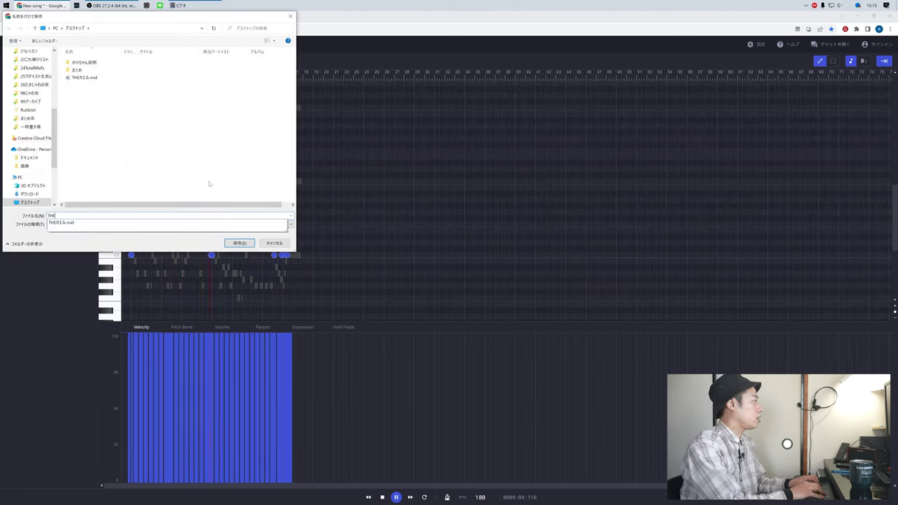
text(HE)
key(Return)
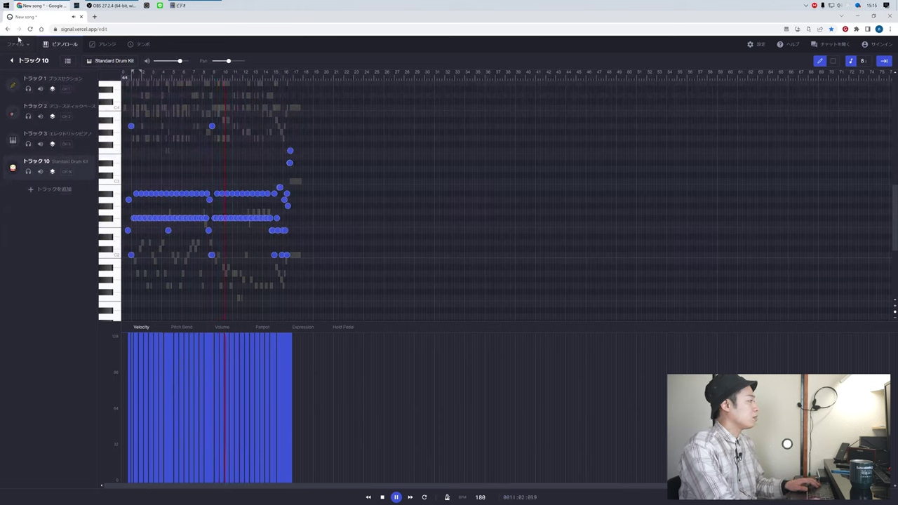
- Save the song to the desktop under a new name as the MIDI file THE聖者
click(16, 43)
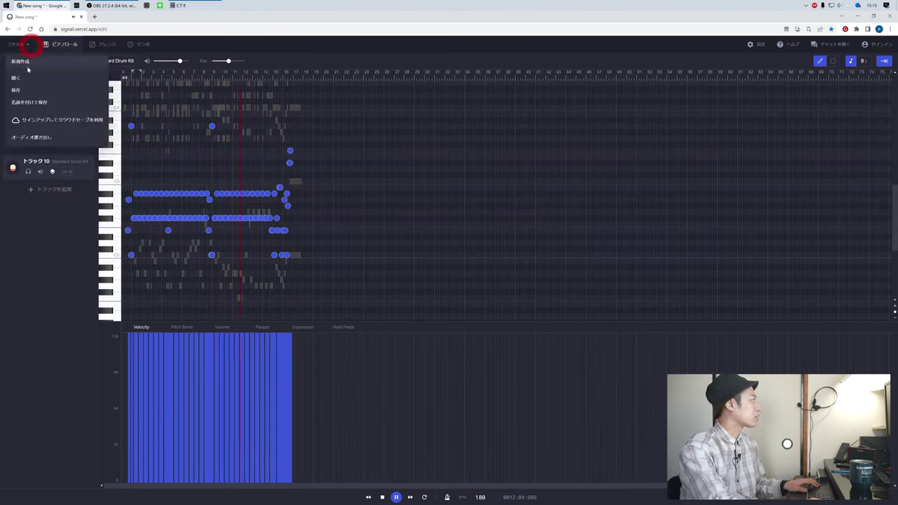
click(52, 103)
text(THE)
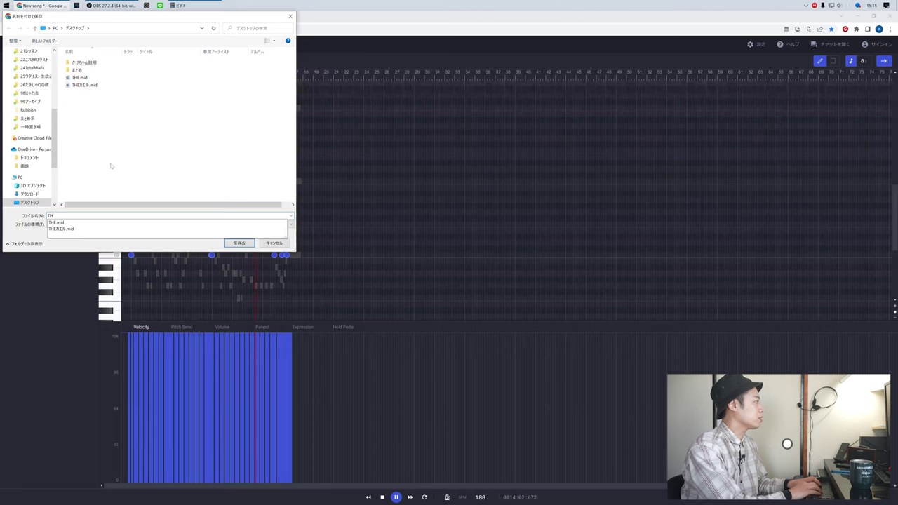
text(seija)
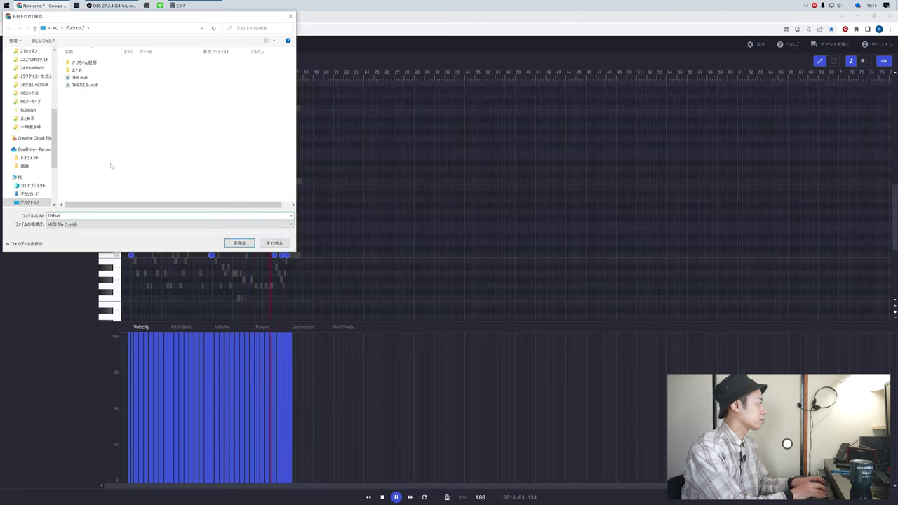
key(Return)
key(Return)
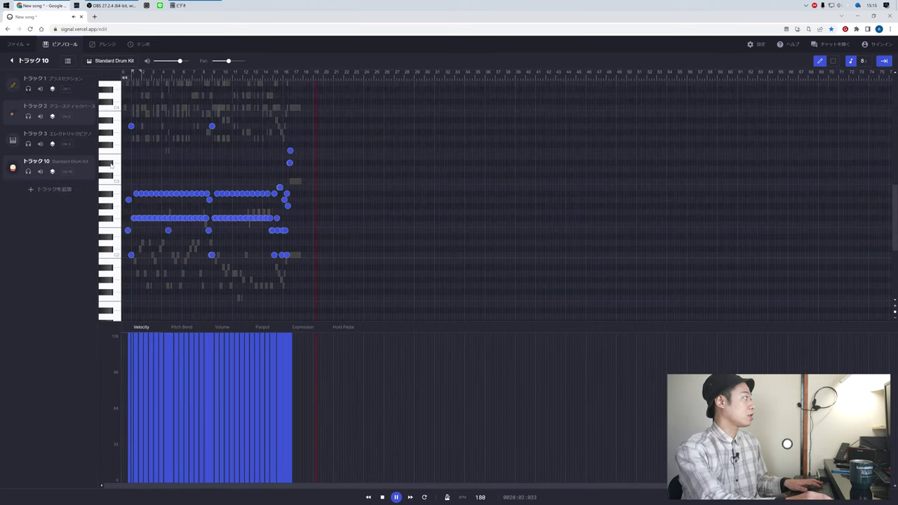
- Open the saved MIDI file THE聖者 from the desktop, discarding the song being edited
click(17, 43)
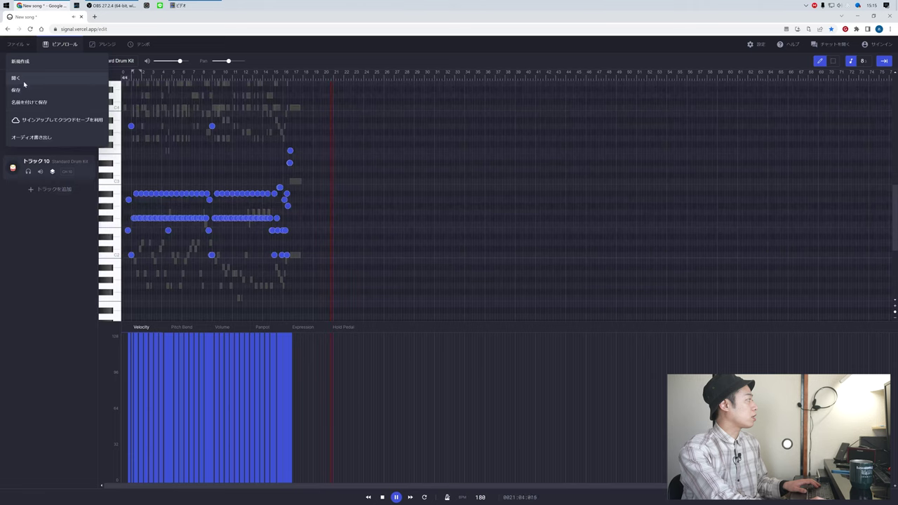
click(25, 81)
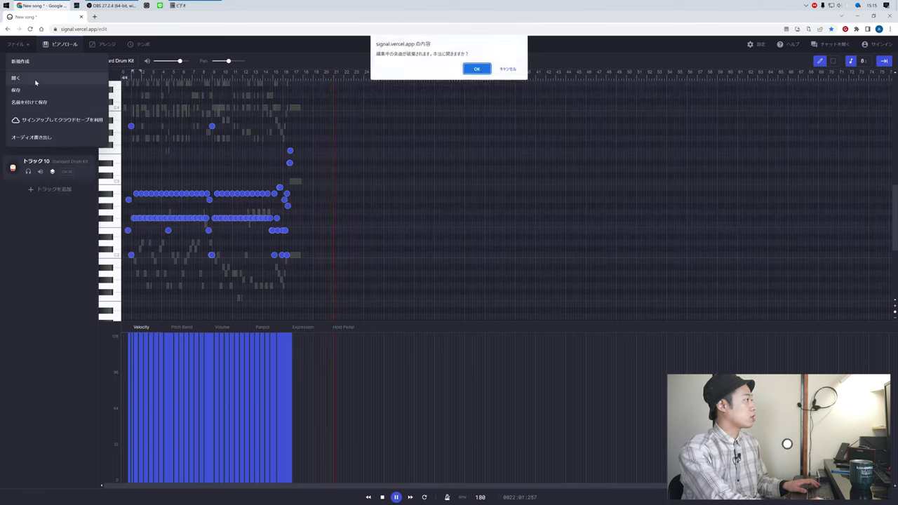
click(477, 68)
double_click(89, 91)
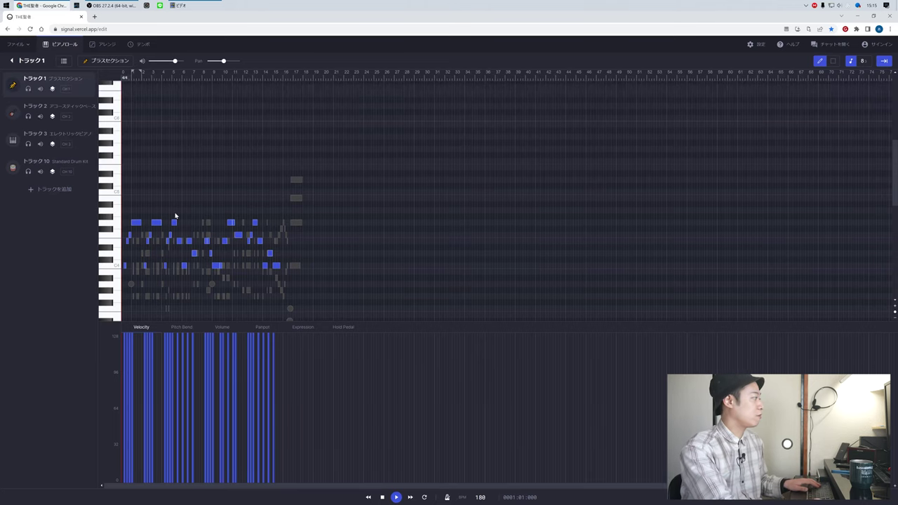
- Play the song from the beginning and try to lower the brass notes' velocities around marks 4 and 5
scroll(164, 251, down, 2)
key(space)
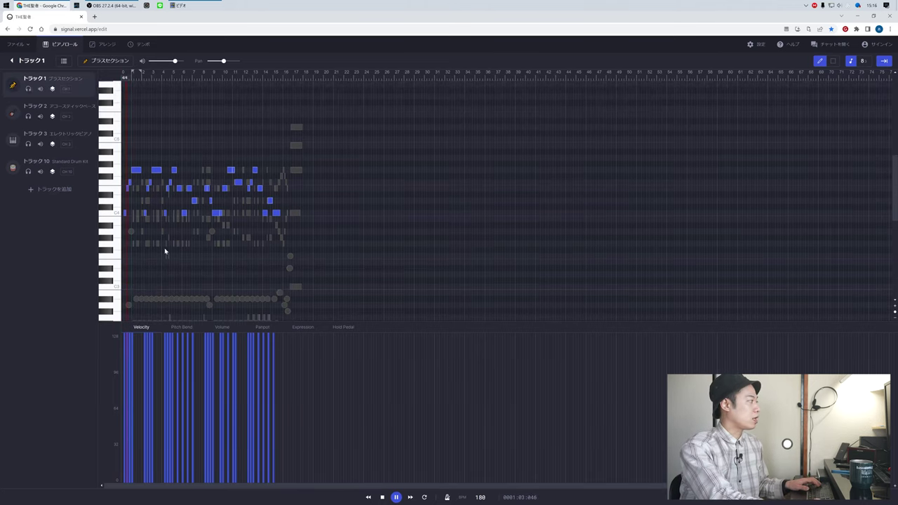
scroll(176, 308, down, 2)
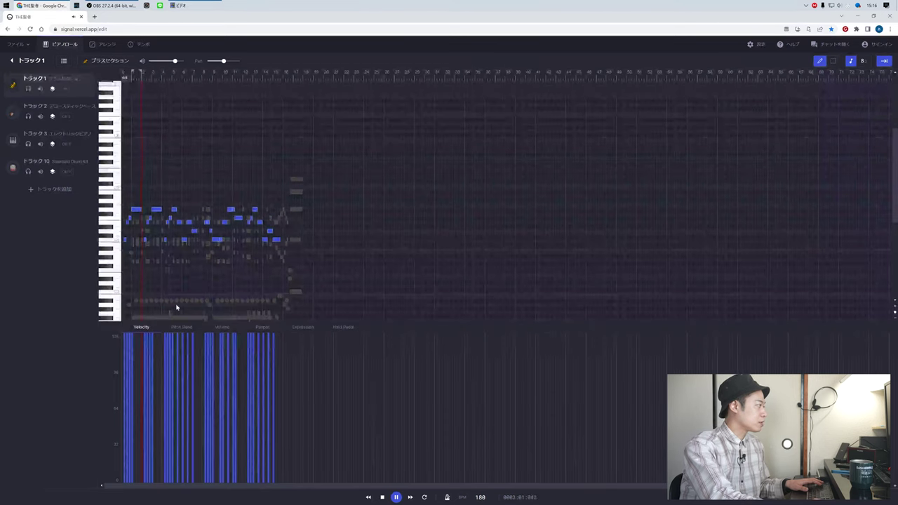
click(170, 416)
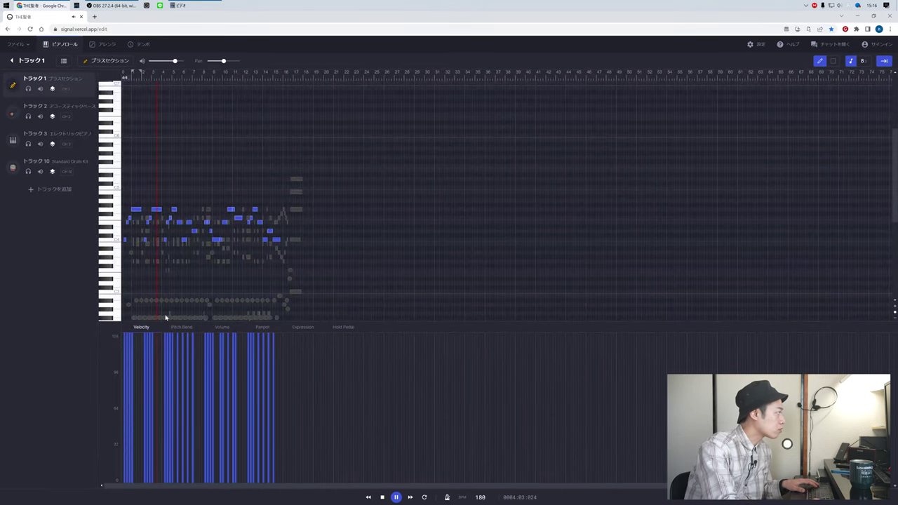
scroll(165, 311, up, 5)
mouse_move(345, 405)
mouse_down()
mouse_move(363, 414)
mouse_move(329, 417)
mouse_move(407, 419)
mouse_up()
key(space)
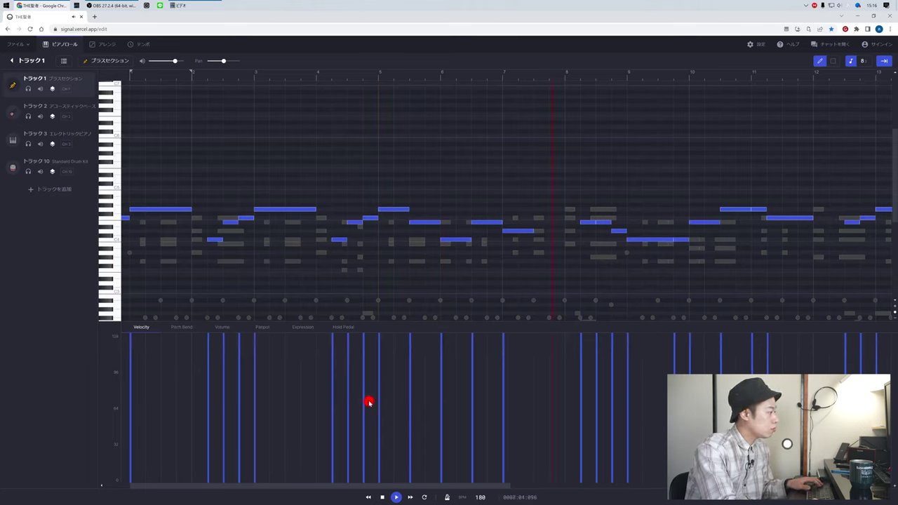
- Try again to lower the brass velocities between marks 2 and 4, and select the acoustic bass track for playback
click(77, 112)
click(77, 85)
click(222, 408)
click(211, 420)
click(207, 424)
mouse_move(206, 426)
mouse_down()
mouse_move(255, 415)
mouse_move(241, 417)
mouse_move(379, 416)
mouse_move(362, 414)
mouse_up()
click(80, 124)
click(90, 116)
key(space)
key(space)
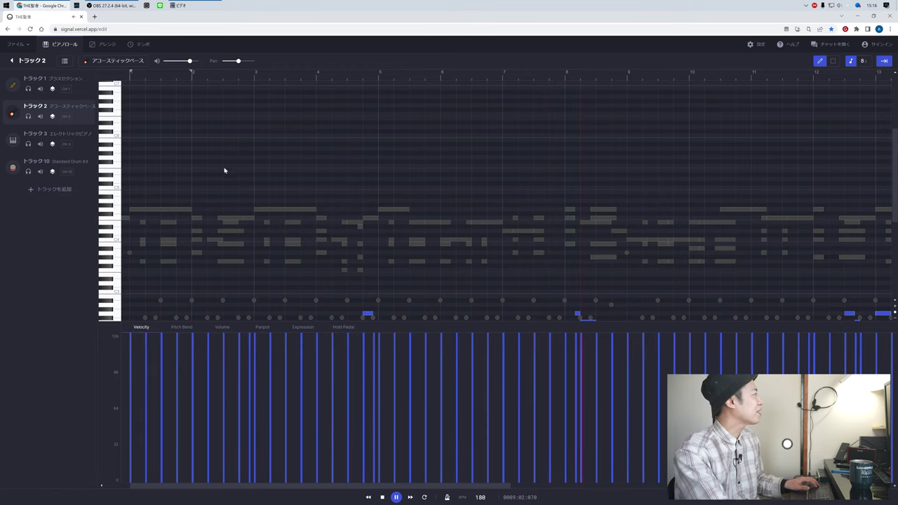
- Load the editor's web address in a new browser tab and open the MIDI file THE聖者 from the desktop there
click(91, 29)
key(ctrl+c)
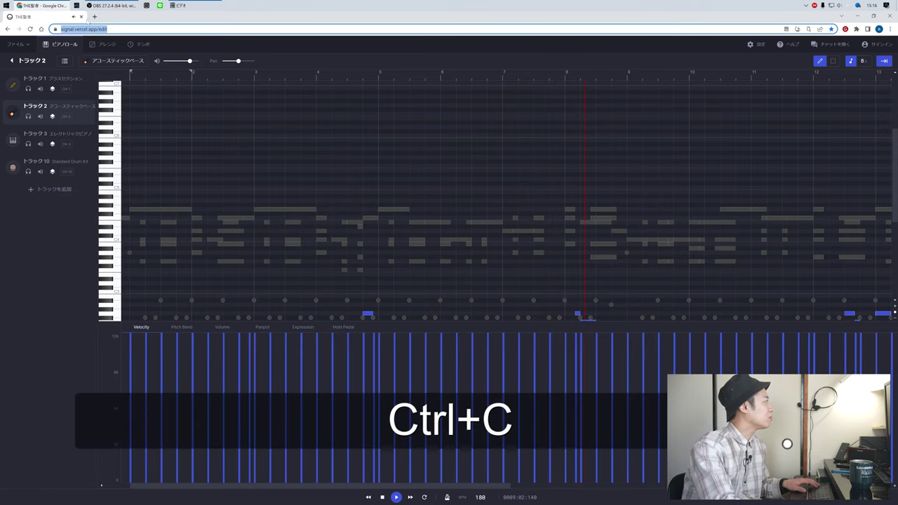
click(94, 16)
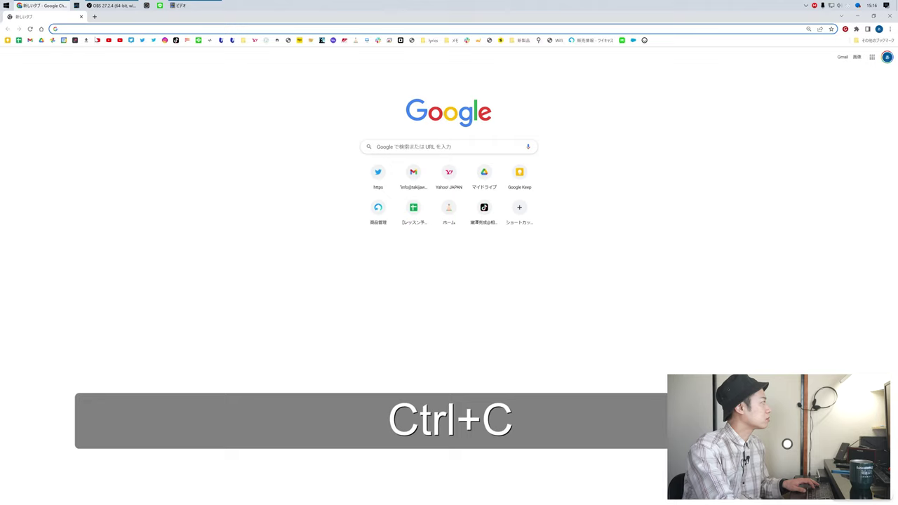
key(ctrl+v)
key(Return)
click(29, 47)
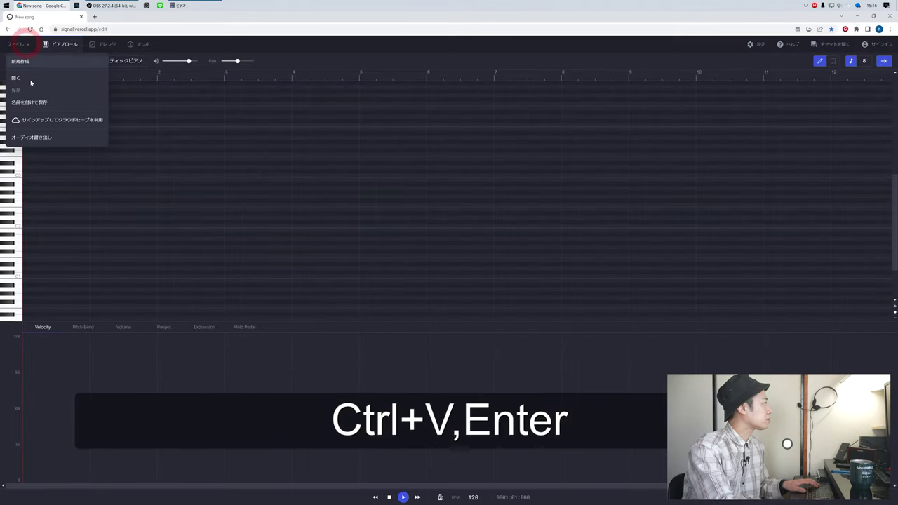
click(33, 78)
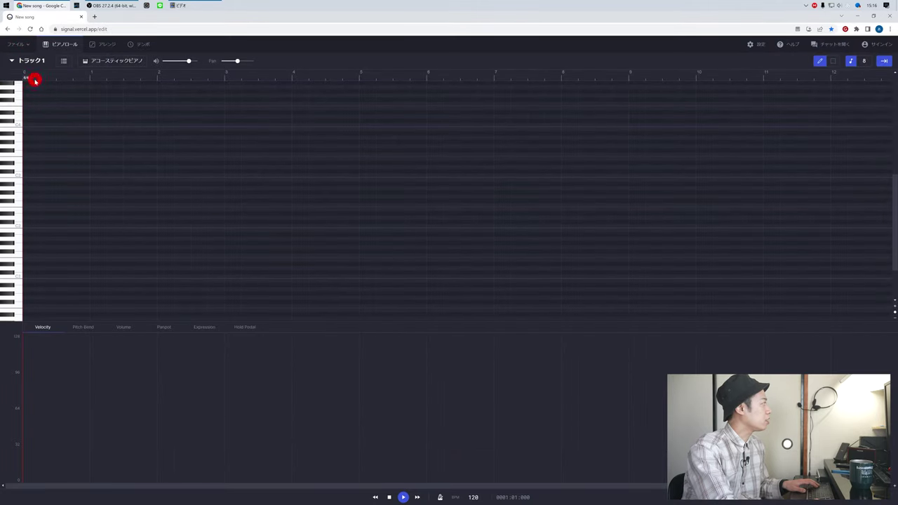
click(103, 92)
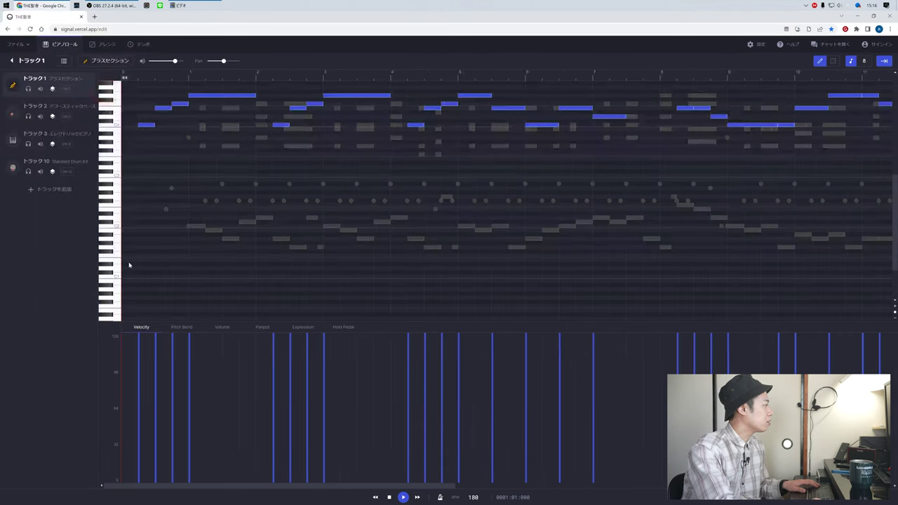
- Lower the velocity of the brass note just before mark 1 to about 72, and undo the change
drag(173, 400, 191, 408)
click(179, 329)
click(173, 333)
click(145, 328)
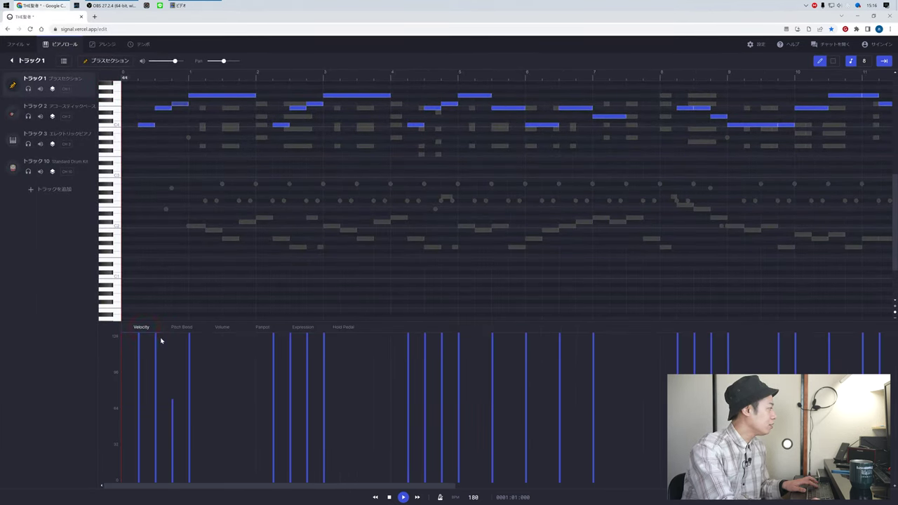
key(ctrl+z)
click(176, 327)
click(142, 328)
click(173, 337)
- Try to lower the velocities of the first drum hits just before mark 1 in the Standard Drum Kit track
click(80, 163)
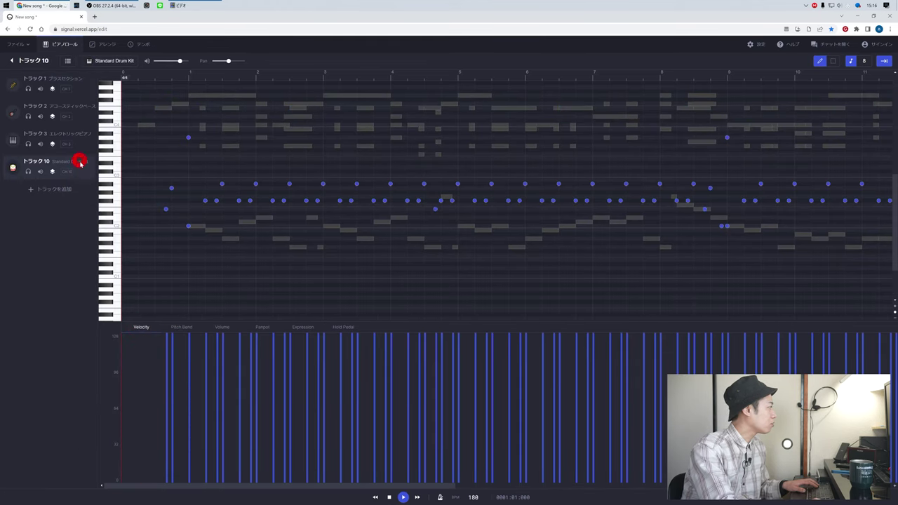
mouse_move(190, 363)
mouse_down()
mouse_move(177, 426)
mouse_move(174, 416)
mouse_up()
click(171, 412)
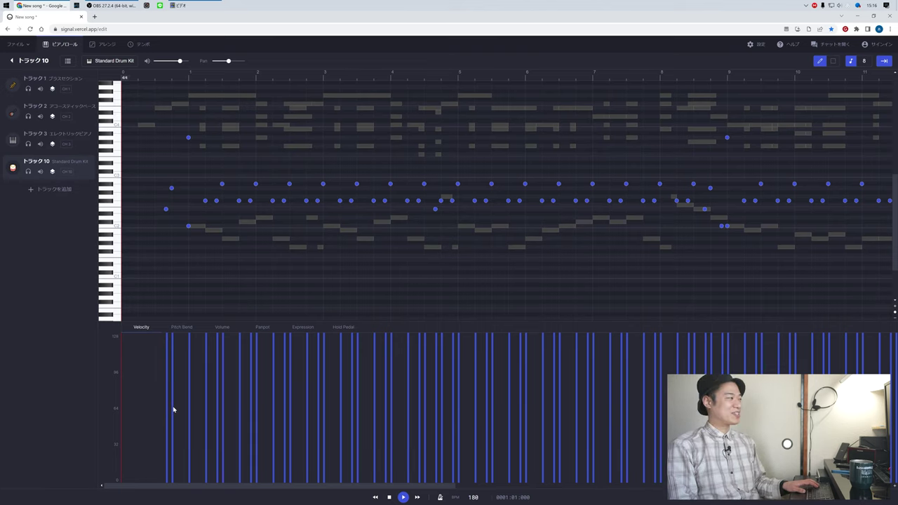